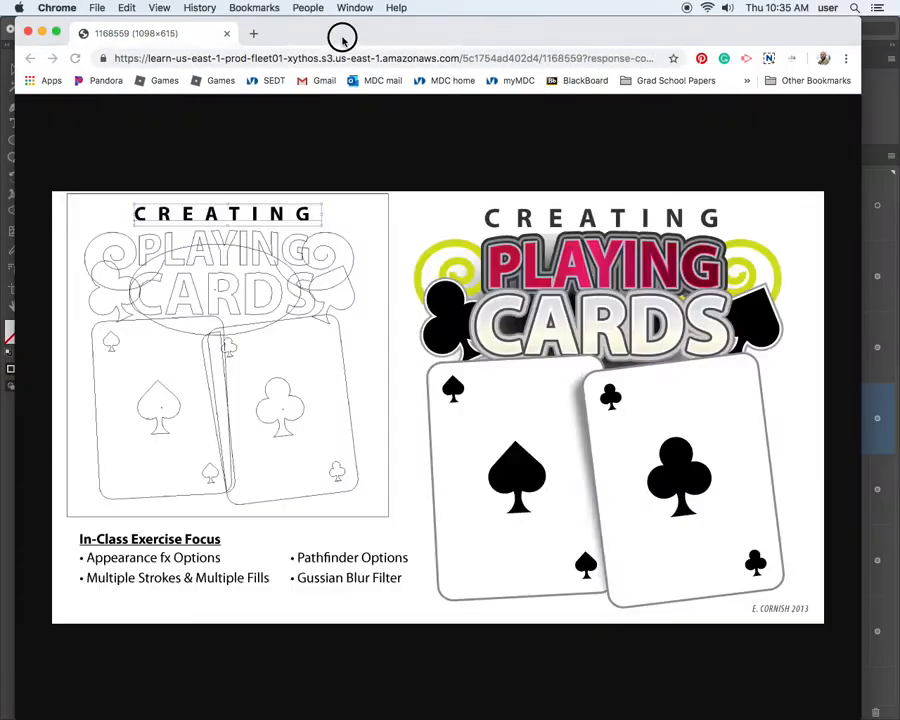
View the Playing Cards and Stylized Type reference images in the browser and close both.
drag(342, 40, 338, 35)
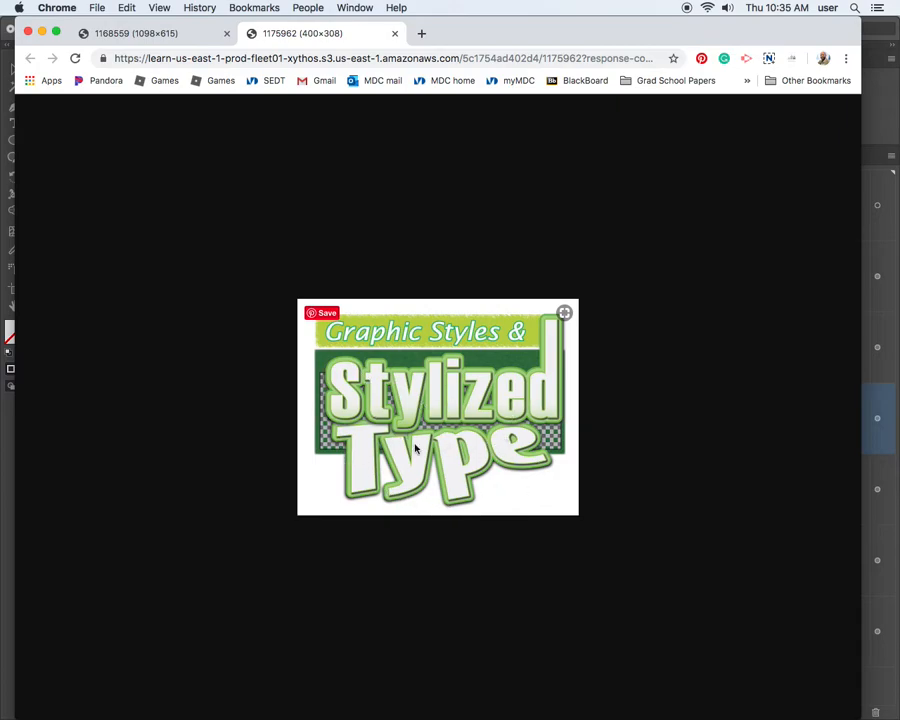
click(150, 33)
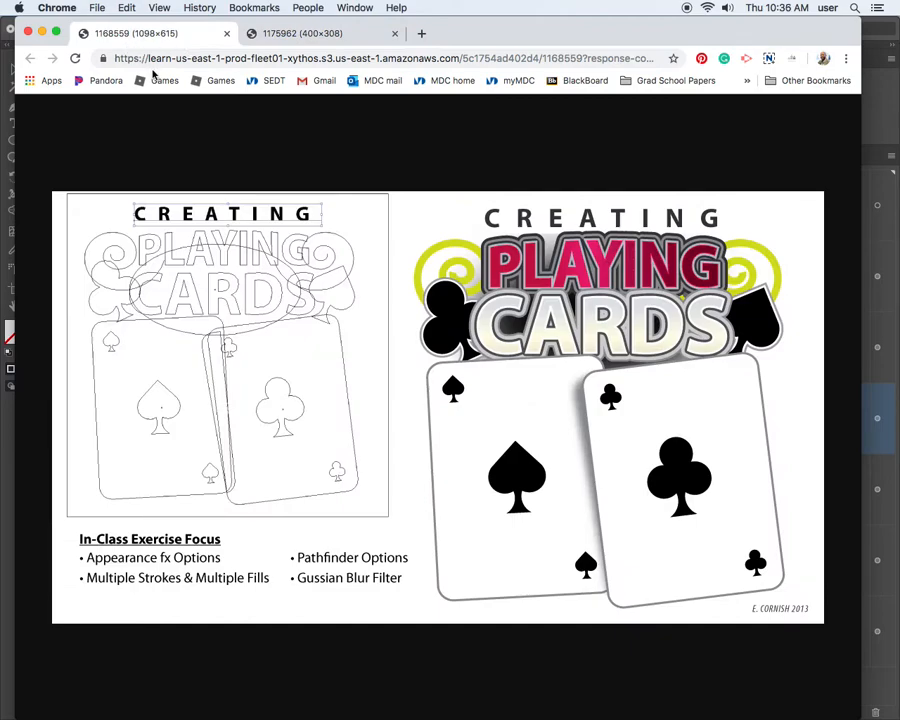
click(311, 34)
key(super+w)
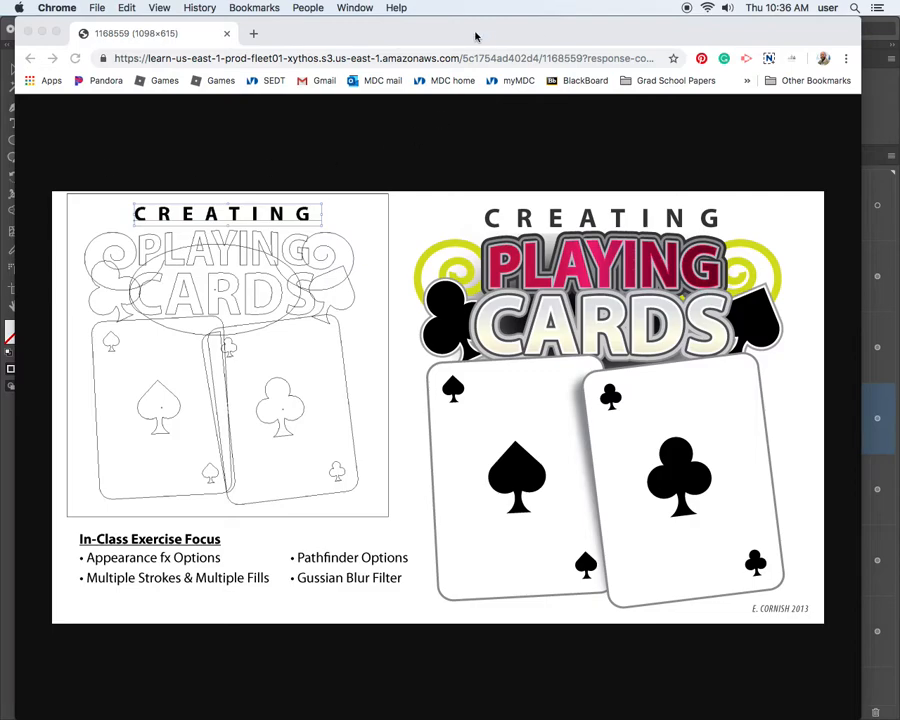
key(super+w)
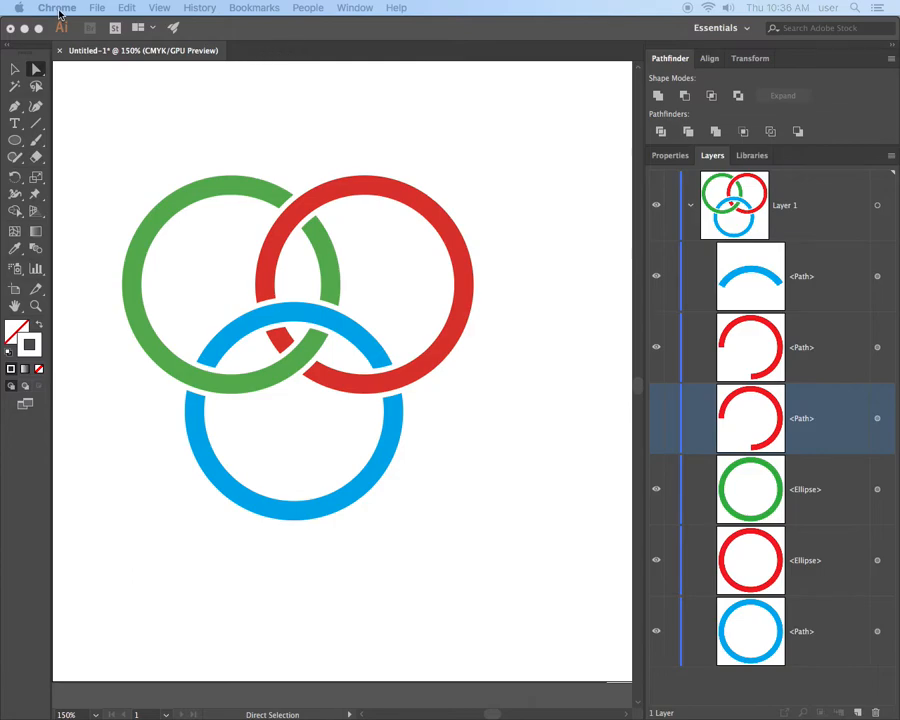
Switch to Illustrator and review the options of the artboard holding the three rings.
click(97, 8)
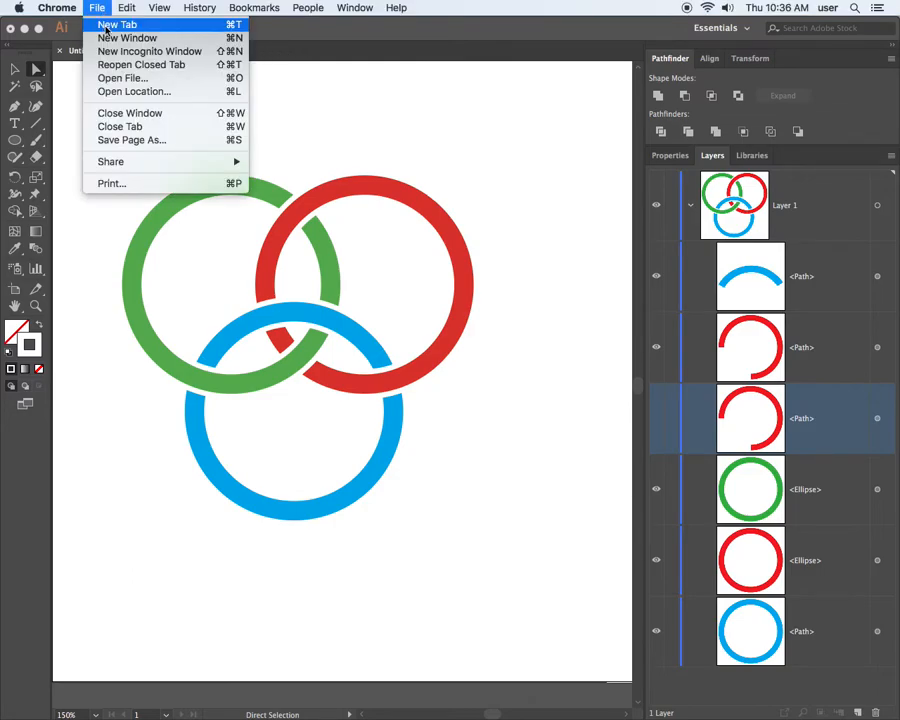
click(99, 8)
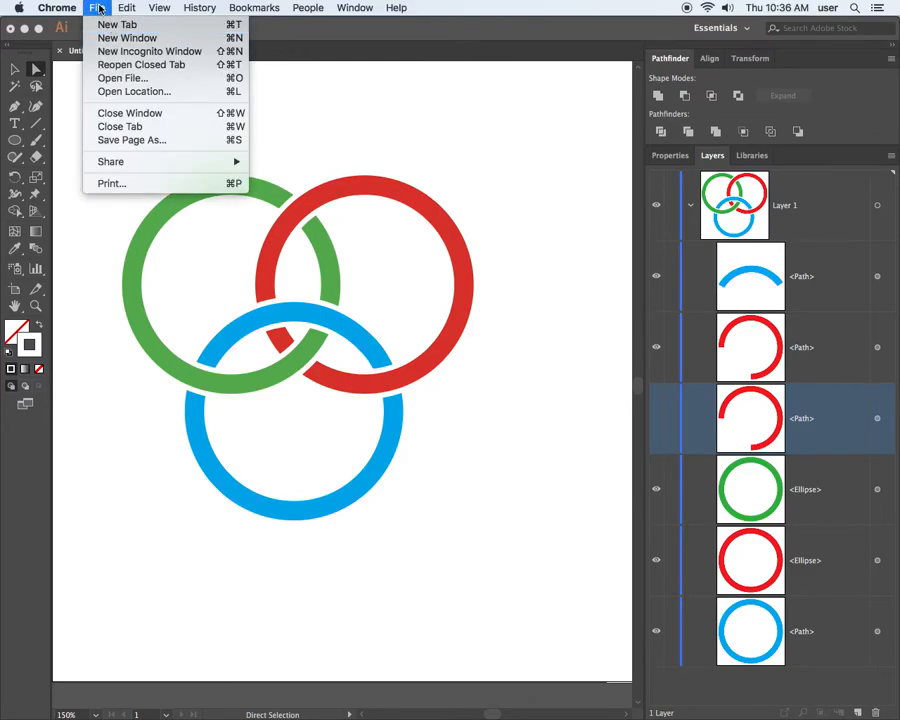
click(20, 290)
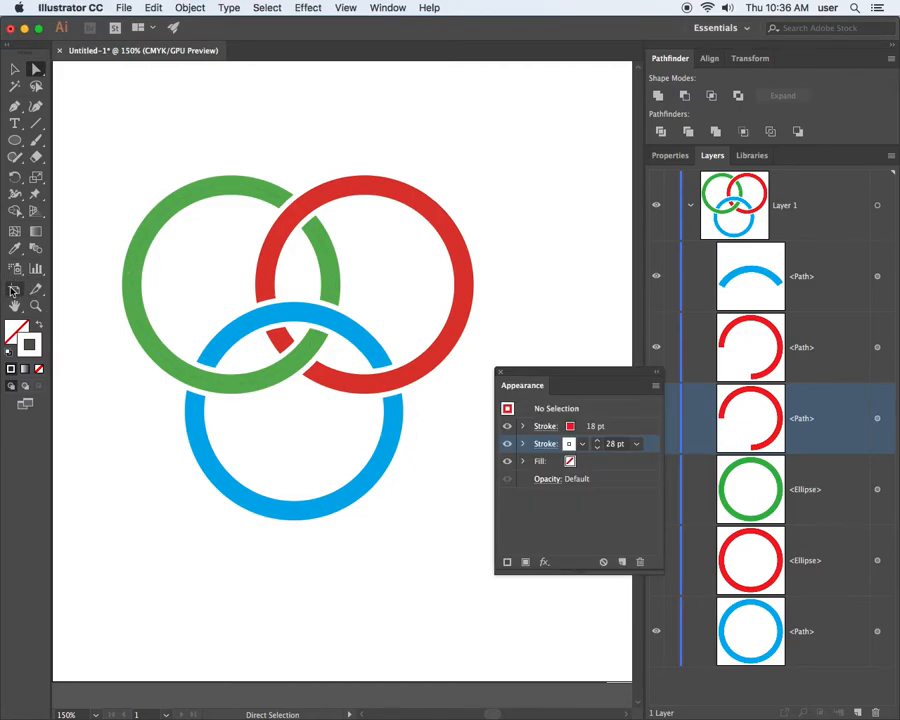
click(14, 290)
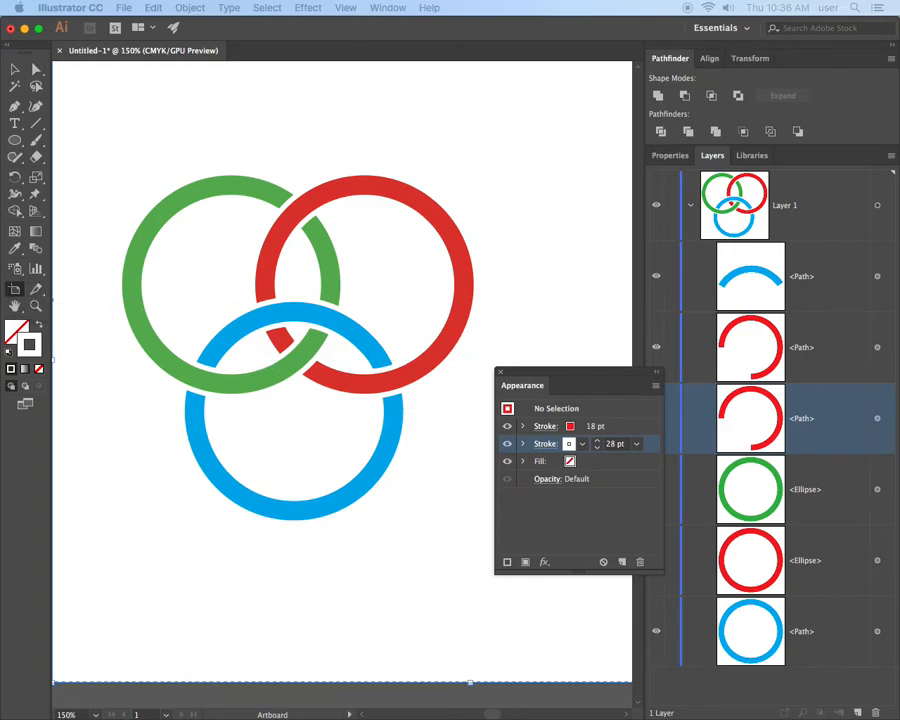
double_click(14, 290)
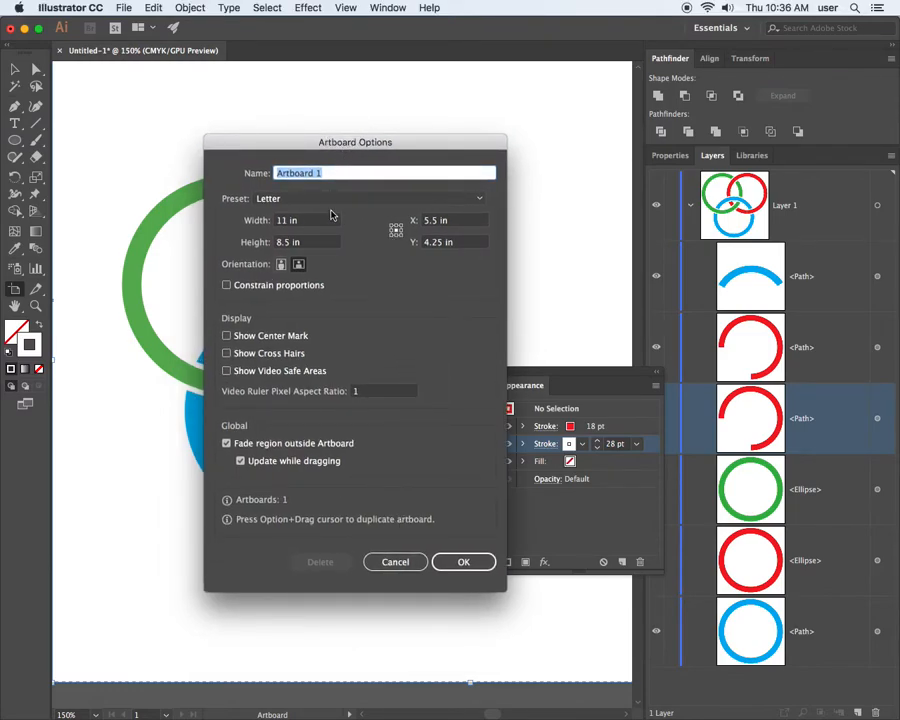
click(485, 561)
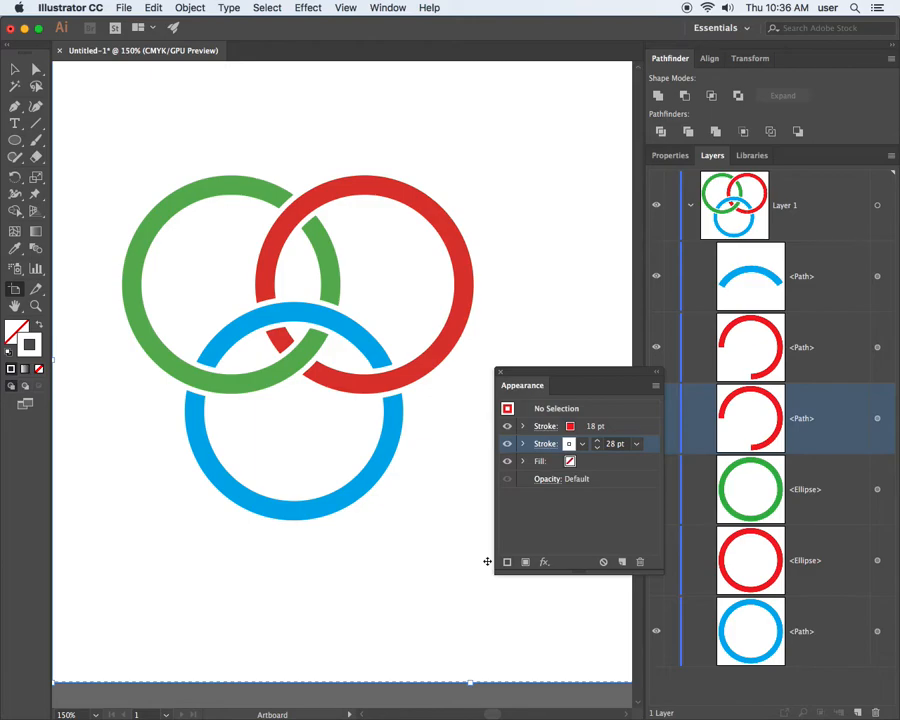
Undo the last stacking change of the red ring path and add a second landscape Letter artboard beside the first.
key(super+minus)
key(super+minus)
key(super+minus)
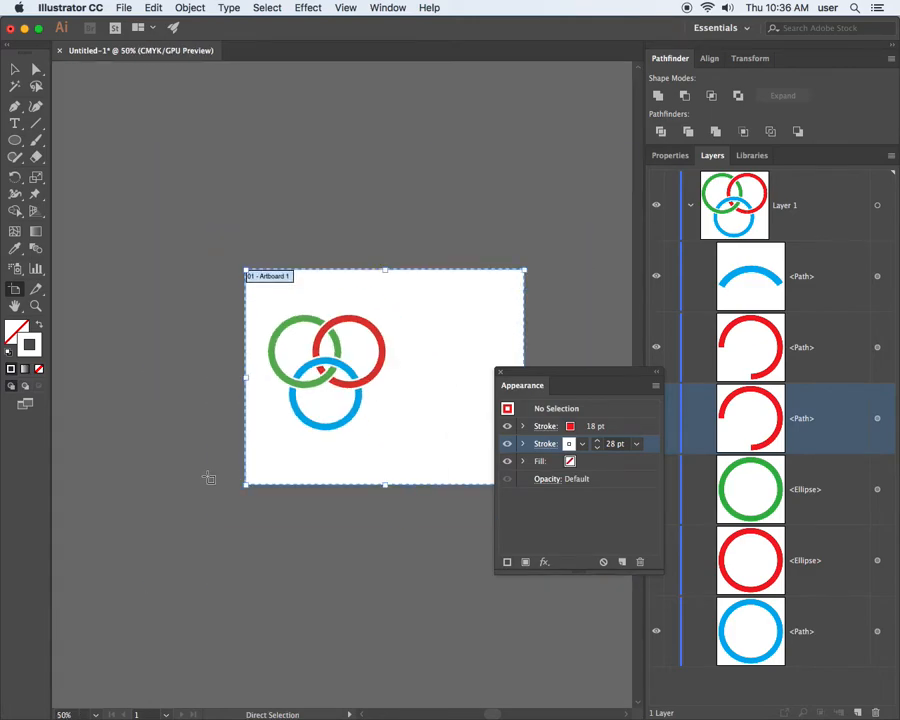
drag(410, 442, 299, 434)
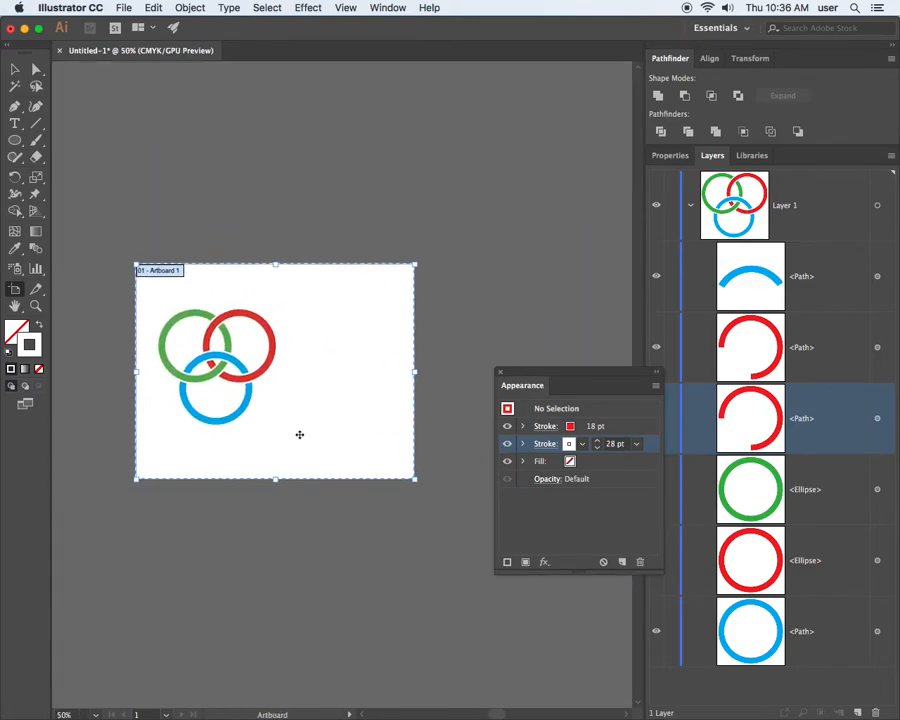
key(super+z)
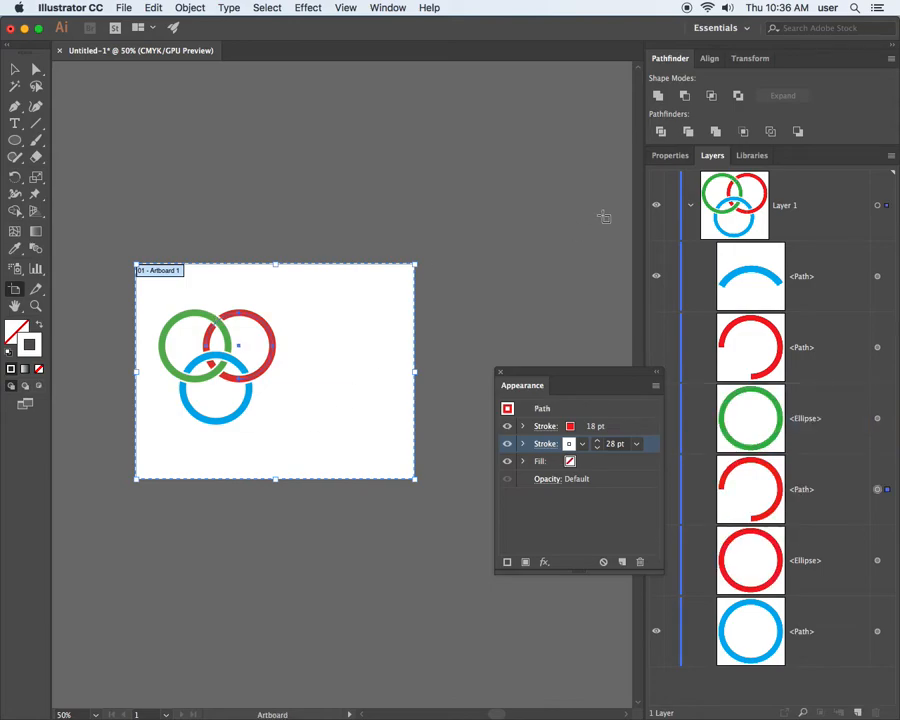
click(680, 158)
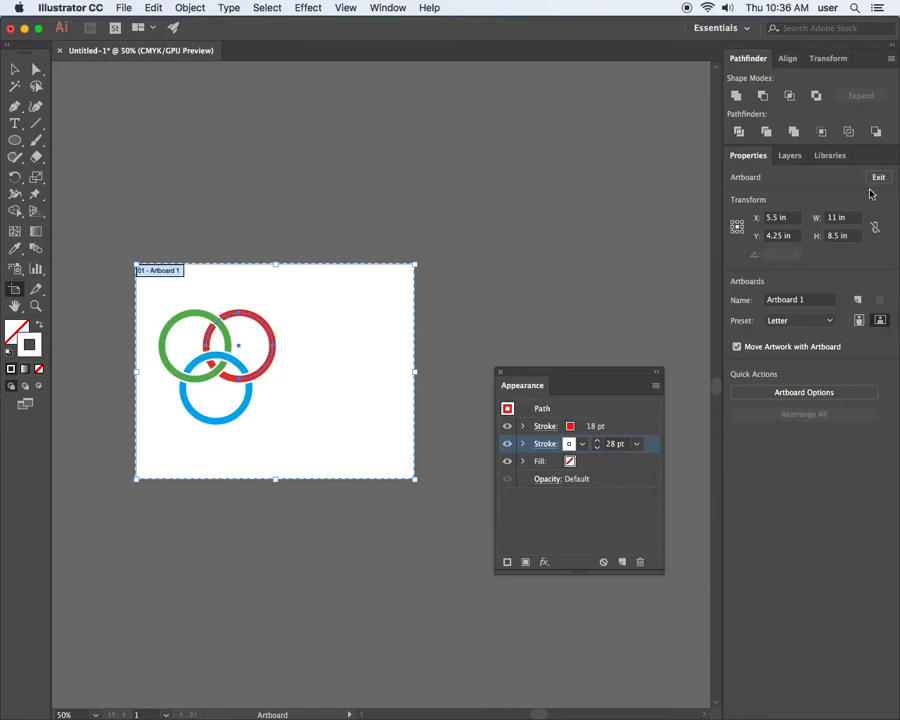
click(856, 300)
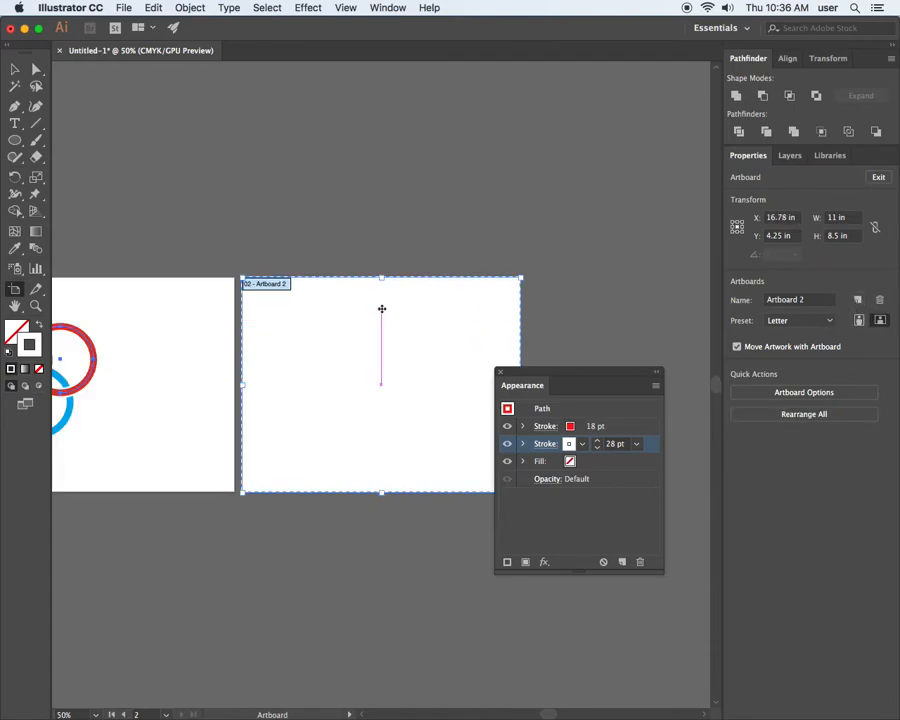
Dock the Appearance panel in the Pathfinder group and close the Align, Transform and Libraries panels.
drag(546, 373, 91, 88)
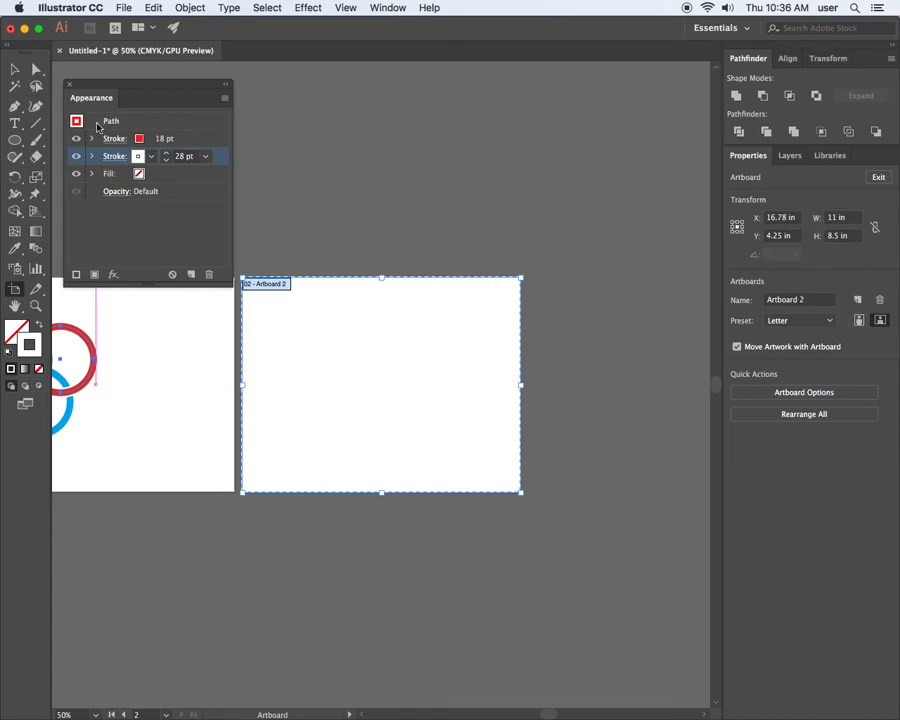
drag(96, 82, 800, 62)
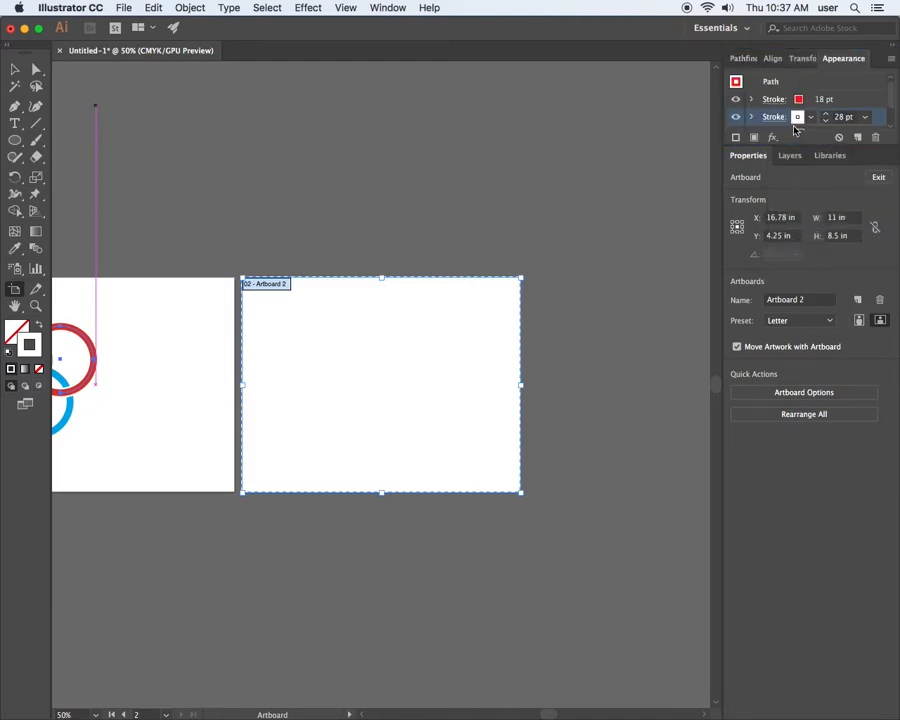
click(776, 59)
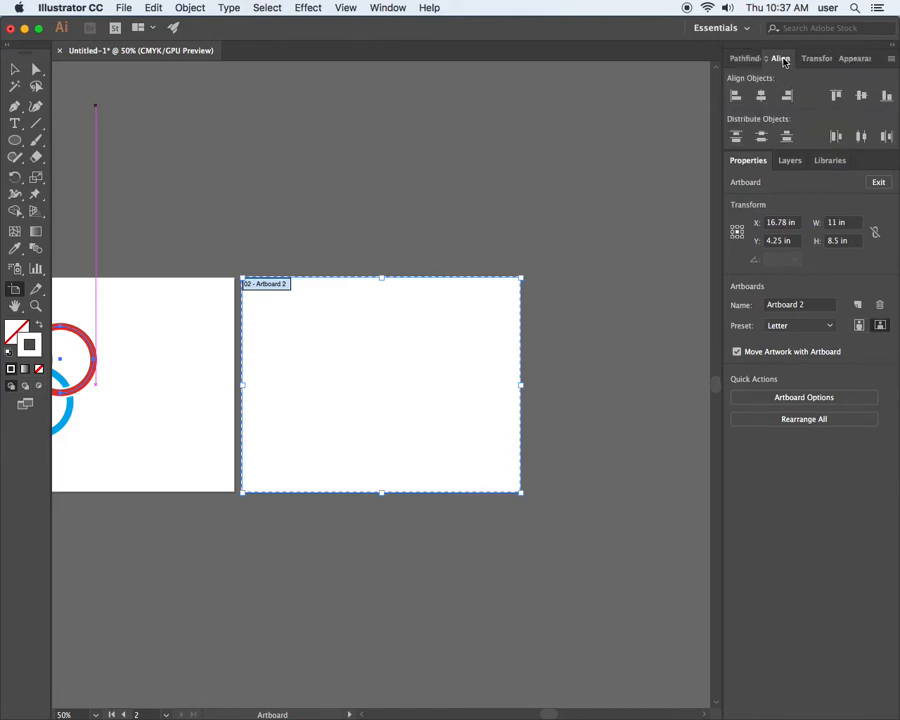
right_click(784, 61)
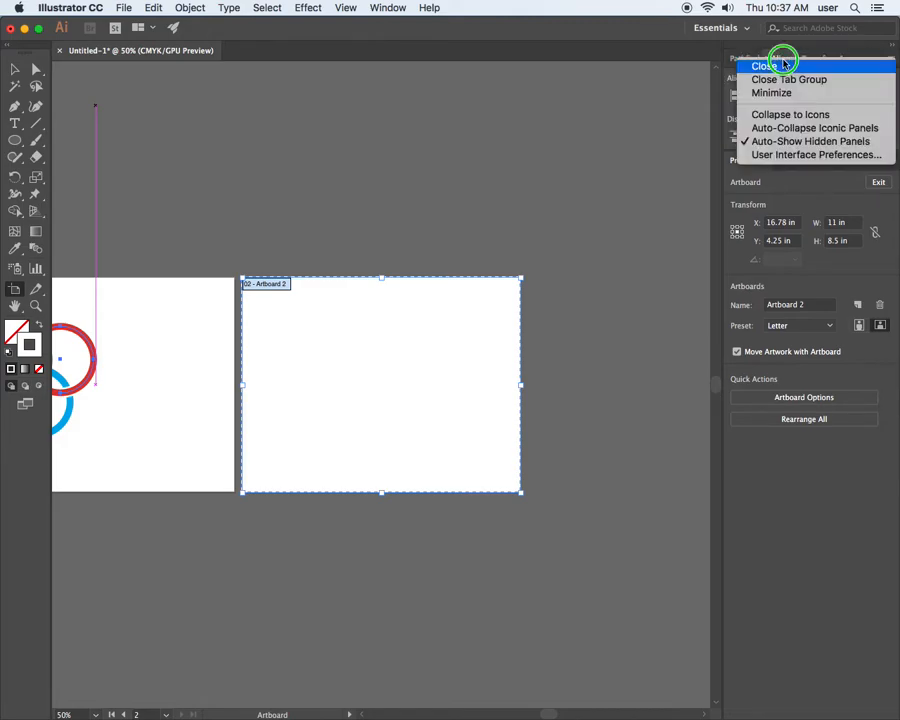
click(785, 68)
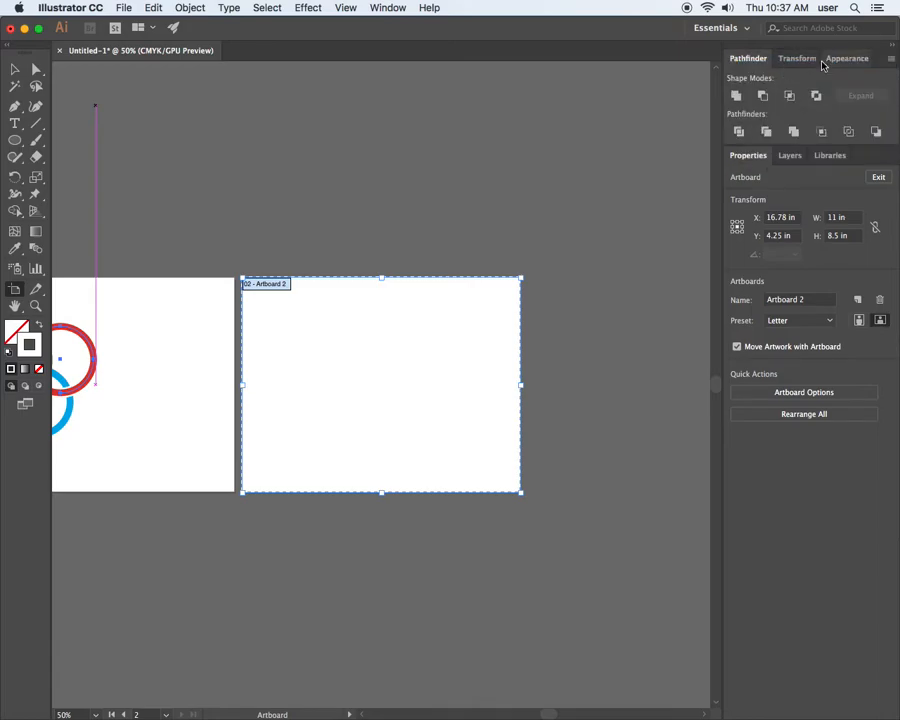
click(804, 60)
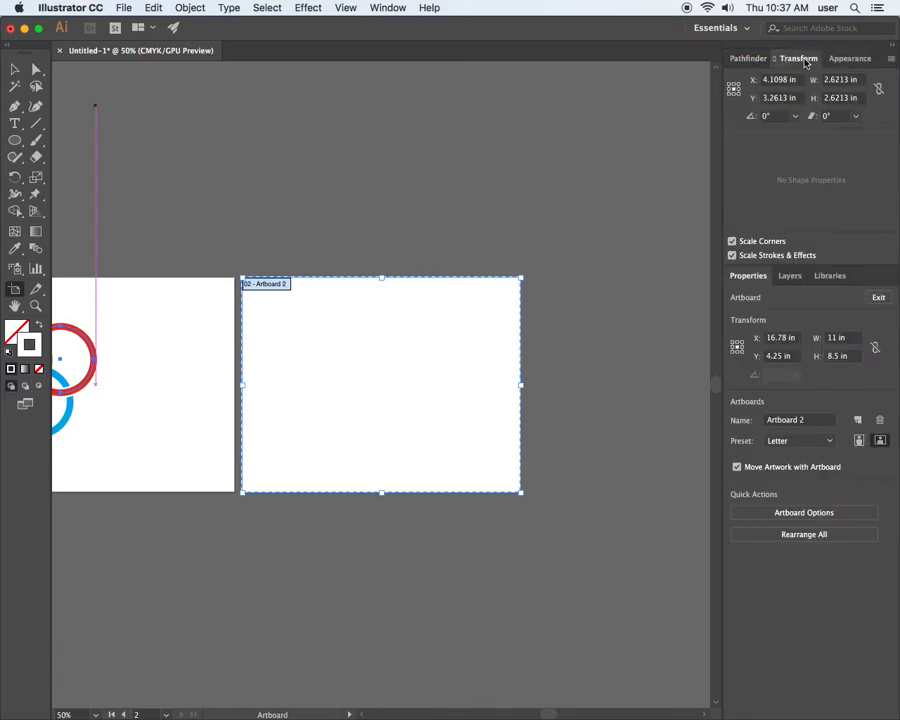
right_click(801, 62)
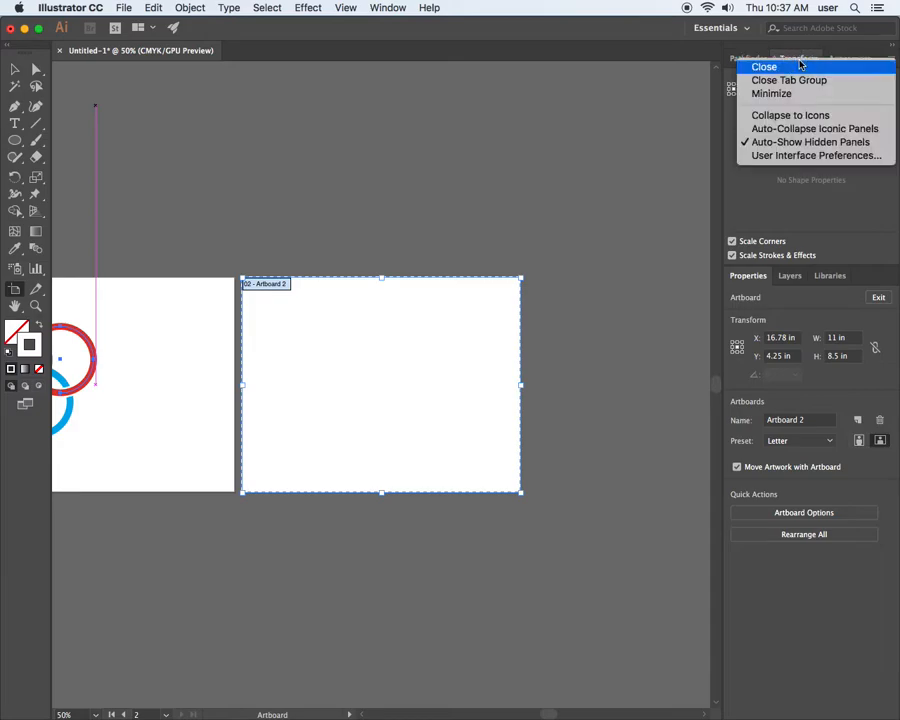
click(799, 68)
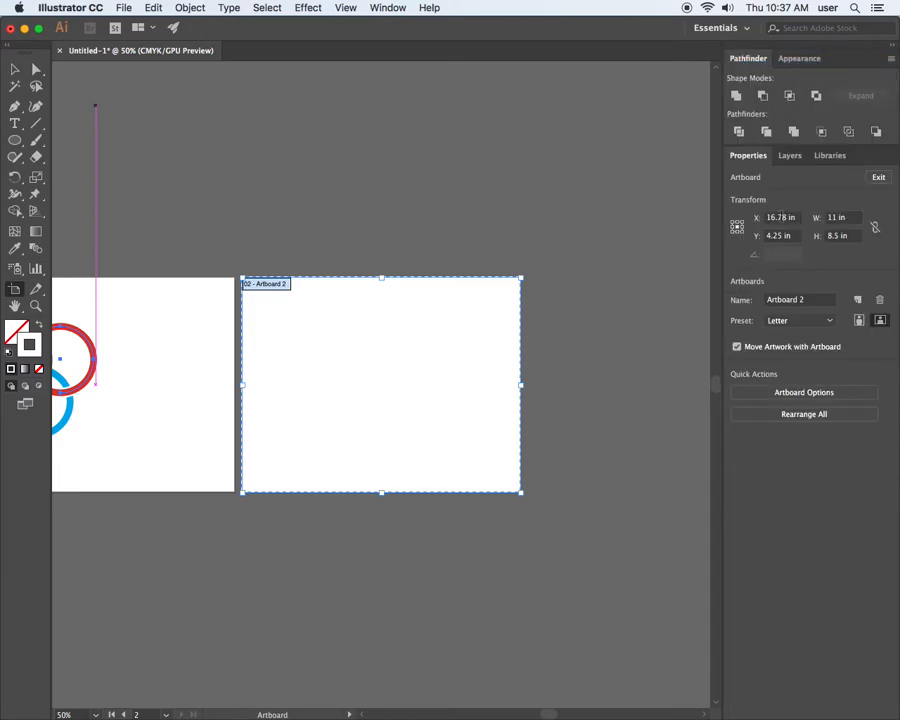
right_click(828, 162)
click(818, 164)
Bring the whole empty second artboard into view at 100% zoom.
click(388, 8)
click(388, 8)
key(z)
drag(240, 268, 436, 304)
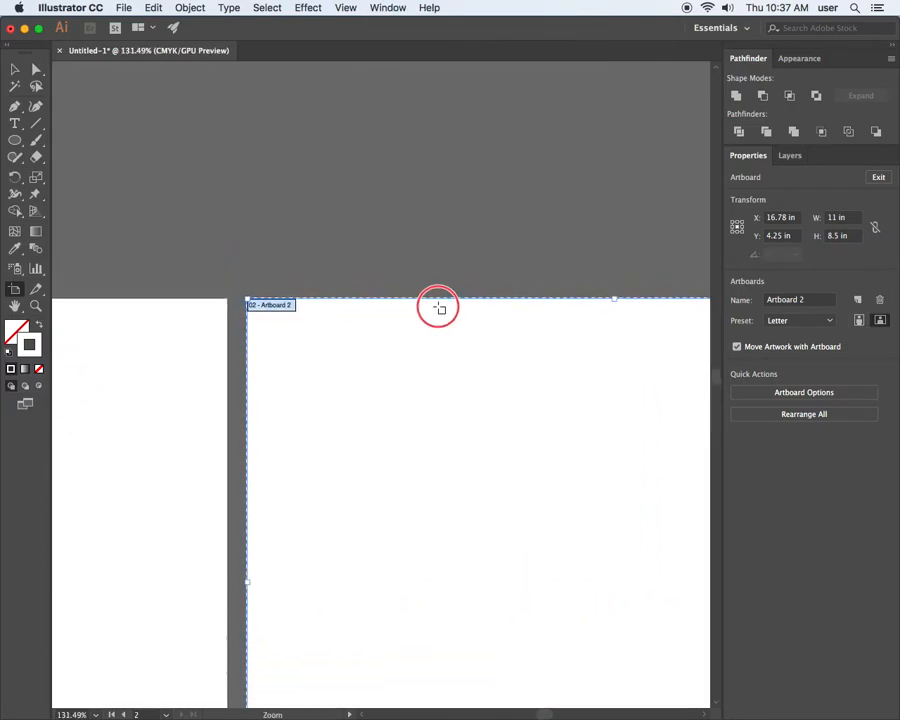
drag(462, 368, 259, 190)
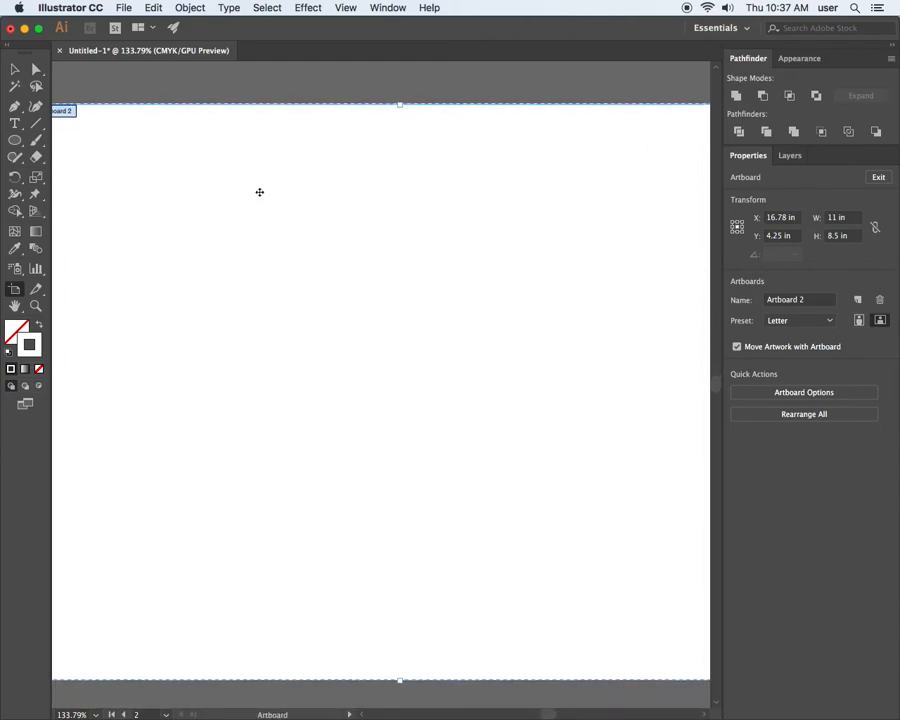
key(super+1)
drag(501, 361, 226, 327)
drag(427, 327, 186, 303)
drag(378, 314, 264, 304)
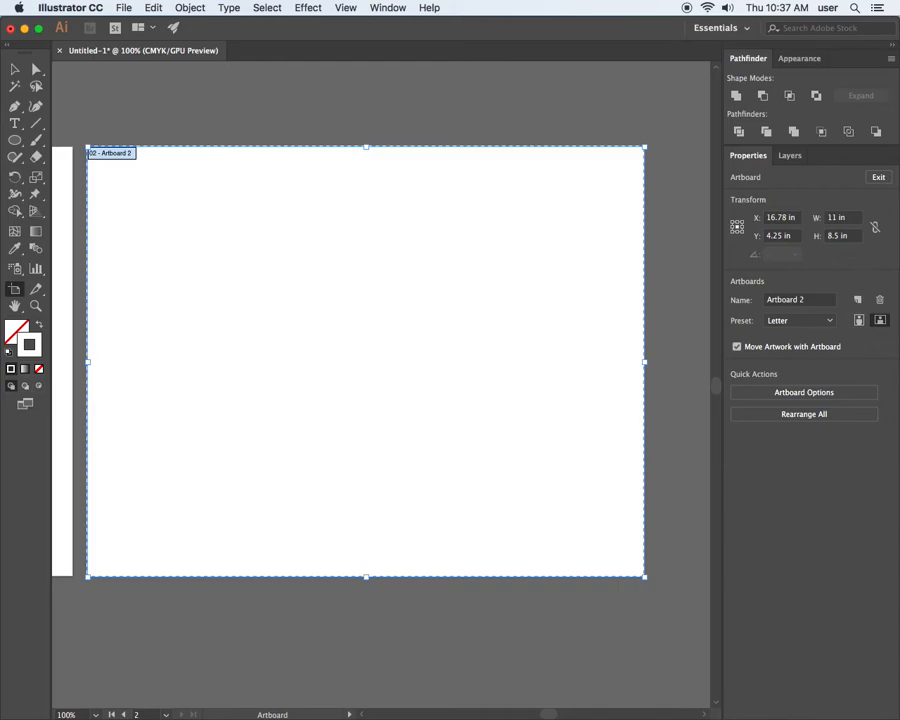
key(super+Tab)
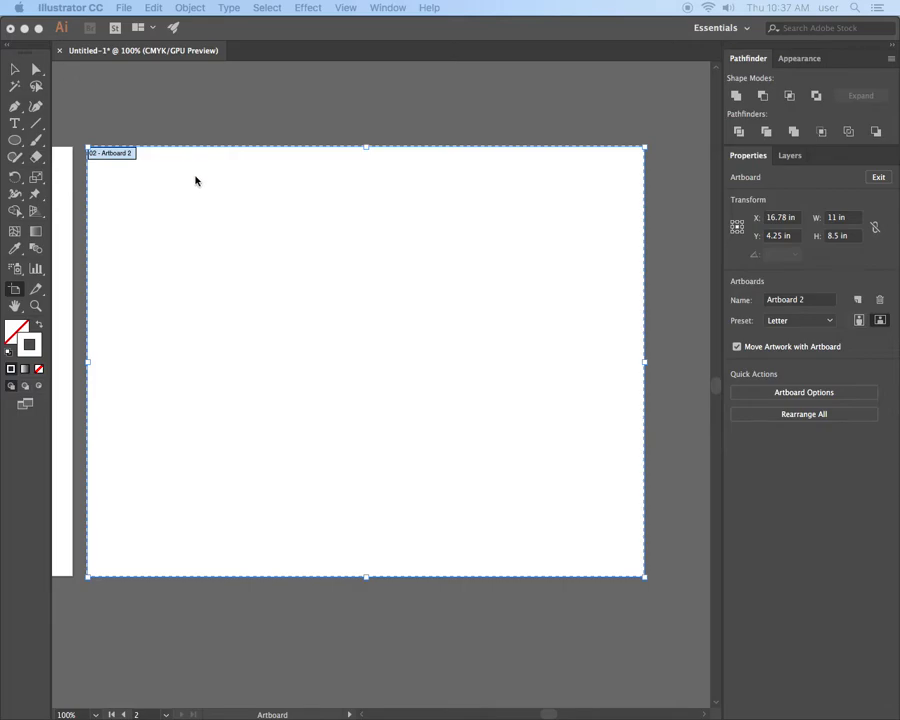
click(222, 232)
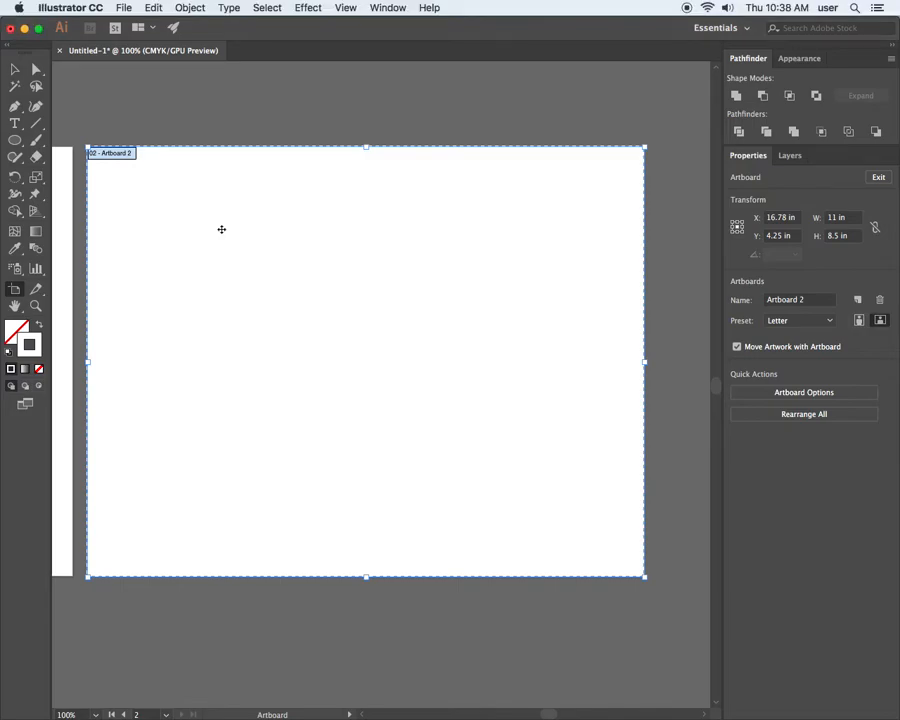
Draw a wide rectangle about 5.67 by 1.11 in in the upper part of the second artboard.
click(13, 70)
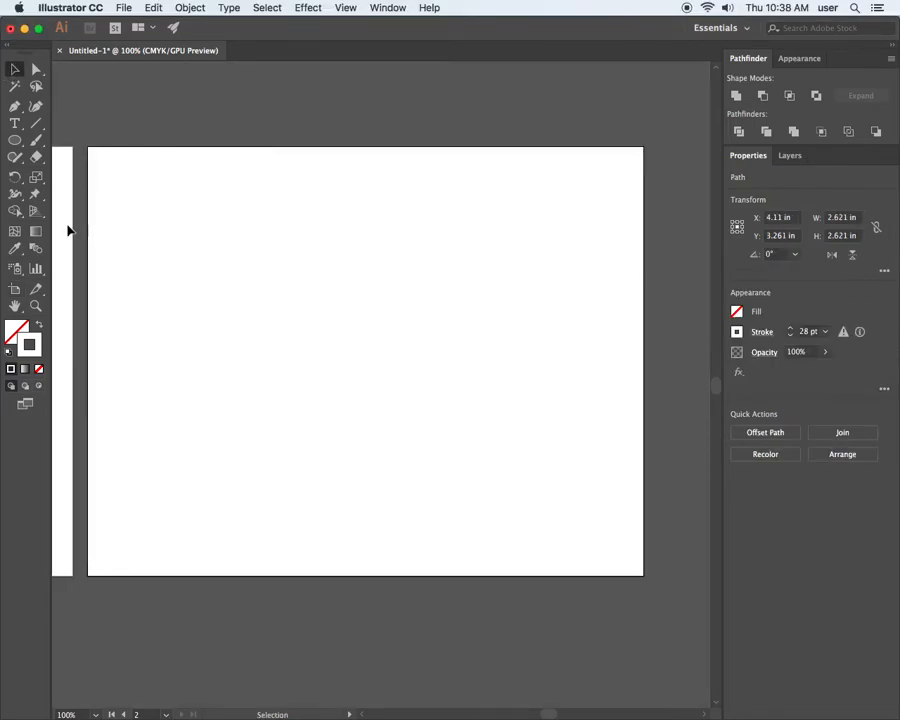
click(18, 140)
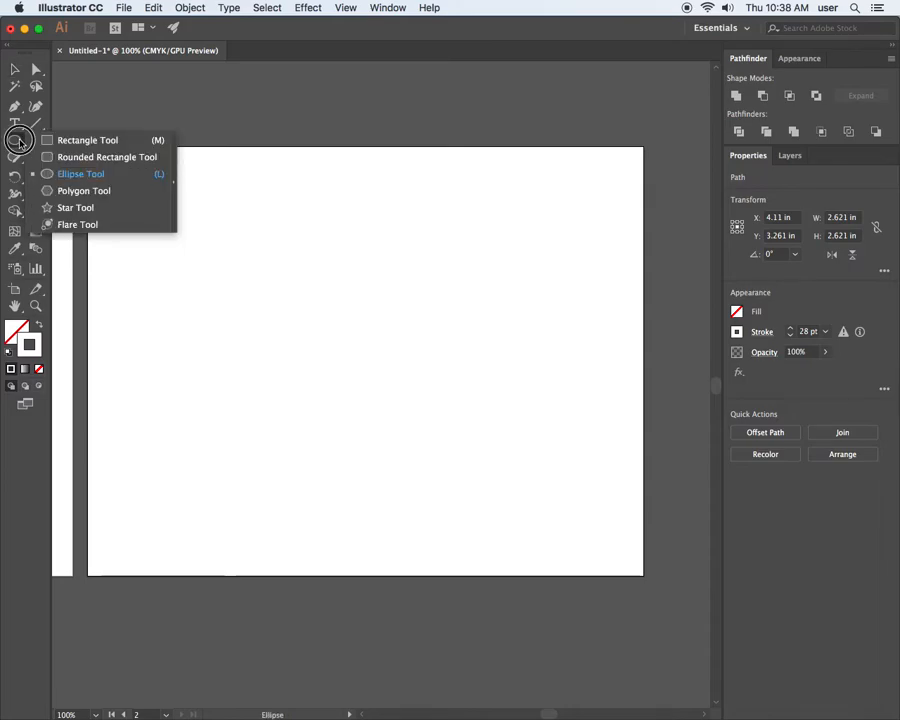
click(86, 140)
drag(195, 226, 482, 280)
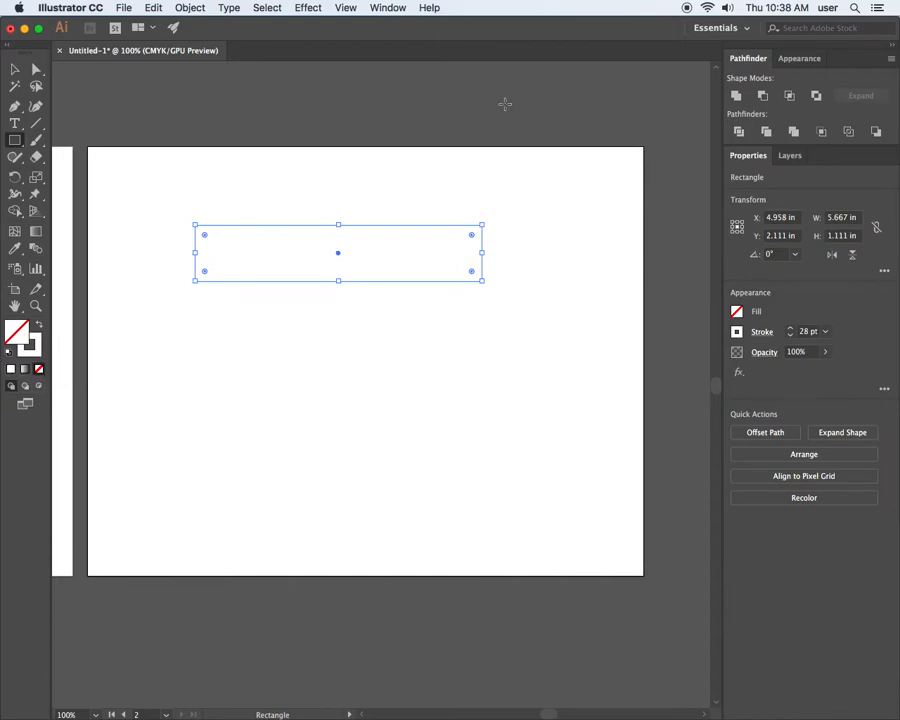
Fill the rectangle with the light green swatch.
click(738, 314)
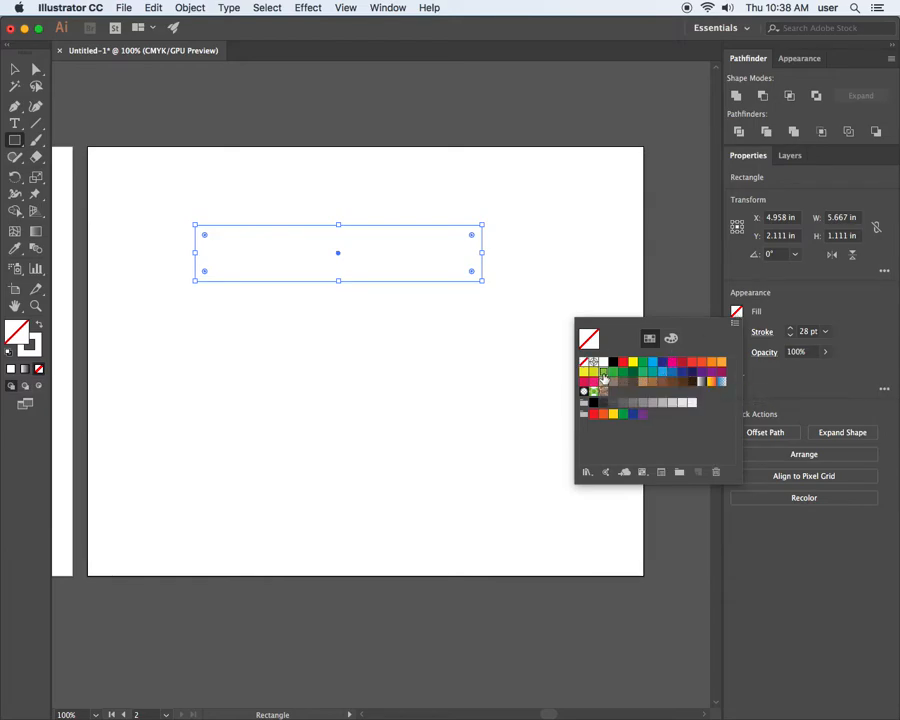
click(603, 373)
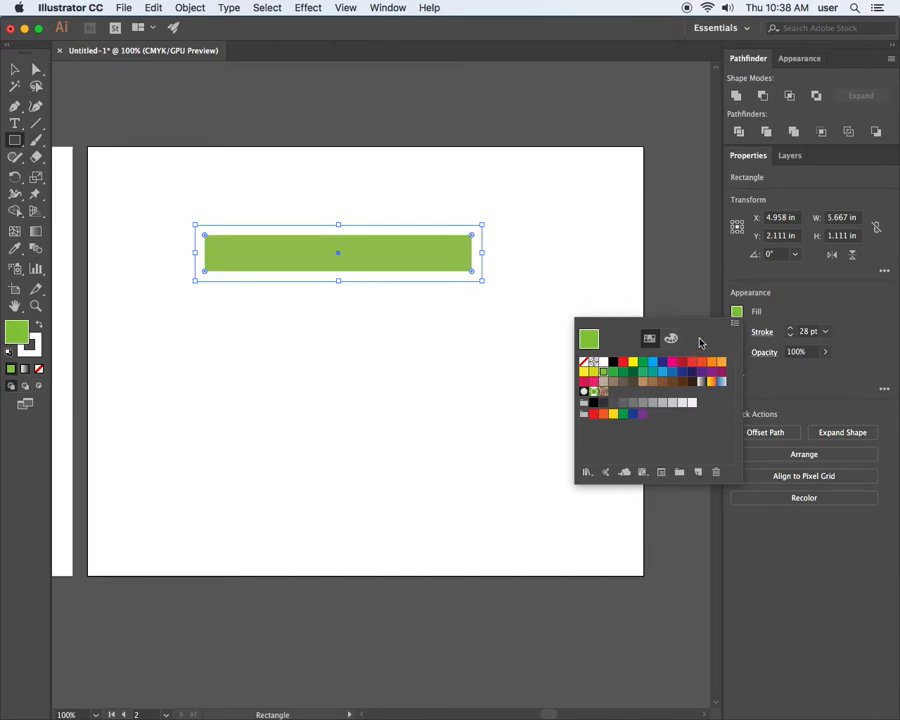
click(789, 314)
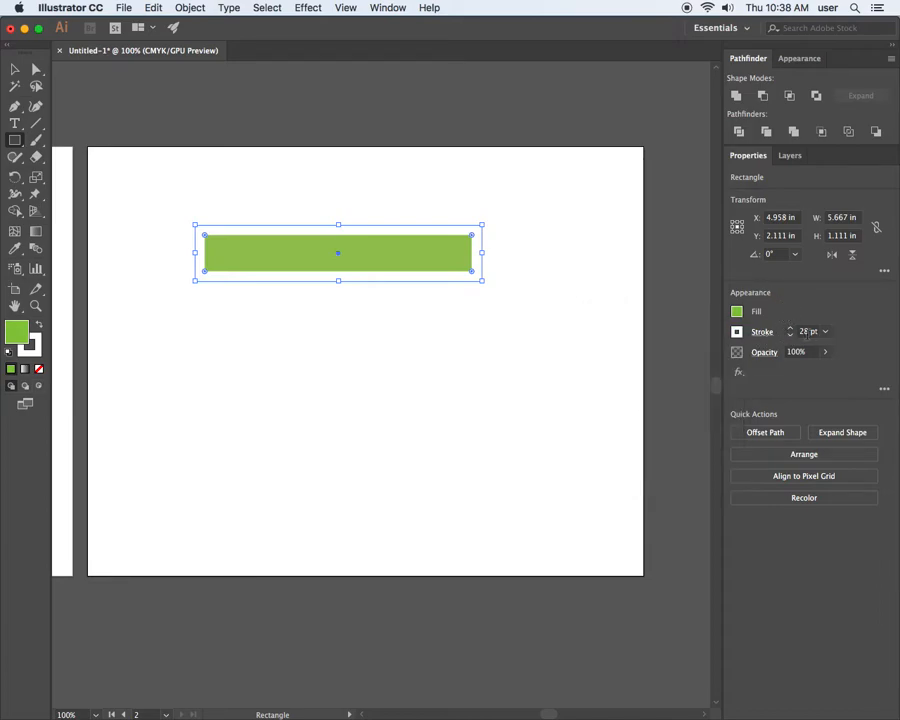
Set the green rectangle's stroke to none and show its full attribute list in an enlarged Appearance panel.
click(737, 331)
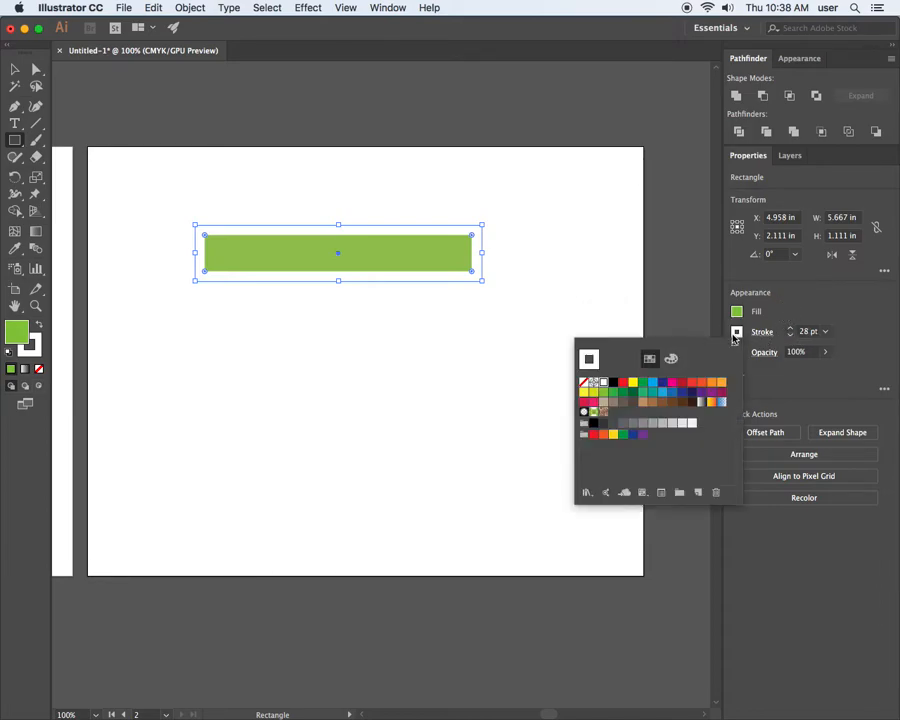
click(583, 382)
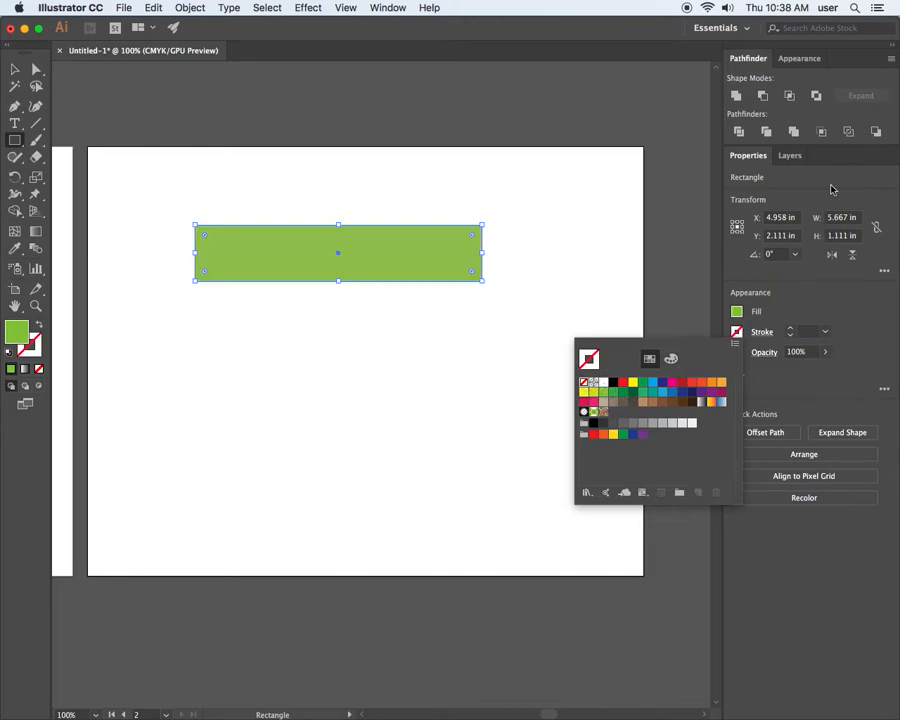
click(800, 59)
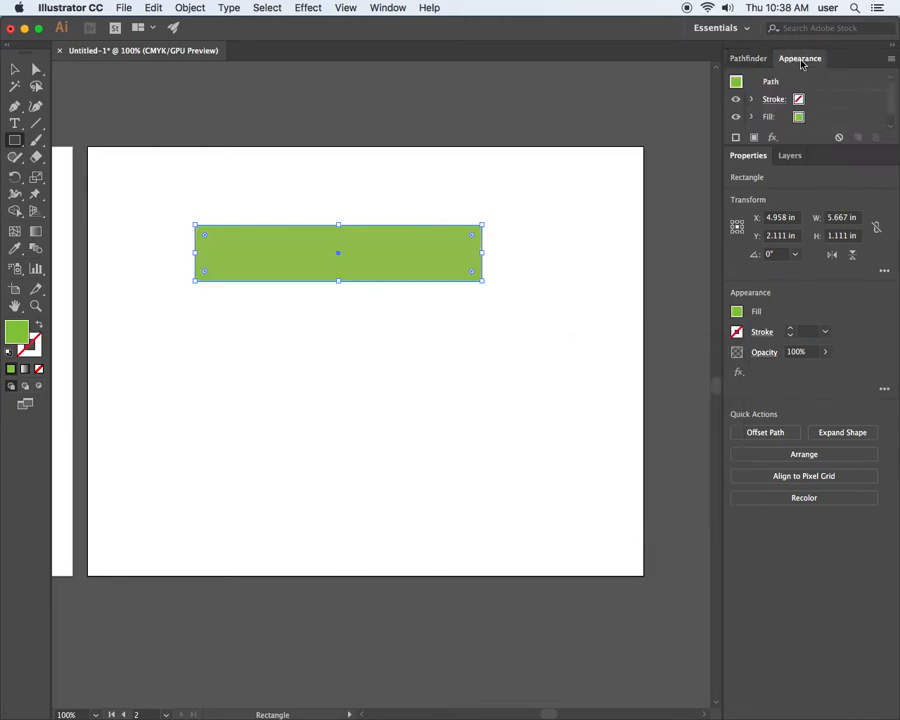
drag(805, 146, 806, 172)
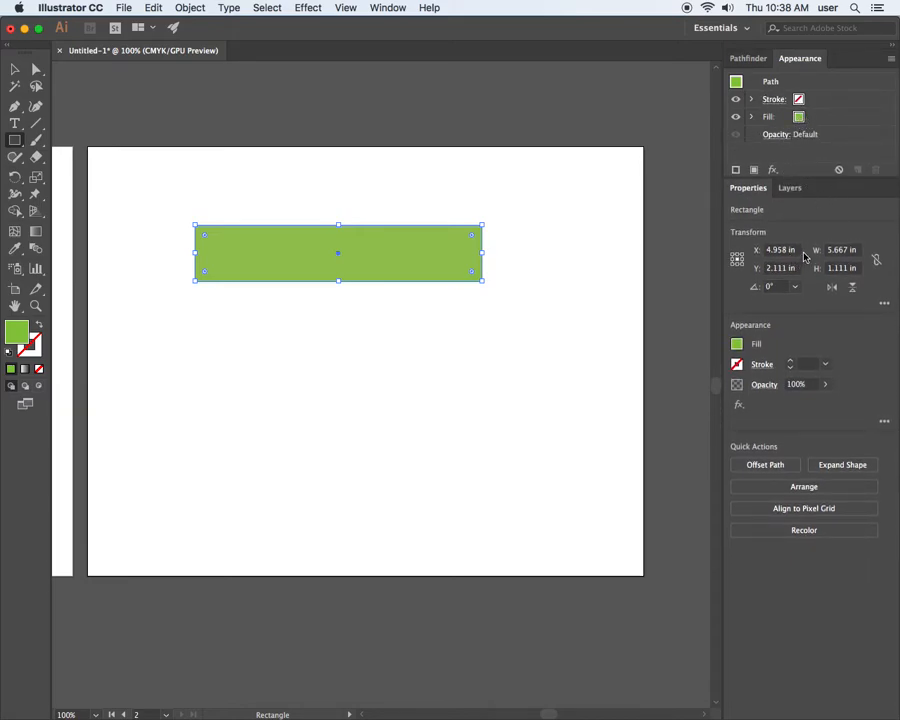
Start an Illustrator Stylize Scribble effect on the rectangle with the preview on and its options dialog below the shape.
click(305, 8)
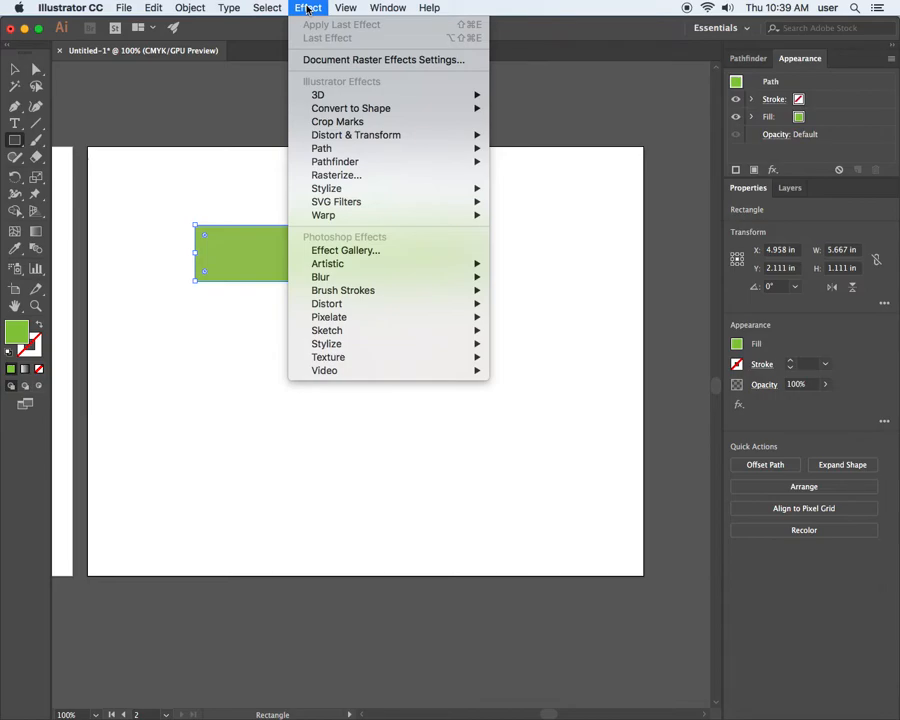
mouse_move(342, 190)
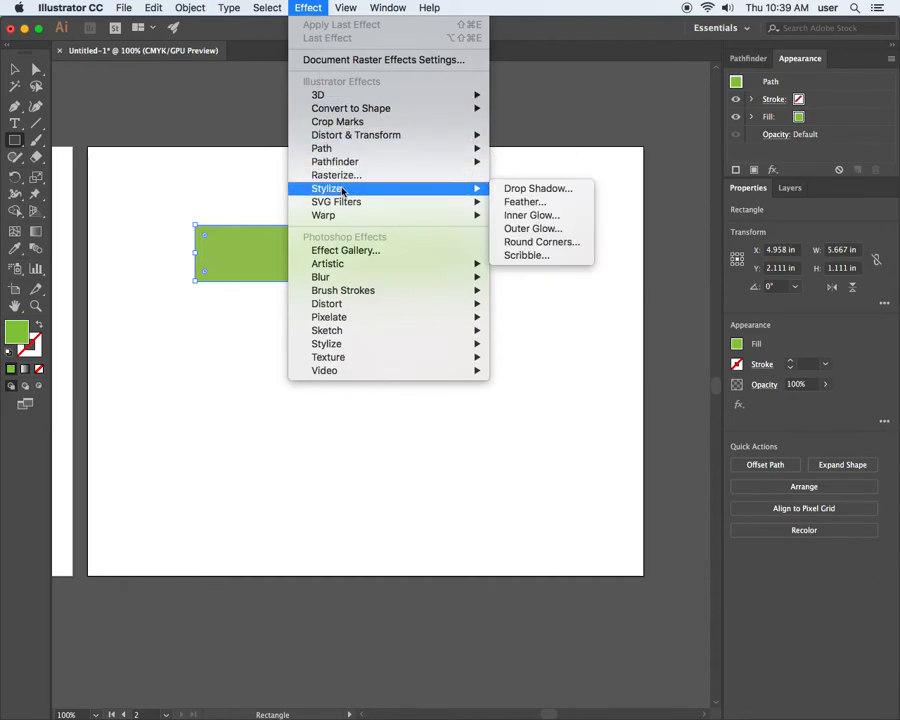
click(549, 255)
mouse_move(474, 180)
mouse_down()
mouse_move(605, 148)
mouse_move(633, 115)
mouse_move(607, 79)
mouse_up()
click(454, 429)
drag(521, 83, 347, 332)
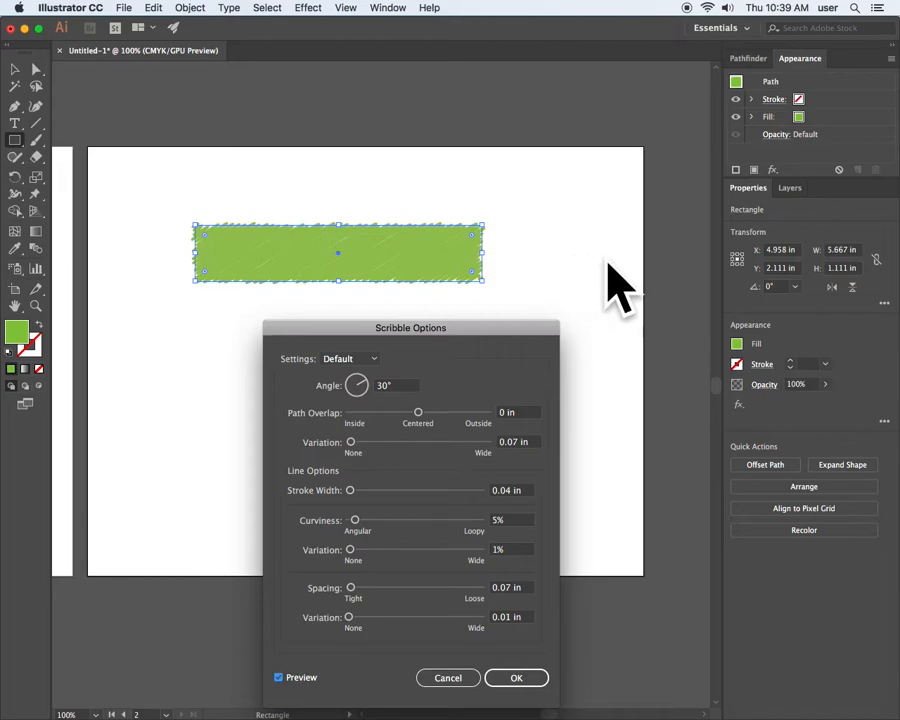
drag(460, 334, 531, 310)
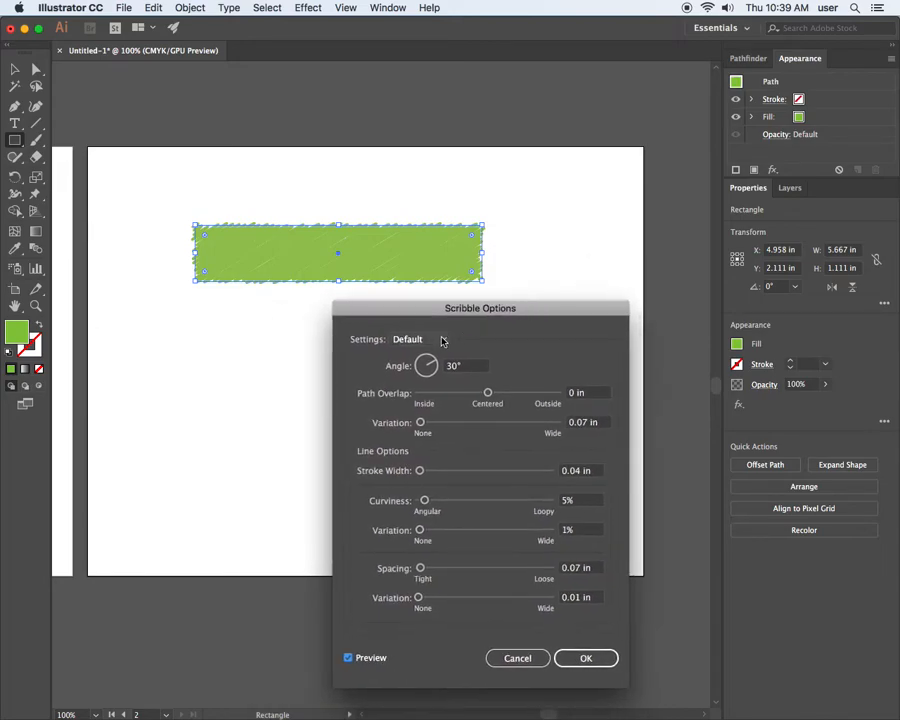
Try the Childlike, Dense, Loose, Moiré and Sharp scribble presets one after another on the rectangle.
click(440, 339)
click(436, 388)
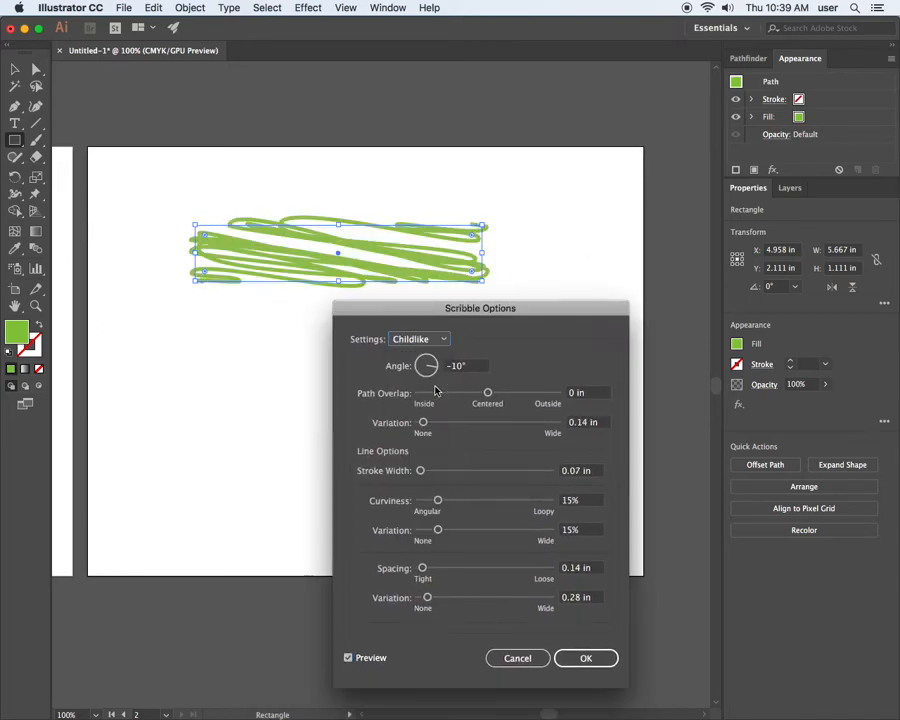
click(440, 339)
click(436, 403)
click(440, 339)
click(436, 417)
click(440, 339)
click(436, 432)
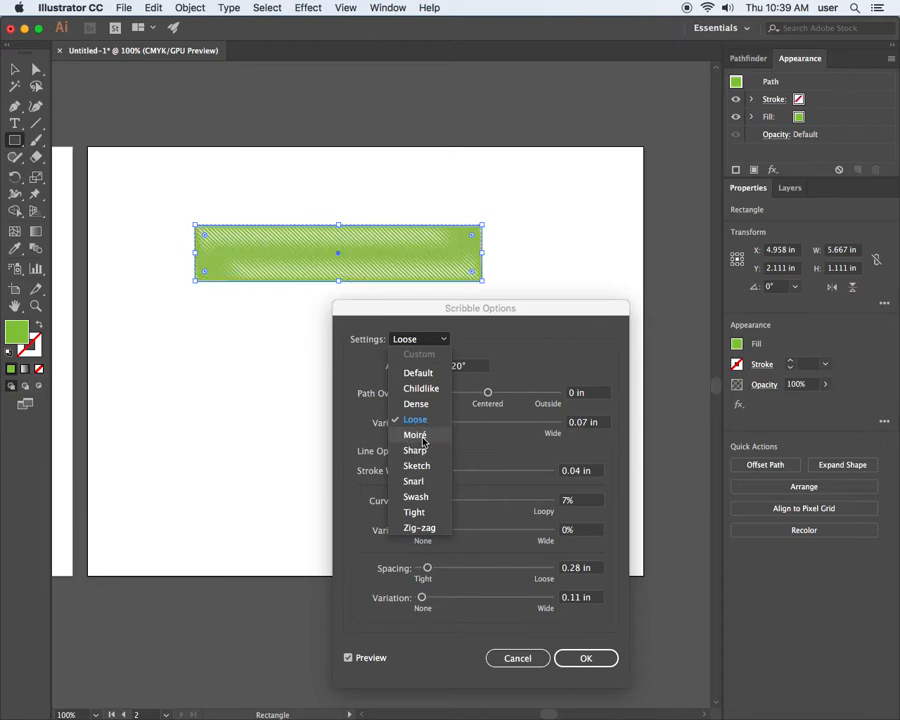
click(440, 339)
click(436, 446)
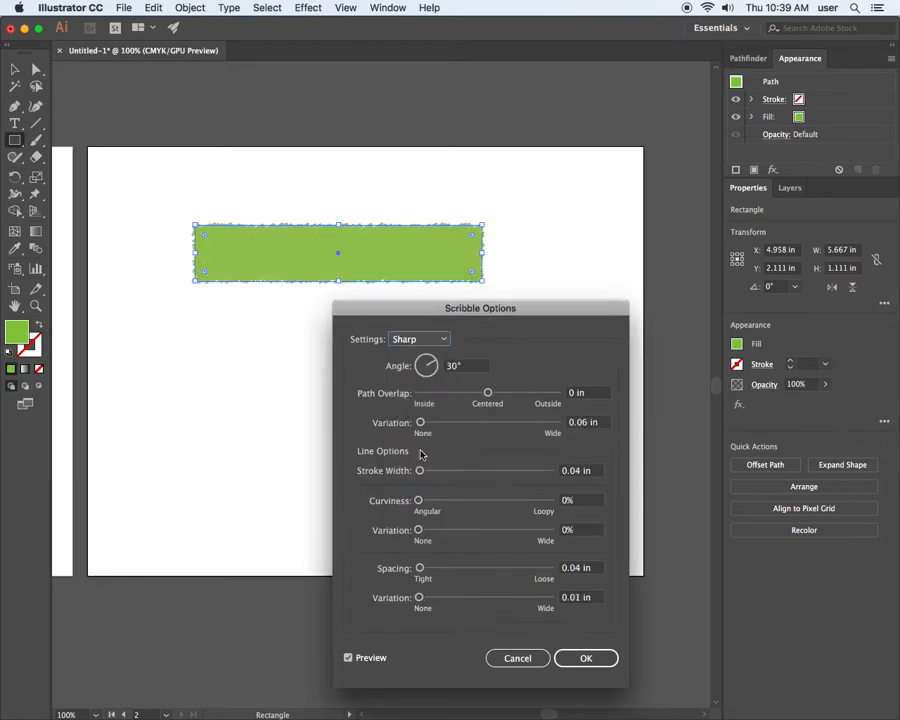
Try the Snarl, Swash, Tight, Zig-zag and Sketch scribble presets on the rectangle and go back to Snarl.
click(434, 341)
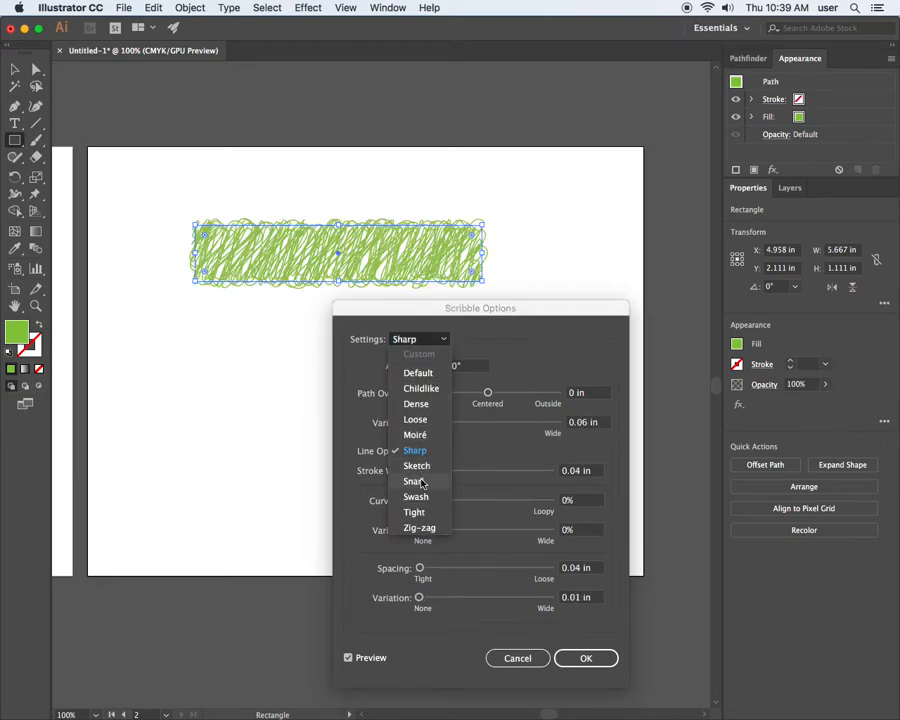
click(413, 481)
click(440, 339)
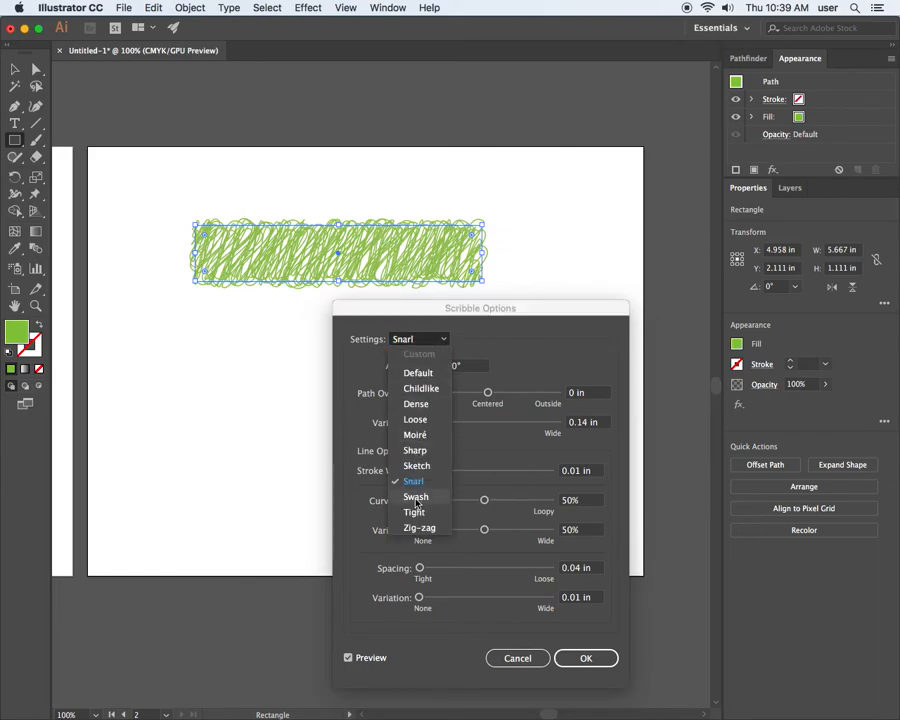
click(416, 496)
click(430, 340)
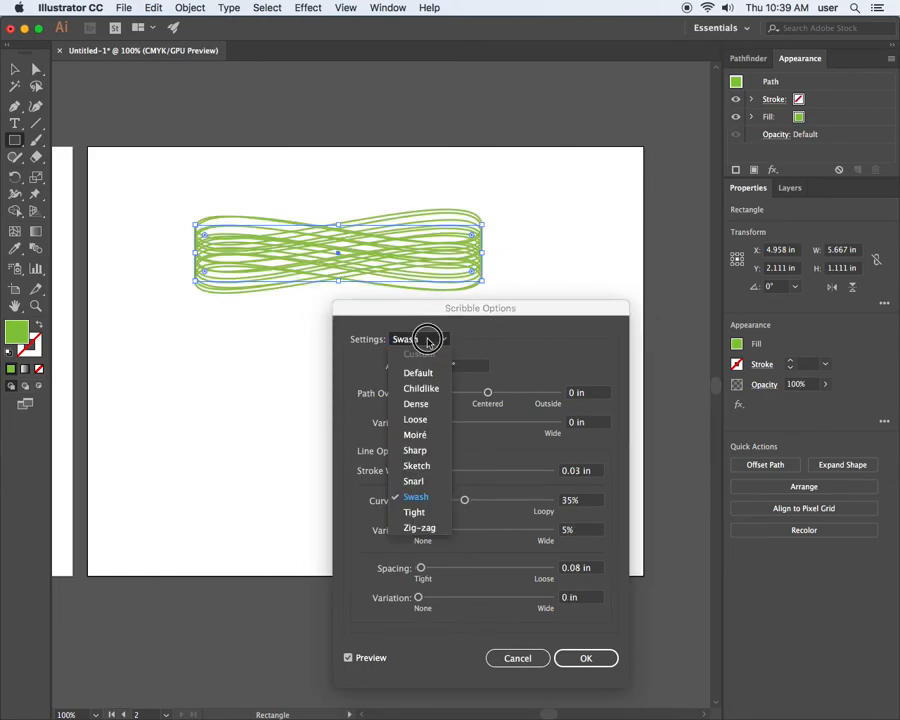
click(420, 514)
click(438, 340)
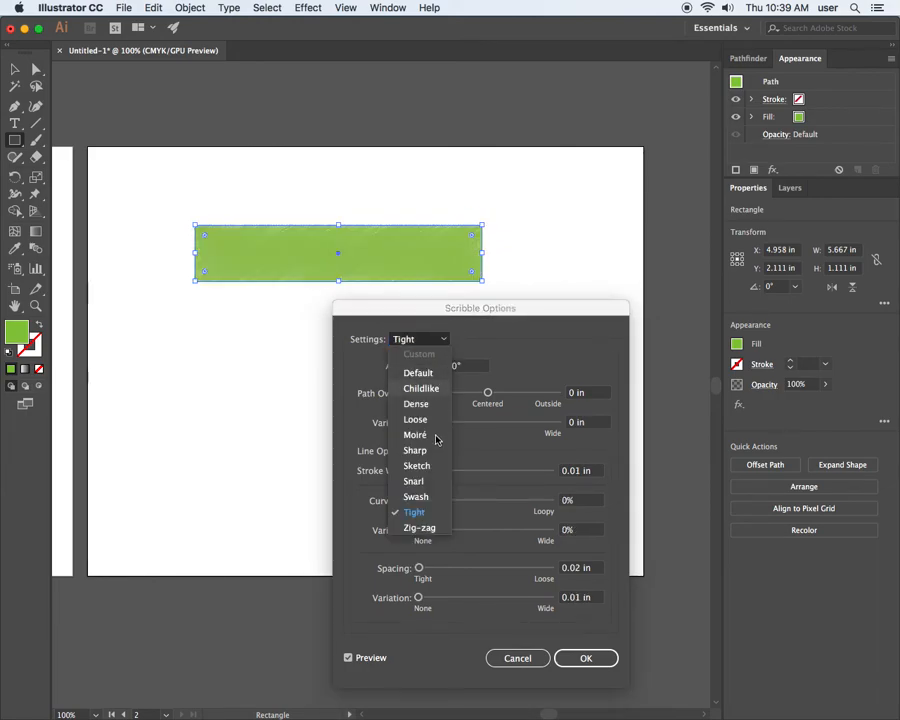
click(424, 529)
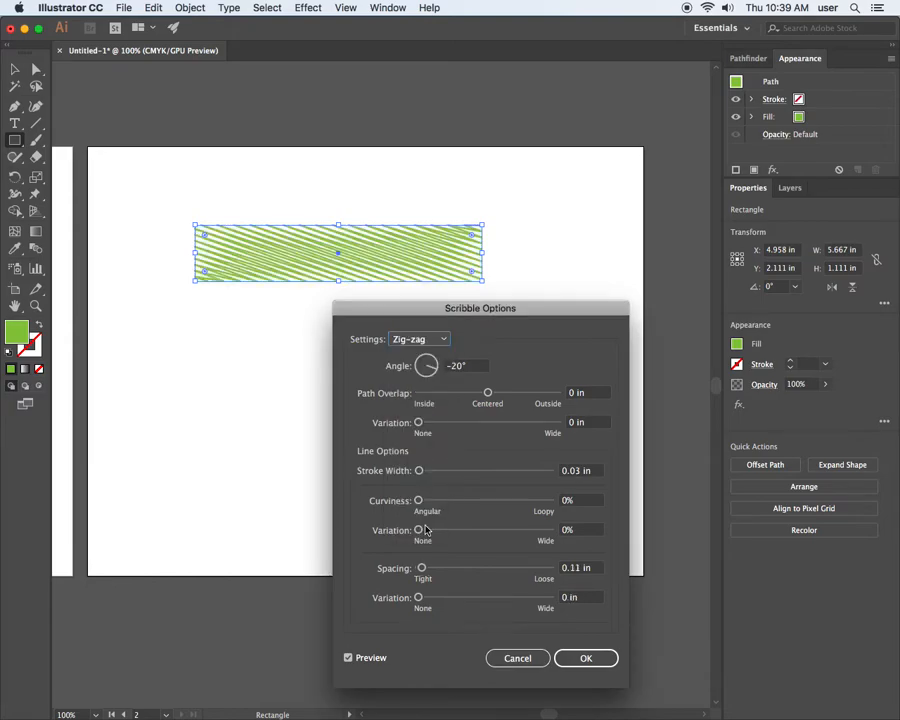
click(444, 339)
click(416, 466)
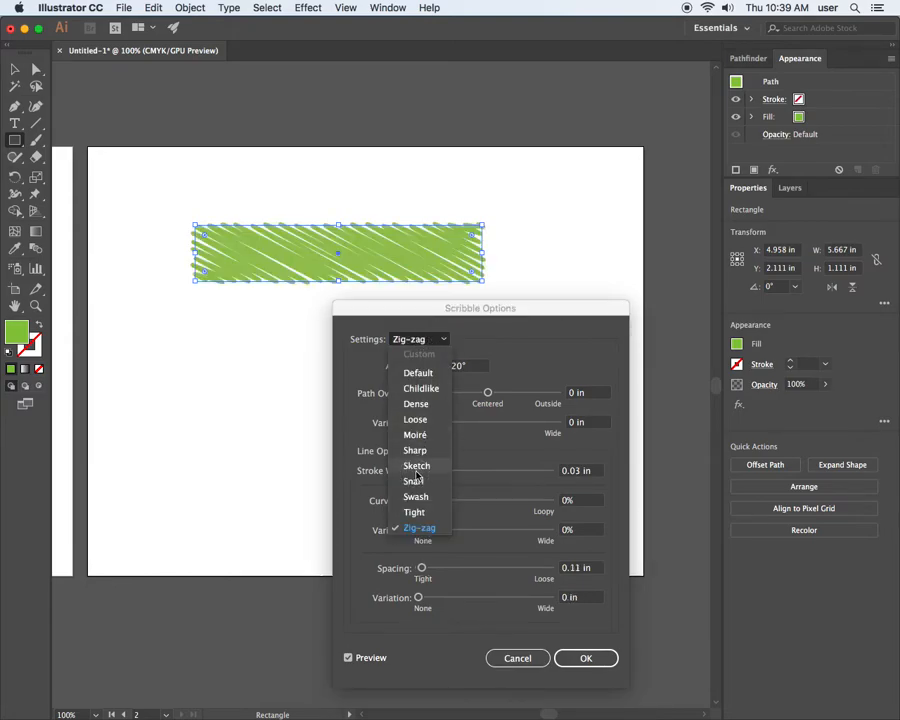
click(438, 340)
click(413, 481)
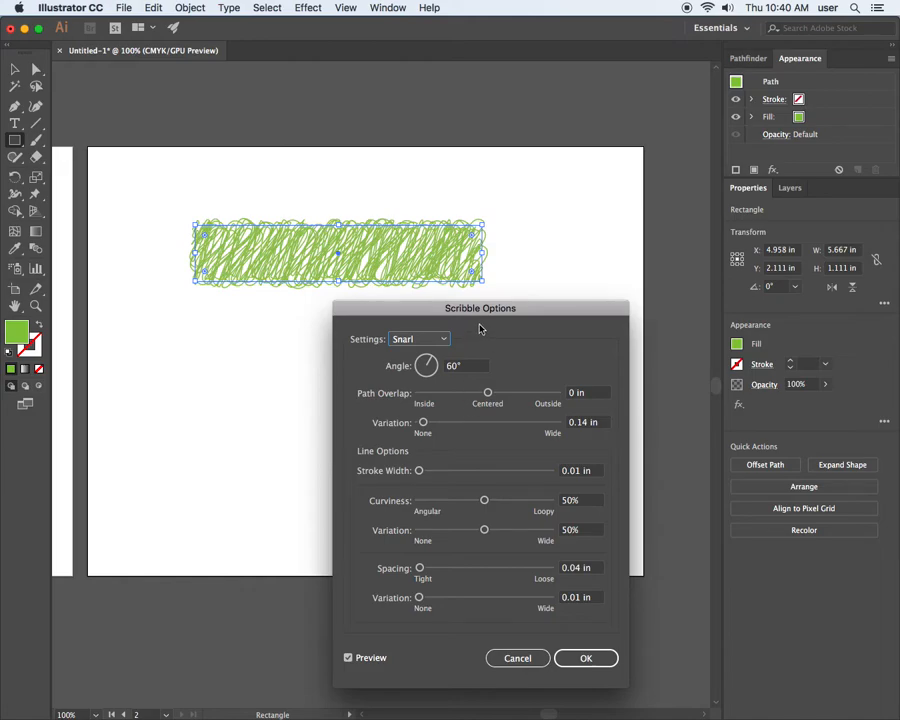
click(310, 9)
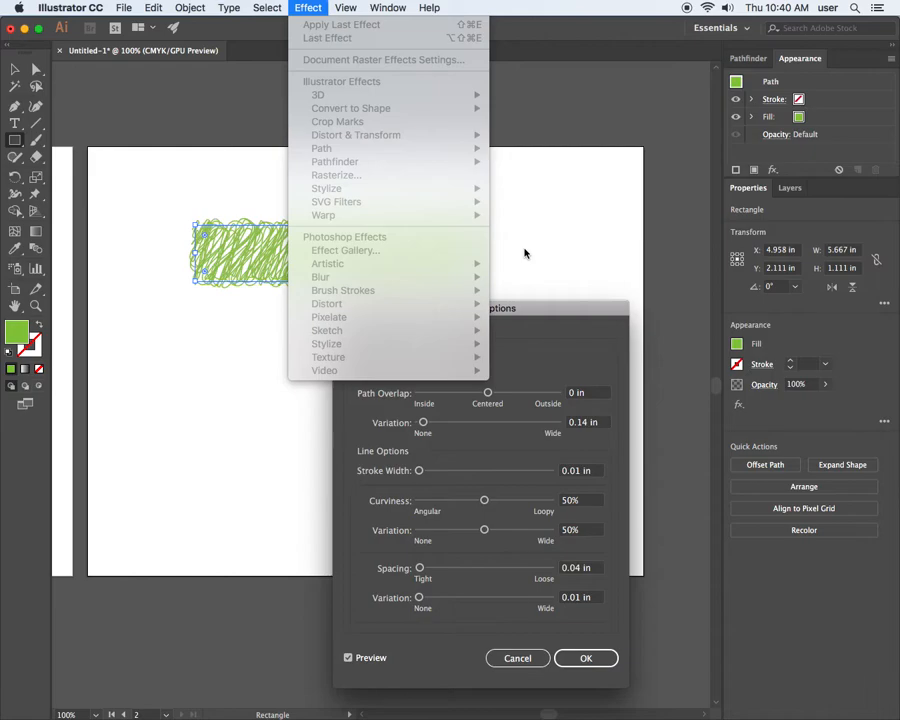
click(537, 313)
drag(537, 313, 456, 317)
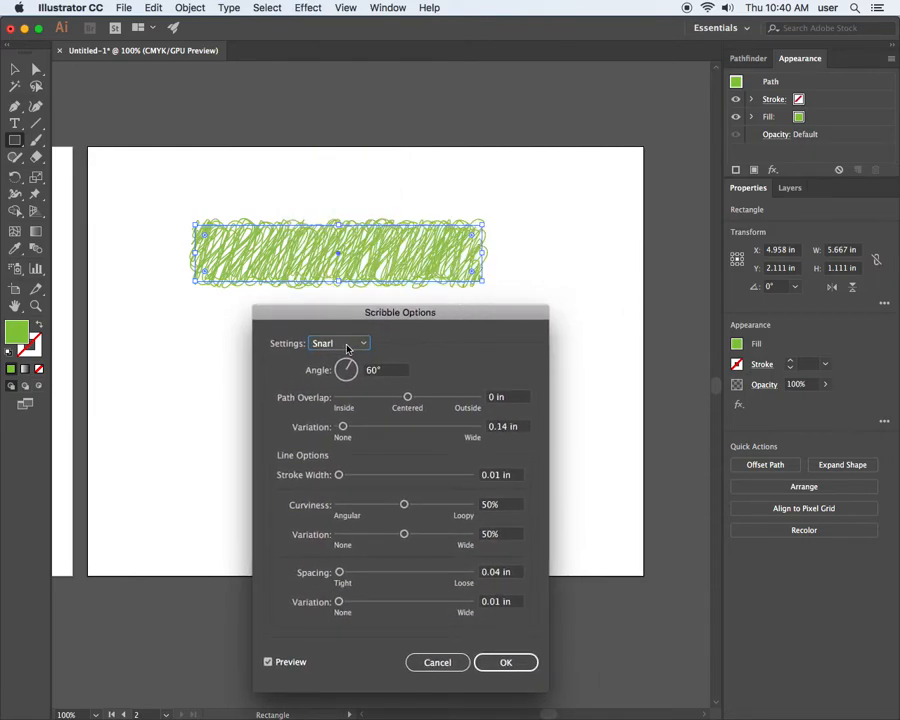
click(347, 345)
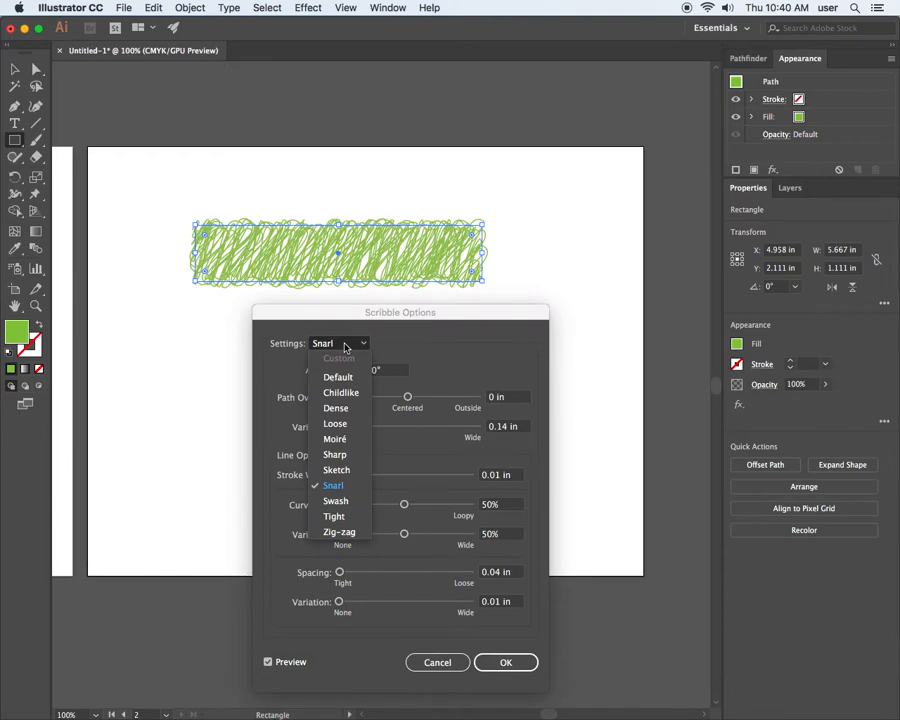
click(390, 332)
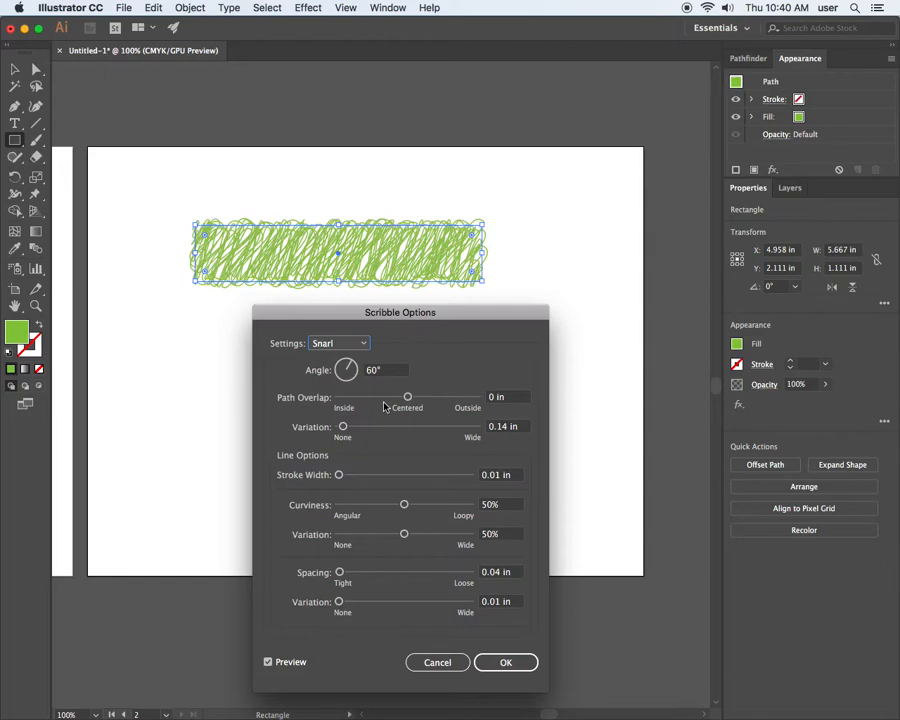
Customize the scribble with a path overlap of -0.15 in, an overlap variation of 0.49 in and a stroke width of 0.03 in.
mouse_move(407, 397)
mouse_down()
mouse_move(397, 398)
mouse_move(413, 398)
mouse_move(404, 401)
mouse_up()
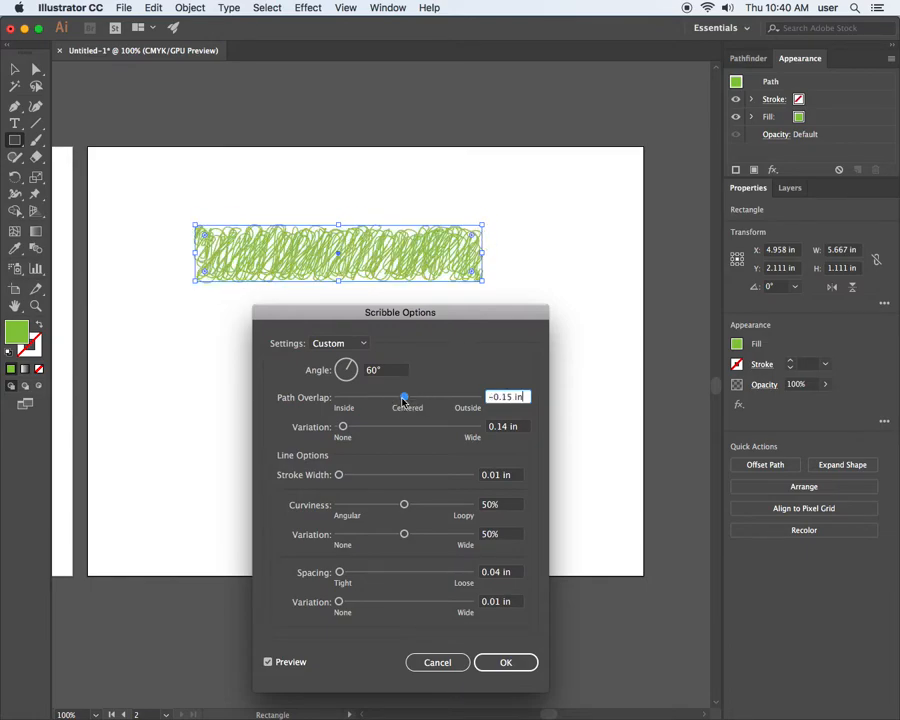
drag(343, 426, 355, 428)
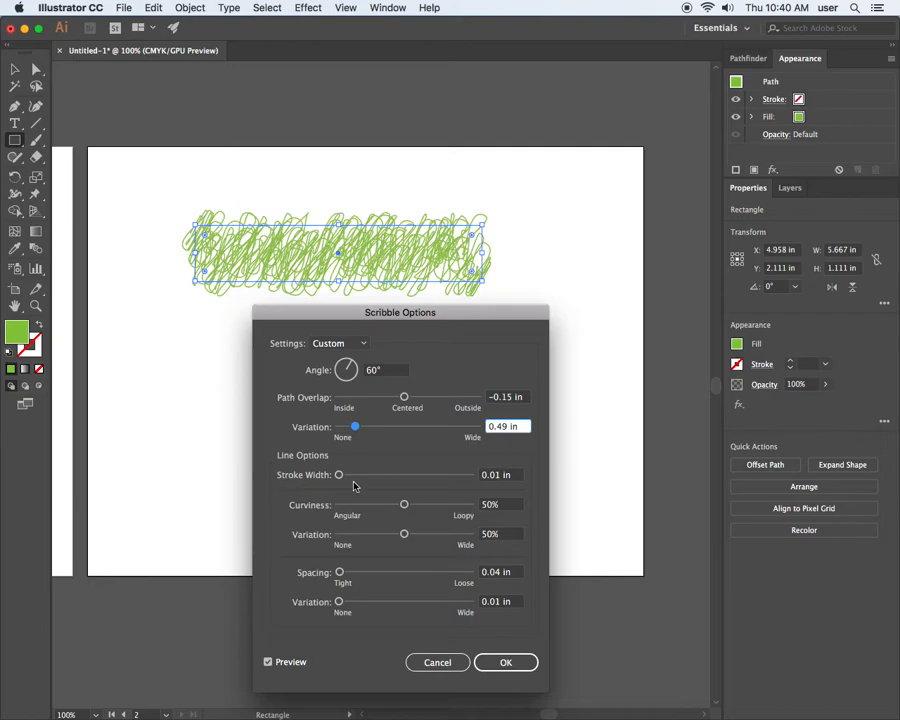
drag(341, 477, 344, 475)
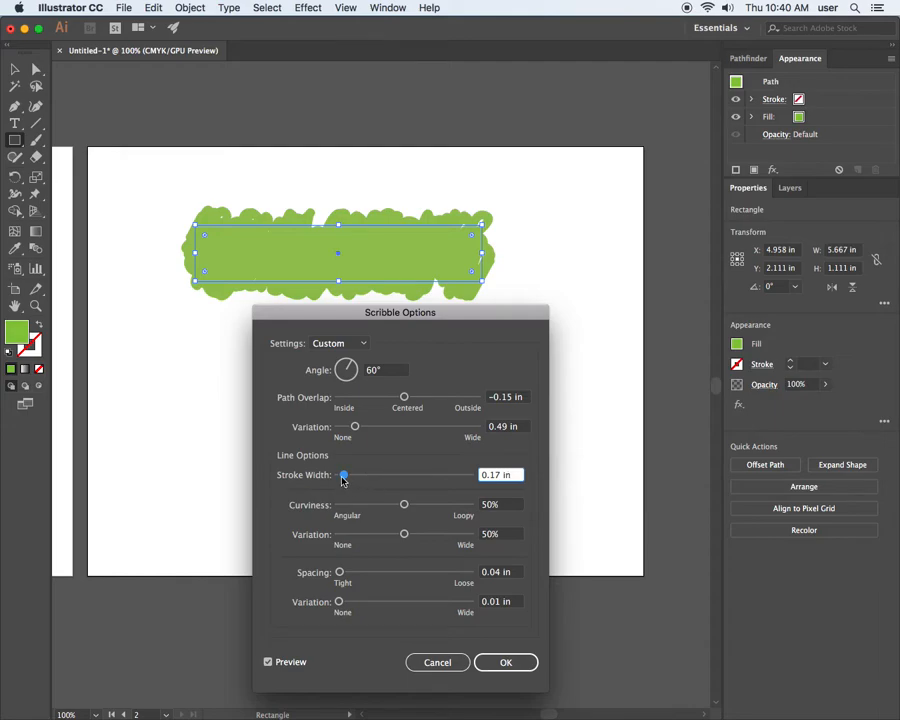
click(342, 476)
drag(342, 477, 338, 479)
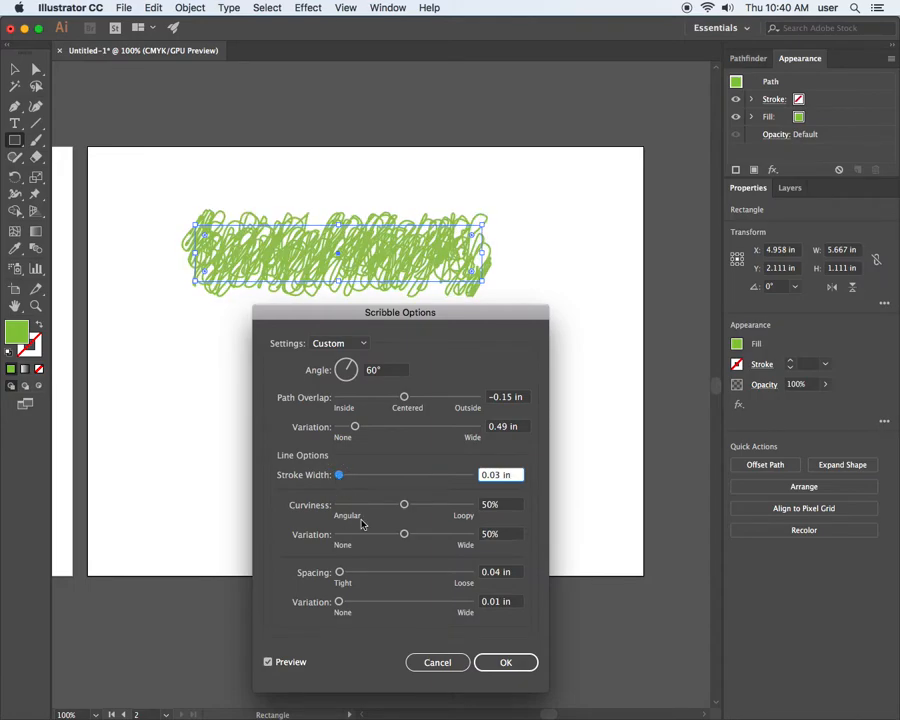
Set the scribble's curviness to 43% with 0% variation, and its spacing to 0.89 in with 0 in variation.
mouse_move(405, 507)
mouse_down()
mouse_move(353, 509)
mouse_move(452, 506)
mouse_up()
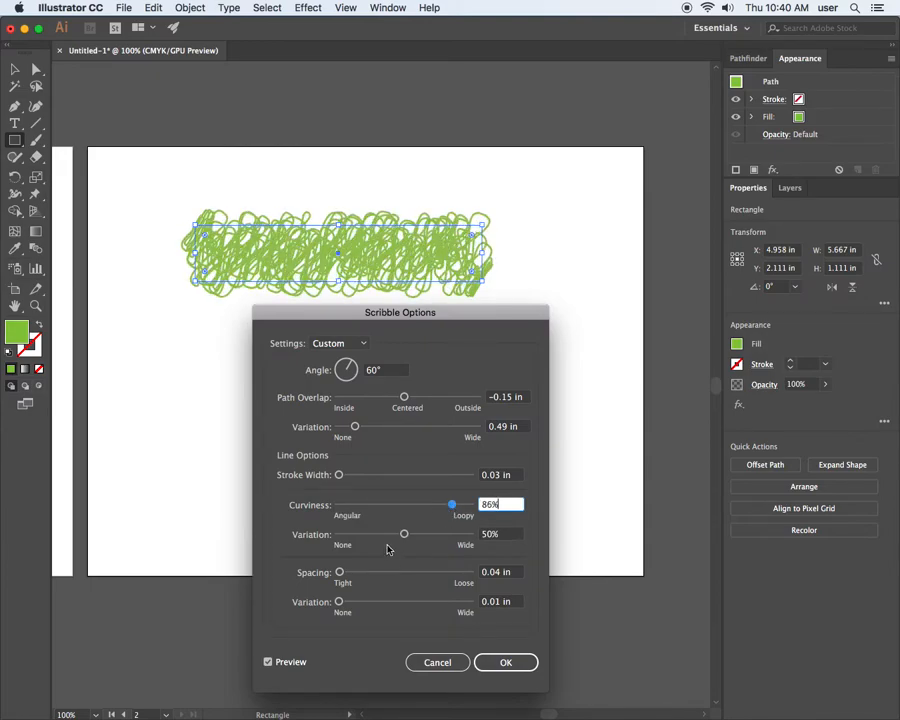
mouse_move(404, 535)
mouse_down()
mouse_move(355, 537)
mouse_move(349, 574)
mouse_move(340, 570)
mouse_move(359, 572)
mouse_move(360, 533)
mouse_move(403, 534)
mouse_move(361, 534)
mouse_up()
mouse_move(453, 505)
mouse_down()
mouse_move(496, 507)
mouse_move(365, 510)
mouse_move(394, 506)
mouse_move(387, 537)
mouse_move(428, 534)
mouse_move(338, 534)
mouse_move(366, 576)
mouse_up()
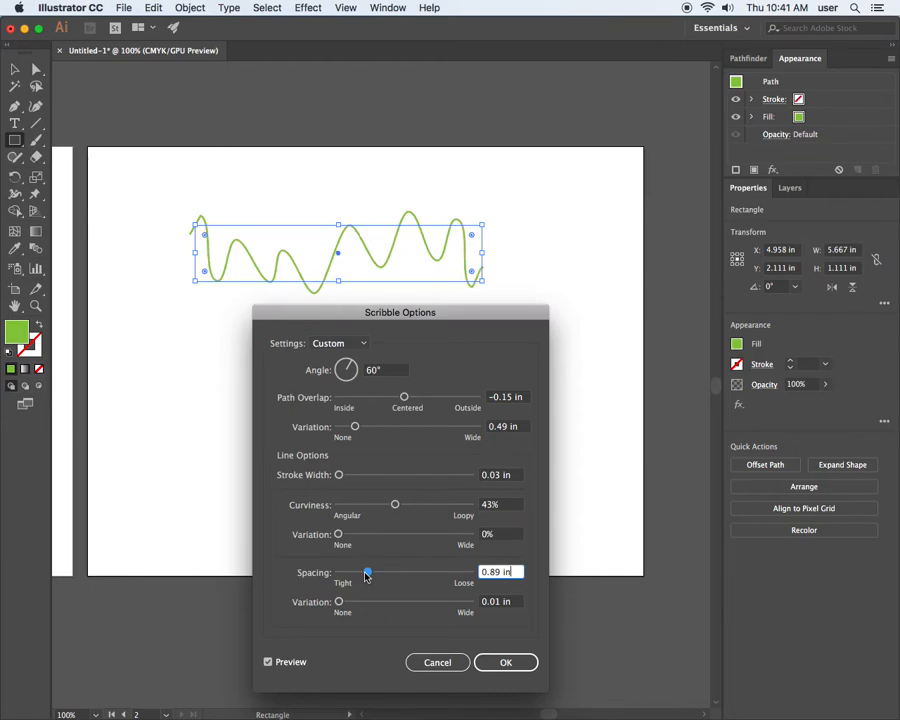
mouse_move(338, 601)
mouse_down()
mouse_move(452, 602)
mouse_move(338, 601)
mouse_up()
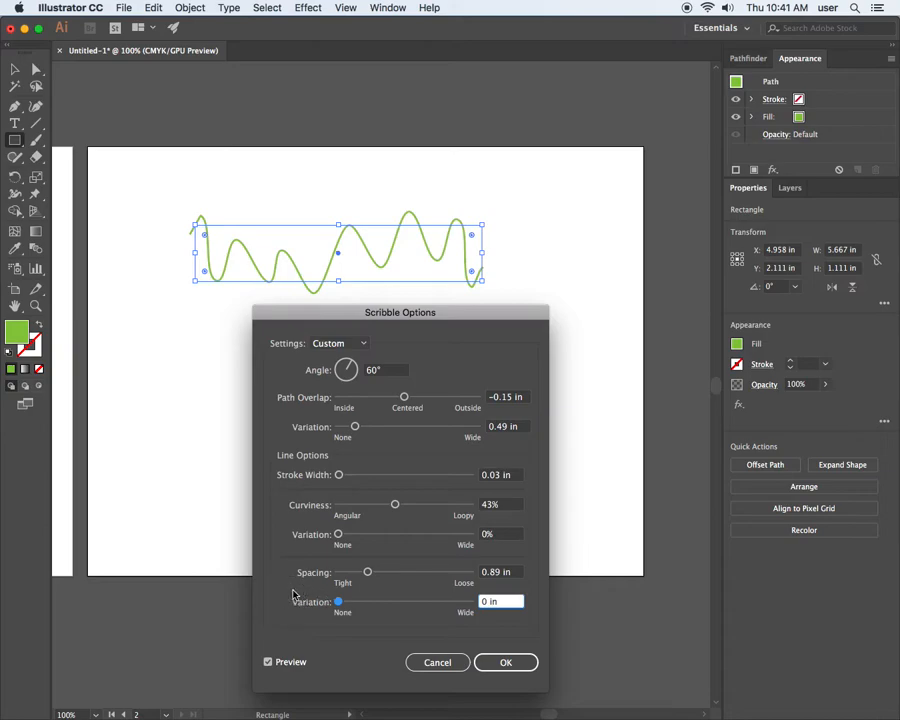
Adjust the scribble to -0.29 in path overlap with 0.26 in variation, 31% curviness with 20% variation, and 0.13 in stroke width.
mouse_move(355, 427)
mouse_down()
mouse_move(396, 430)
mouse_move(352, 430)
mouse_up()
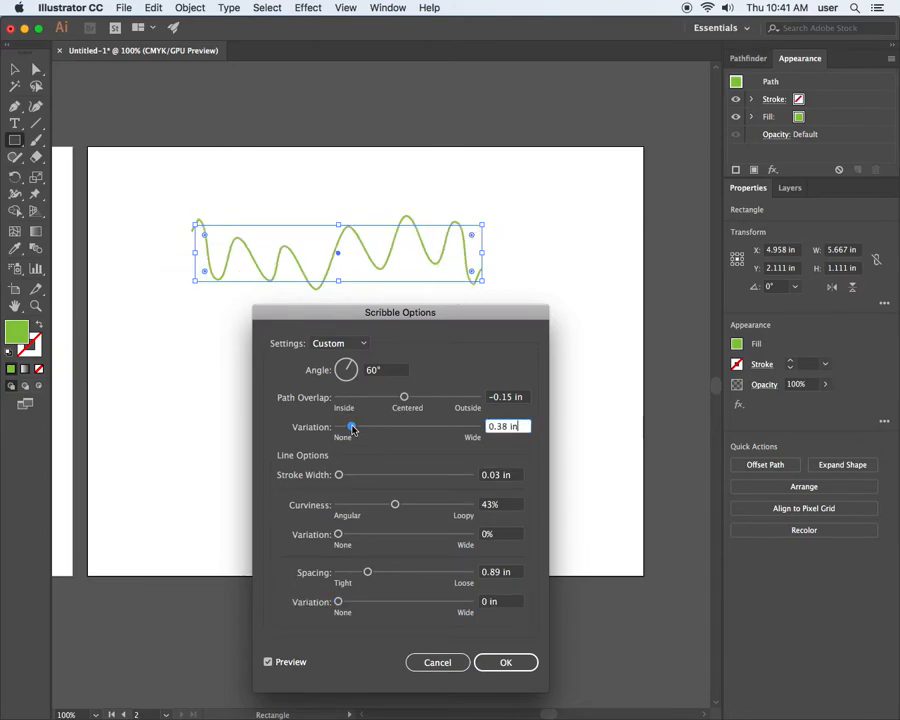
mouse_move(401, 398)
mouse_down()
mouse_move(354, 398)
mouse_move(421, 401)
mouse_move(400, 398)
mouse_up()
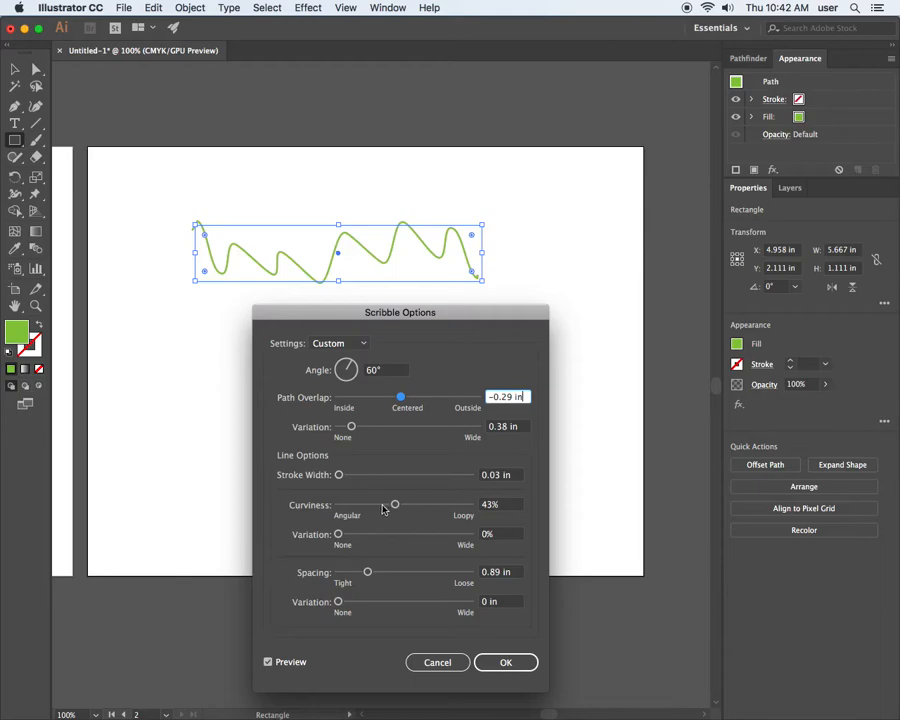
drag(396, 505, 365, 536)
drag(351, 426, 347, 426)
mouse_move(339, 475)
mouse_down()
mouse_move(353, 474)
mouse_move(342, 475)
mouse_up()
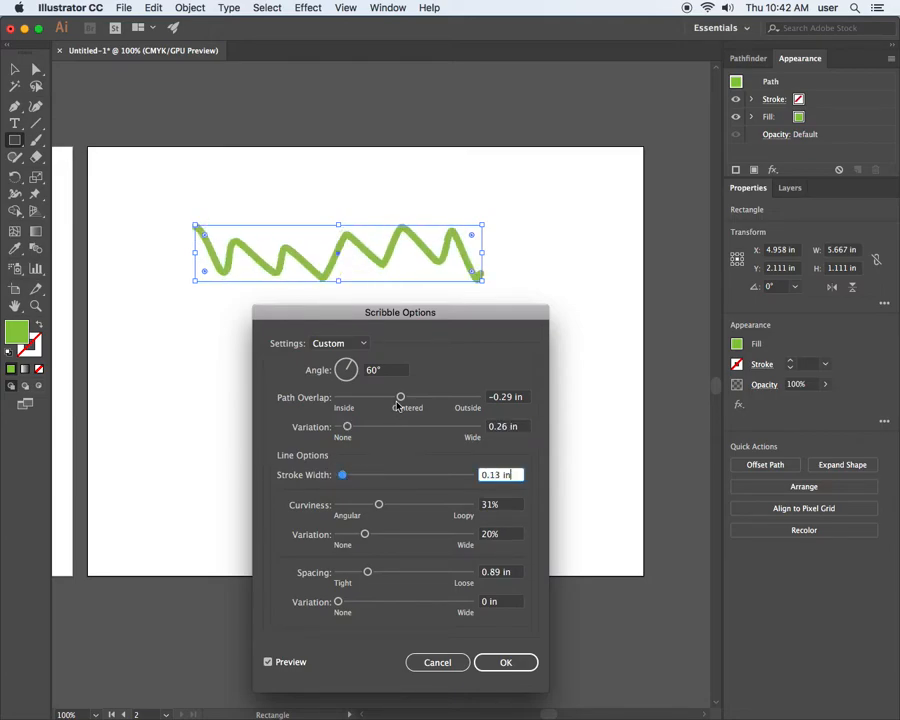
Try the Swash, Childlike and Loose scribble presets on the rectangle.
click(330, 344)
click(335, 500)
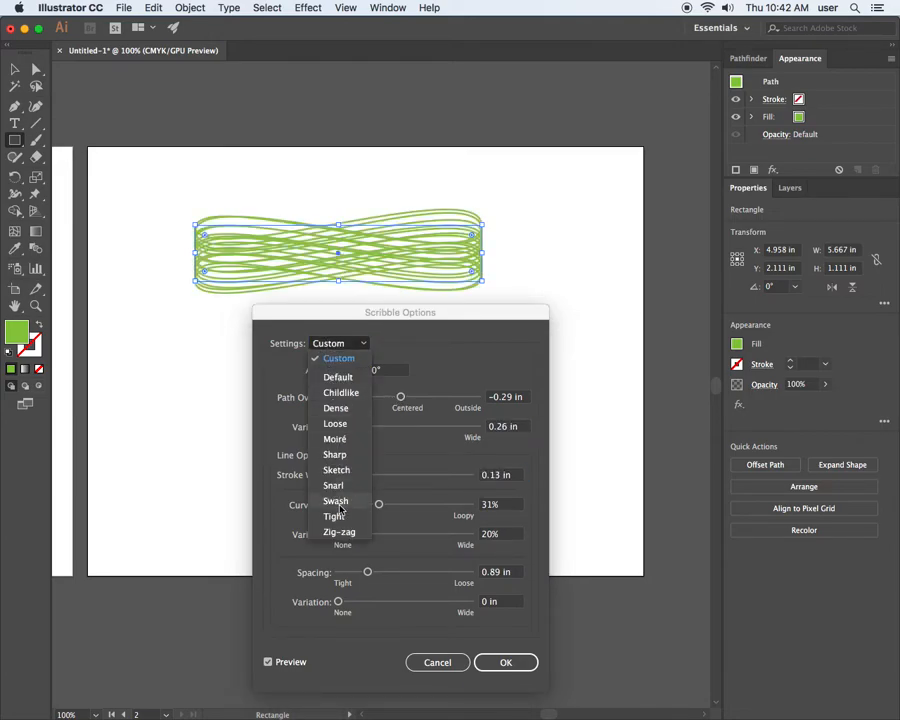
click(338, 344)
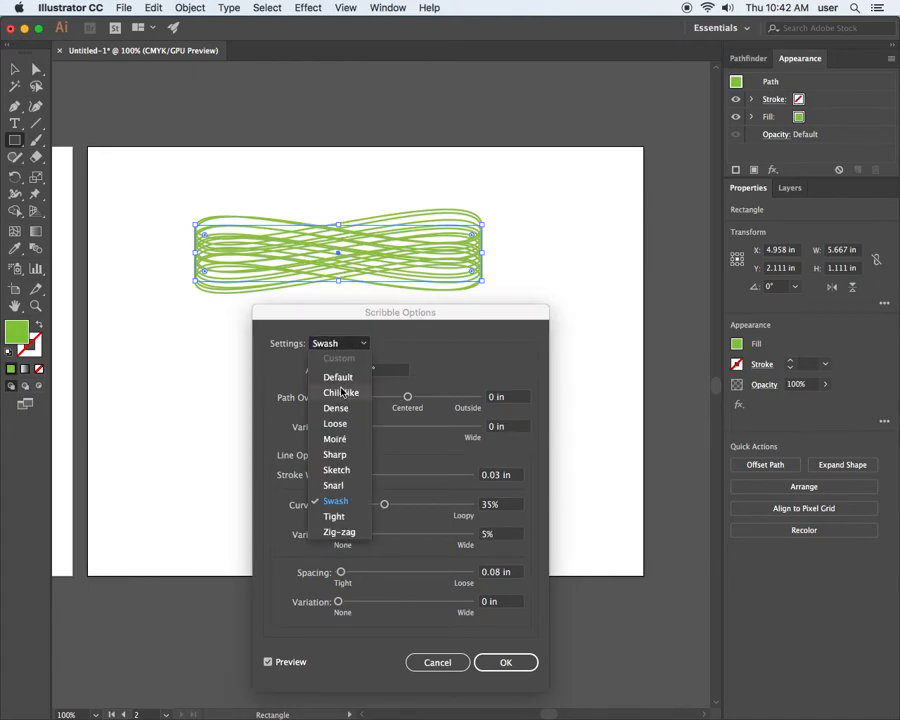
click(340, 334)
click(341, 346)
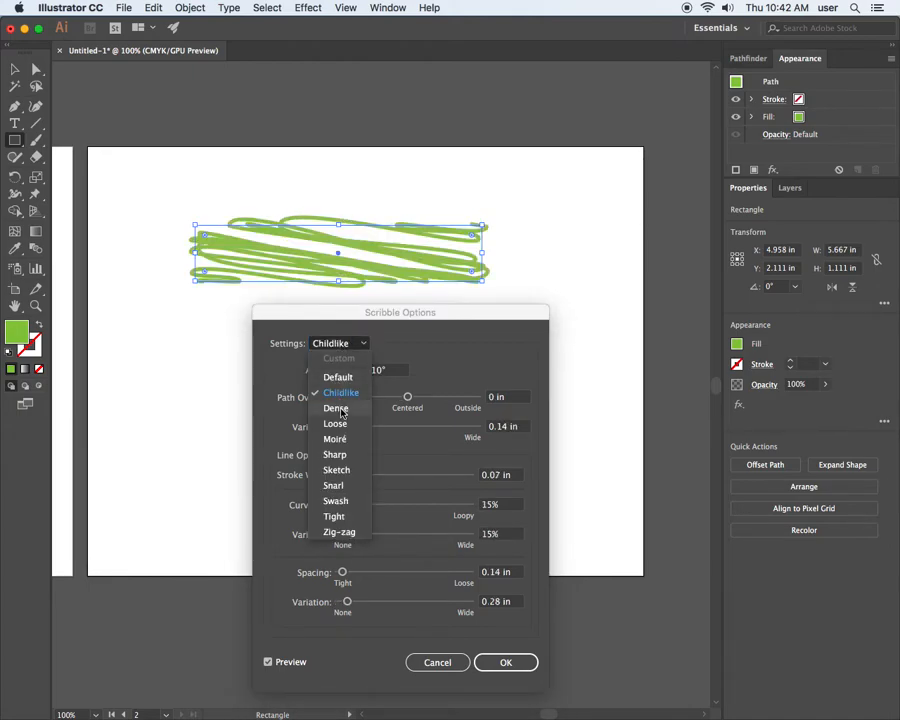
click(335, 424)
Switch the scribble to the Default preset with 0.11 in spacing, apply it, and deselect the rectangle.
click(338, 344)
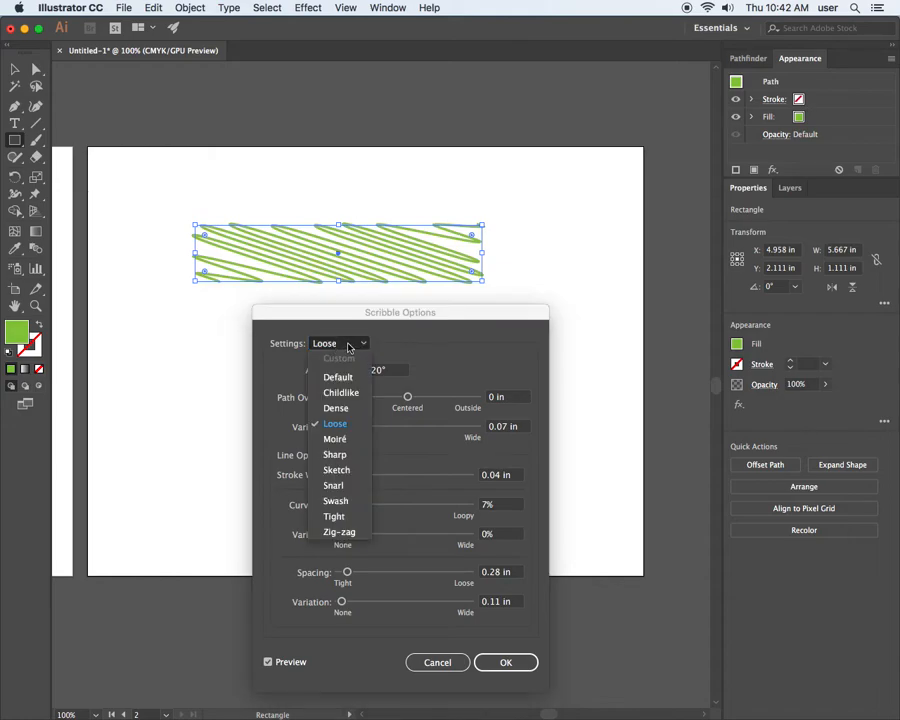
click(340, 377)
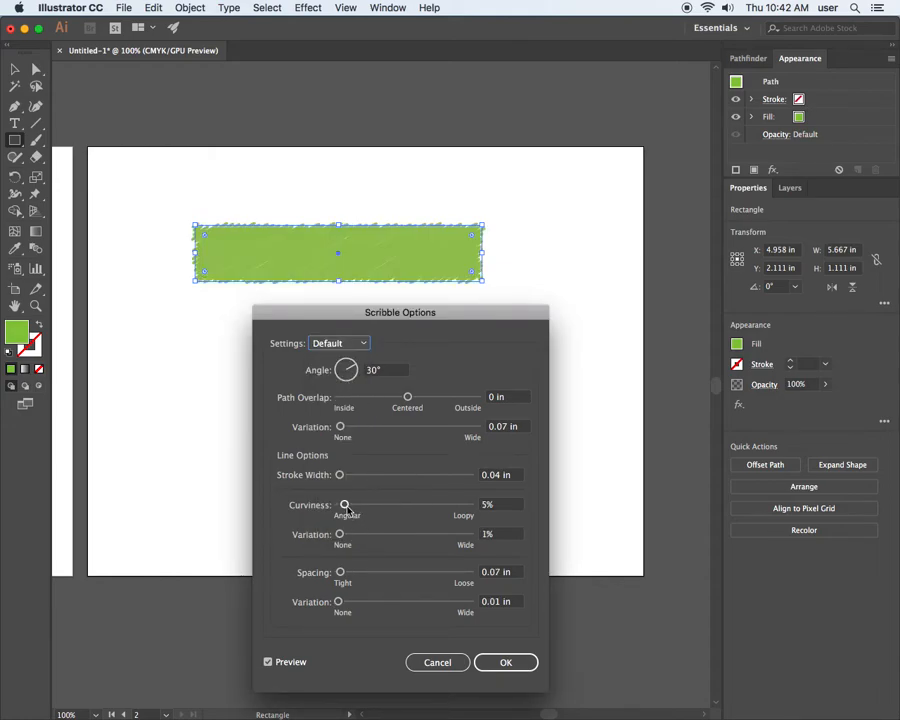
drag(340, 572, 341, 572)
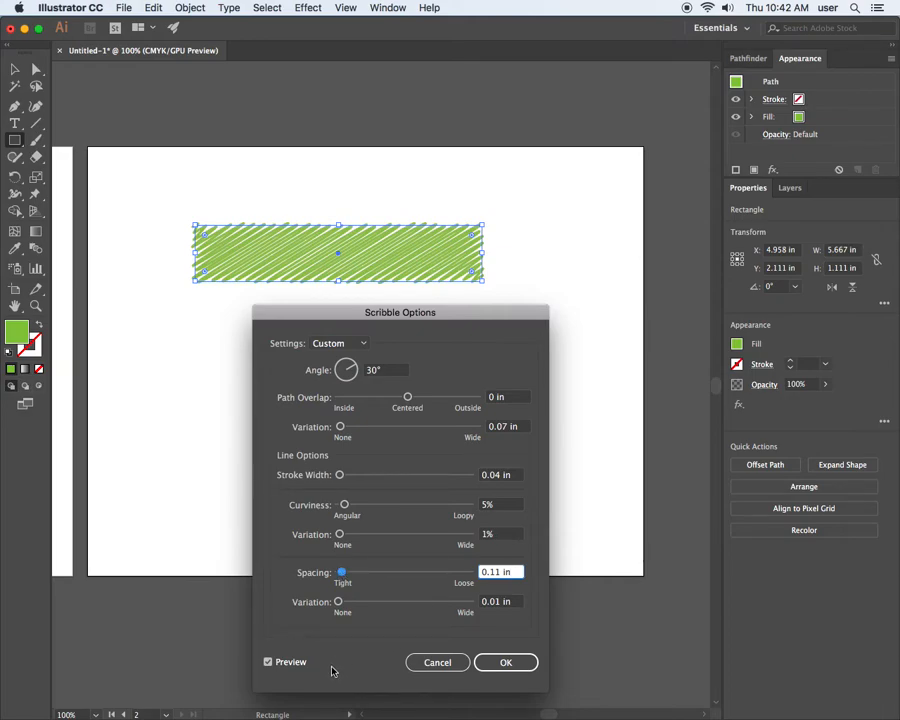
click(514, 661)
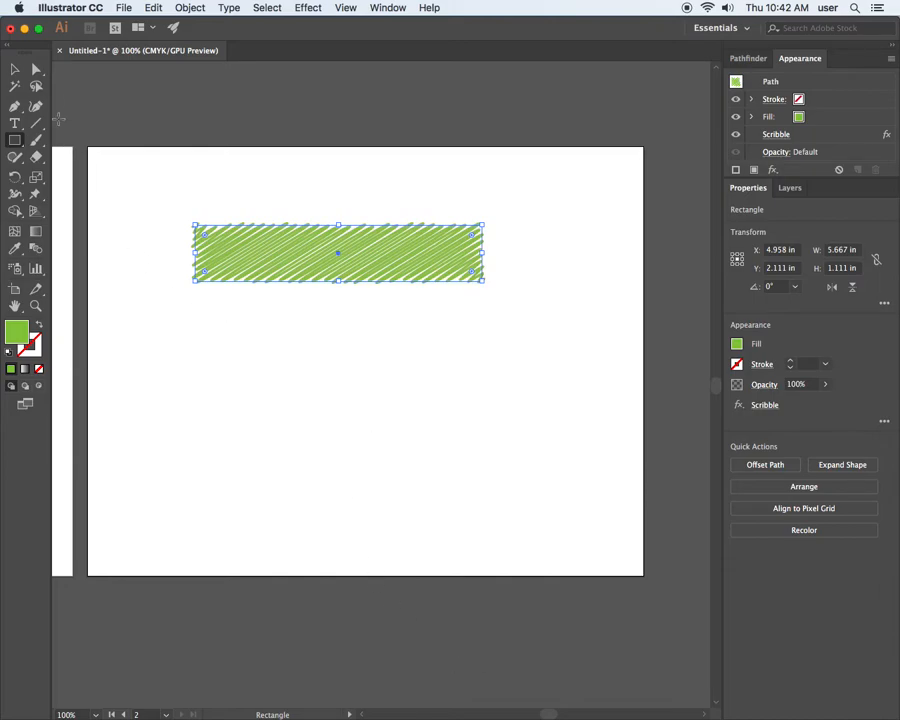
click(15, 69)
click(252, 204)
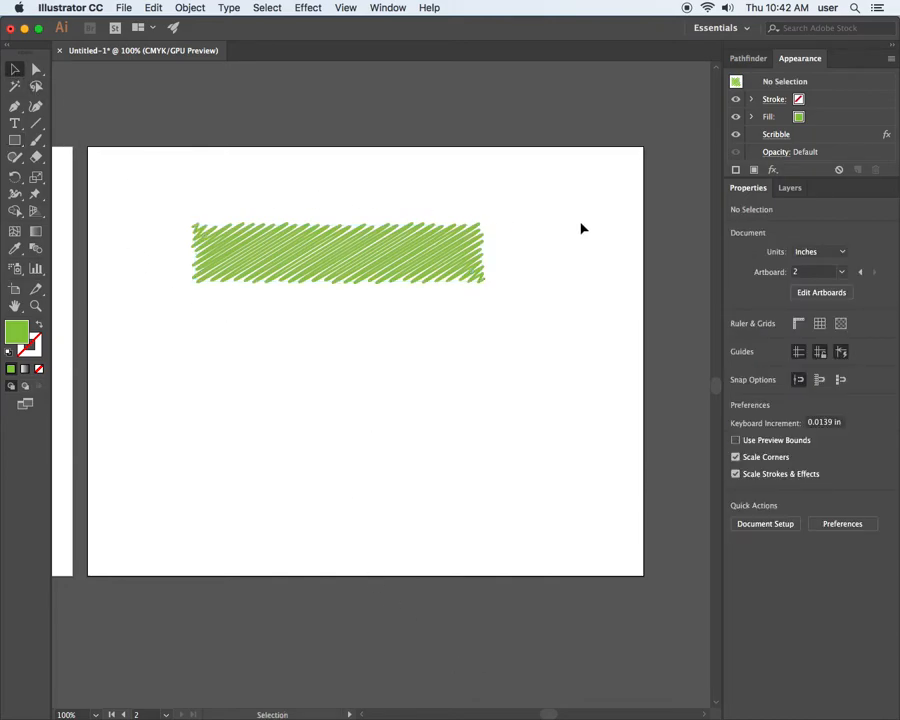
Select the scribbled rectangle and browse the available Illustrator and Photoshop effect categories.
click(420, 253)
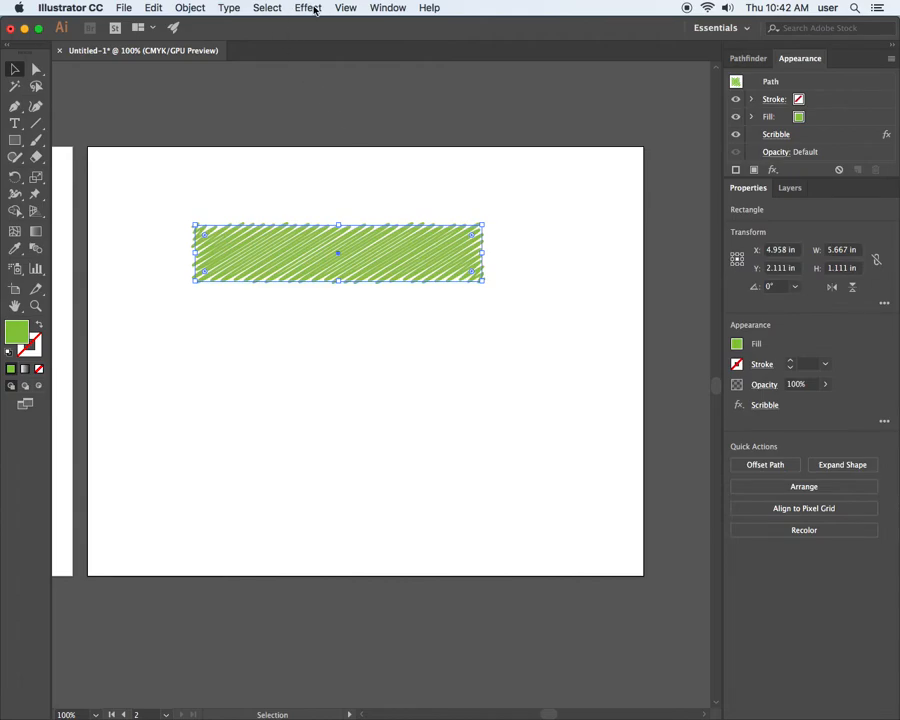
click(311, 8)
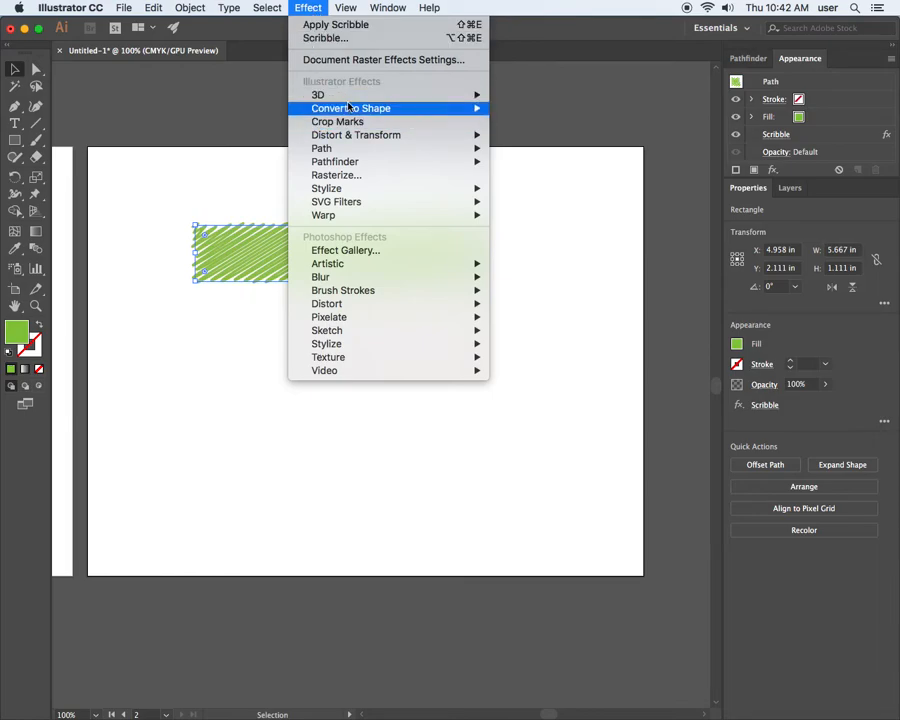
mouse_move(342, 148)
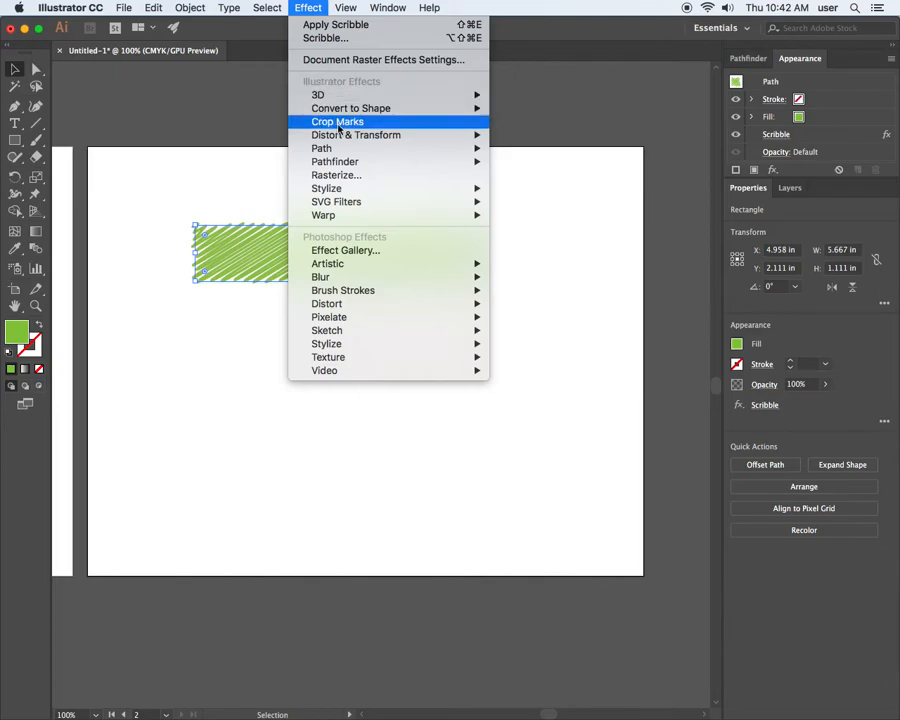
mouse_move(367, 191)
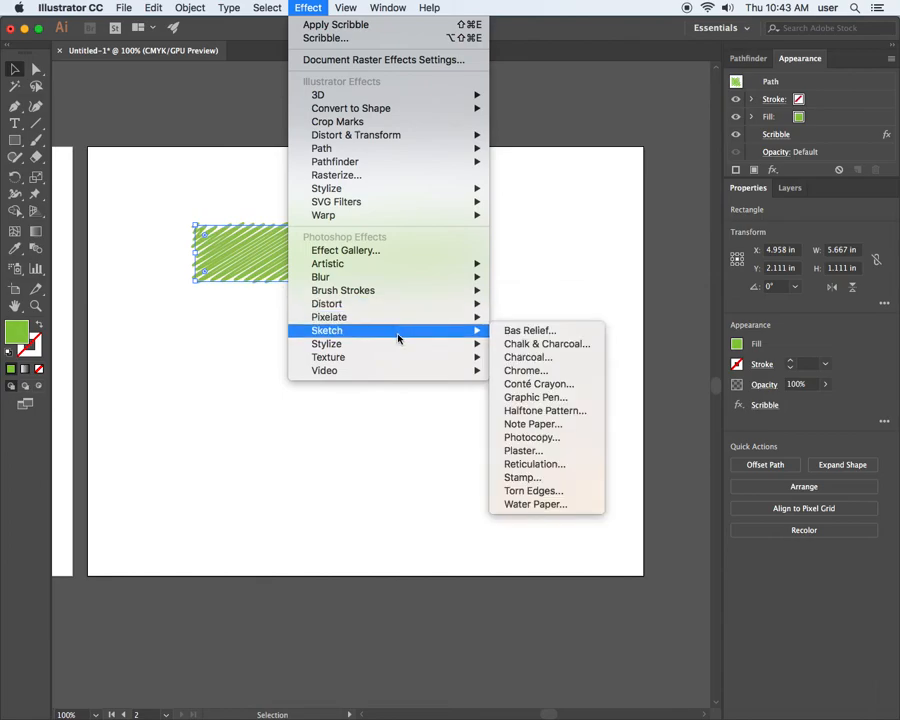
mouse_move(400, 347)
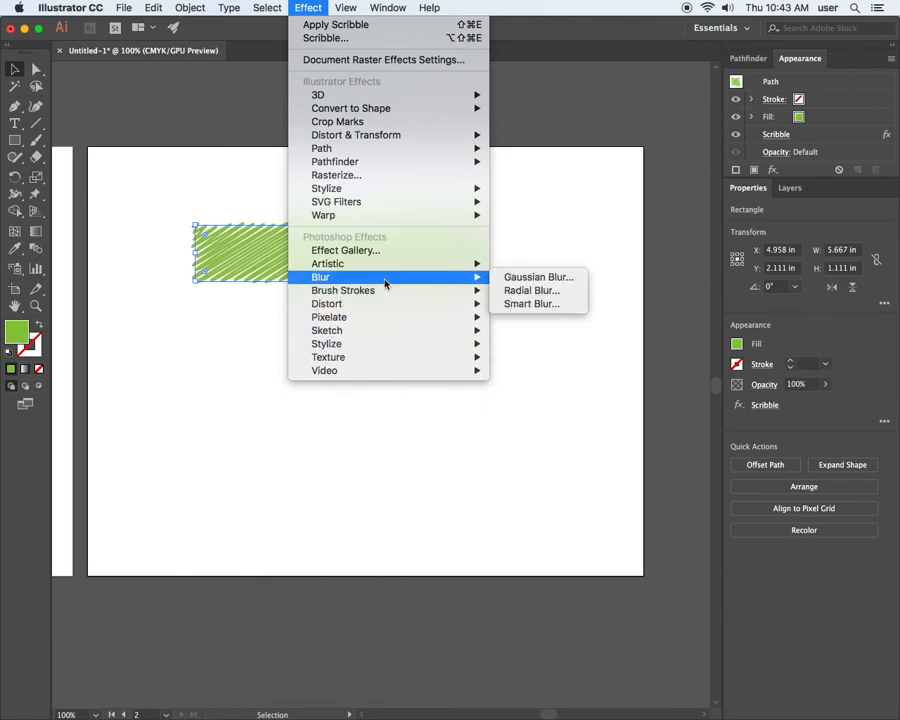
mouse_move(388, 293)
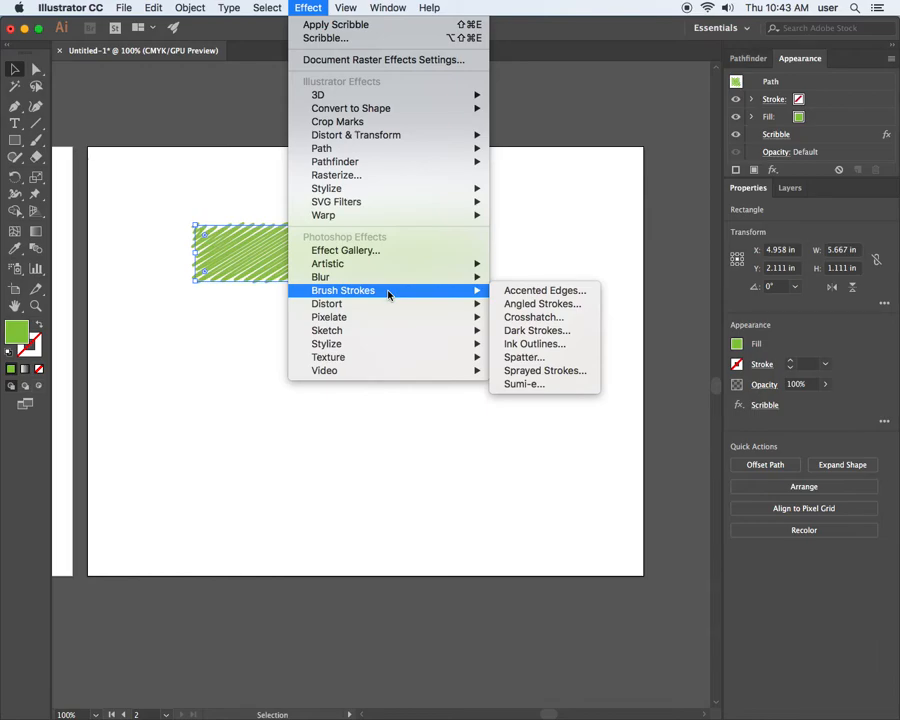
mouse_move(393, 318)
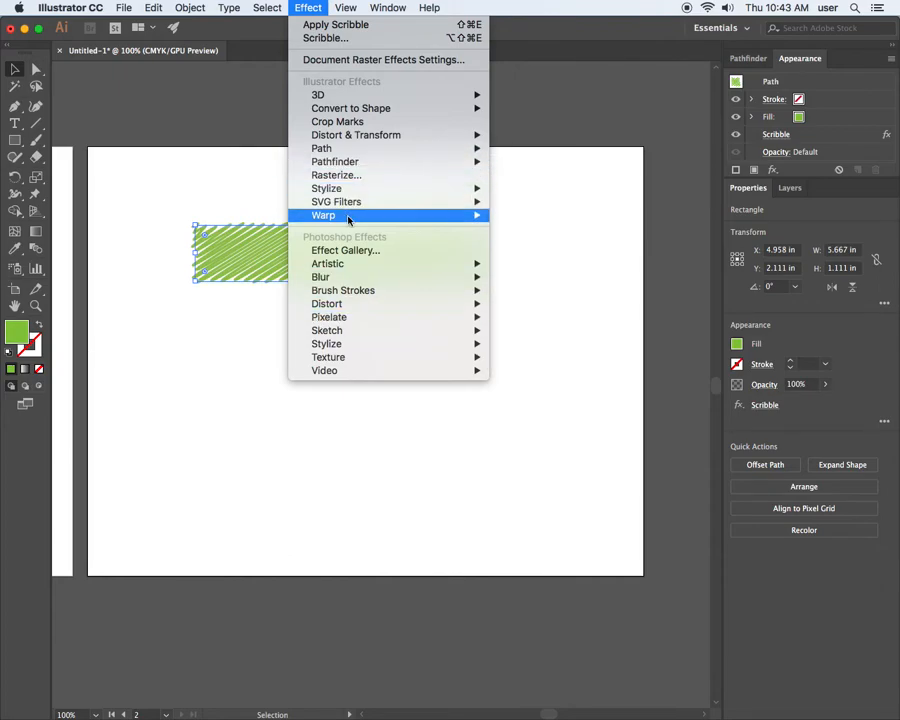
mouse_move(346, 218)
mouse_move(335, 98)
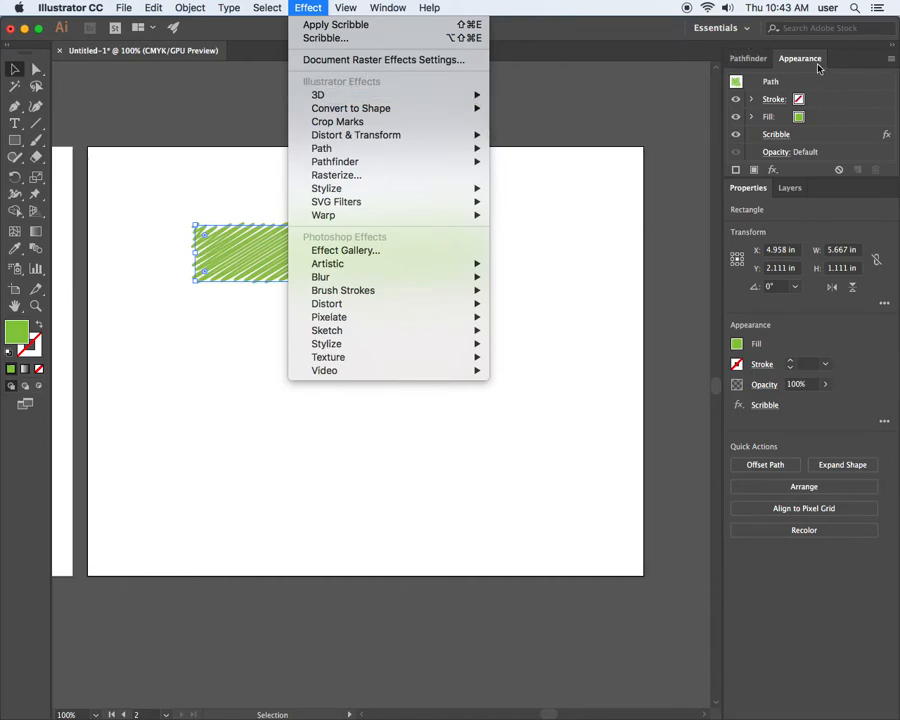
click(815, 175)
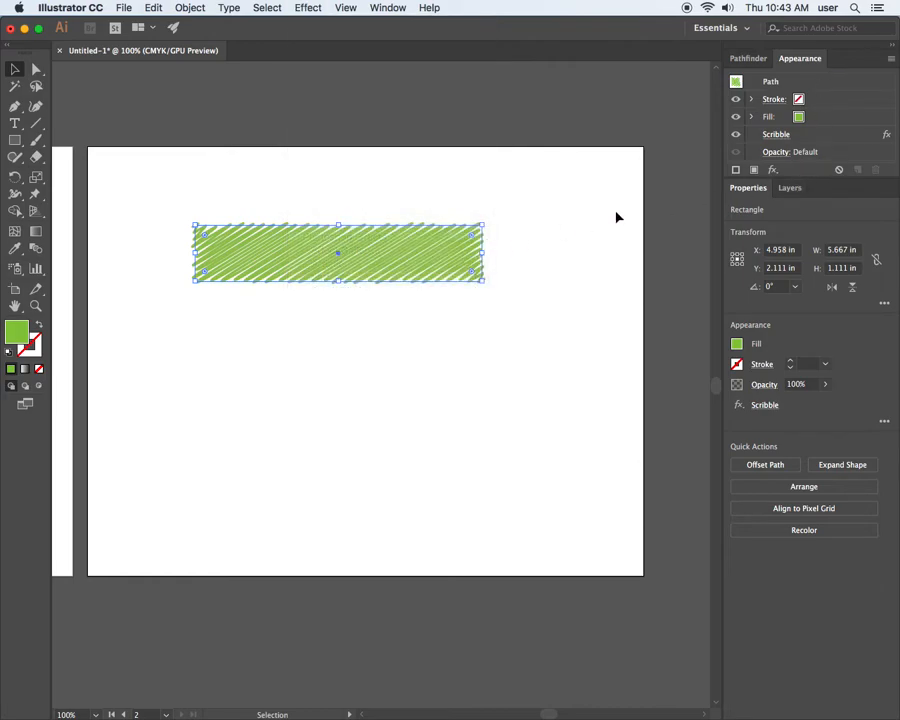
Enlarge the appearance list and review the rectangle's existing Scribble options without changing them.
drag(812, 179, 803, 232)
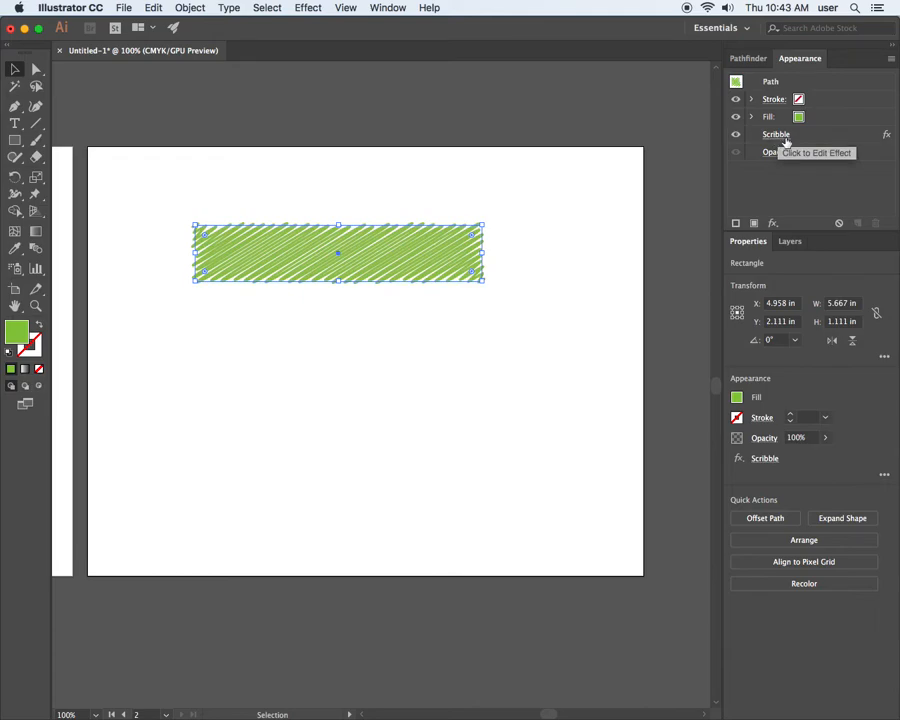
click(783, 137)
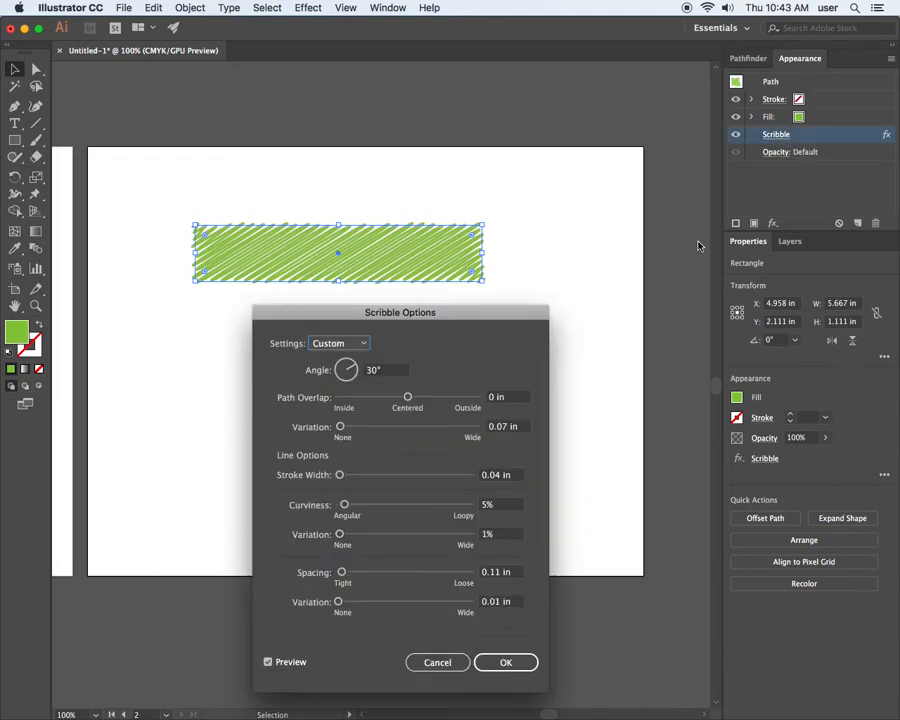
drag(480, 320, 516, 106)
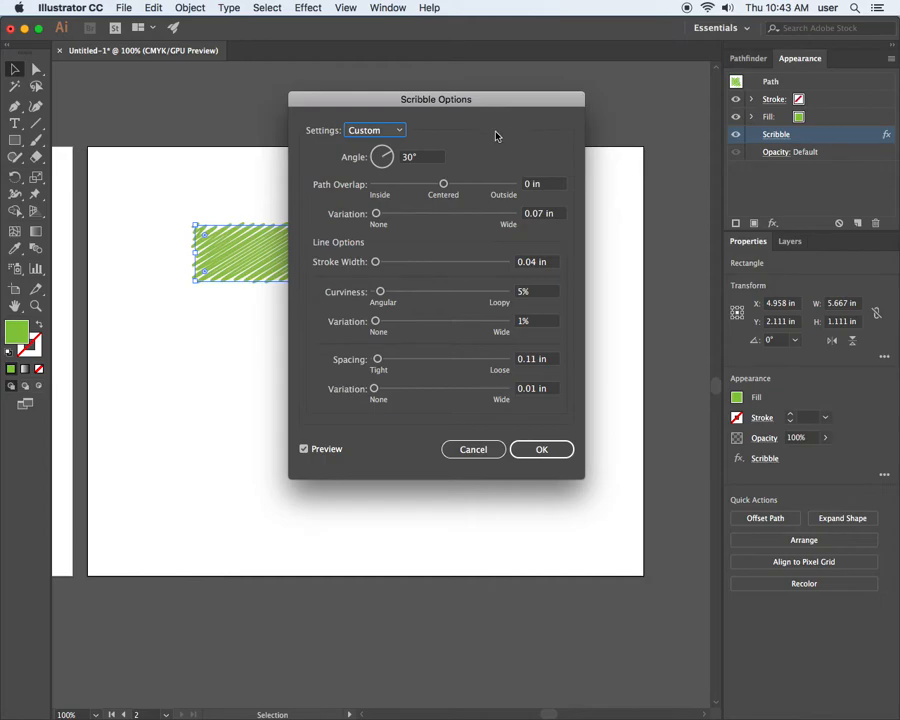
click(474, 450)
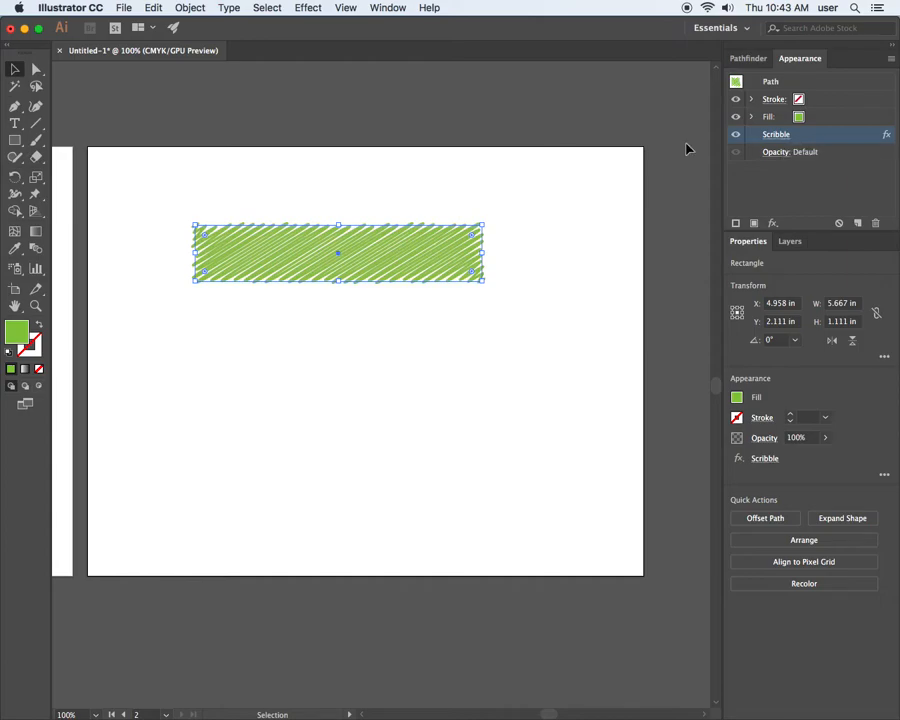
Add a second instance of the Scribble effect to the selected rectangle.
click(306, 8)
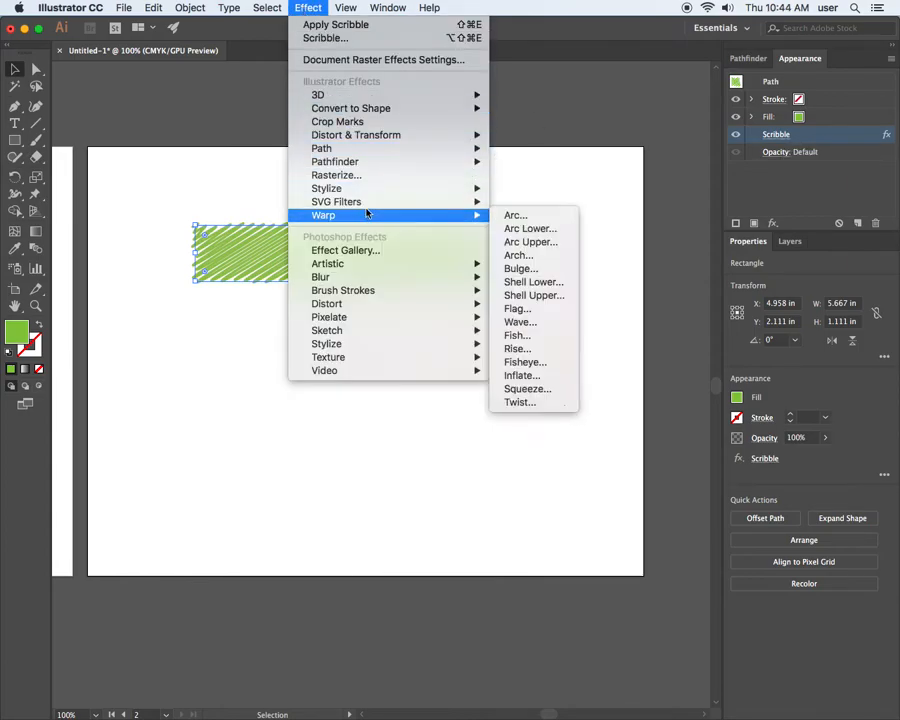
mouse_move(434, 188)
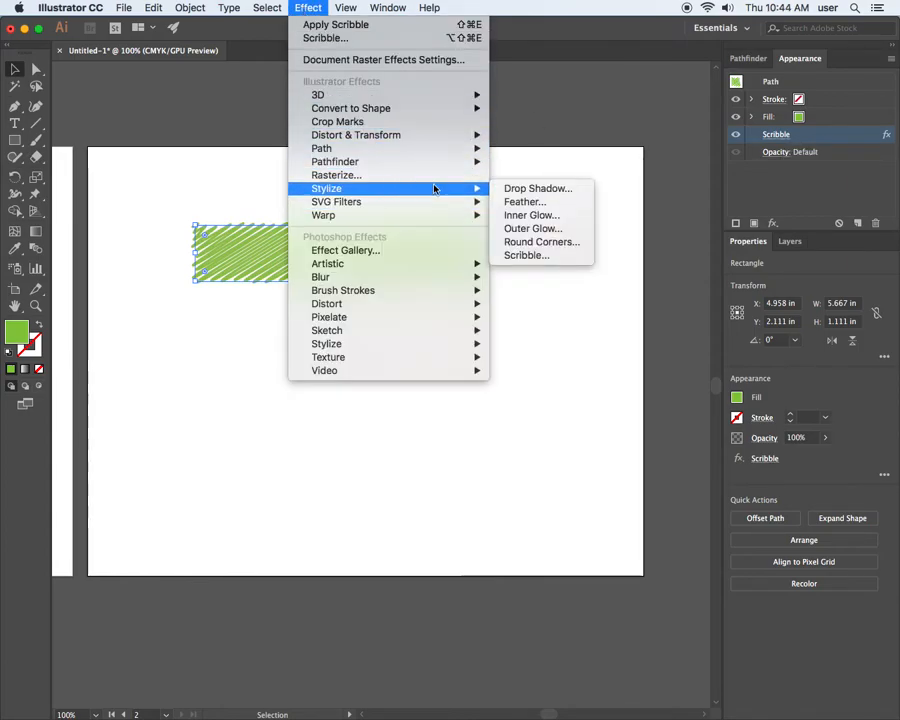
click(532, 255)
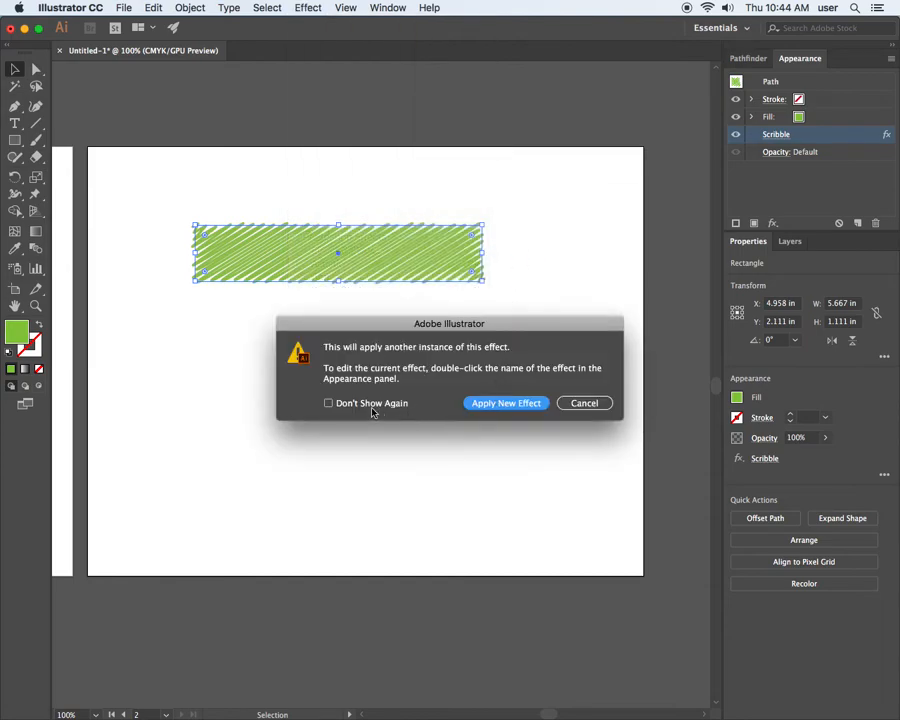
click(507, 403)
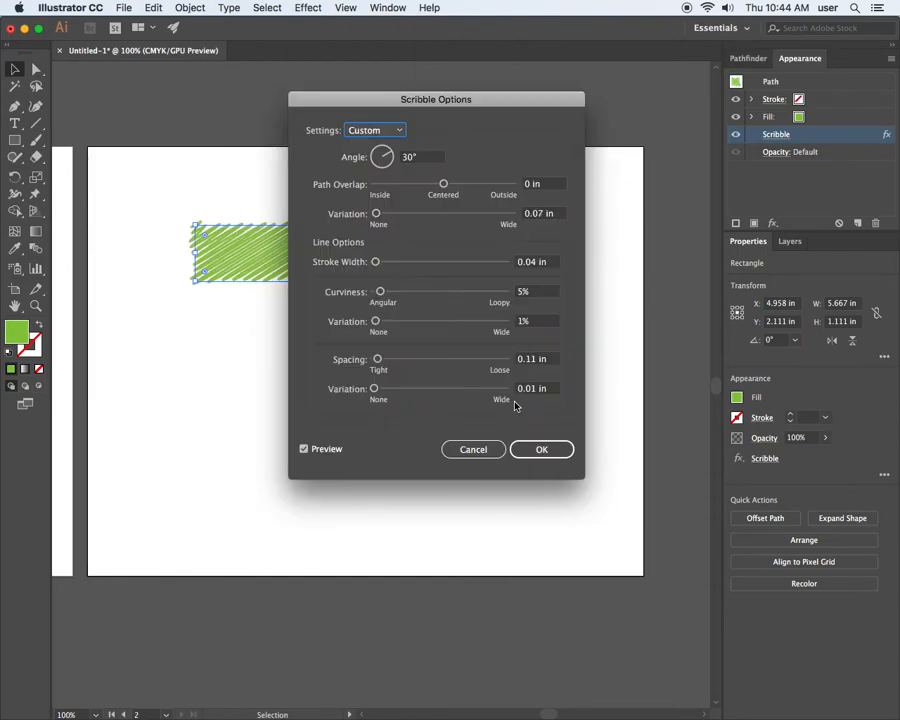
Try the Childlike, Sketch and Swash presets on the second Scribble effect.
click(396, 130)
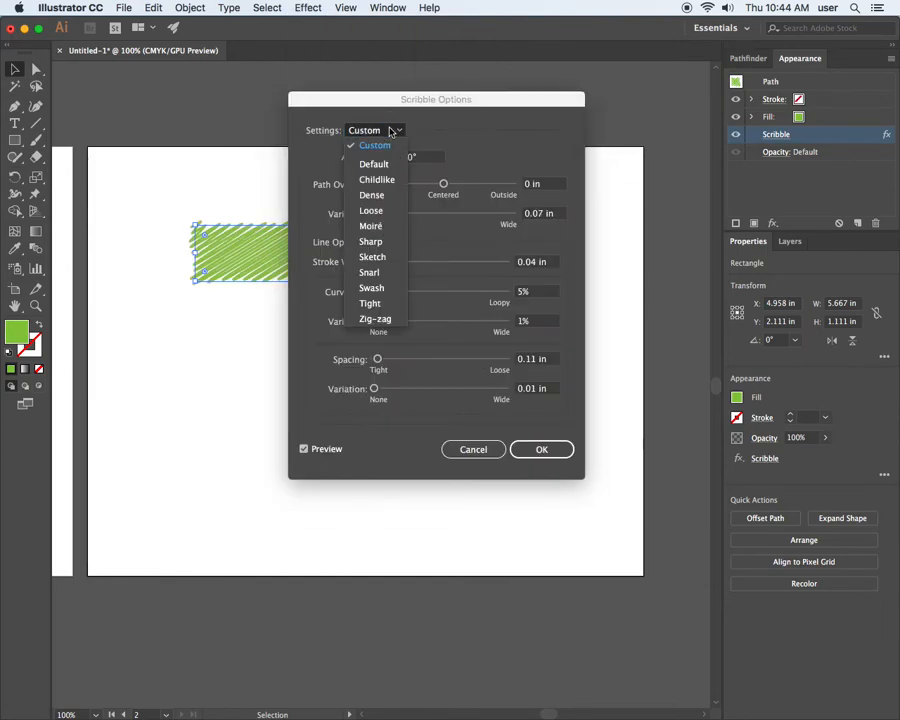
click(382, 179)
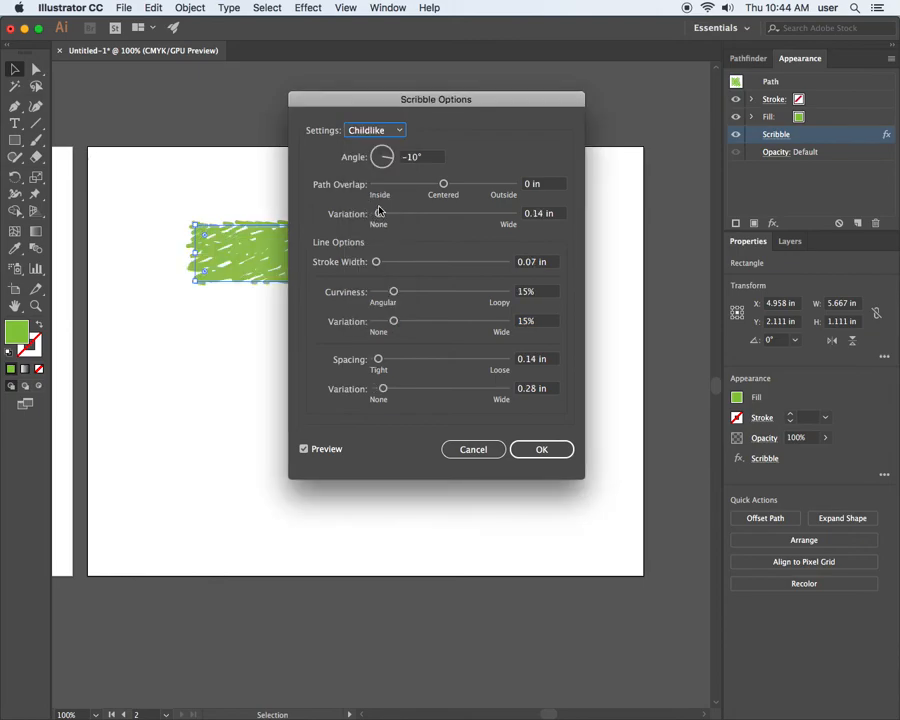
click(375, 130)
click(375, 257)
click(374, 130)
click(372, 287)
Set the second Scribble effect to the Snarl preset and apply it.
click(370, 130)
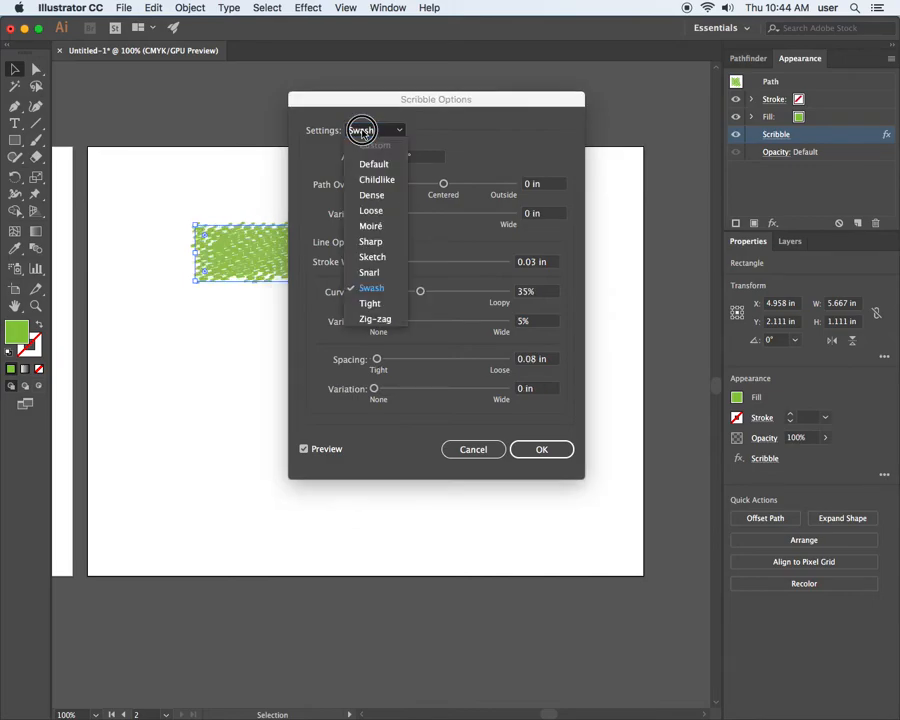
click(374, 275)
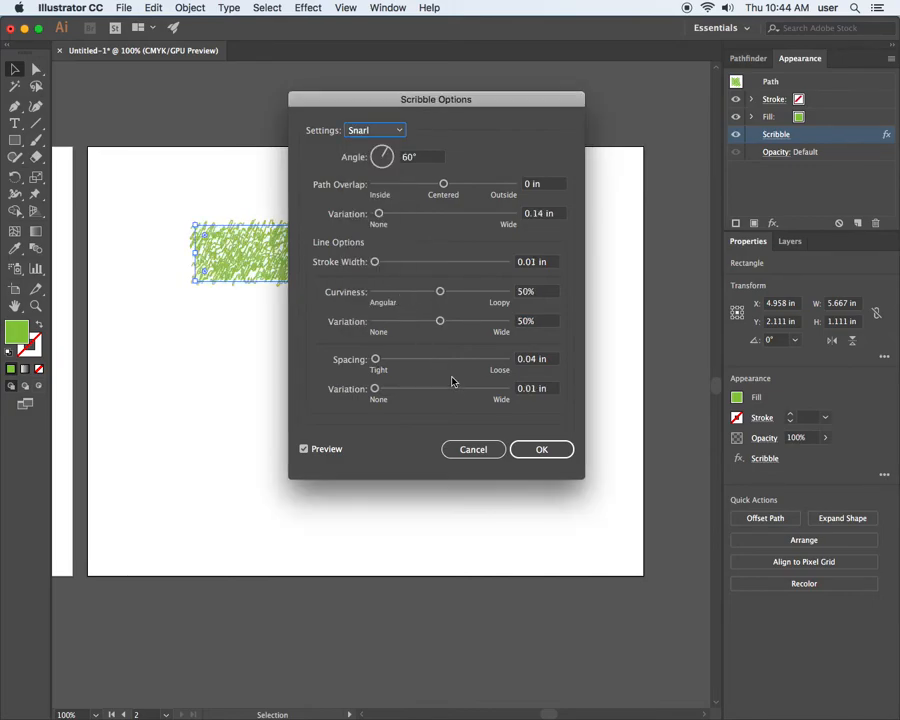
click(538, 451)
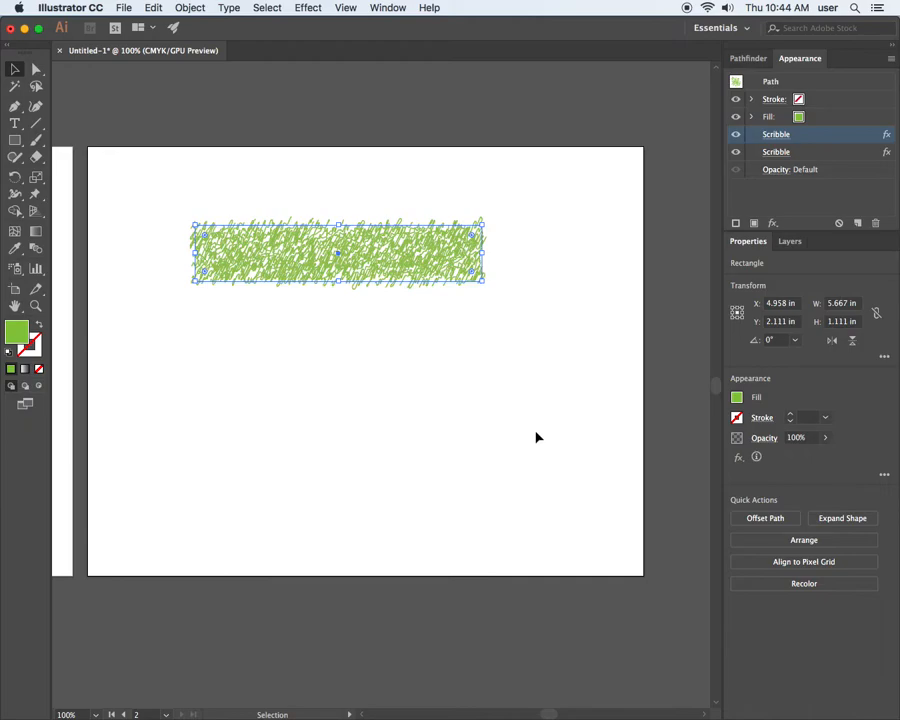
Compare the rectangle with each of its two Scribble effects hidden and shown.
click(449, 207)
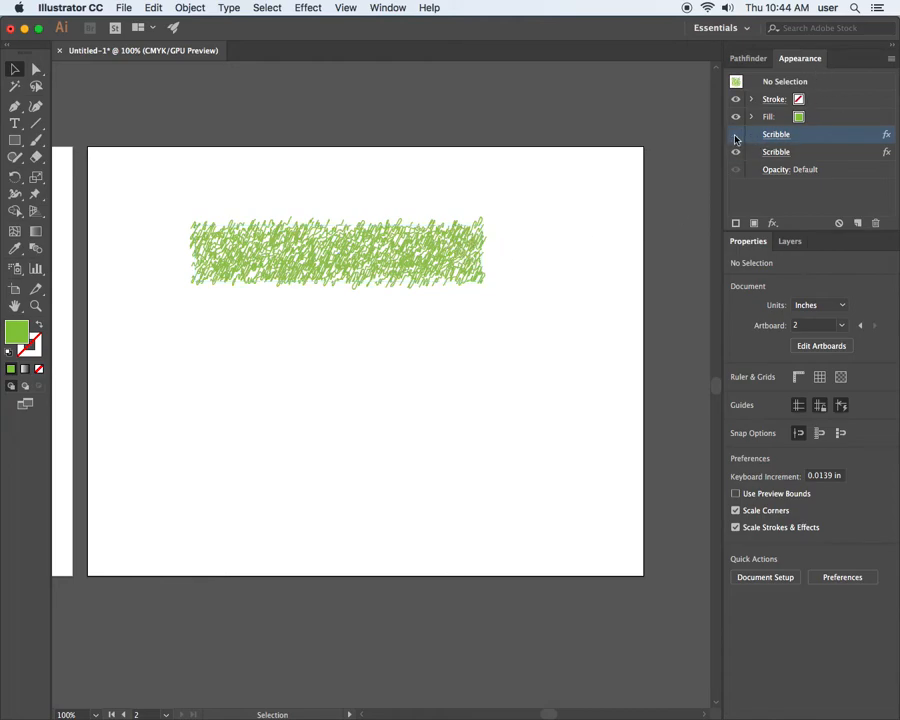
click(420, 261)
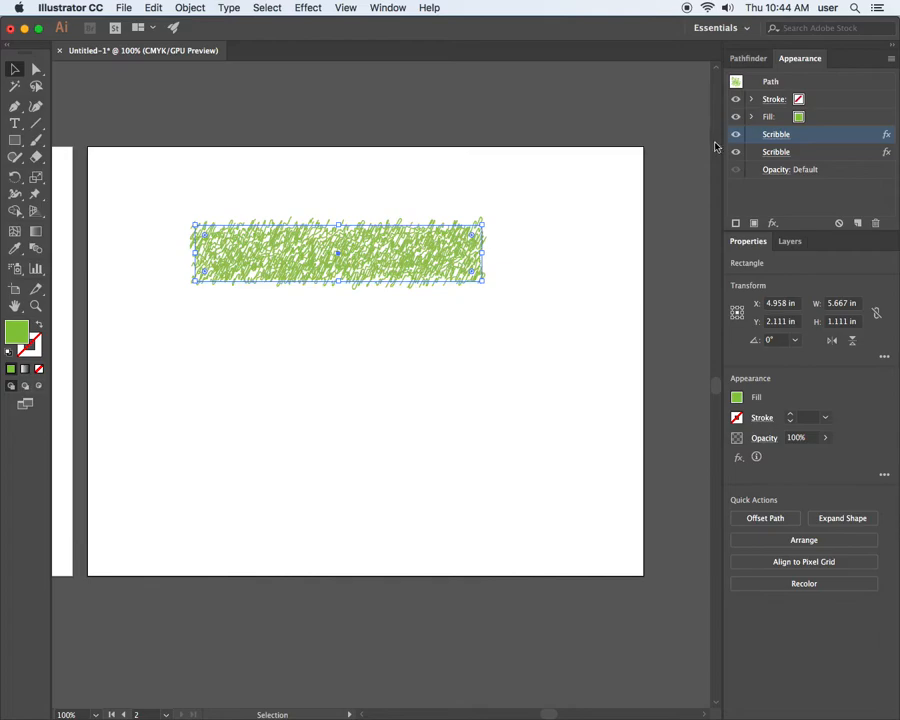
click(738, 137)
click(738, 137)
click(738, 152)
click(737, 138)
click(737, 139)
Swap the order of the two Scribble effects back and forth, ending with the Snarl instance above the custom one.
mouse_move(805, 140)
mouse_down()
mouse_move(811, 136)
mouse_move(810, 156)
mouse_up()
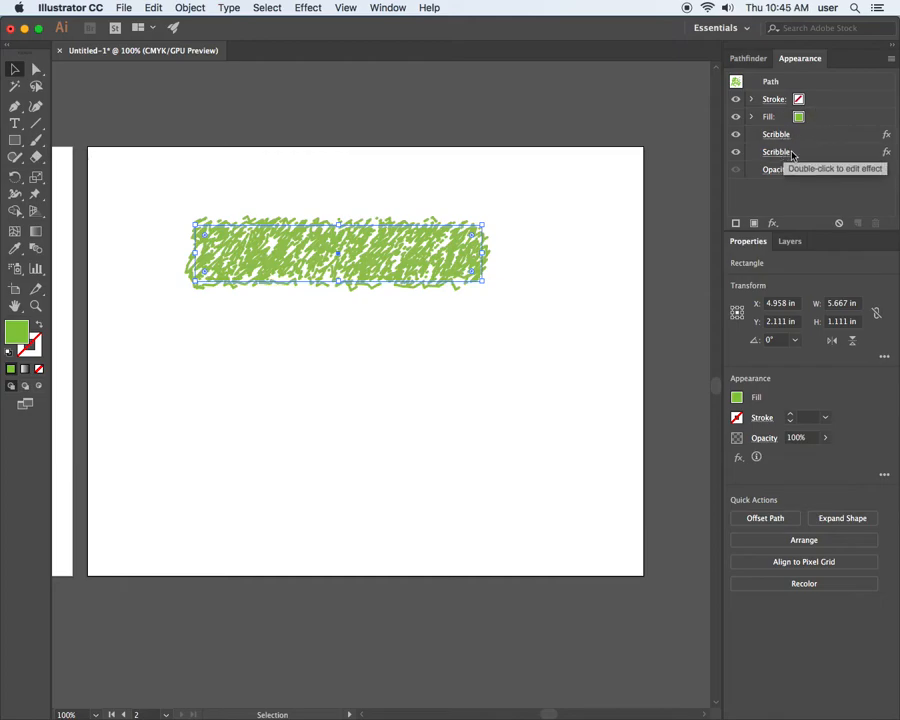
drag(801, 135, 798, 157)
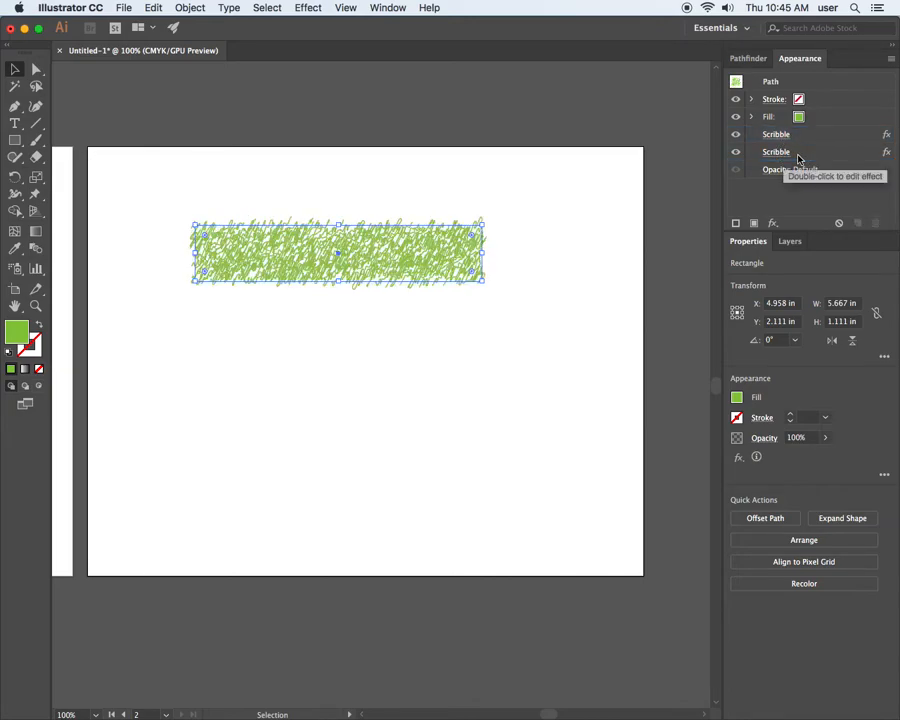
drag(801, 138, 805, 162)
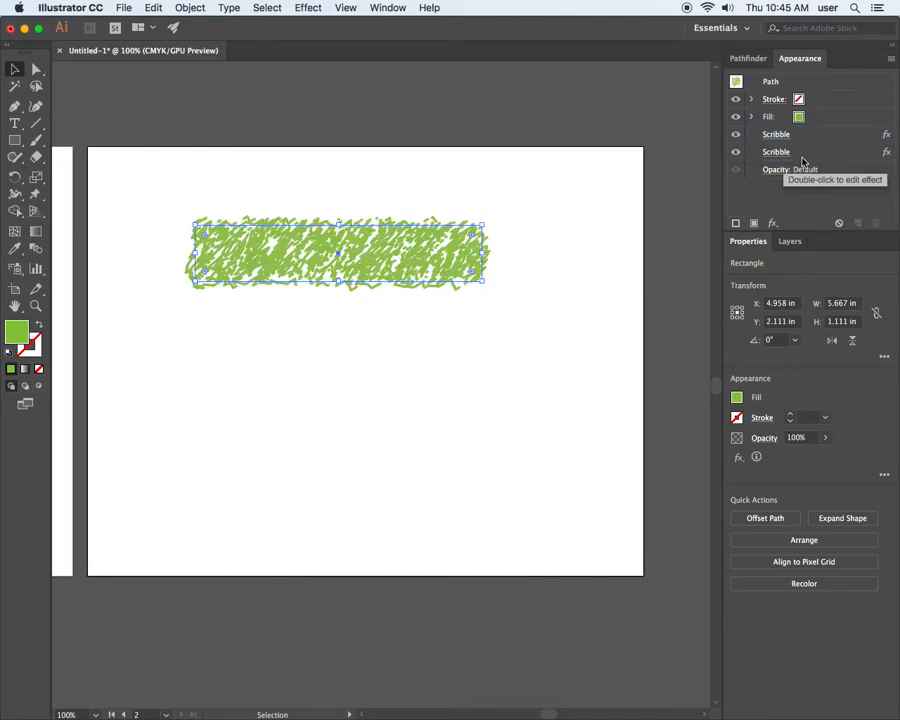
Move the upper Scribble effect below the other one and compare the rectangle with the upper effect hidden and shown.
drag(805, 137, 806, 161)
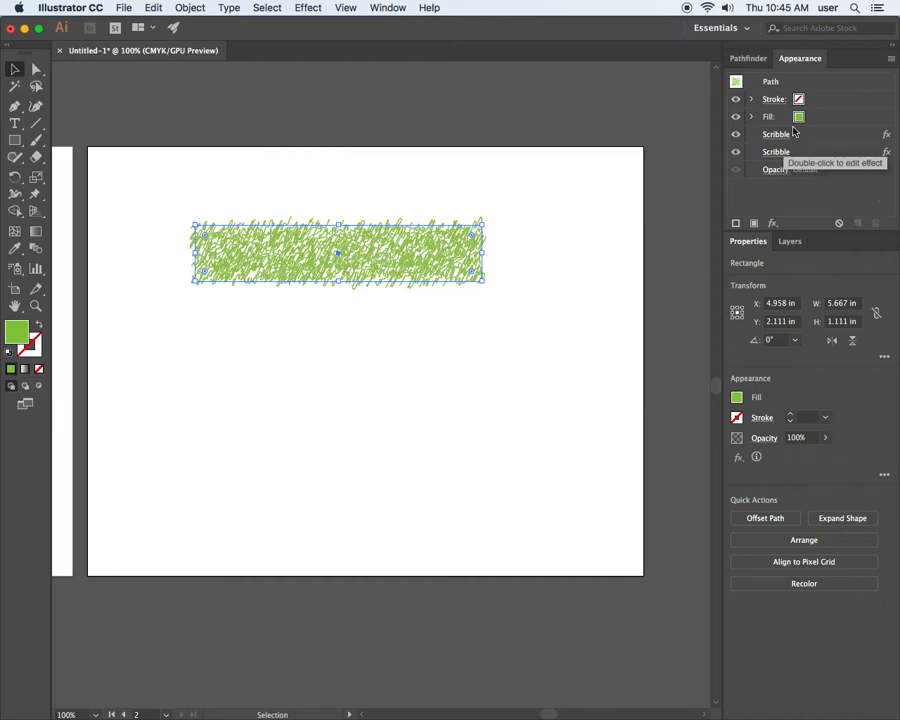
click(736, 143)
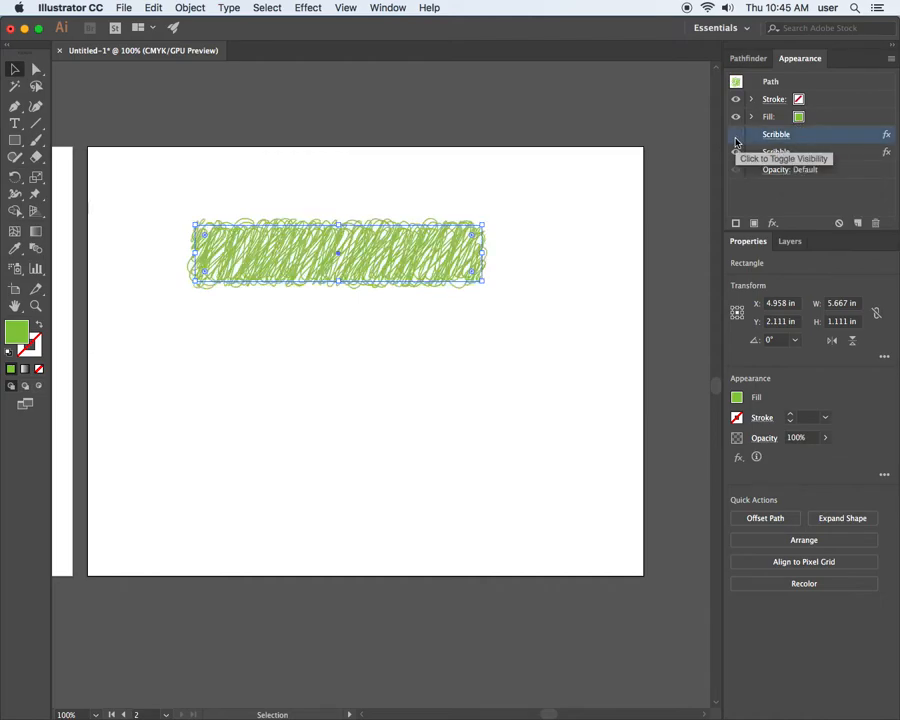
click(737, 137)
Compare the rectangle with each Scribble effect hidden, and delete the lower Scribble effect.
click(737, 152)
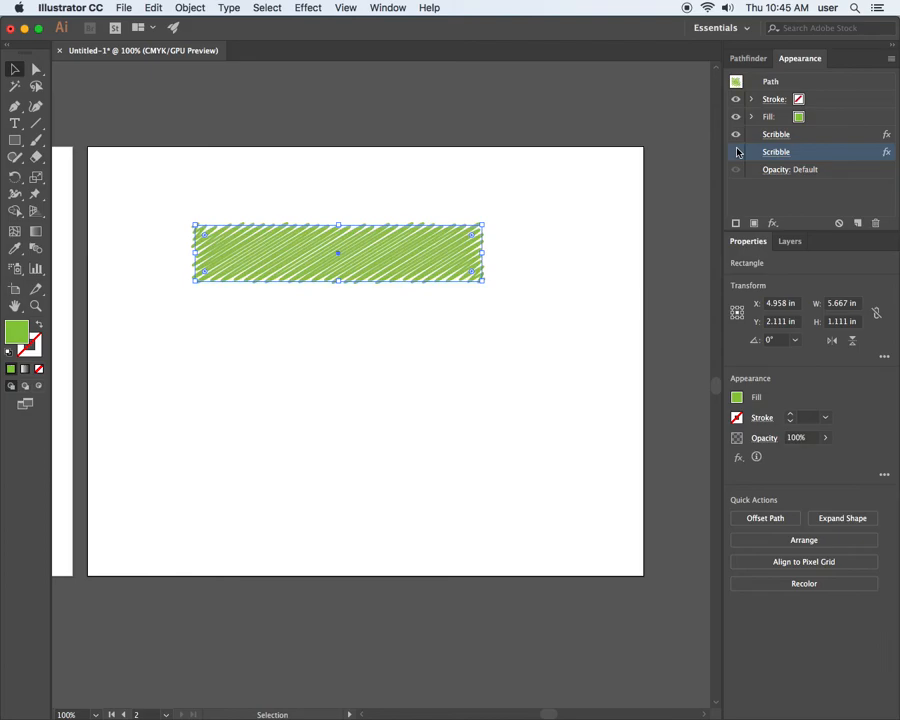
click(736, 134)
click(736, 134)
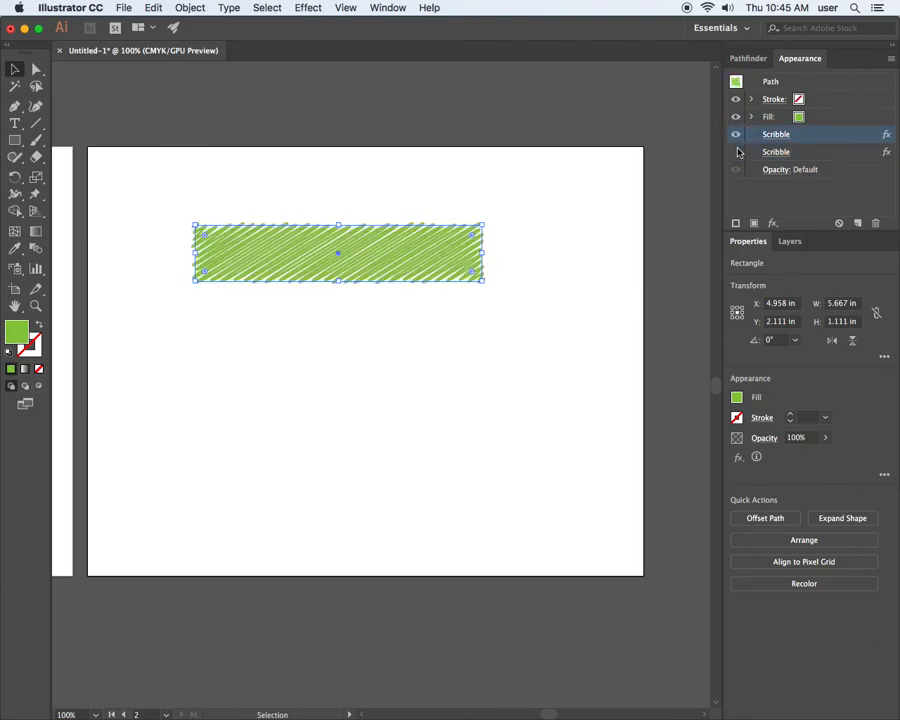
click(819, 152)
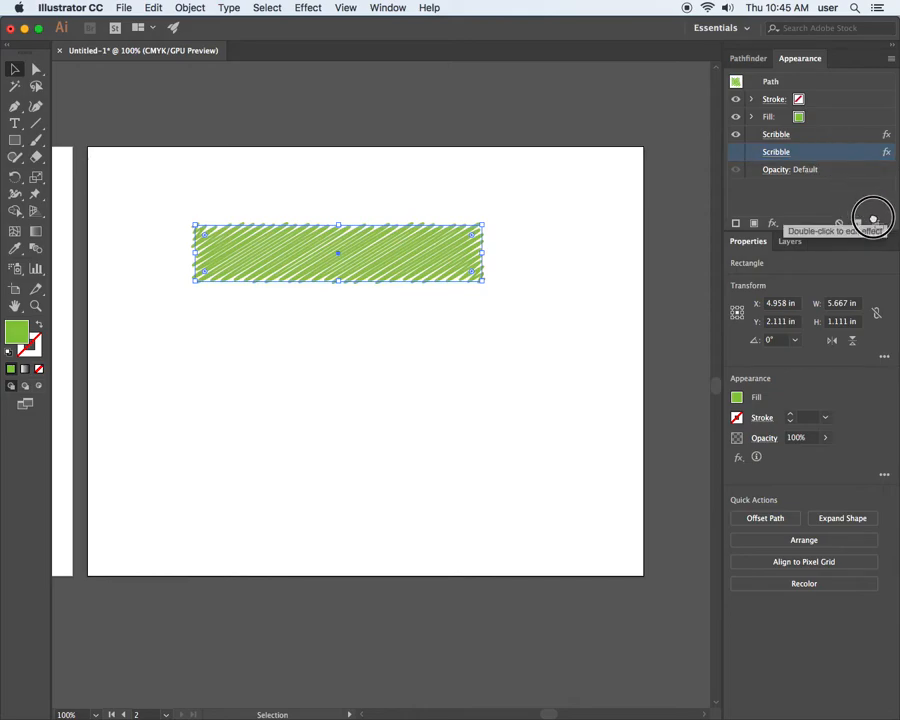
click(875, 223)
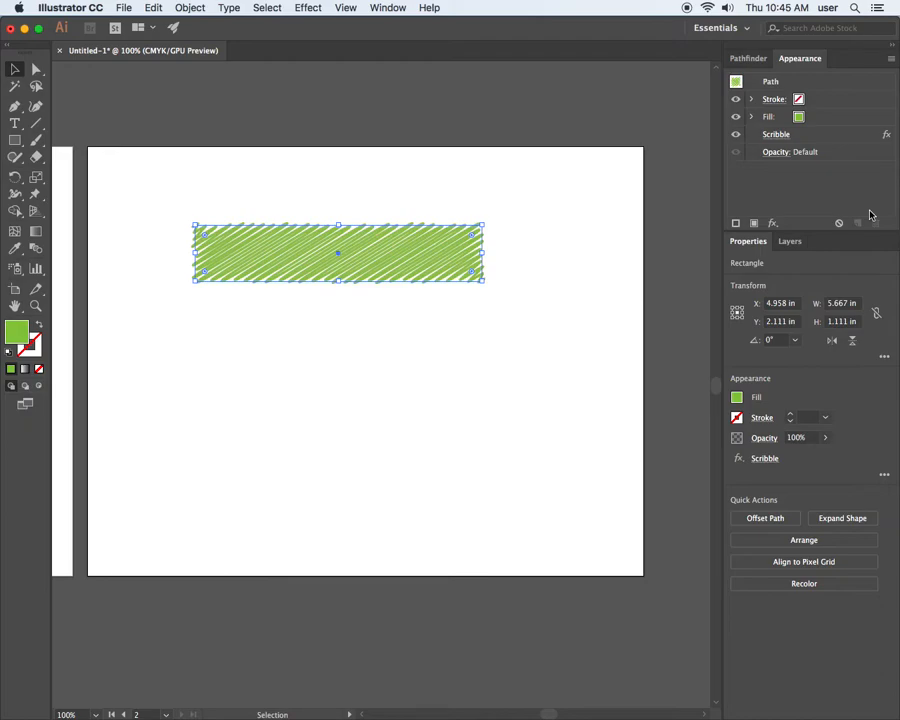
Draw a green rectangle about 5.67 by 3.13 in below the scribbled rectangle.
click(15, 140)
drag(194, 302, 482, 460)
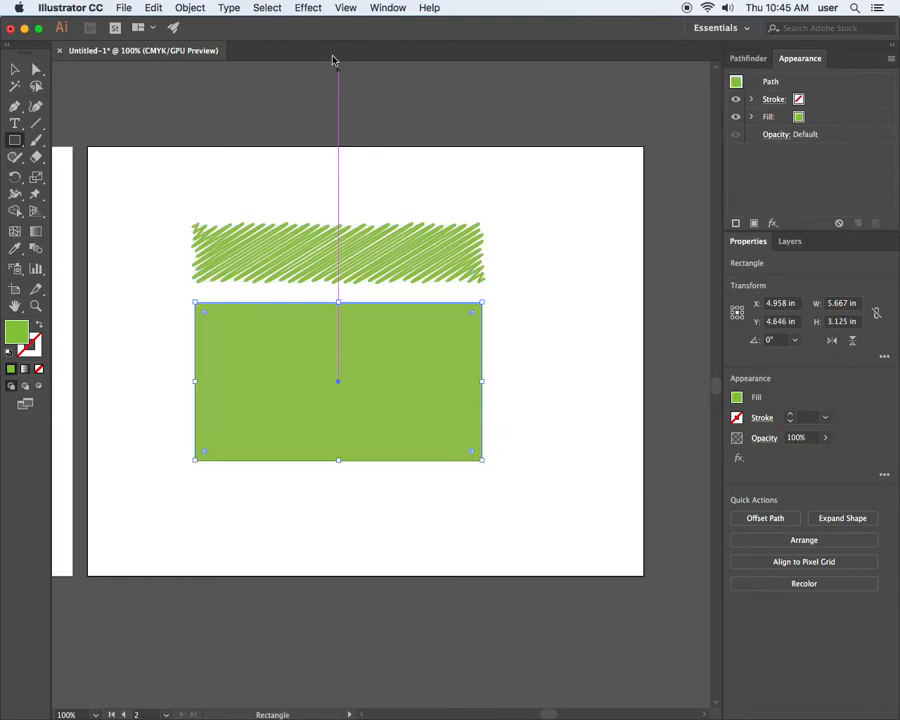
Apply a horizontal Flag warp to the new rectangle with 27% bend, 19% horizontal and 26% vertical distortion, with the preview on.
click(308, 8)
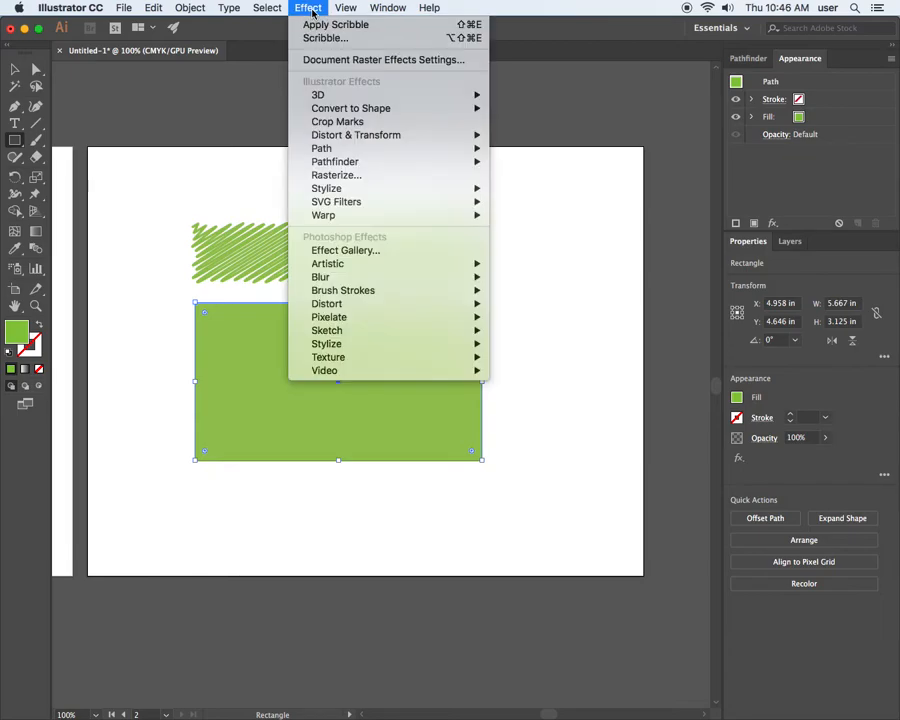
mouse_move(356, 140)
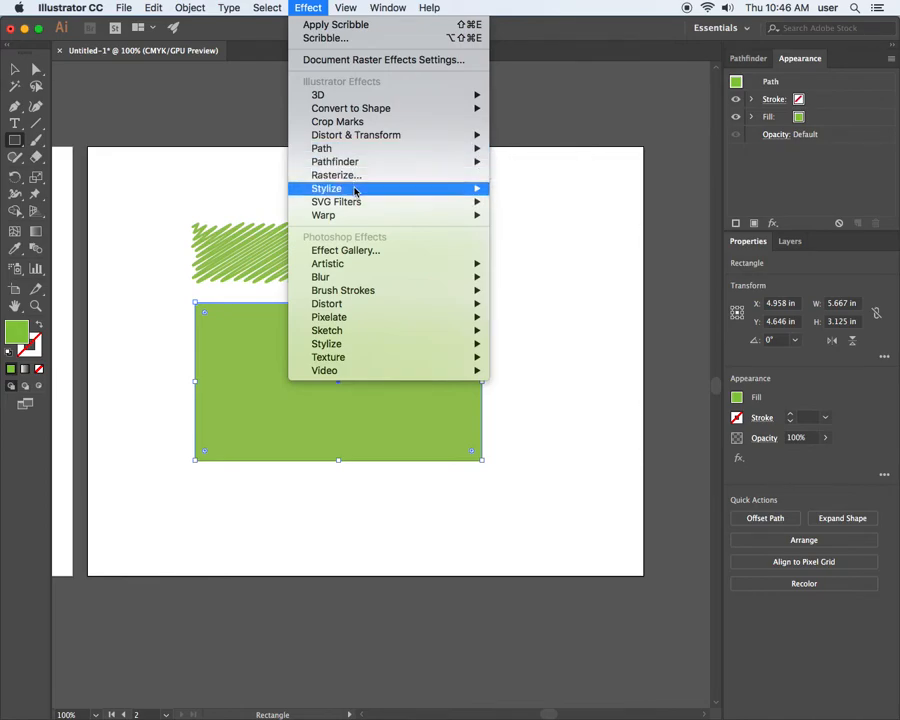
mouse_move(357, 190)
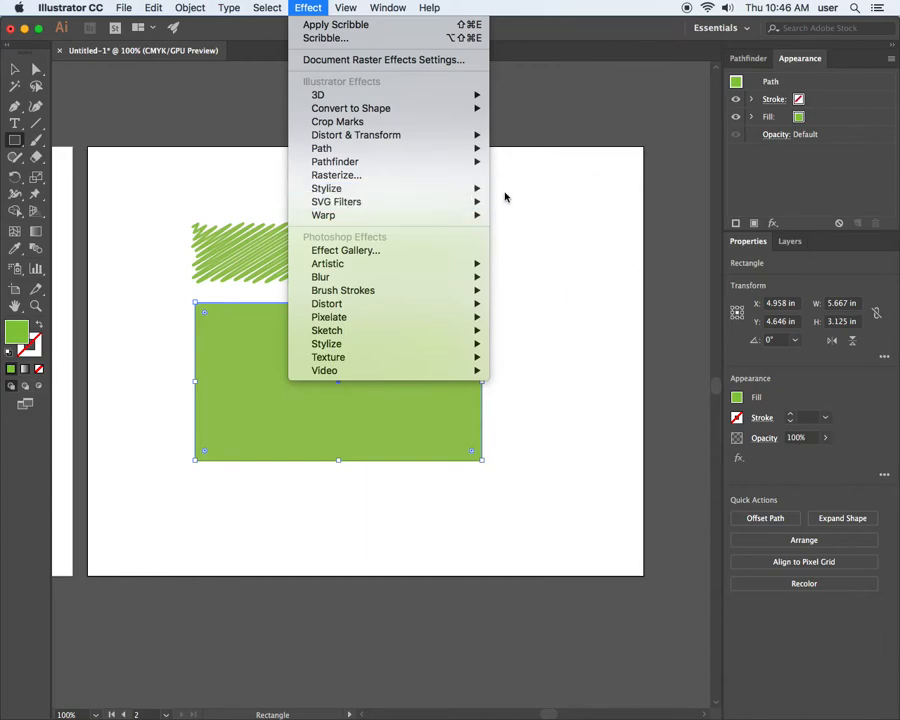
mouse_move(470, 189)
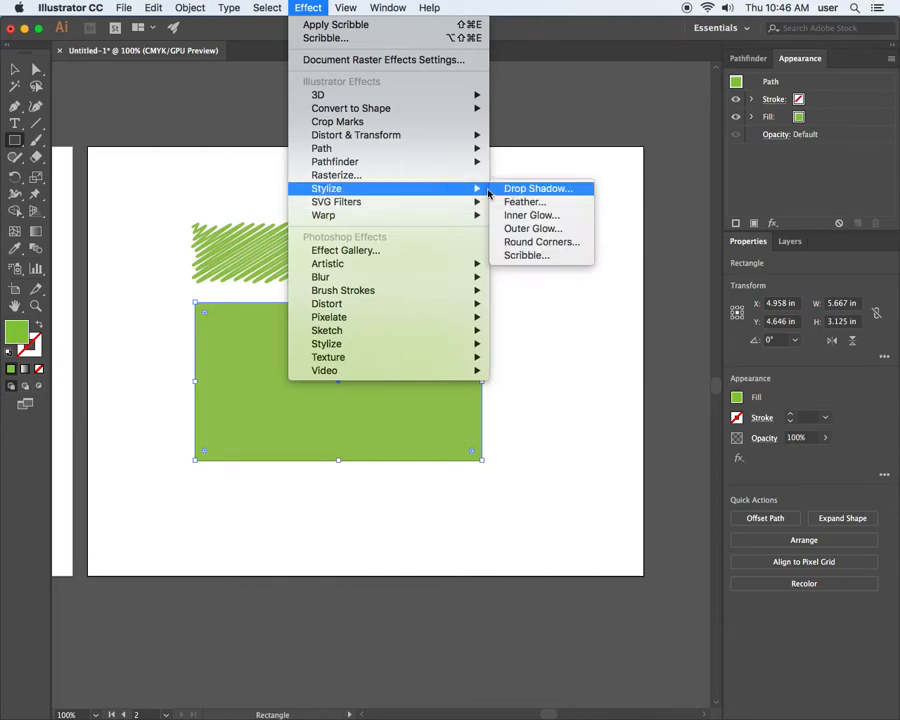
mouse_move(401, 215)
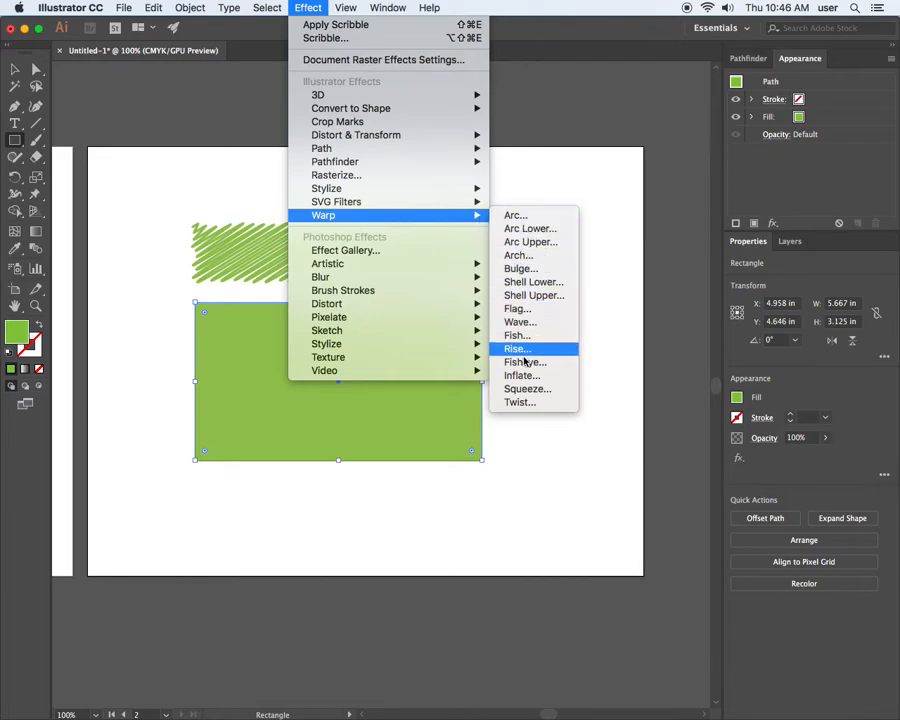
click(555, 311)
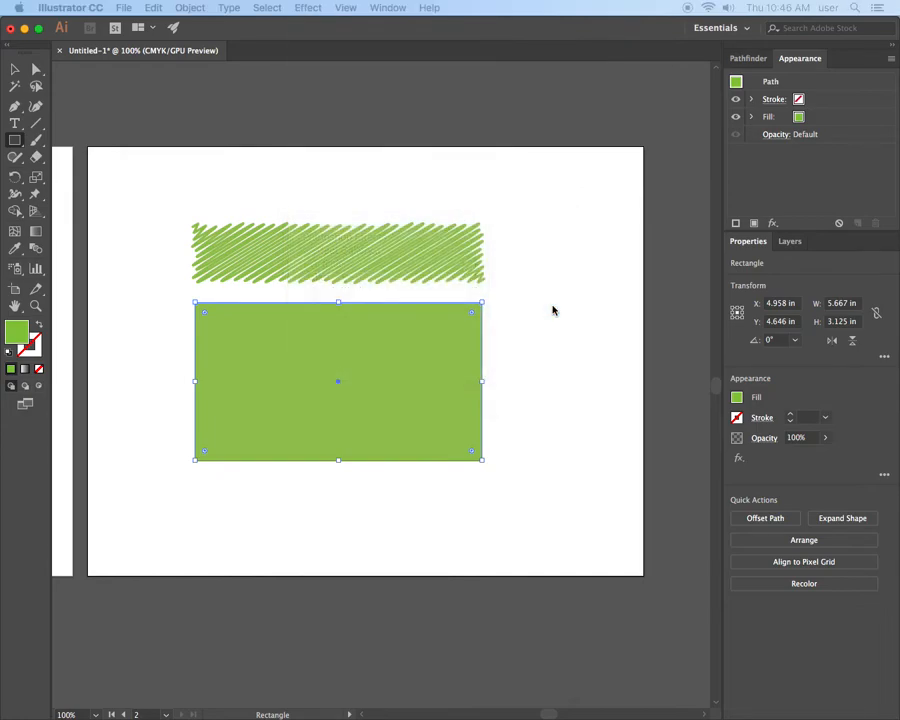
drag(0, 0, 424, 83)
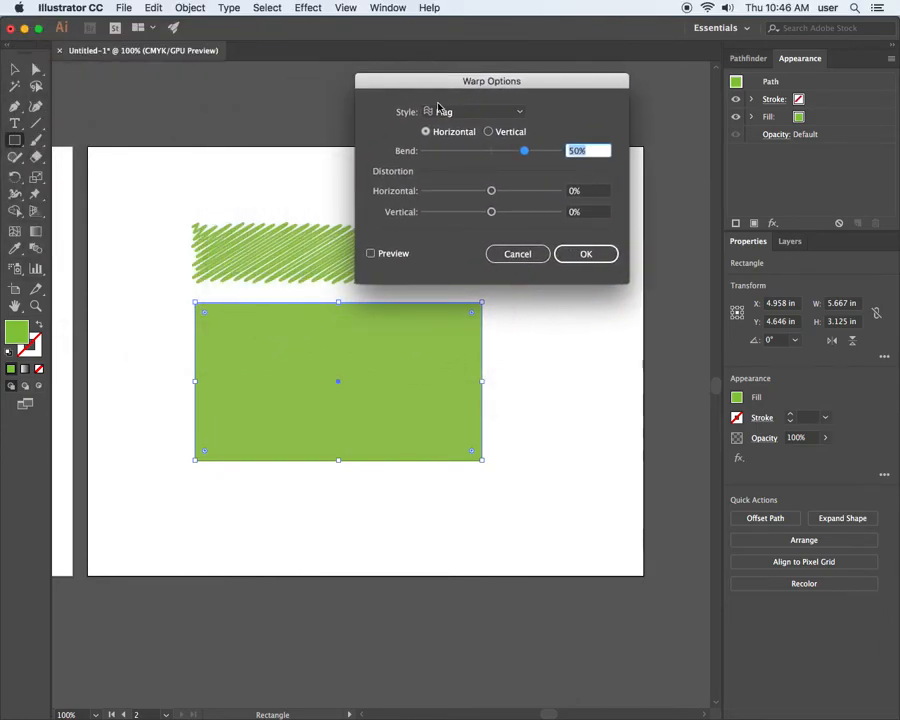
click(370, 254)
mouse_move(491, 212)
mouse_down()
mouse_move(474, 213)
mouse_move(509, 213)
mouse_move(477, 195)
mouse_move(489, 191)
mouse_up()
drag(524, 150, 503, 153)
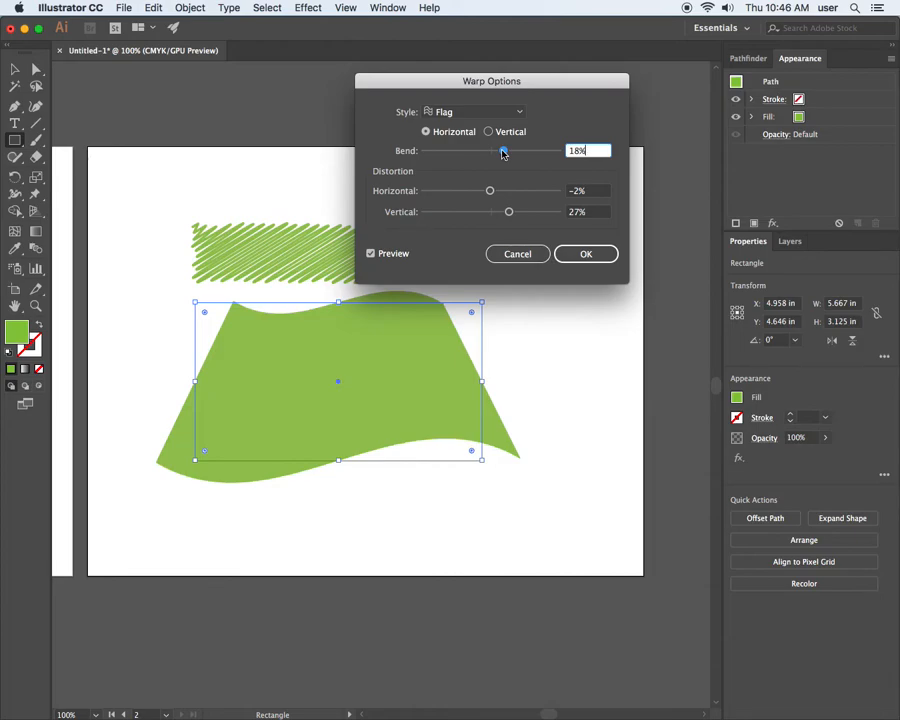
mouse_move(508, 209)
mouse_down()
mouse_move(525, 213)
mouse_move(462, 207)
mouse_move(513, 217)
mouse_move(481, 193)
mouse_move(499, 194)
mouse_up()
drag(500, 192, 510, 154)
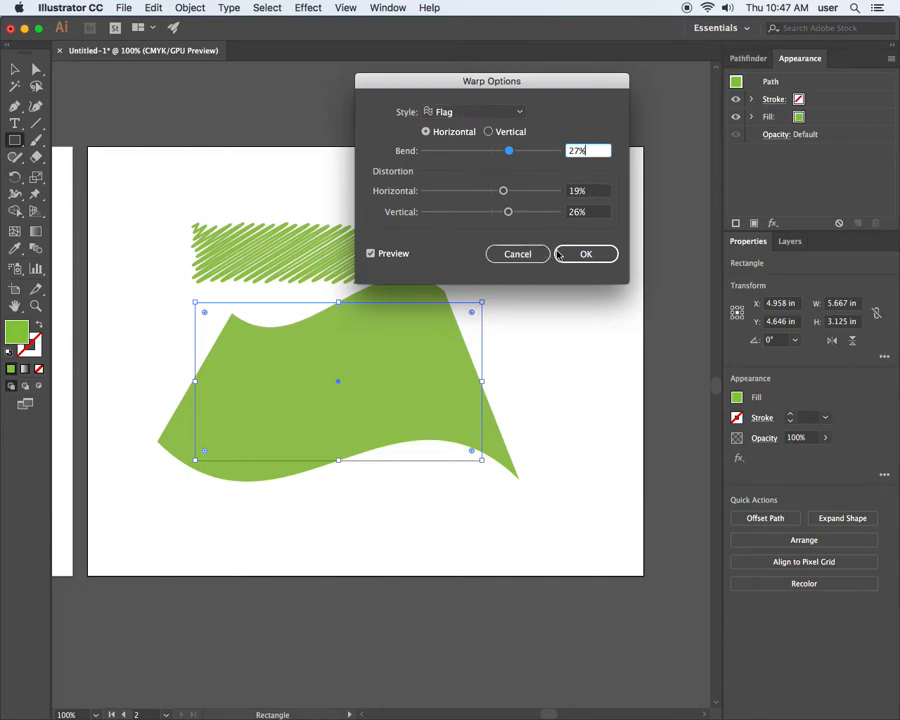
click(586, 256)
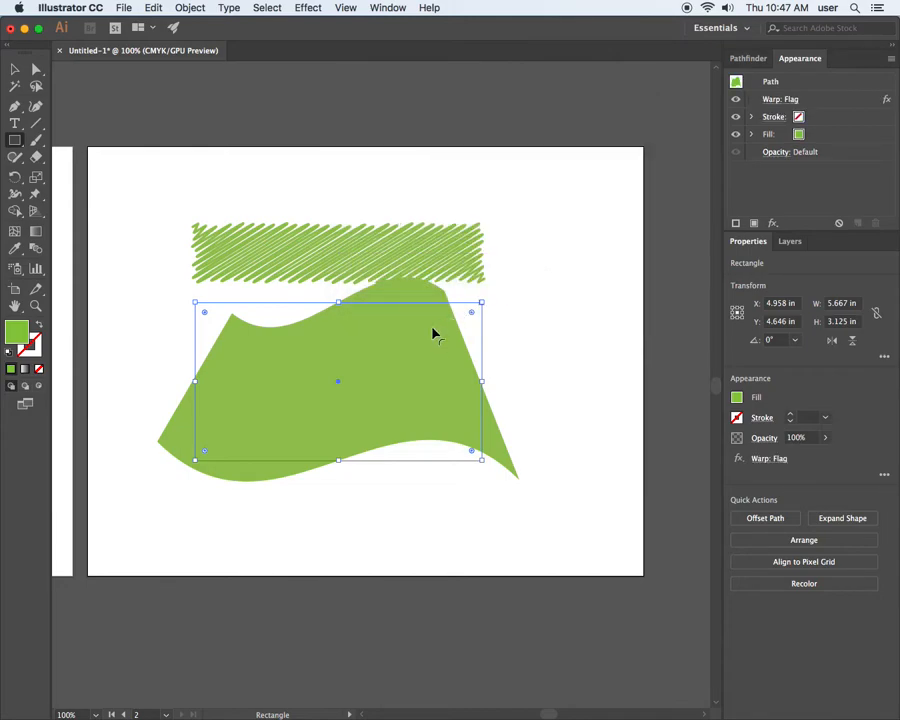
Remove the stray small square and move the flag-warped shape slightly down, to X 4.875 in and Y 5.021 in.
drag(396, 328, 378, 342)
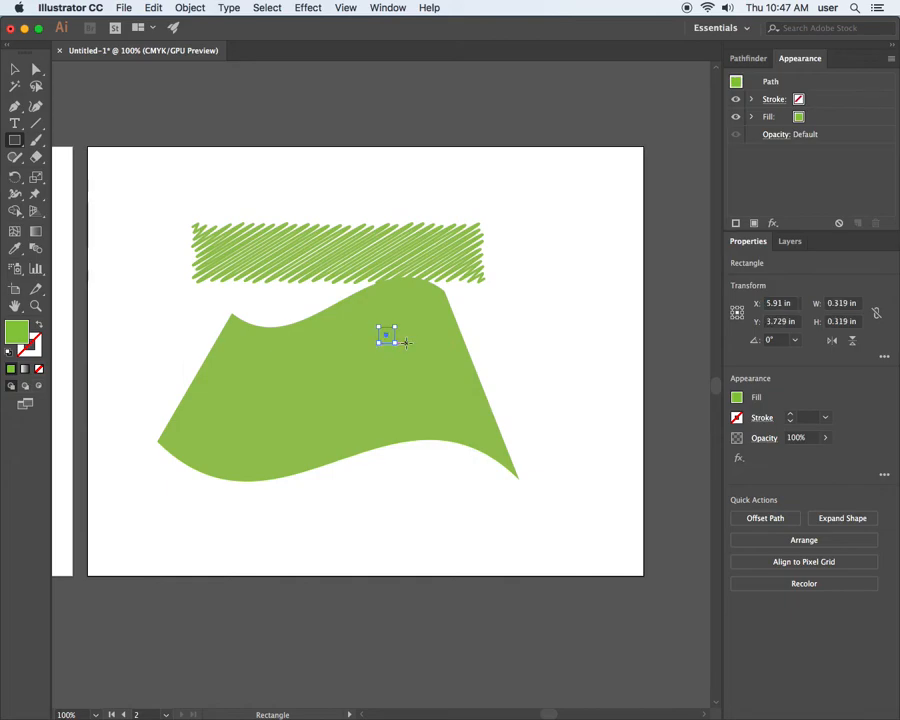
key(Delete)
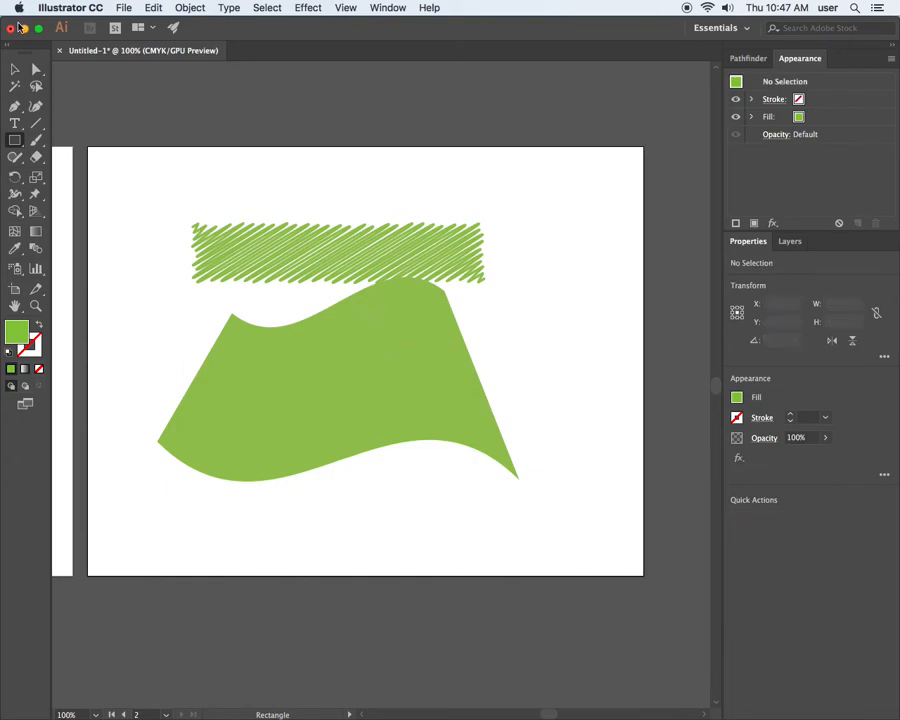
click(15, 69)
drag(444, 362, 434, 384)
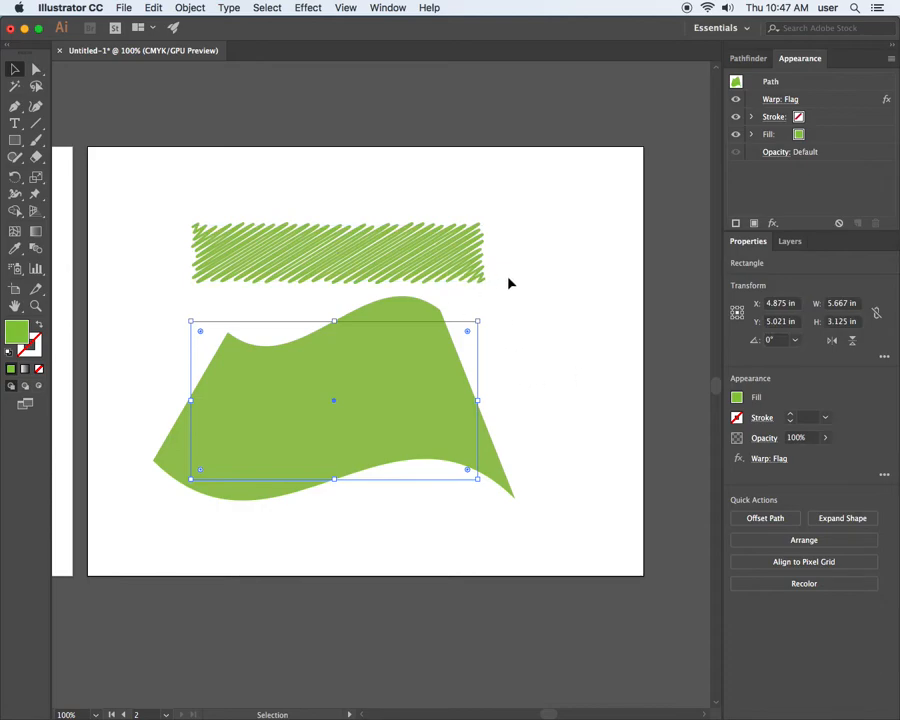
Draw a closed four-sided shape with straight edges, about 2.7 by 2.8 in, near the artboard's upper-left corner with the Pen tool.
click(16, 107)
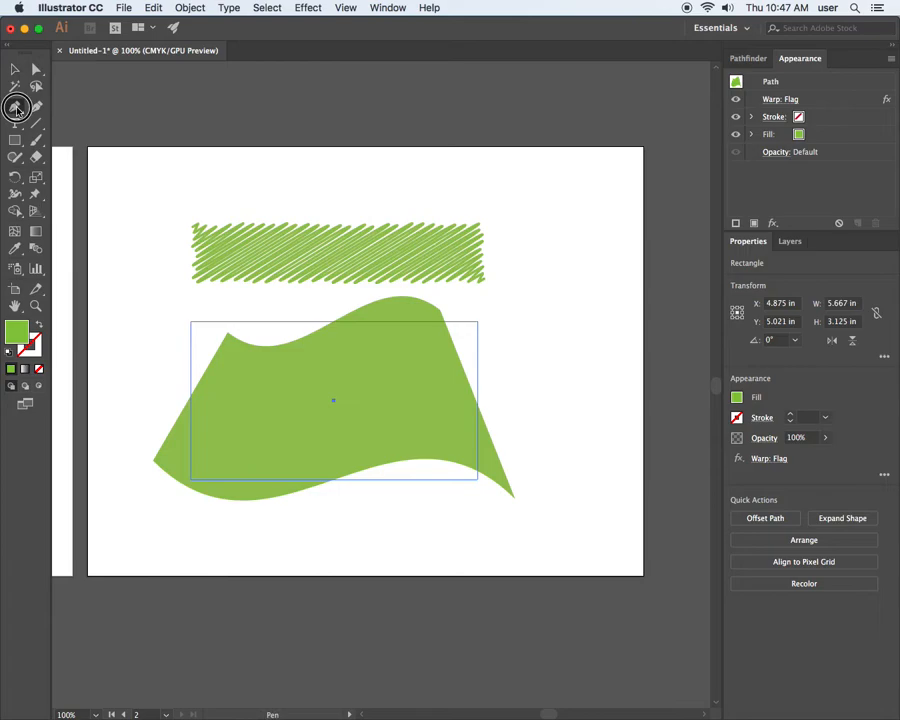
click(144, 169)
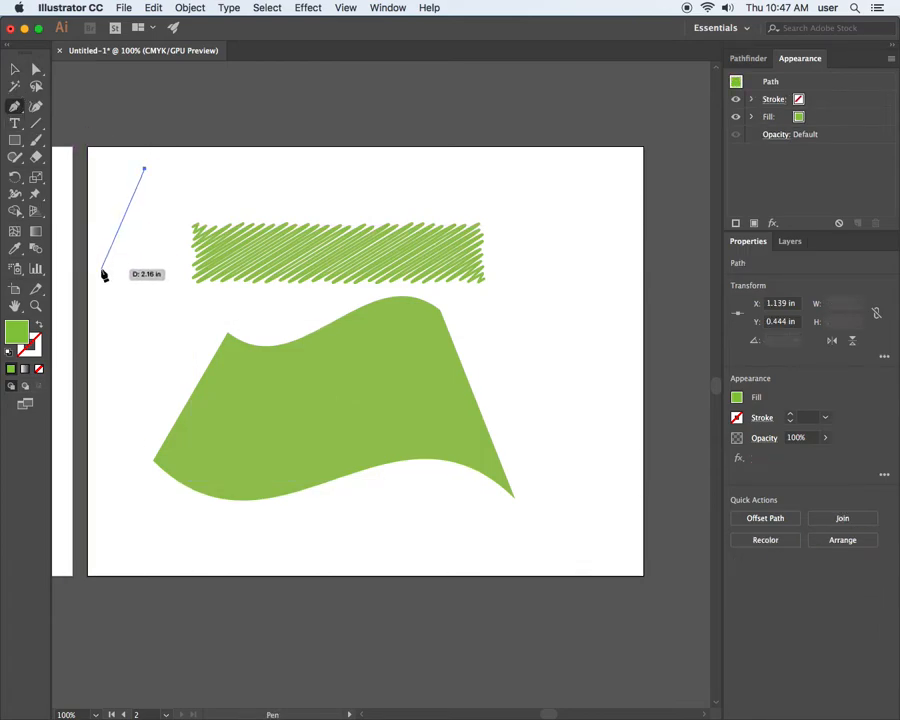
click(97, 270)
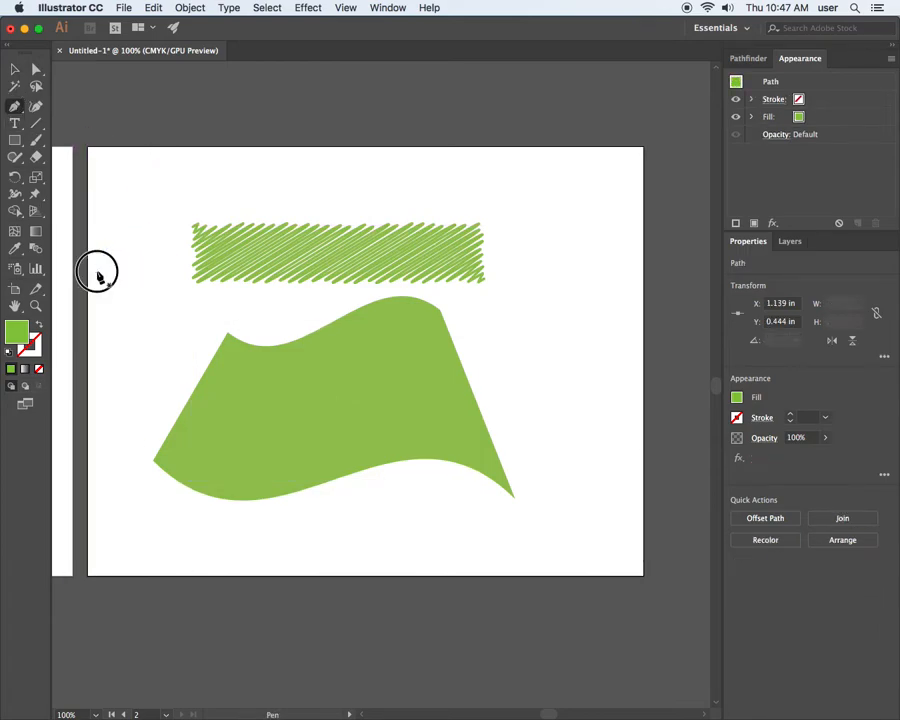
click(178, 311)
click(232, 176)
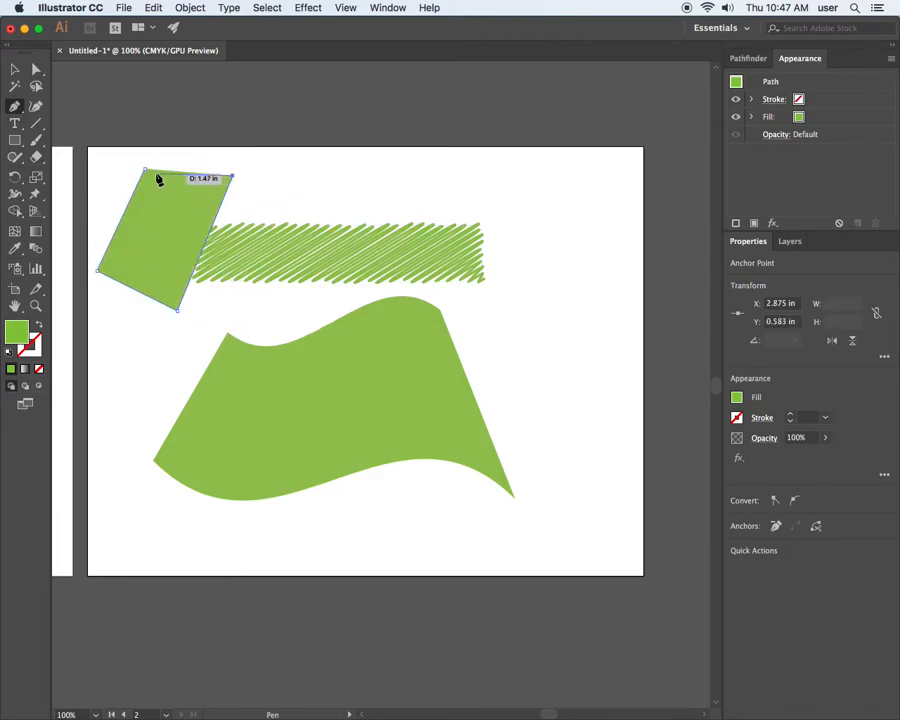
click(146, 173)
Move the four-sided shape to the right of the flag-warped shape and delete it.
click(15, 69)
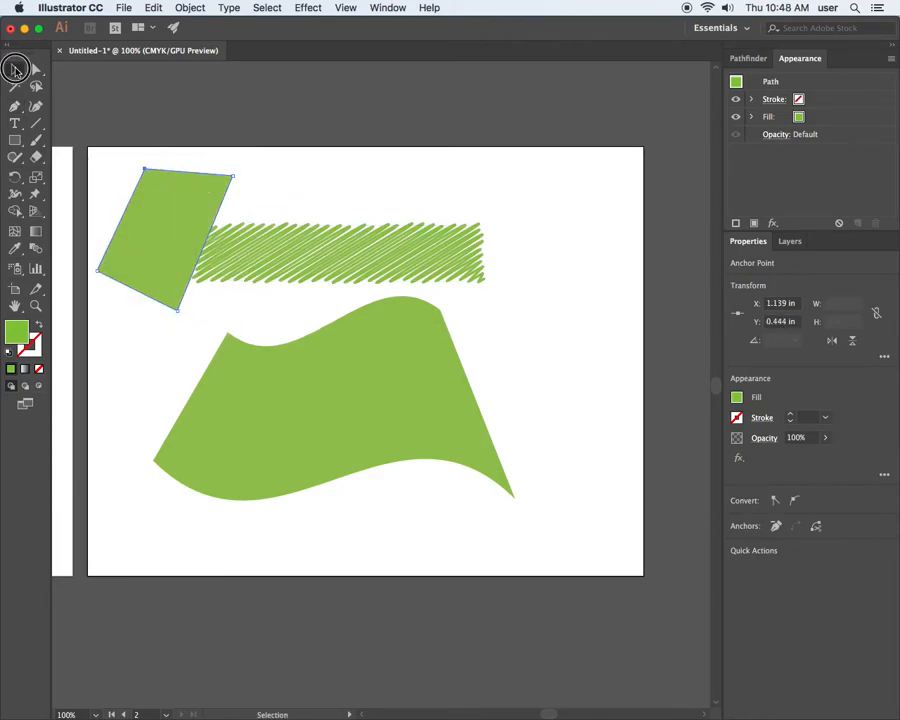
drag(184, 213, 600, 350)
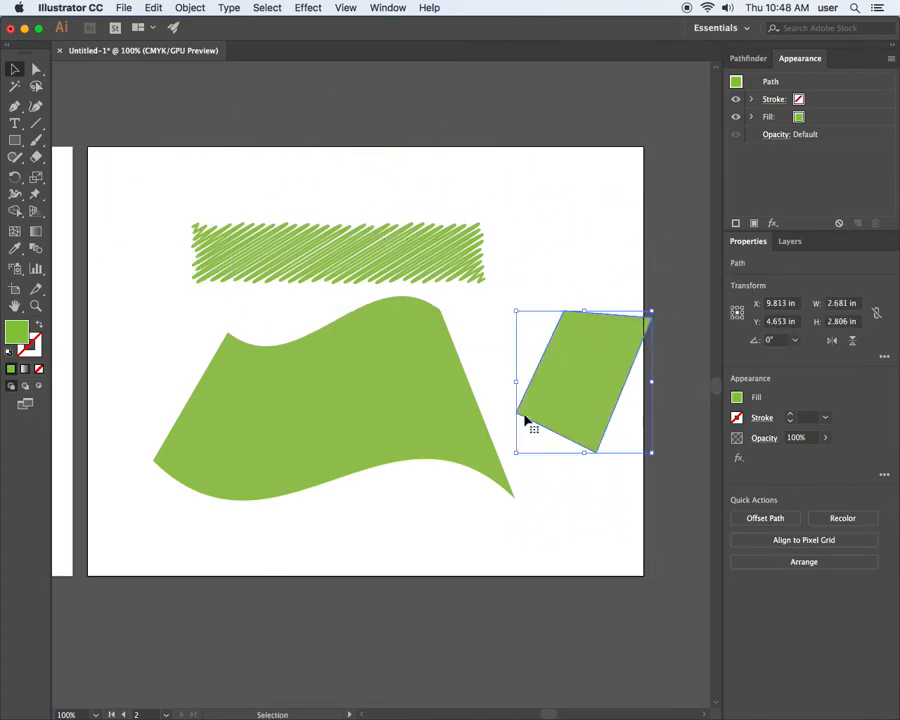
key(Delete)
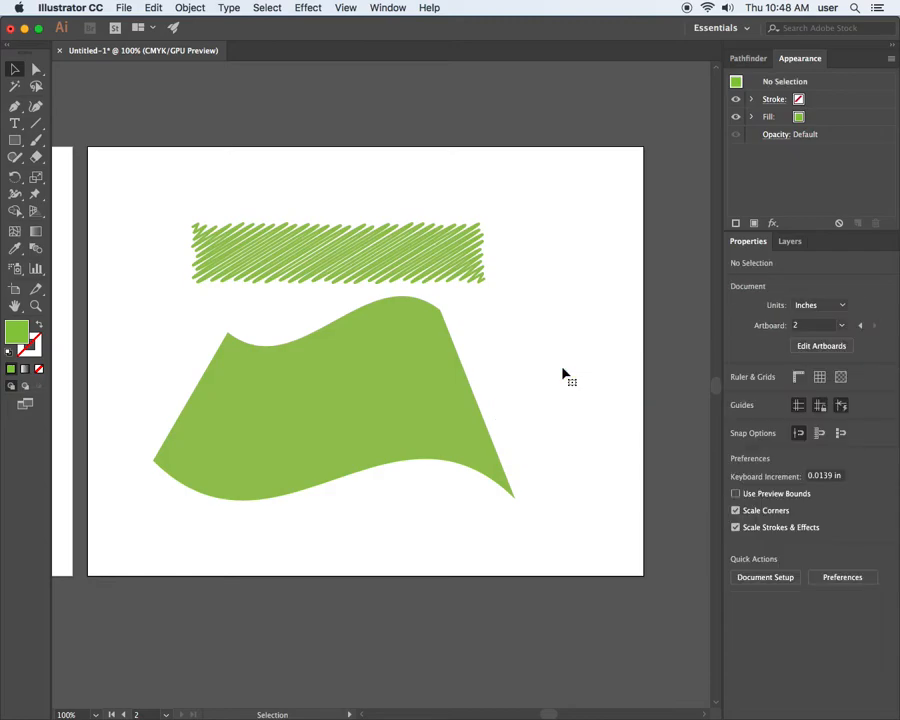
Draw a closed curved freeform shape about 2.7 by 4.5 in over the artboard's upper-right corner with the Pen tool.
click(15, 105)
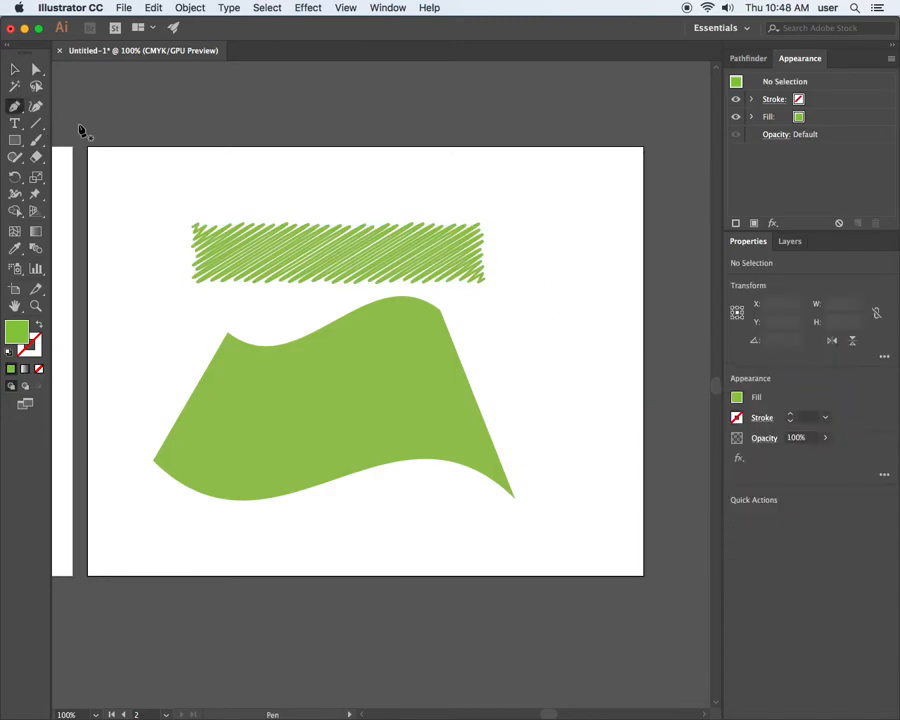
click(582, 174)
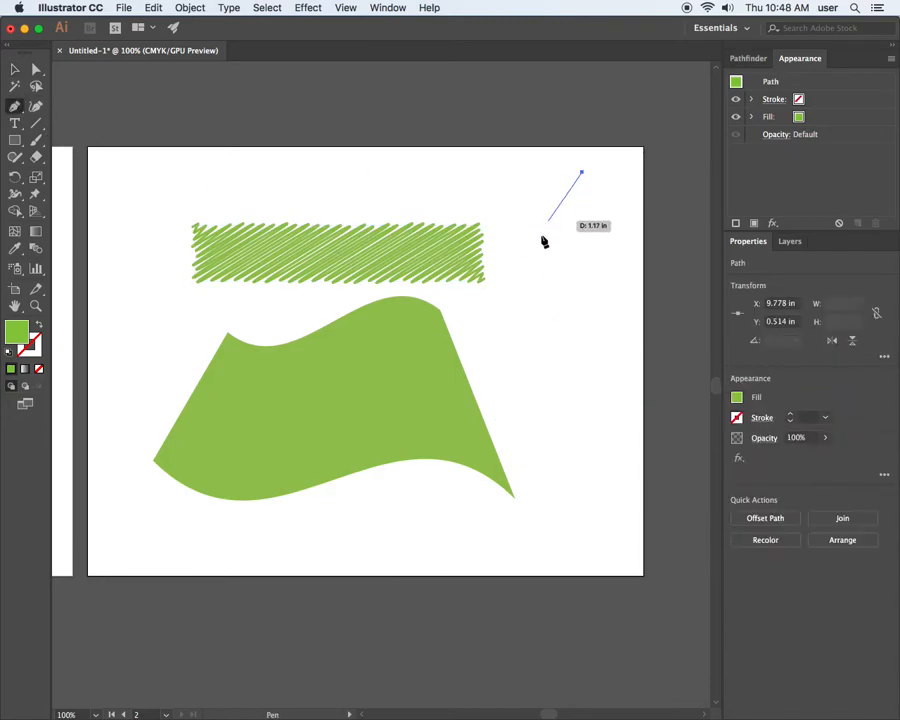
drag(530, 267, 629, 321)
drag(660, 262, 626, 233)
drag(637, 187, 600, 142)
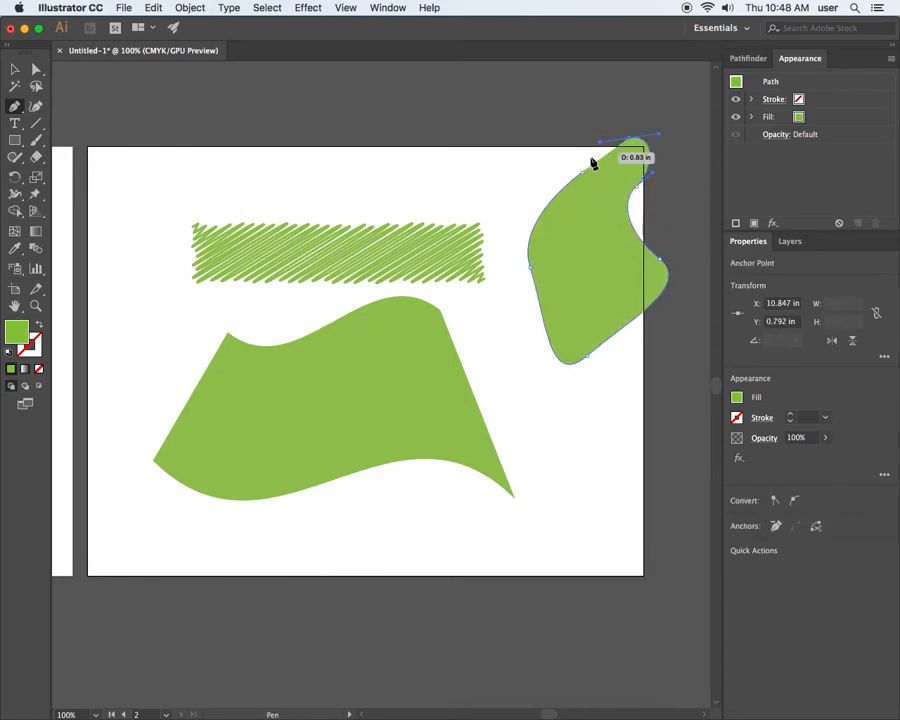
click(583, 174)
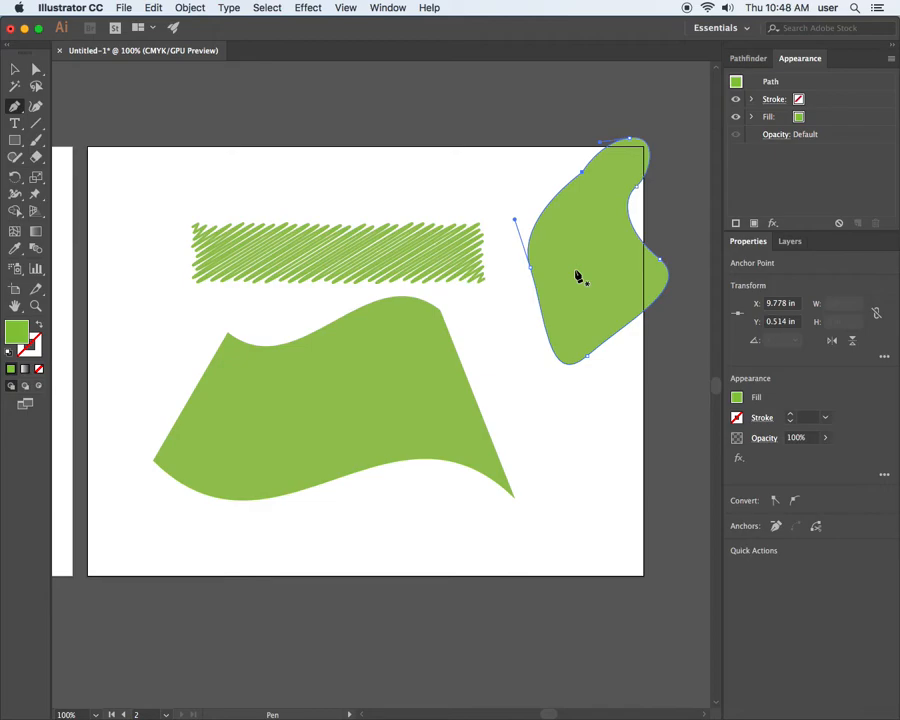
Delete the curved freeform shape at the artboard's upper-right corner.
key(super+z)
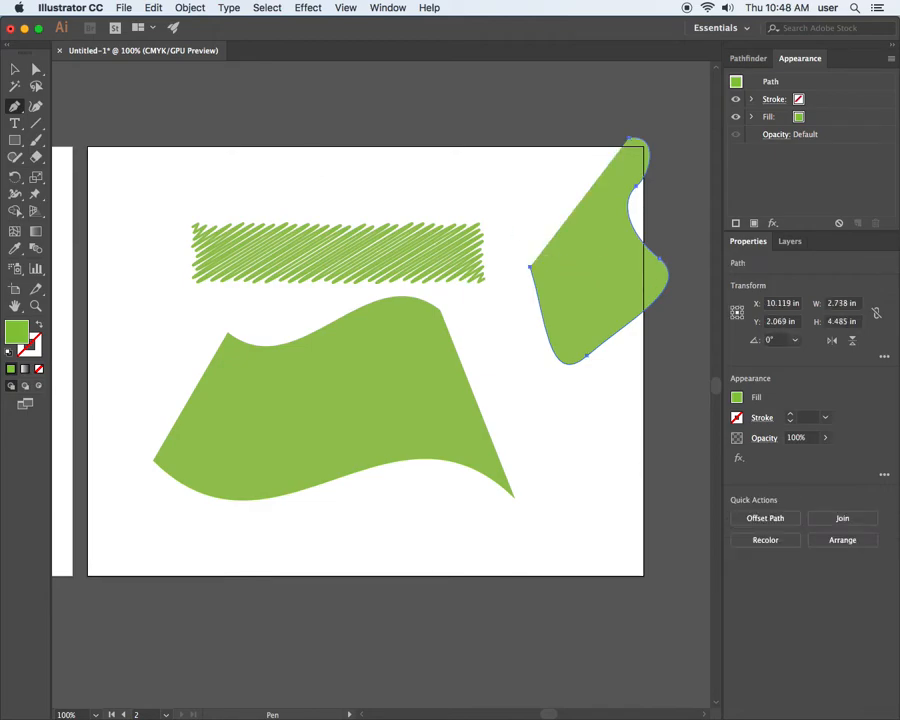
key(v)
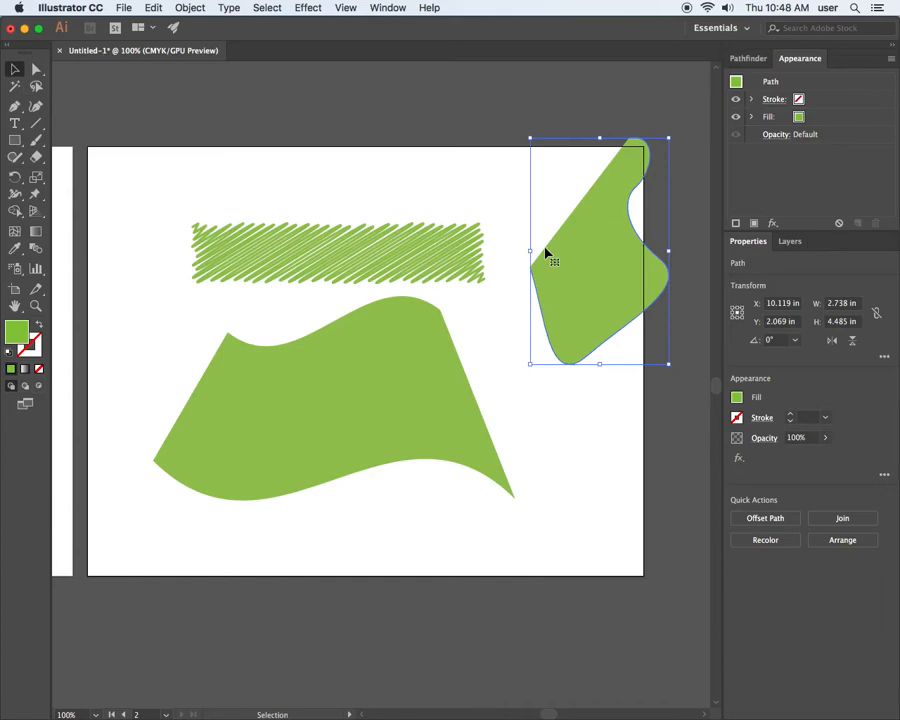
key(Delete)
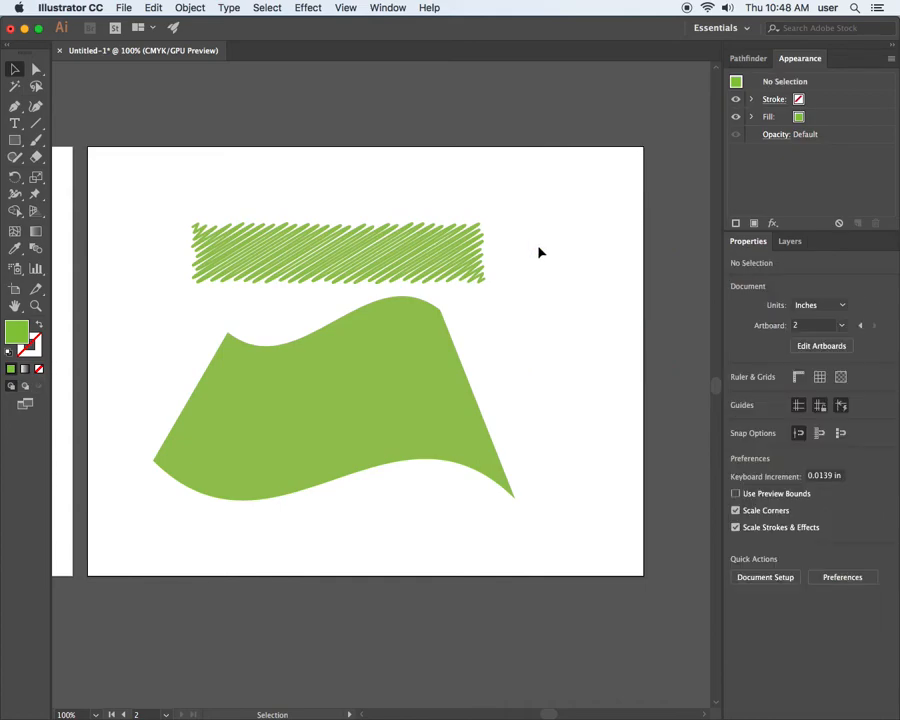
Draw a closed four-sided shape with straight edges, about 2.9 by 3 in, across the artboard's upper-right edge with the Pen tool.
click(15, 106)
click(584, 193)
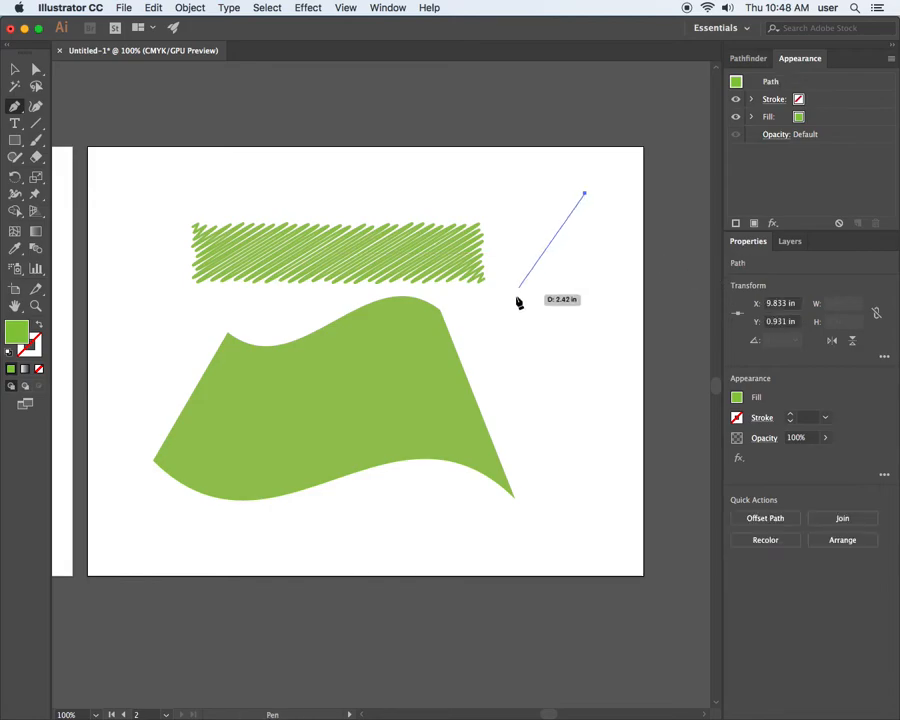
click(518, 292)
click(614, 343)
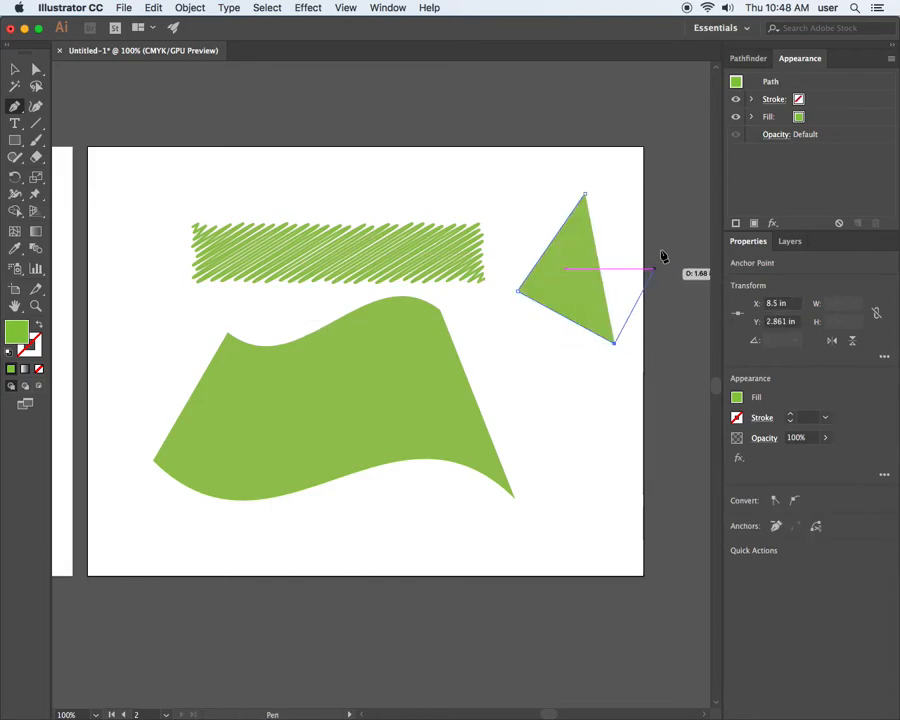
click(666, 203)
click(584, 194)
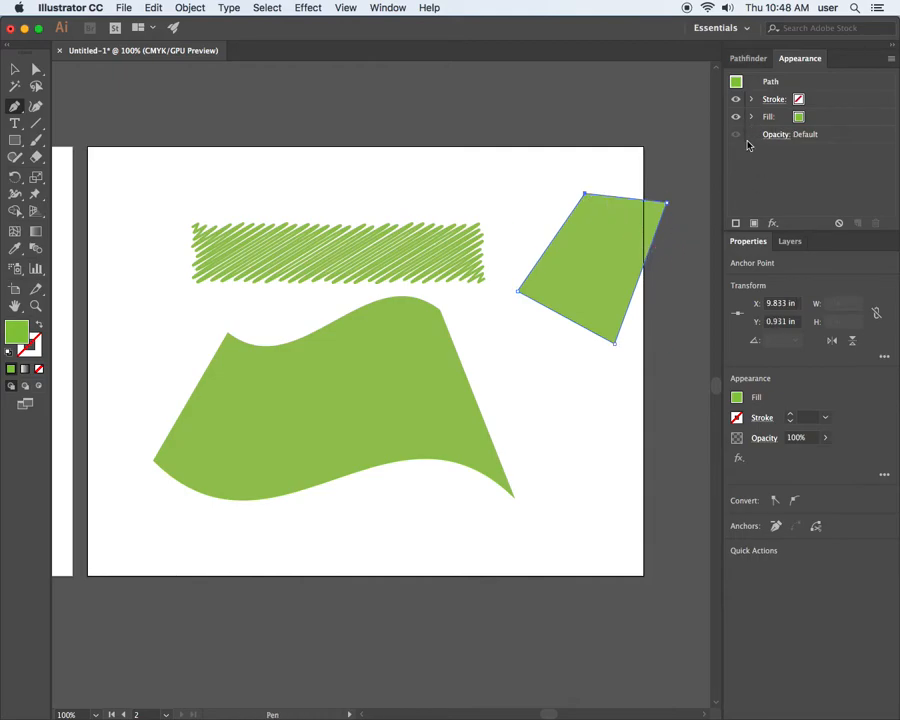
Fill the new four-sided shape with a medium gray swatch.
click(797, 119)
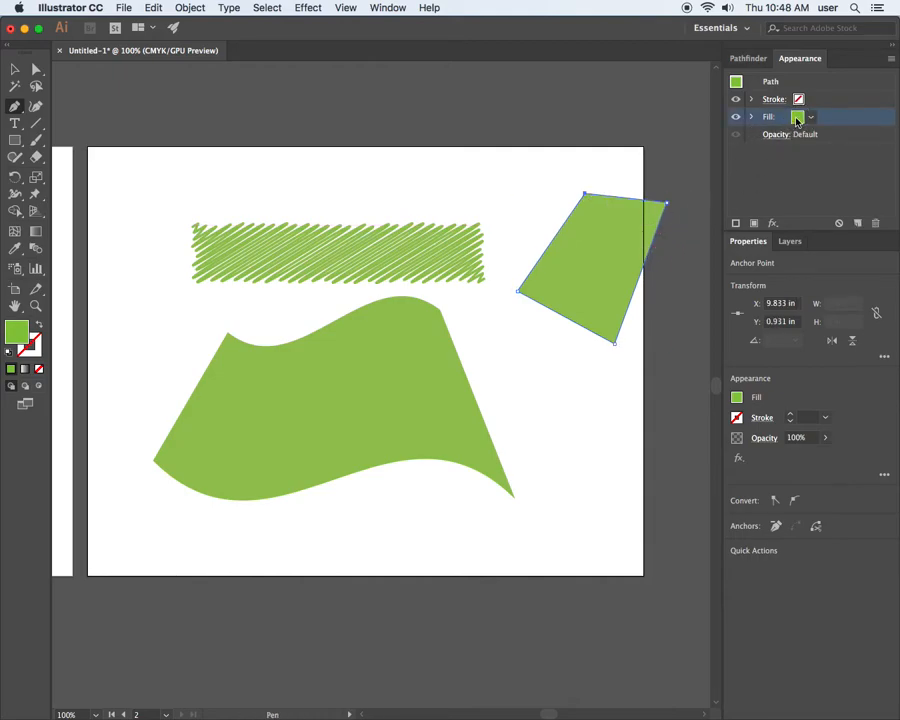
click(797, 119)
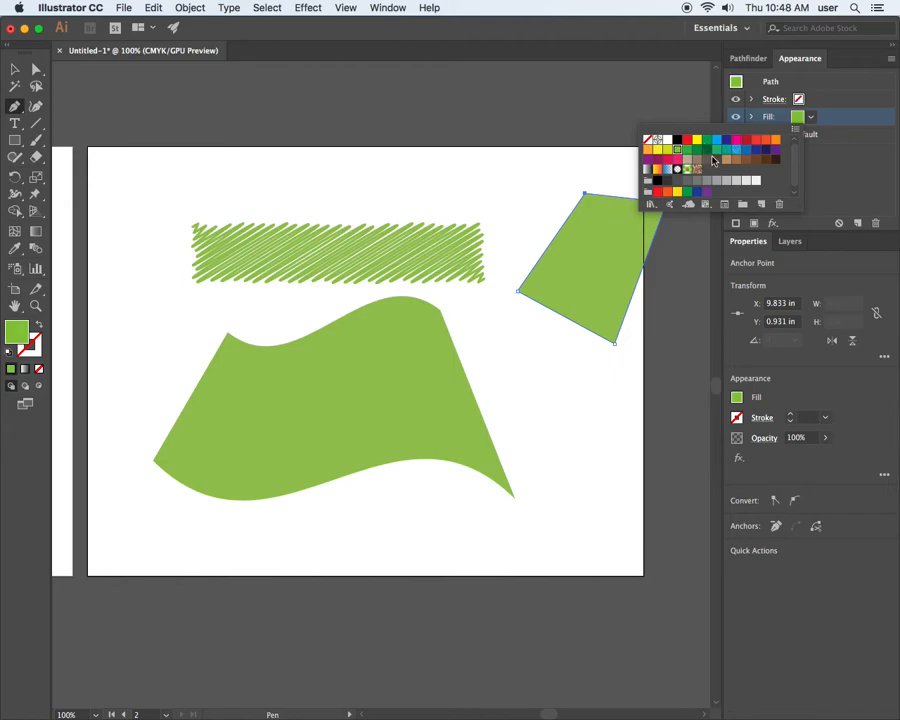
click(707, 181)
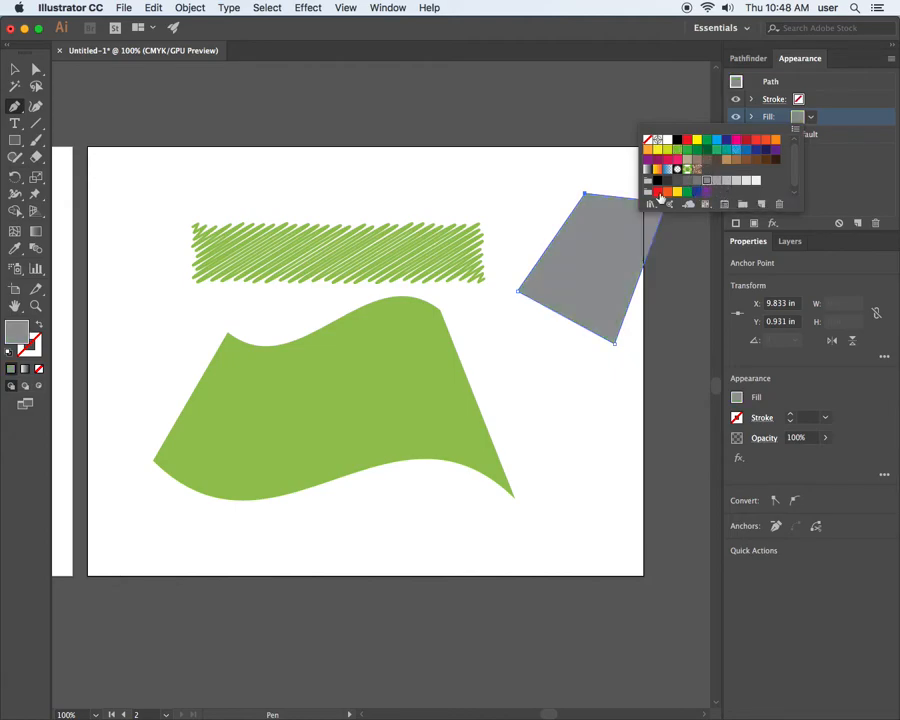
key(Escape)
Move the gray four-sided shape onto the left part of the flag-warped green shape.
click(36, 106)
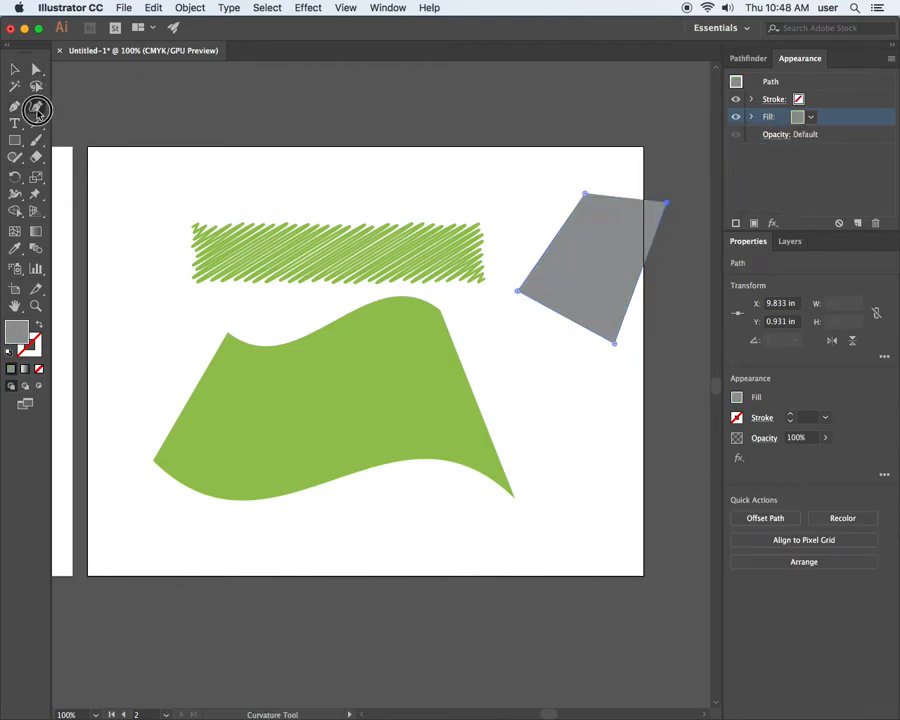
click(15, 70)
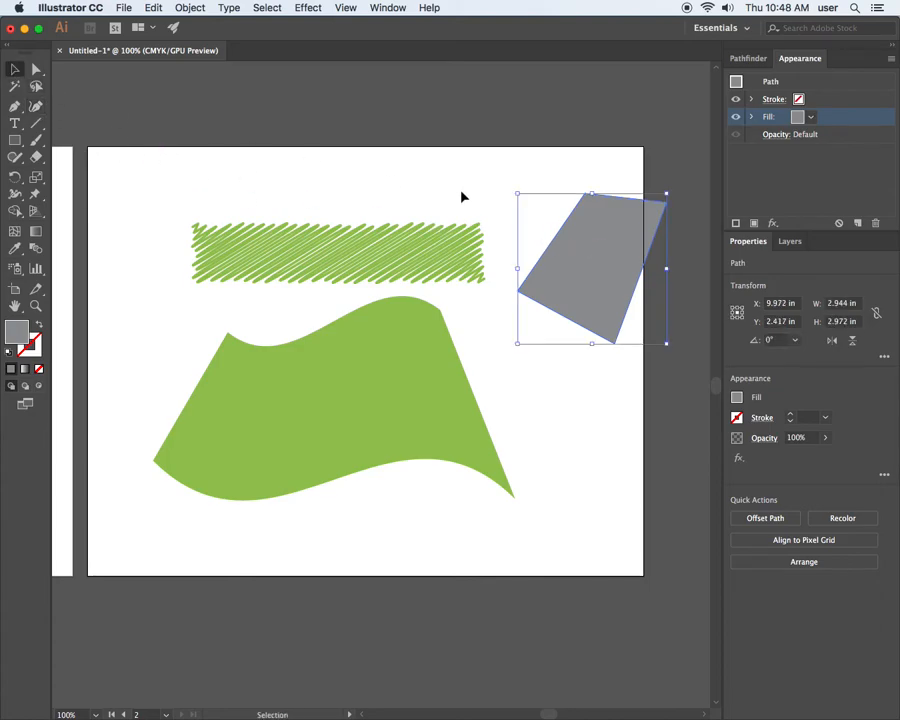
drag(615, 252, 268, 410)
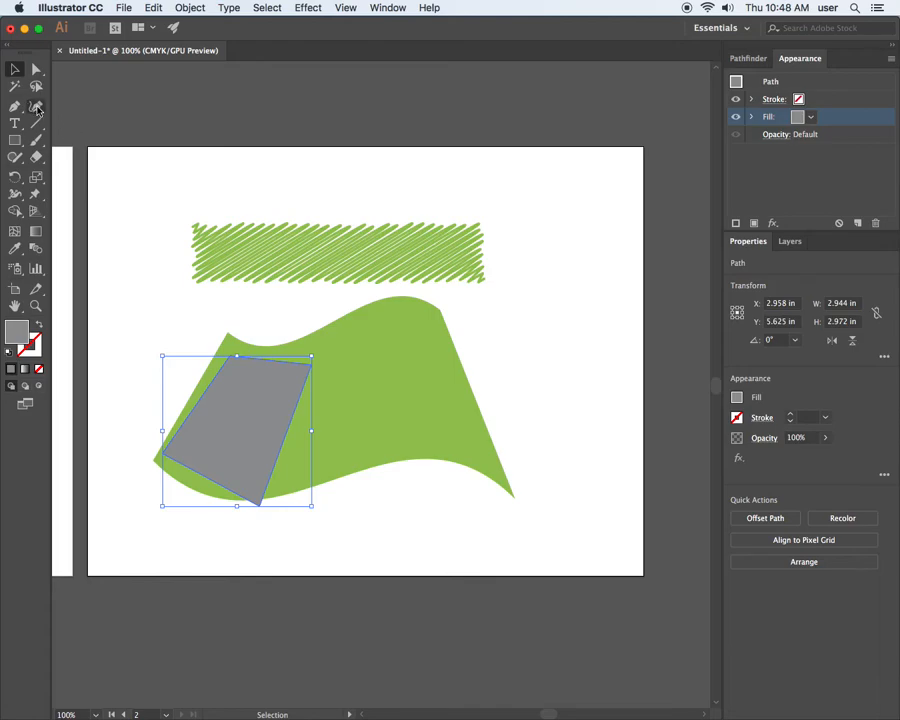
Fit the gray shape's top corners and top edge to the flag shape's wavy upper edge with the Curvature tool.
click(37, 109)
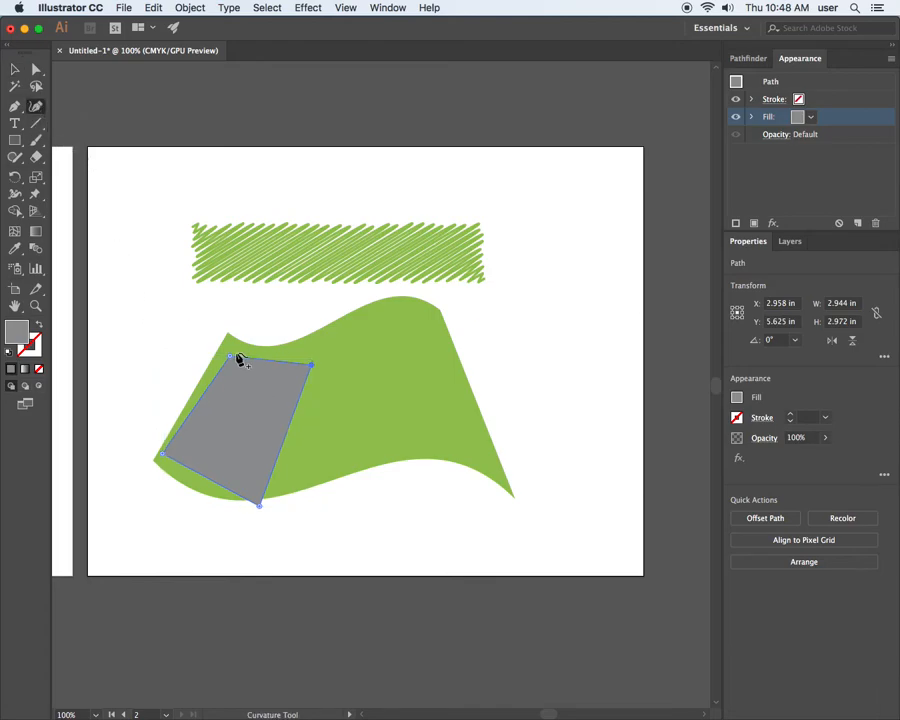
drag(232, 360, 228, 339)
drag(312, 370, 263, 347)
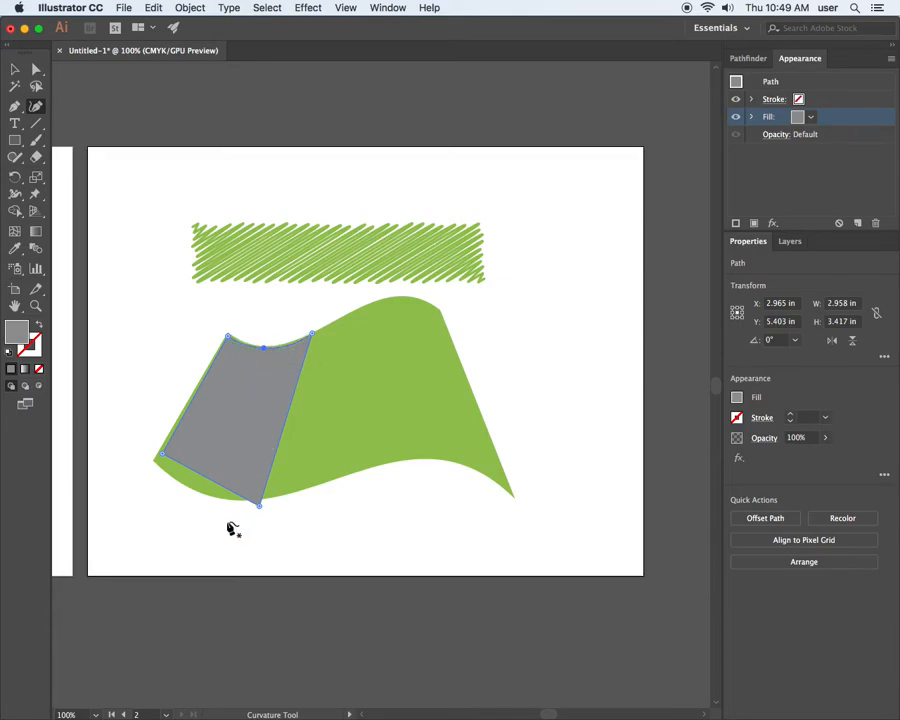
Fit the gray shape's bottom corners to the flag shape, widening it to about 3.8 in, and curve its bottom edge along the wave.
drag(163, 456, 157, 461)
drag(258, 508, 263, 494)
drag(206, 482, 204, 496)
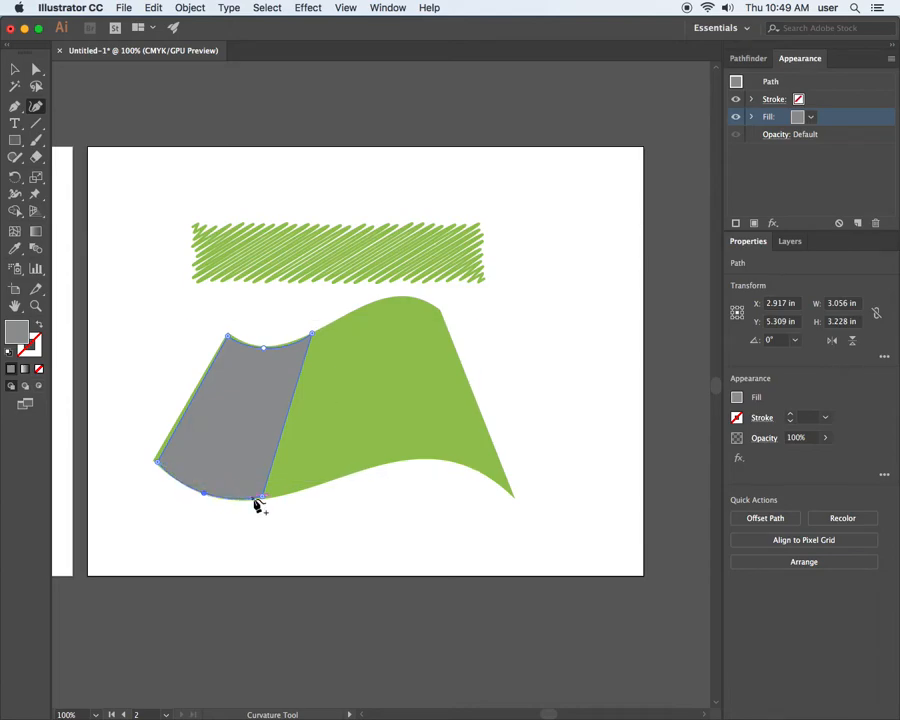
drag(262, 496, 349, 471)
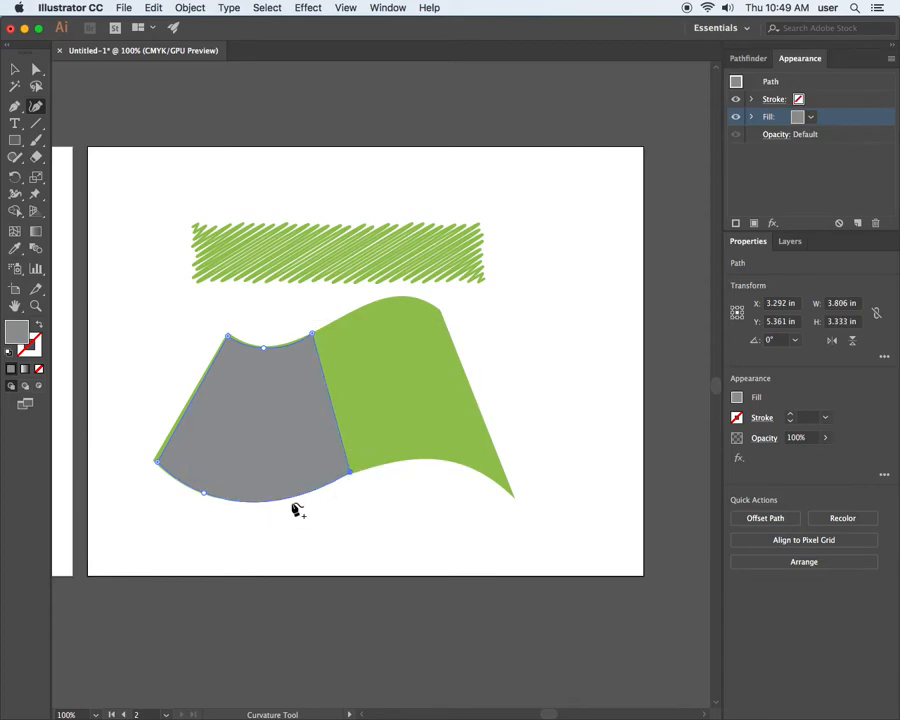
click(272, 501)
drag(271, 499, 268, 500)
Fill the gray shape with the White, Black gradient and activate the Gradient tool for adjusting it.
click(805, 121)
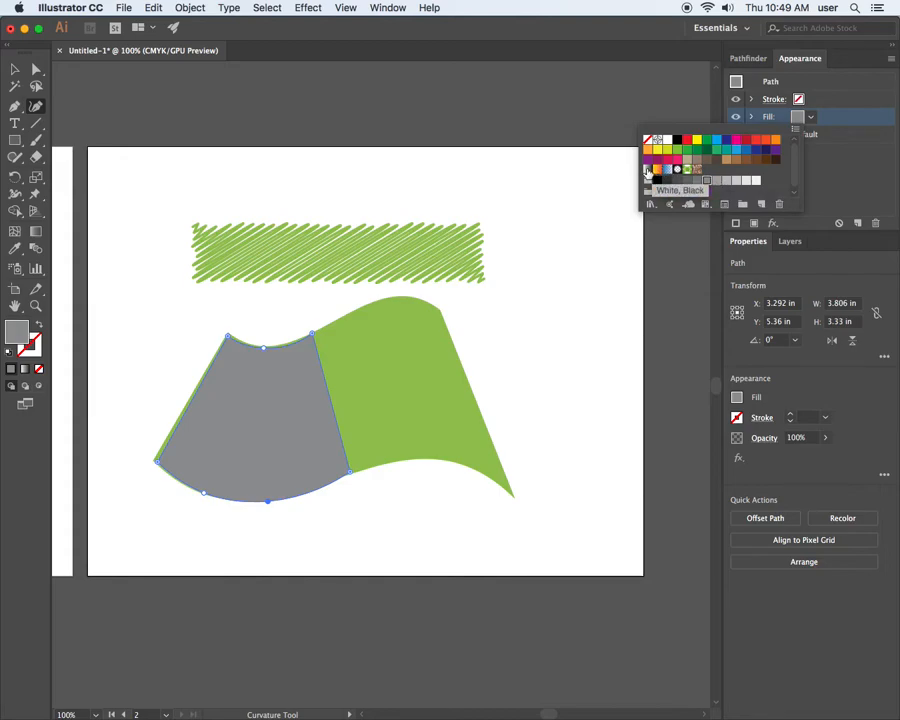
click(647, 172)
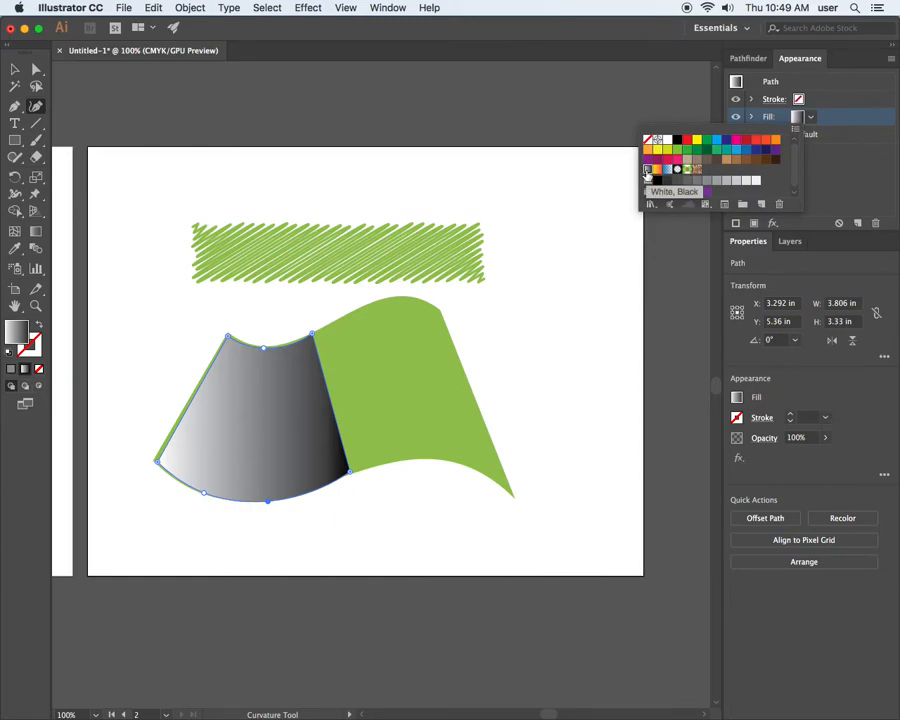
click(37, 235)
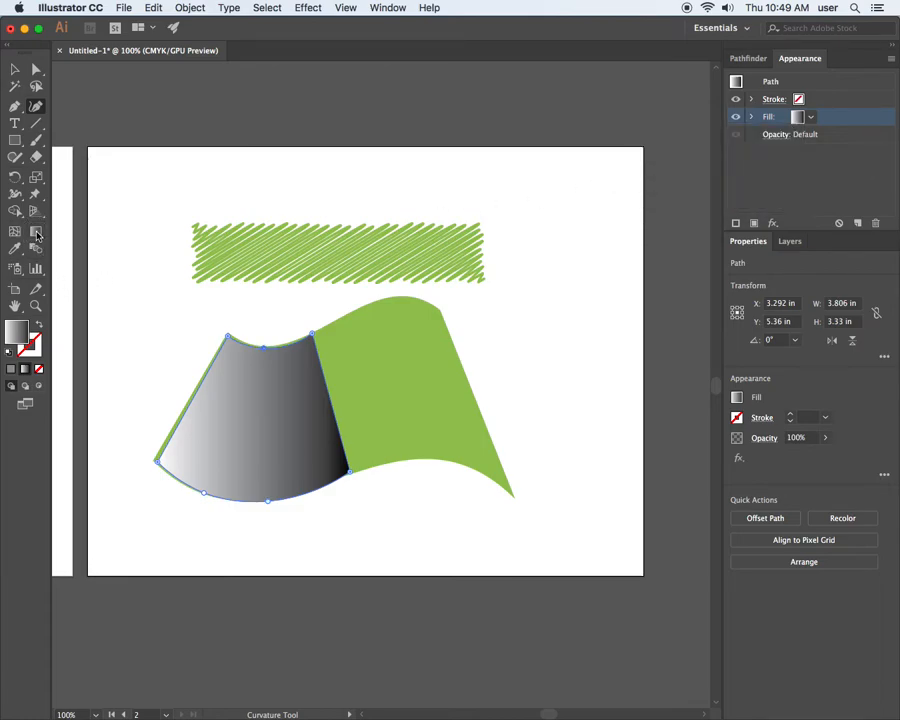
click(37, 234)
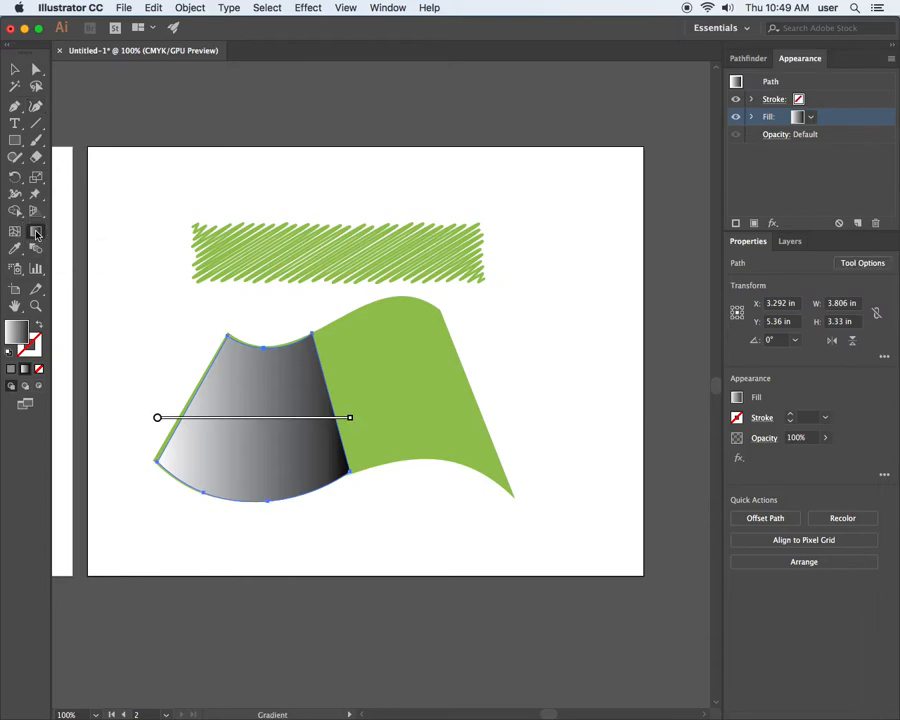
drag(441, 108, 596, 158)
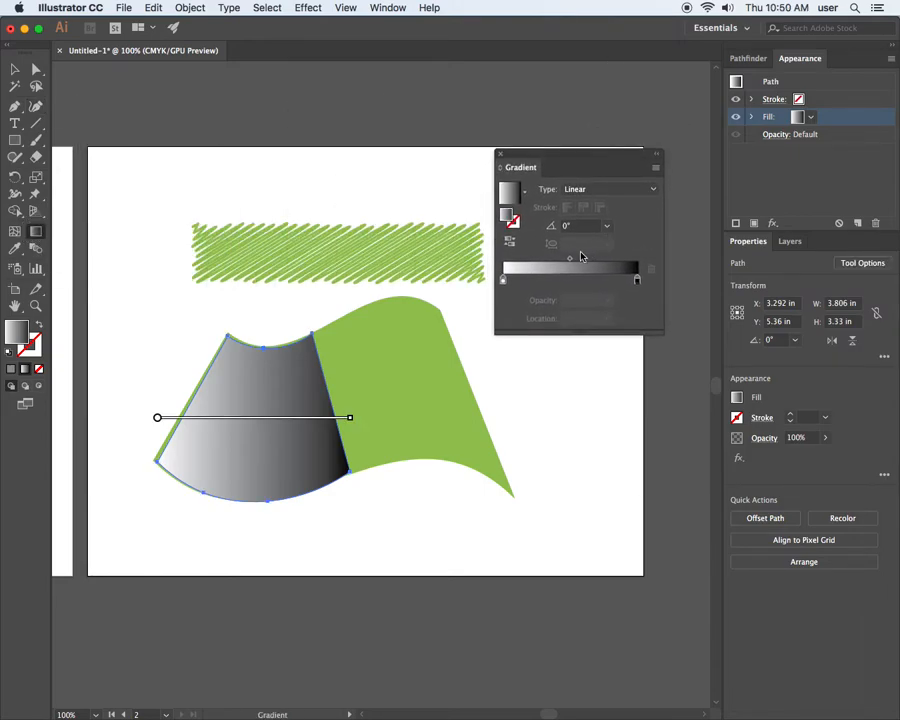
Shift the gradient's white stop to about 10% and its midpoint to about 62%.
mouse_move(503, 282)
mouse_down()
mouse_move(526, 281)
mouse_move(516, 279)
mouse_up()
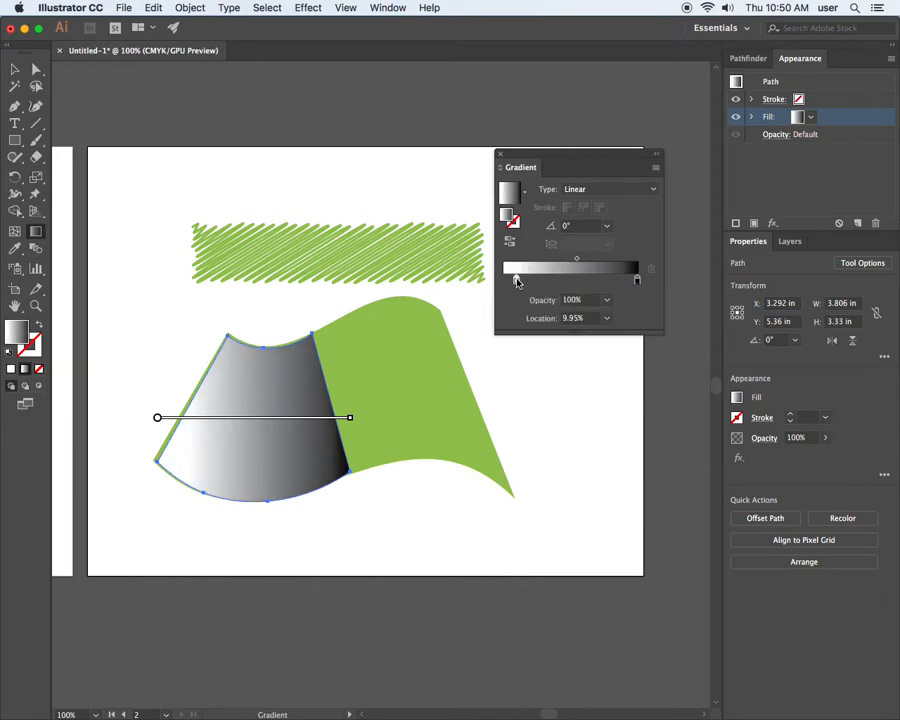
click(637, 279)
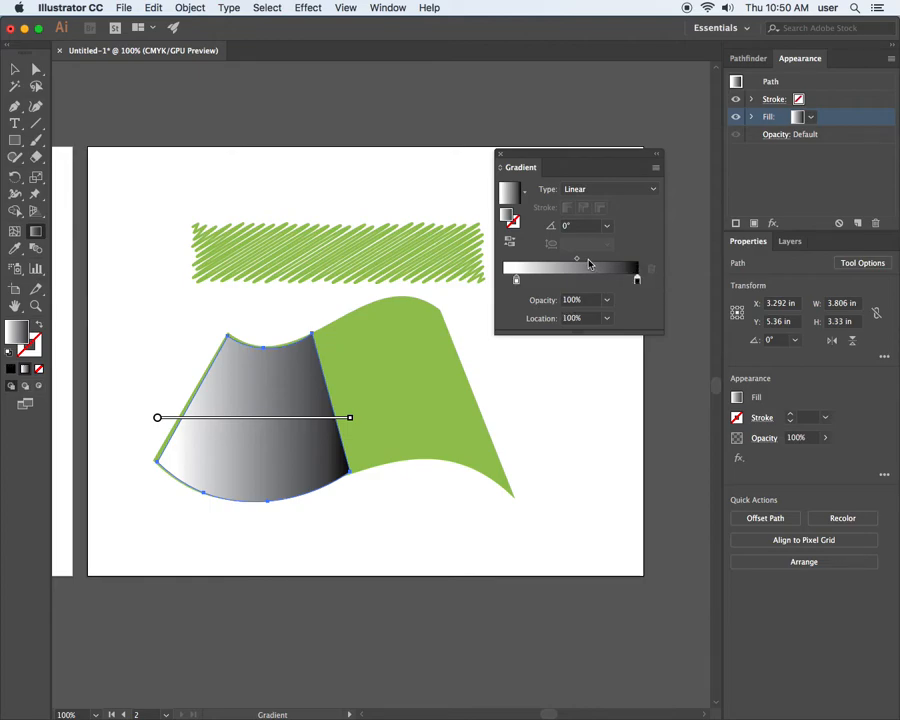
drag(577, 258, 594, 262)
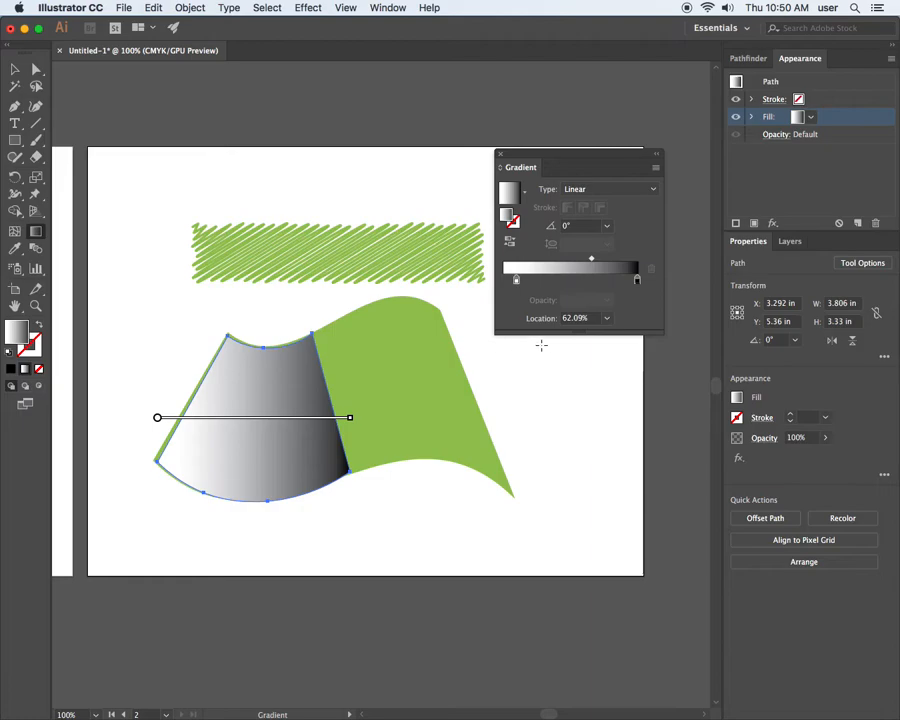
Try 0% and 30% opacity on the gradient's black stop, and settle on 10%.
click(637, 279)
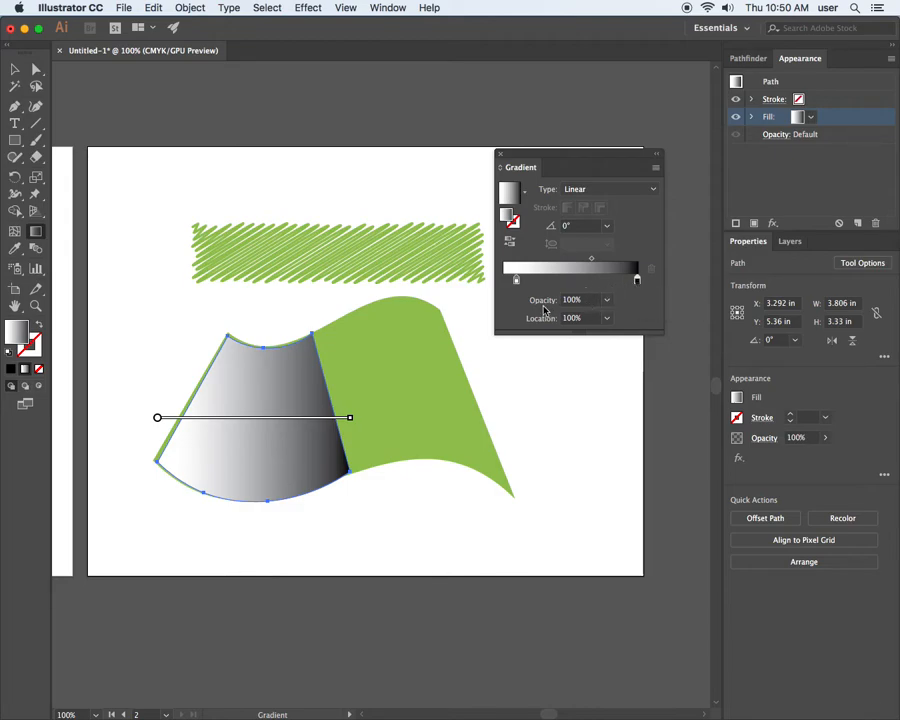
click(606, 301)
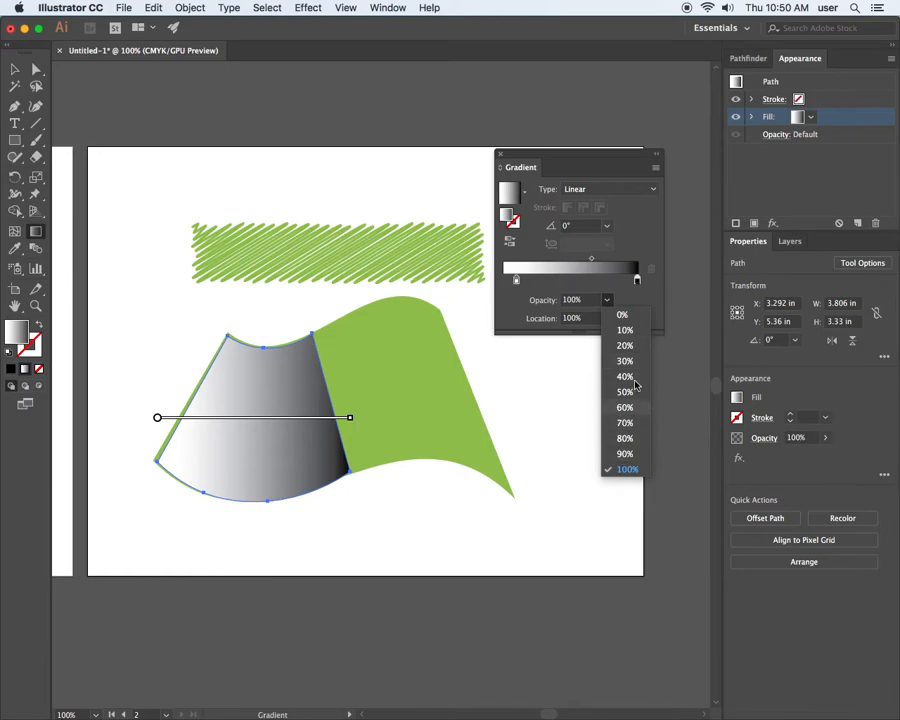
click(626, 316)
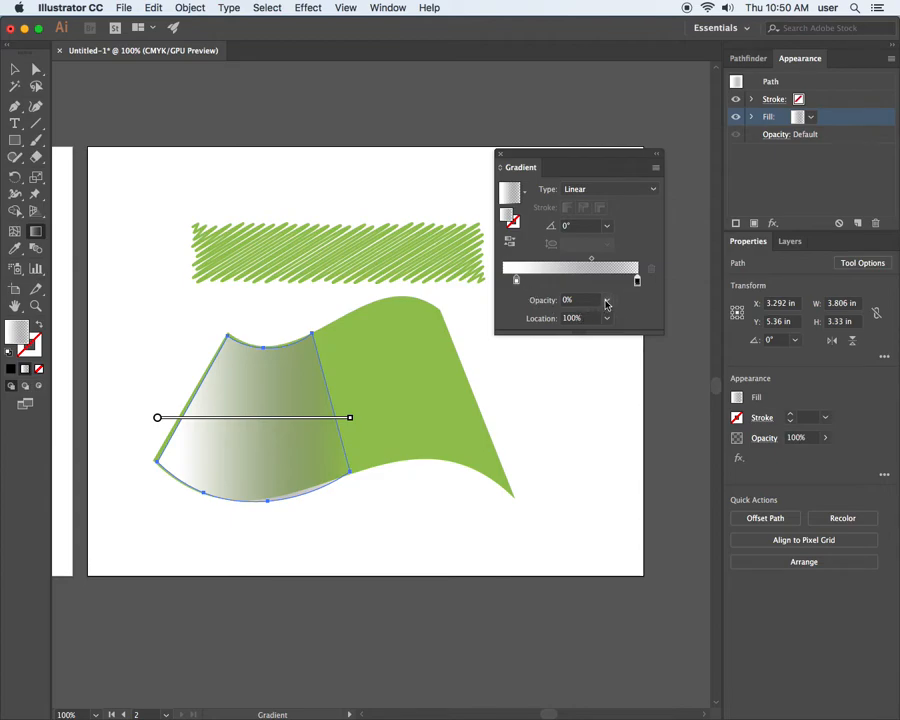
click(605, 302)
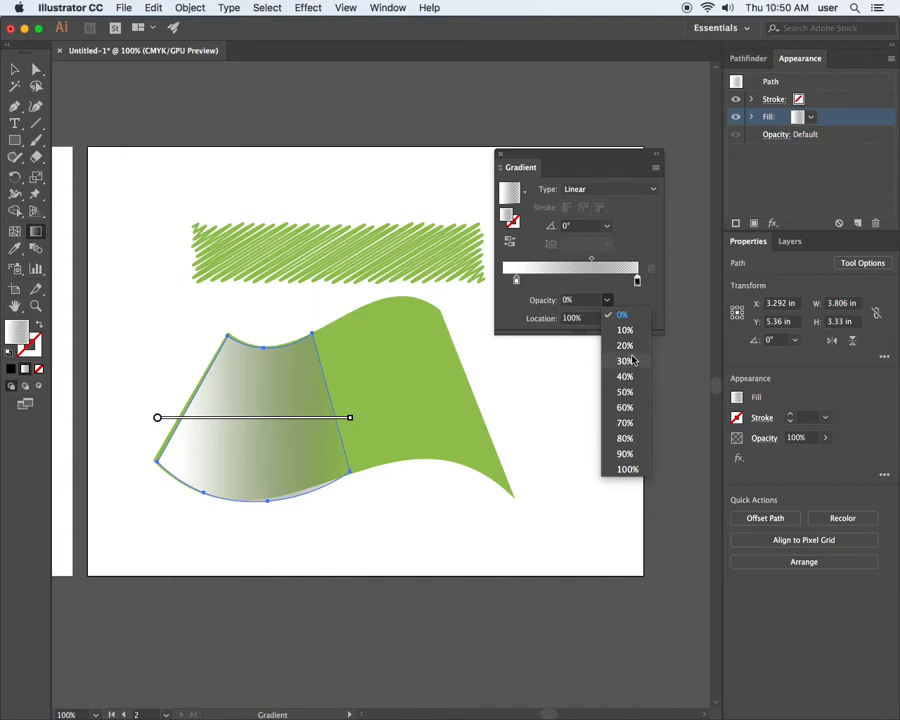
click(627, 363)
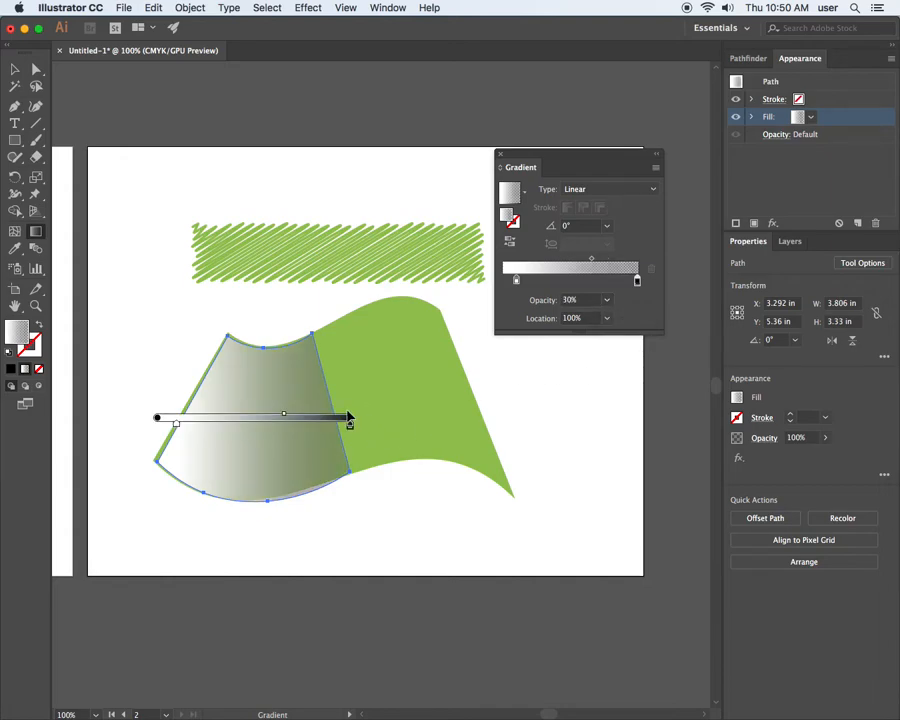
click(606, 302)
click(622, 335)
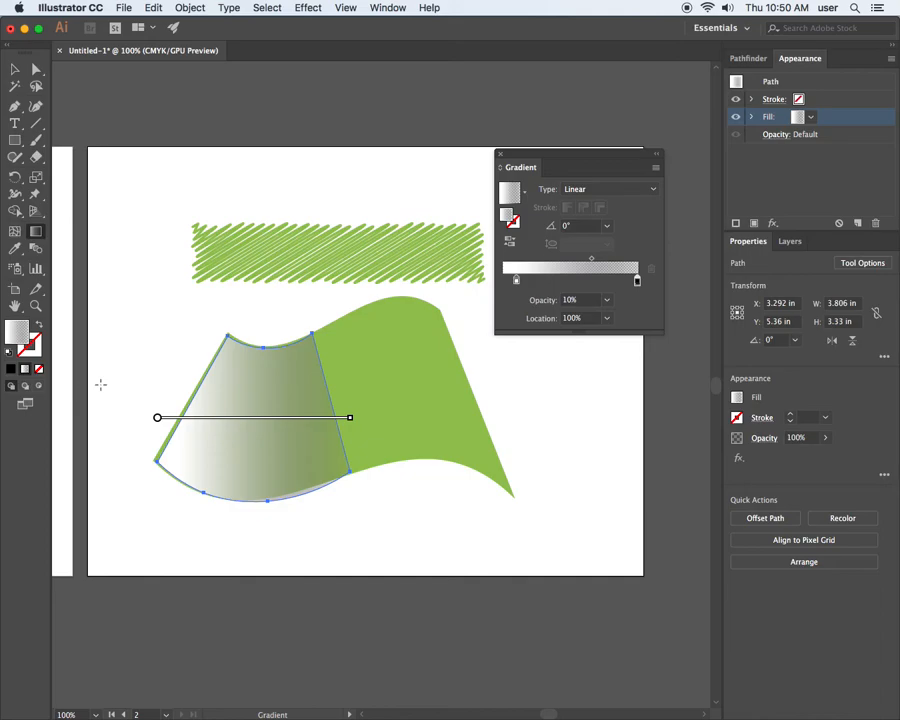
Shrink the gradient shape from its bottom edge to about 3.2 in high and move the gradient settings clear of the flag.
click(15, 69)
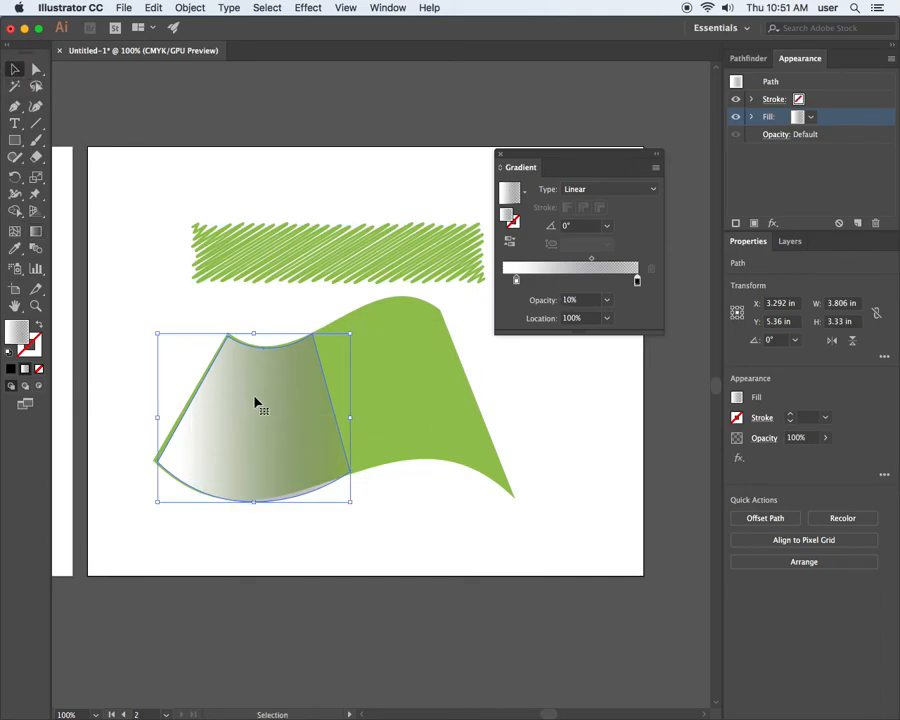
drag(252, 503, 253, 494)
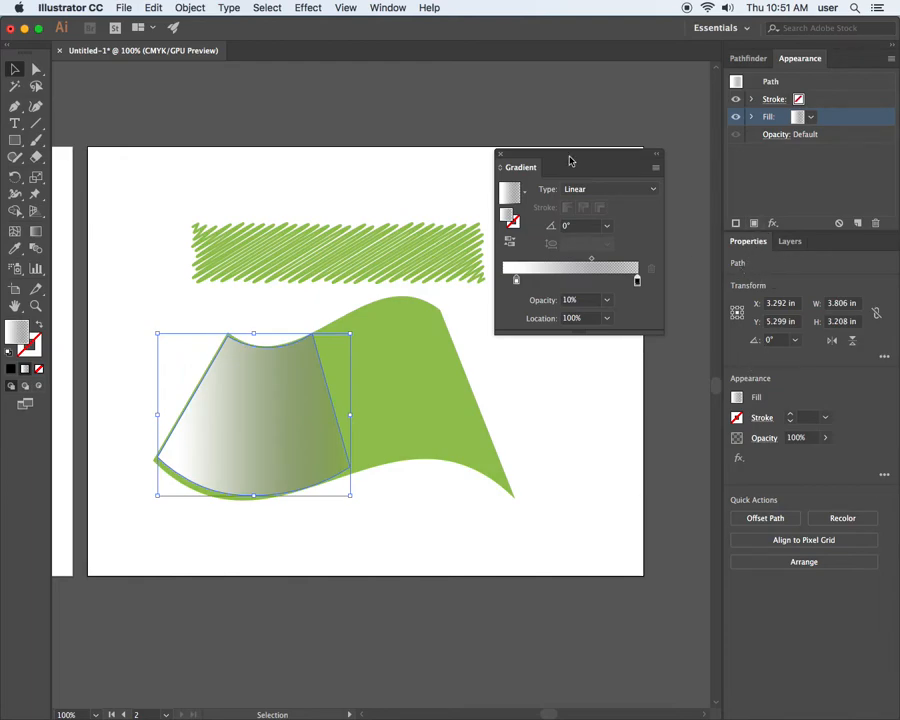
drag(564, 150, 550, 84)
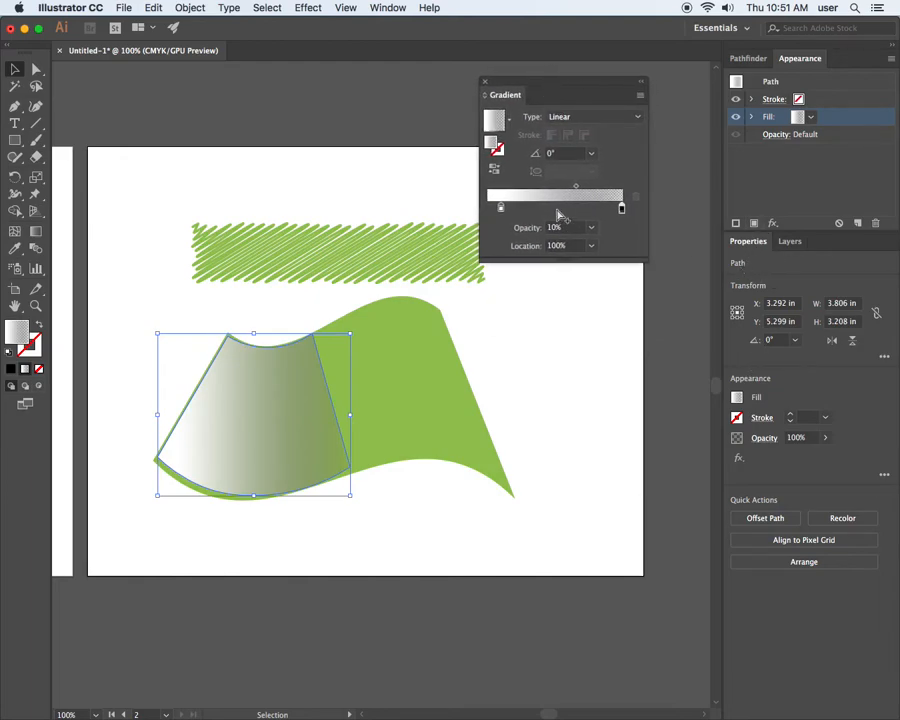
Try the Overlay blending mode on the gradient shape, and set its blending mode to Multiply.
click(778, 136)
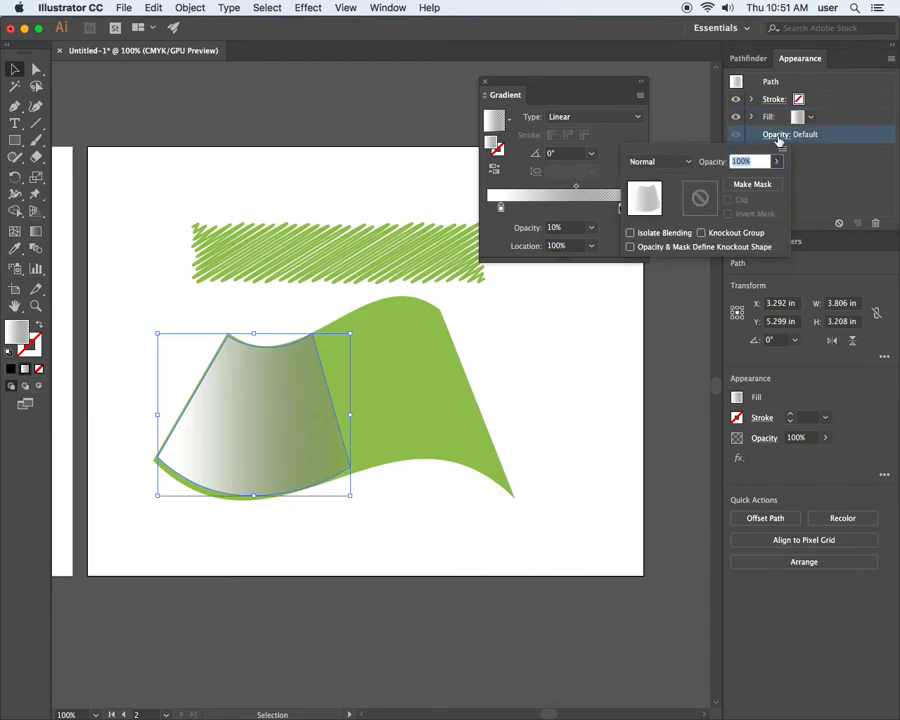
click(669, 163)
click(669, 163)
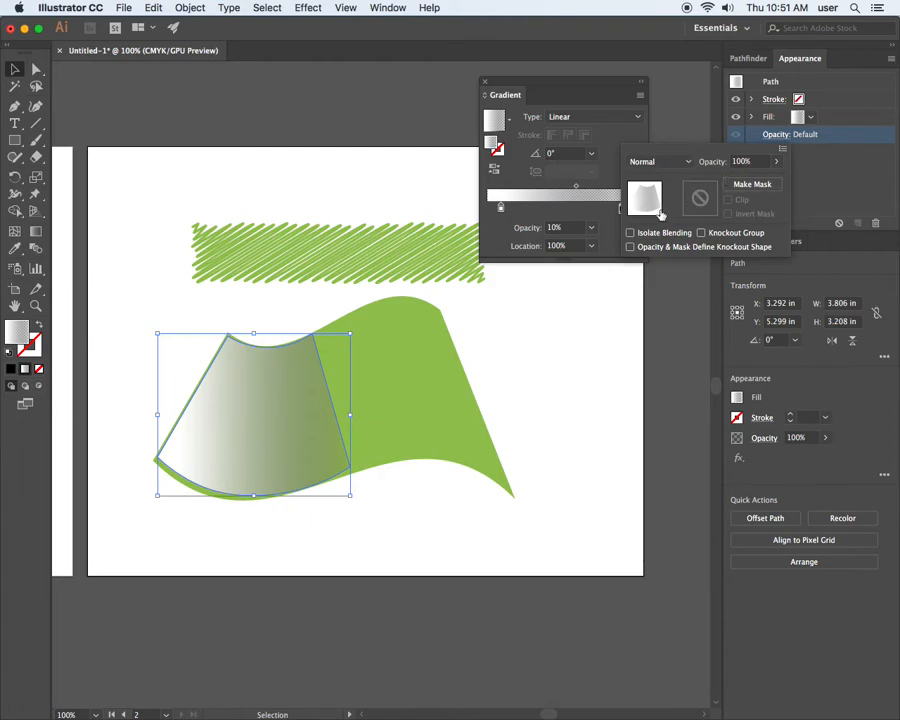
click(667, 163)
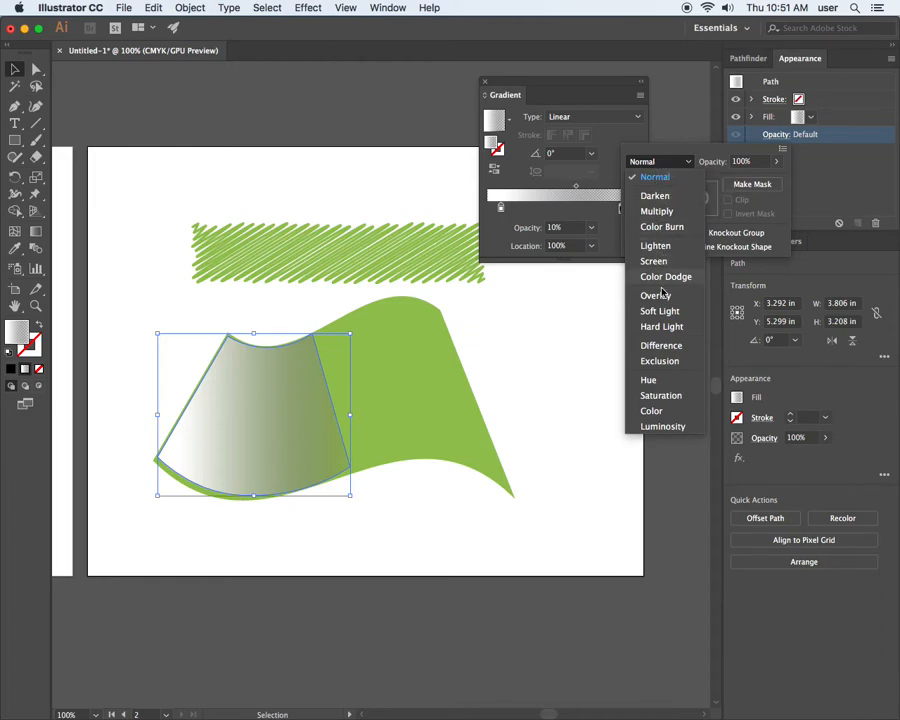
click(663, 297)
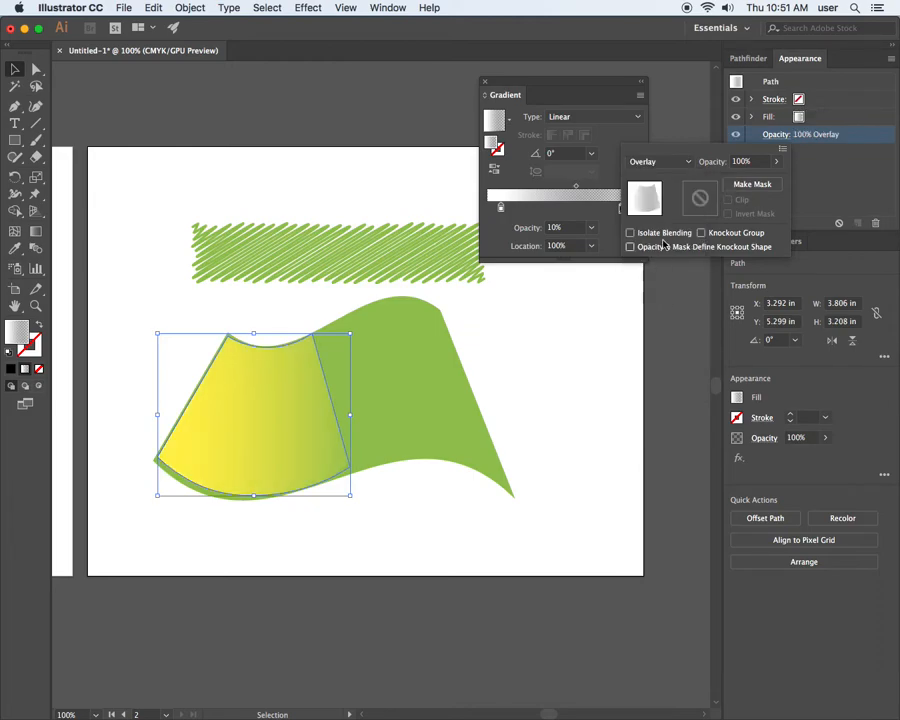
click(660, 161)
click(658, 211)
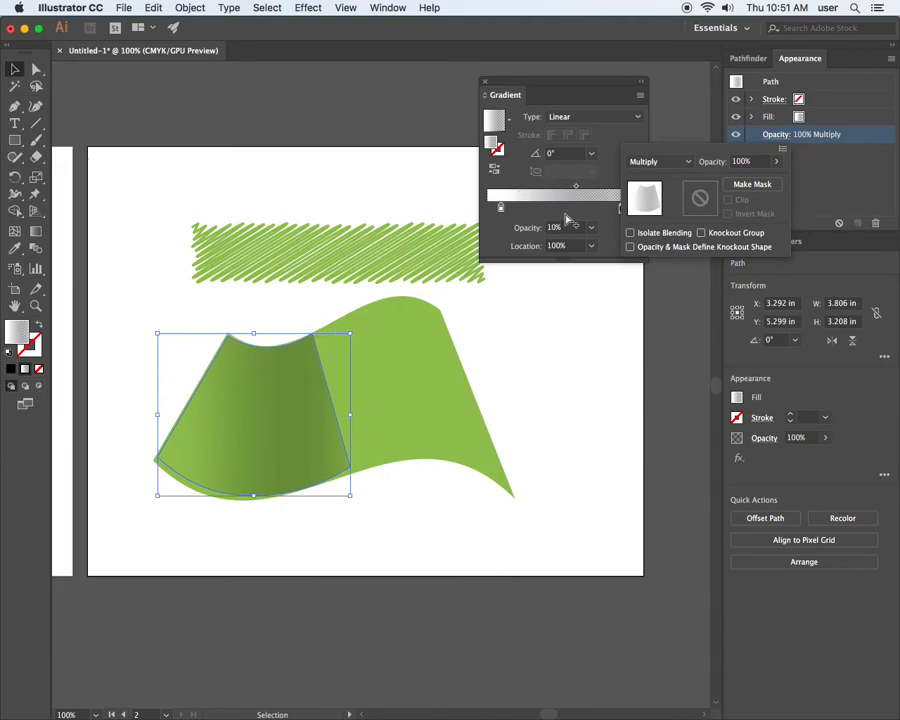
Lower the opacity of the gradient shape to 40%, keeping Multiply blending, and deselect it.
click(567, 219)
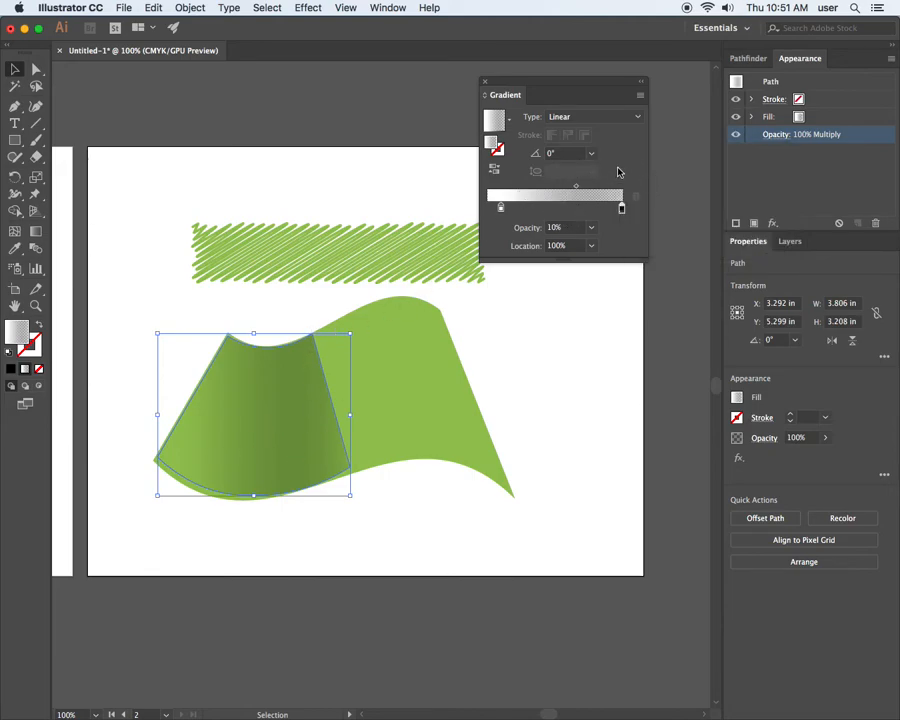
click(766, 134)
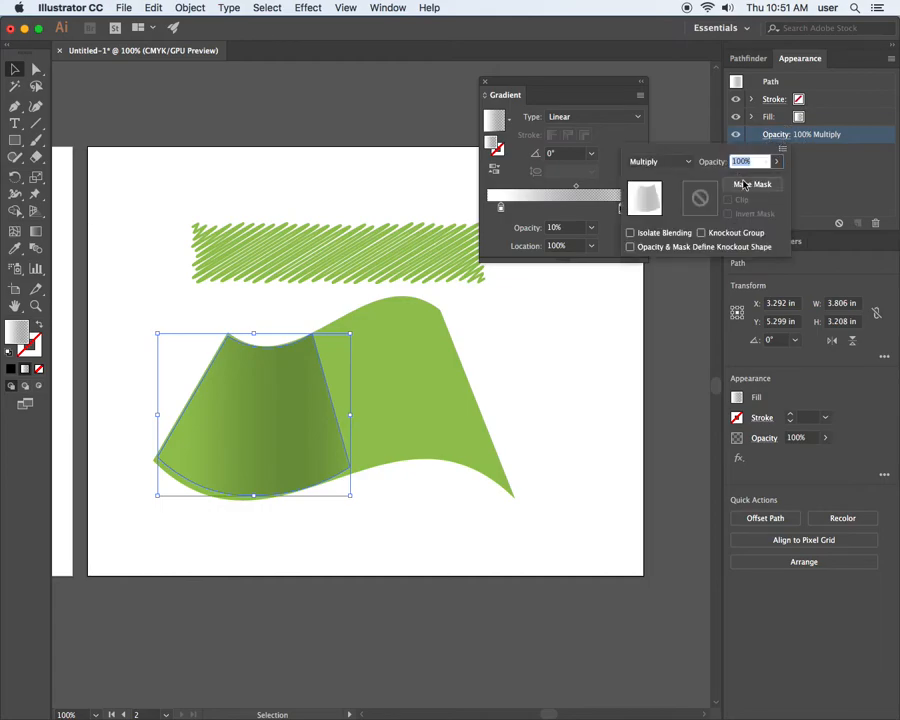
click(776, 161)
drag(774, 181, 745, 185)
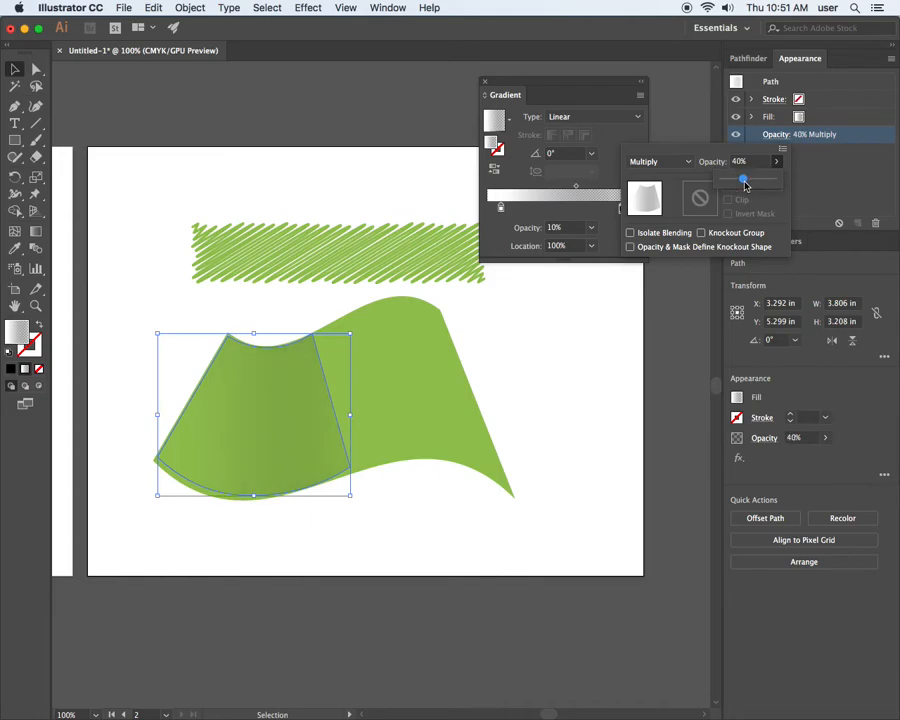
click(16, 70)
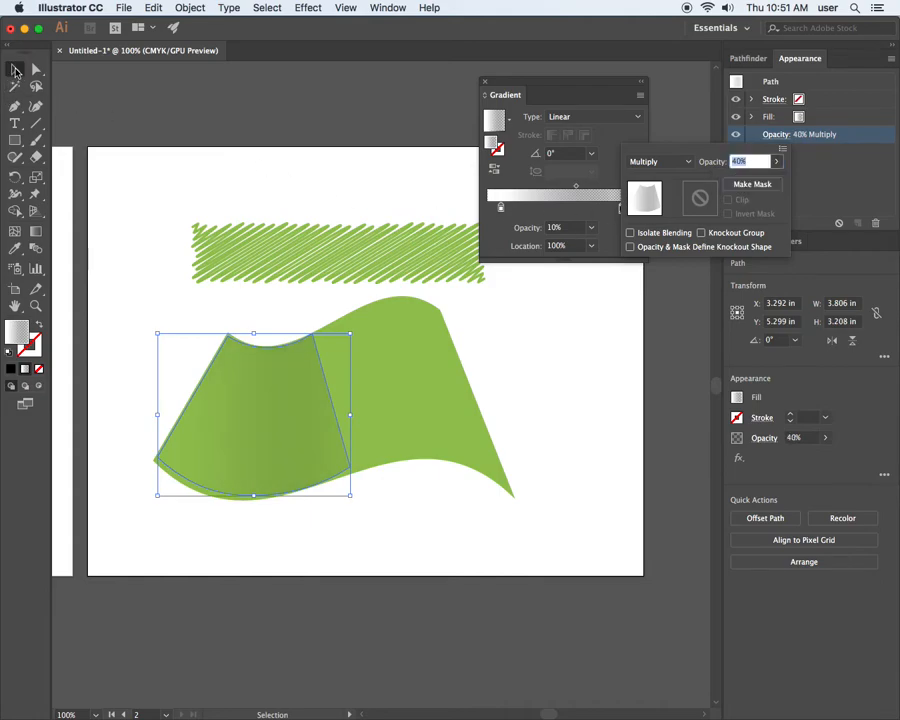
click(196, 168)
click(196, 170)
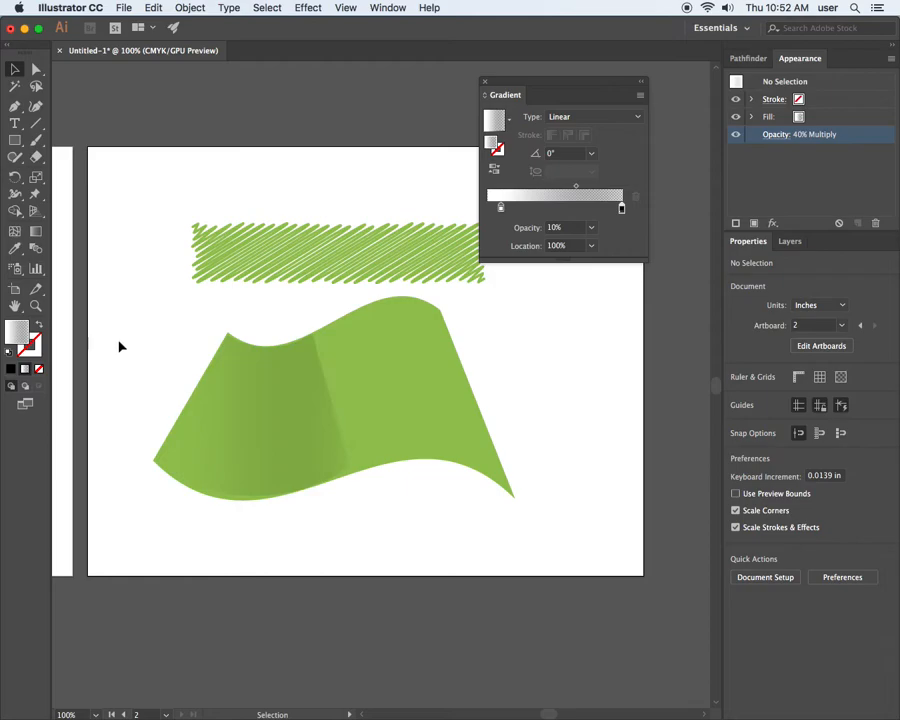
Set the opacity of the gradient's black stop to 0% on the shading shape over the flag.
click(40, 68)
click(330, 393)
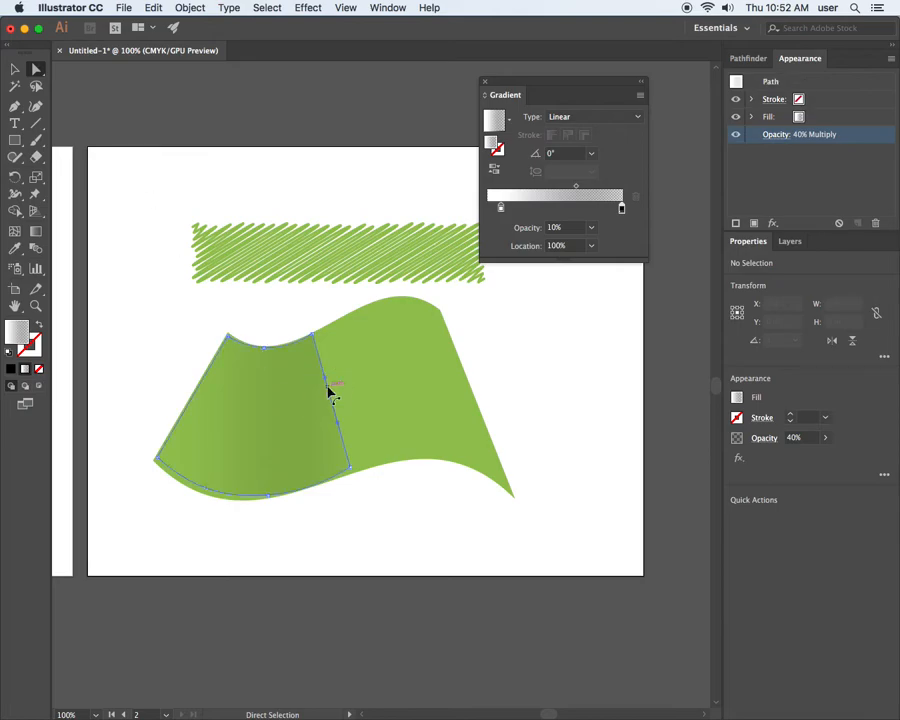
click(304, 395)
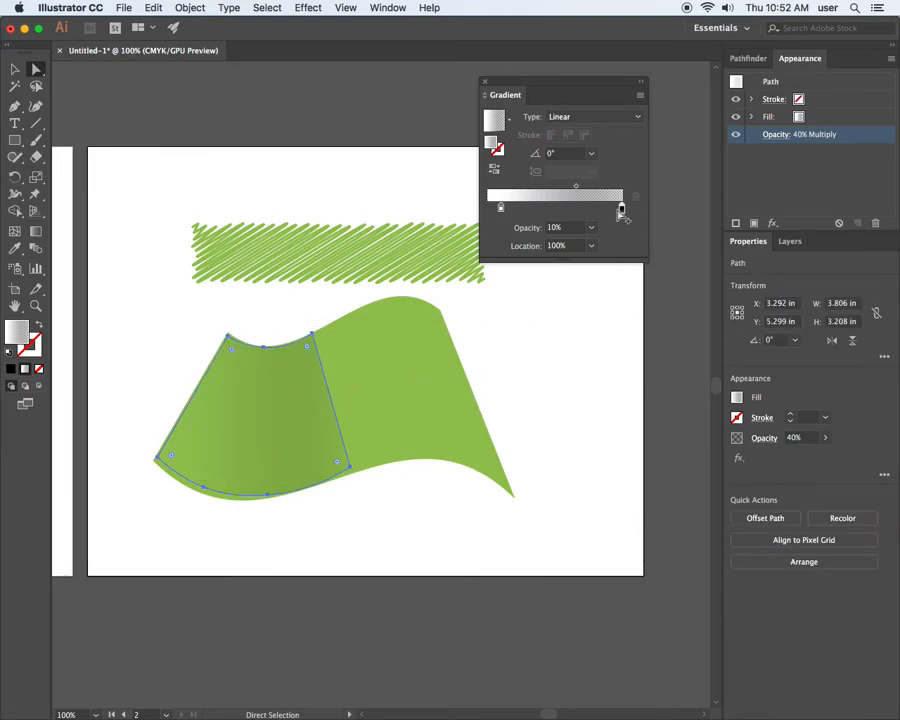
click(591, 228)
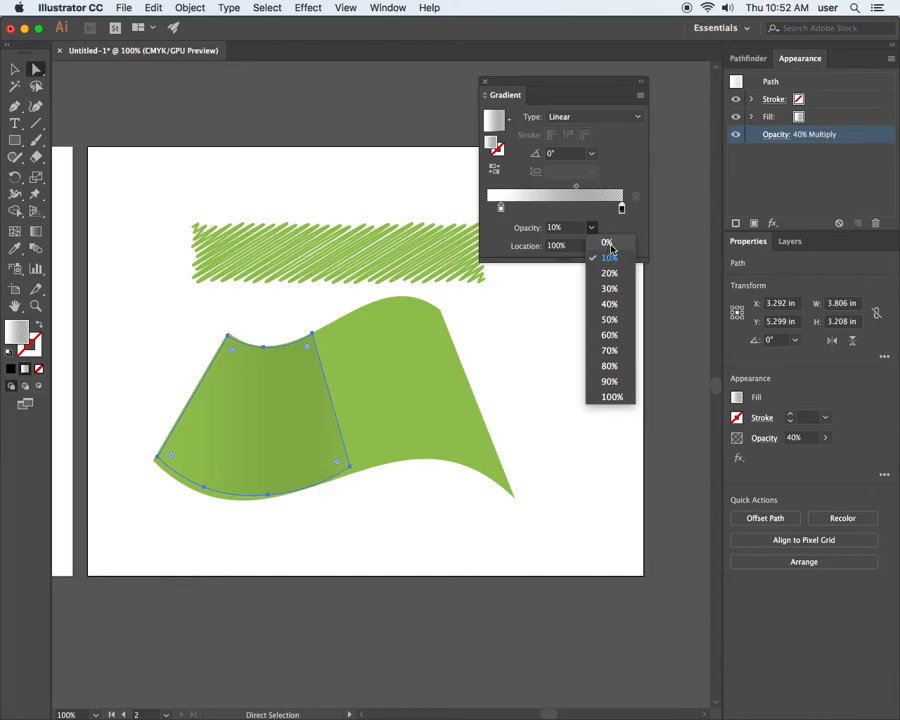
click(612, 244)
click(342, 185)
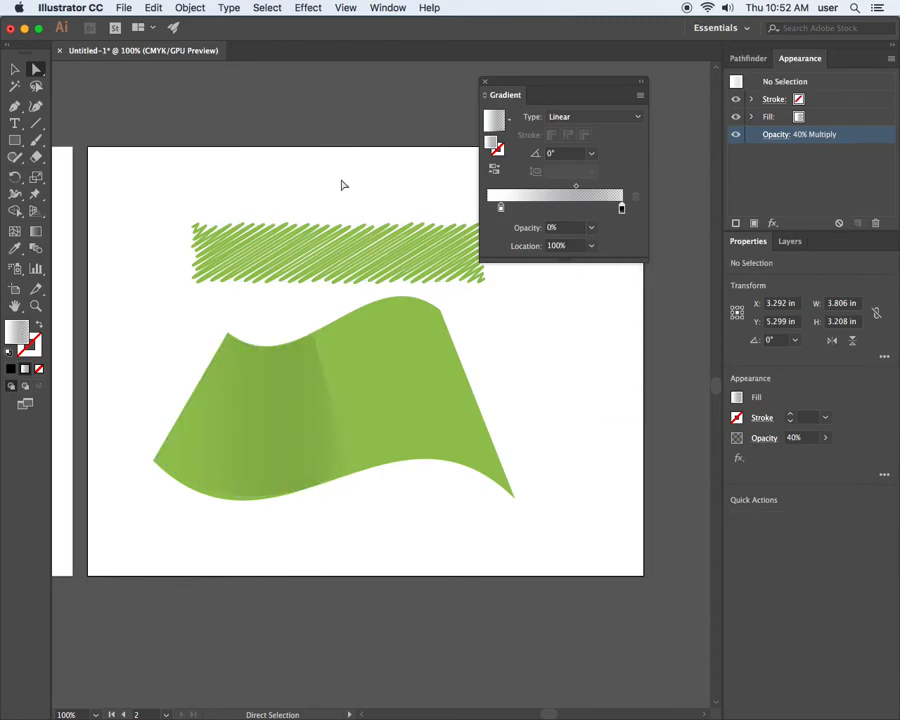
Shift the shading gradient's midpoint to about 43% and its black stop to about 98%.
click(311, 401)
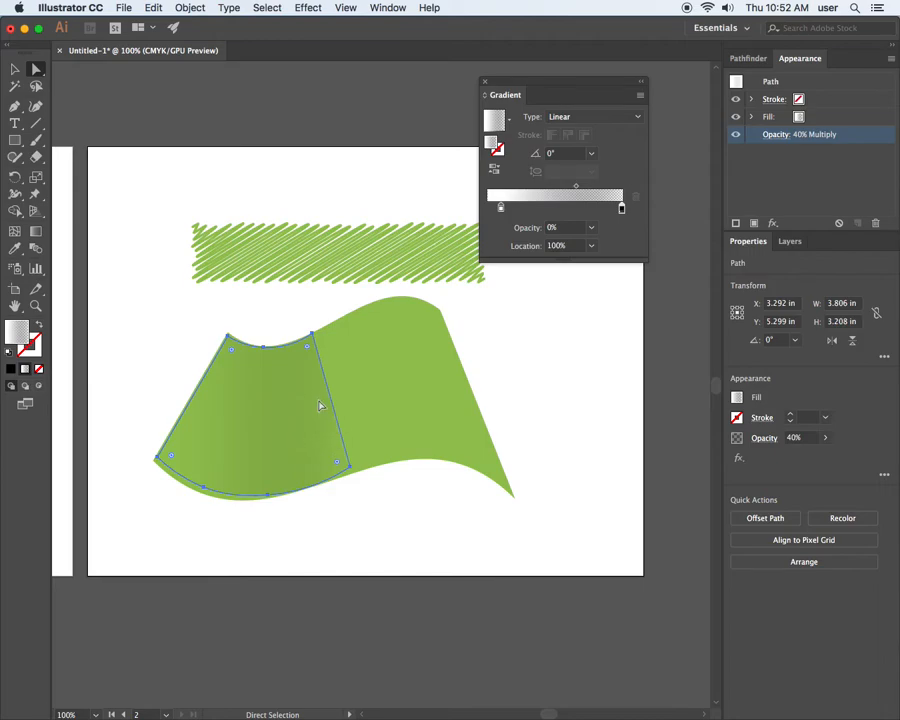
drag(576, 186, 553, 187)
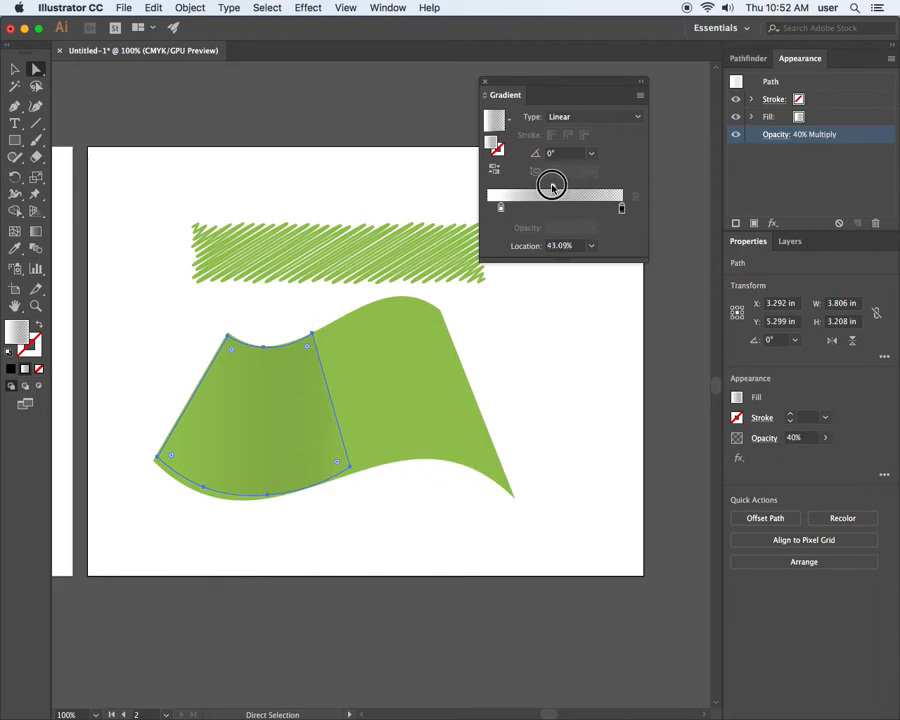
drag(621, 213, 619, 205)
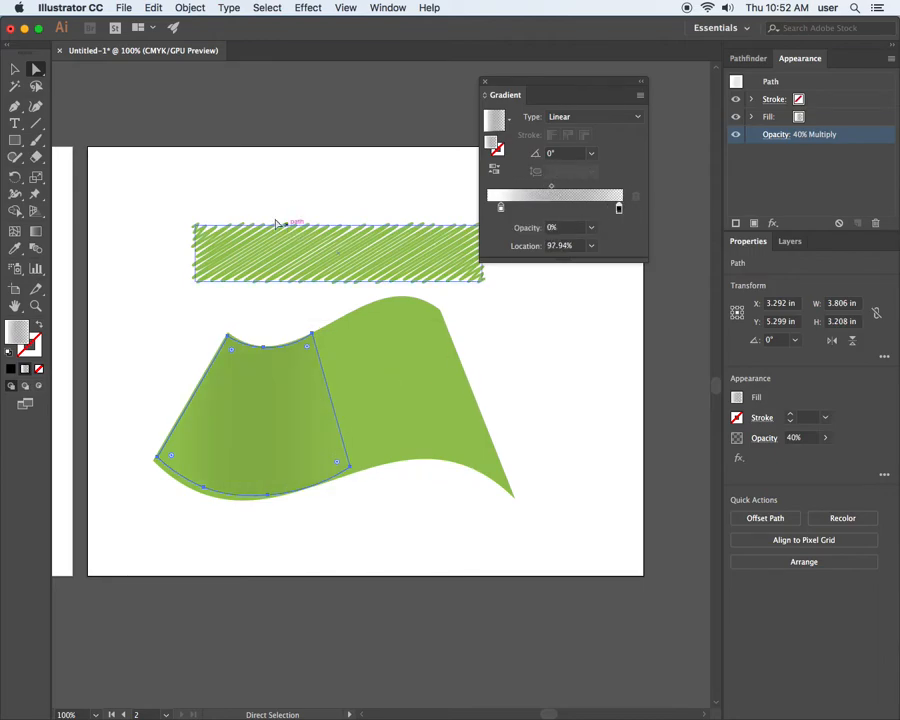
click(235, 176)
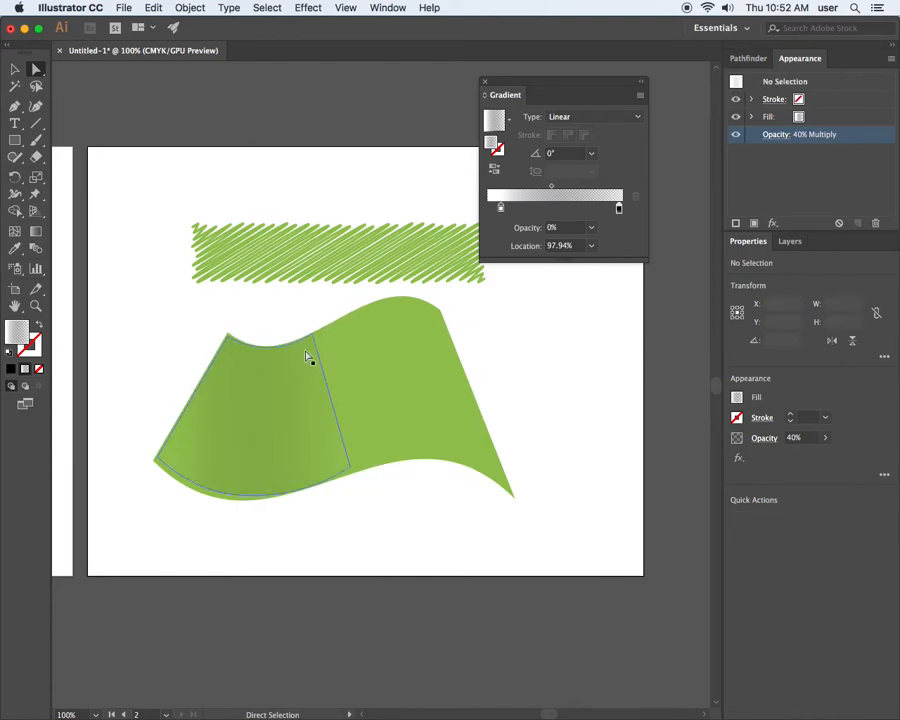
Shift the shading gradient's midpoint closer to the white stop, to about 34%.
drag(621, 211, 541, 188)
click(280, 434)
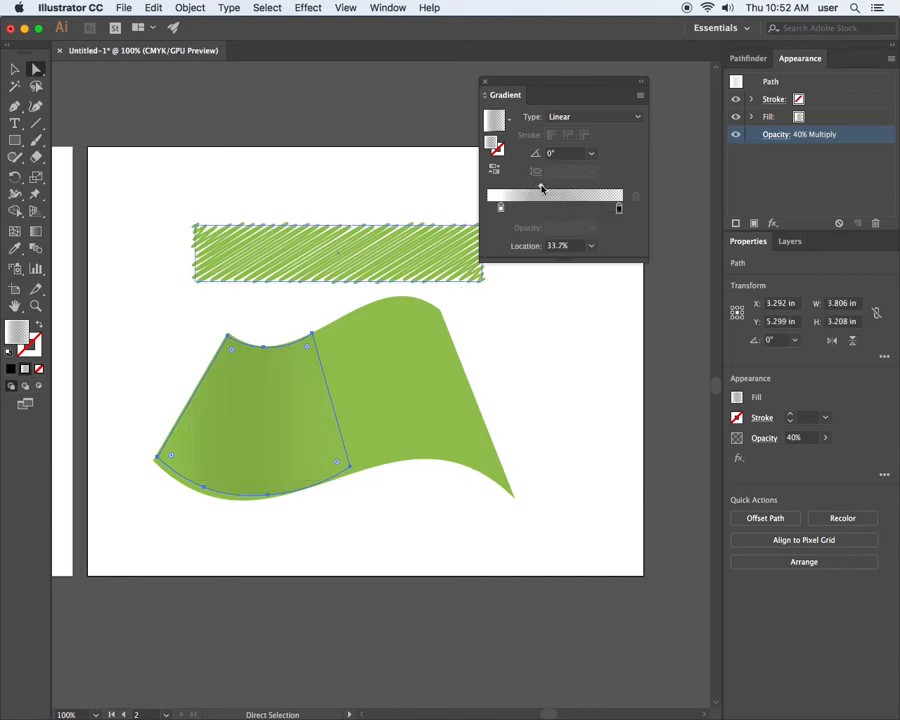
click(279, 189)
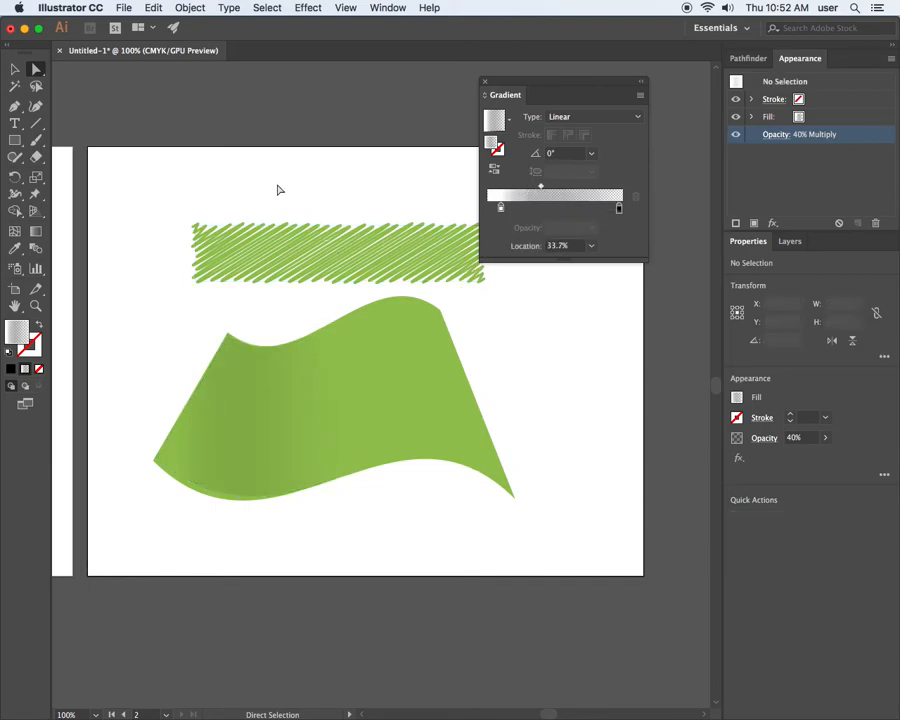
click(541, 187)
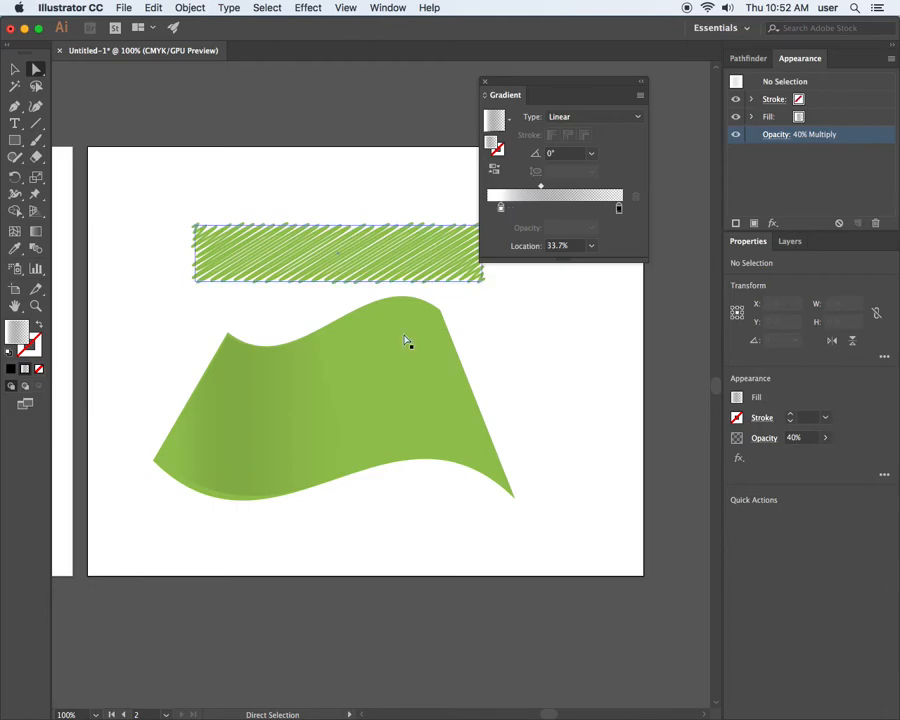
Raise the opacity of the shading shape to 97% and deselect it.
click(300, 424)
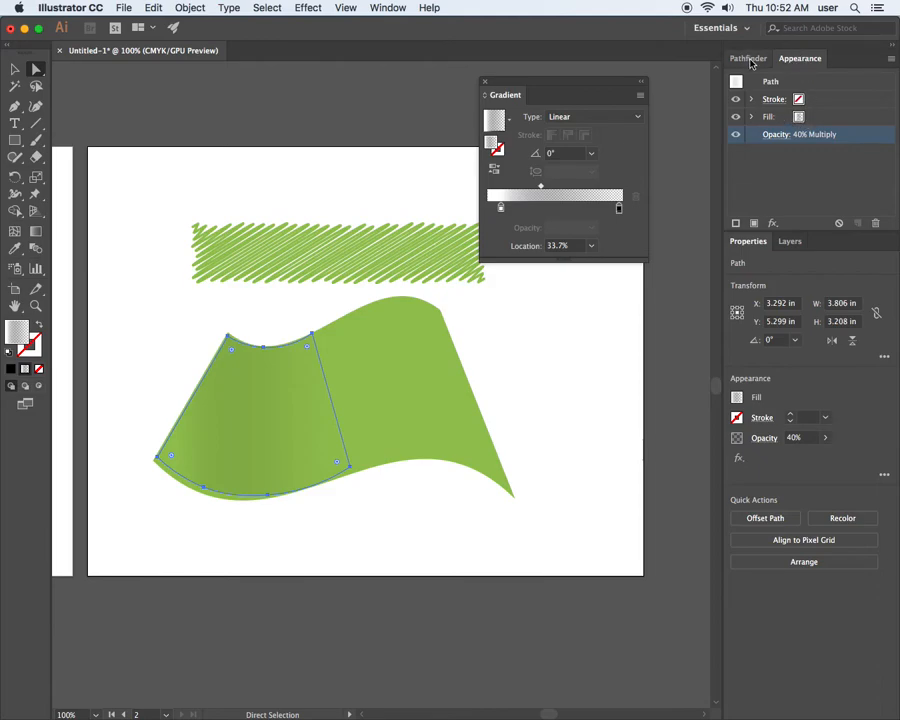
click(782, 138)
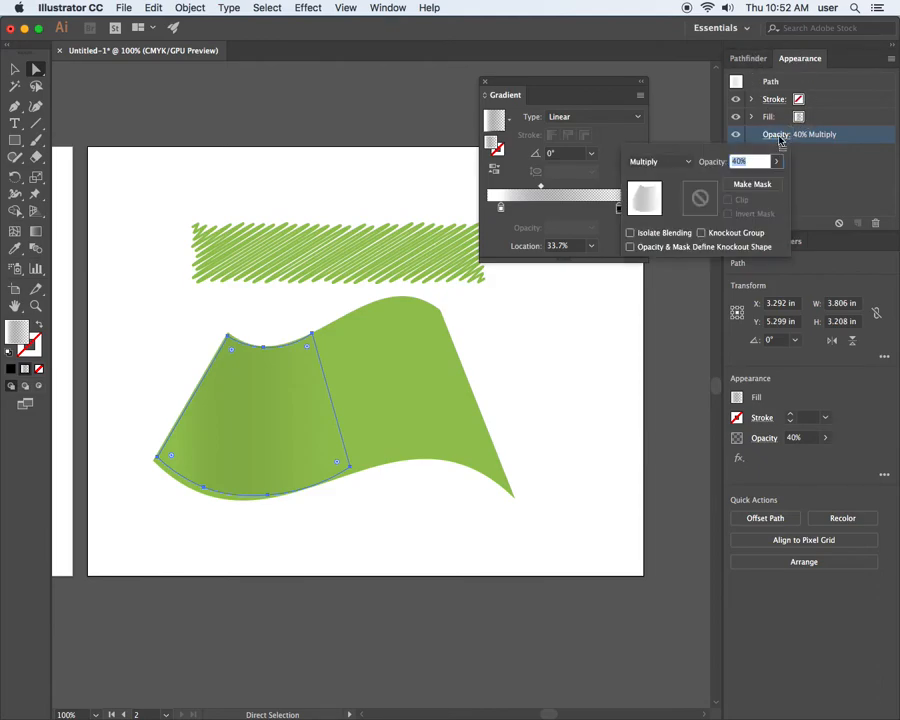
click(776, 161)
drag(744, 180, 772, 184)
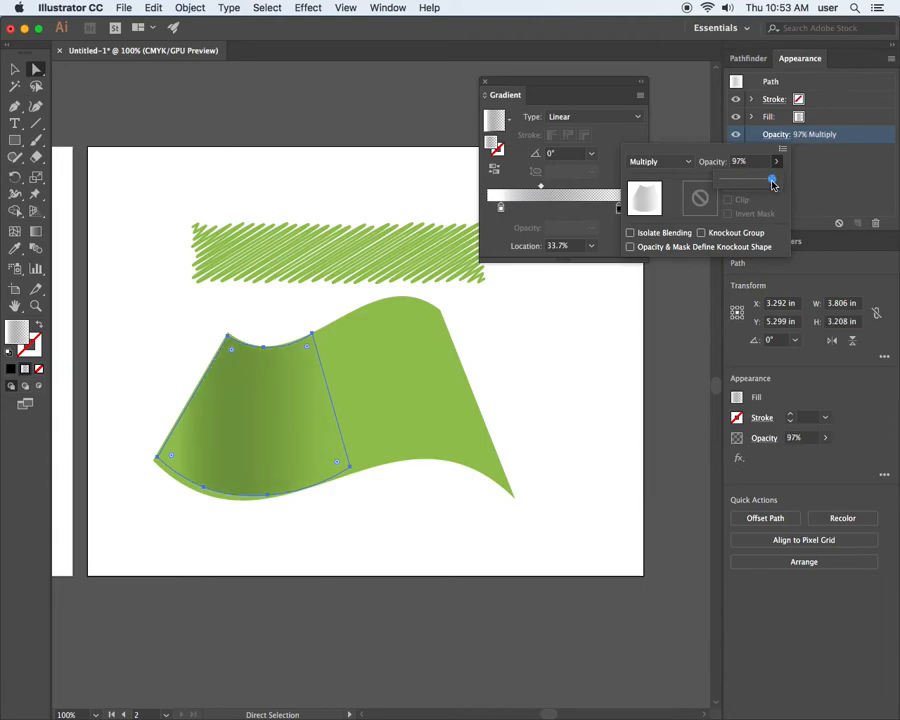
click(338, 183)
click(338, 183)
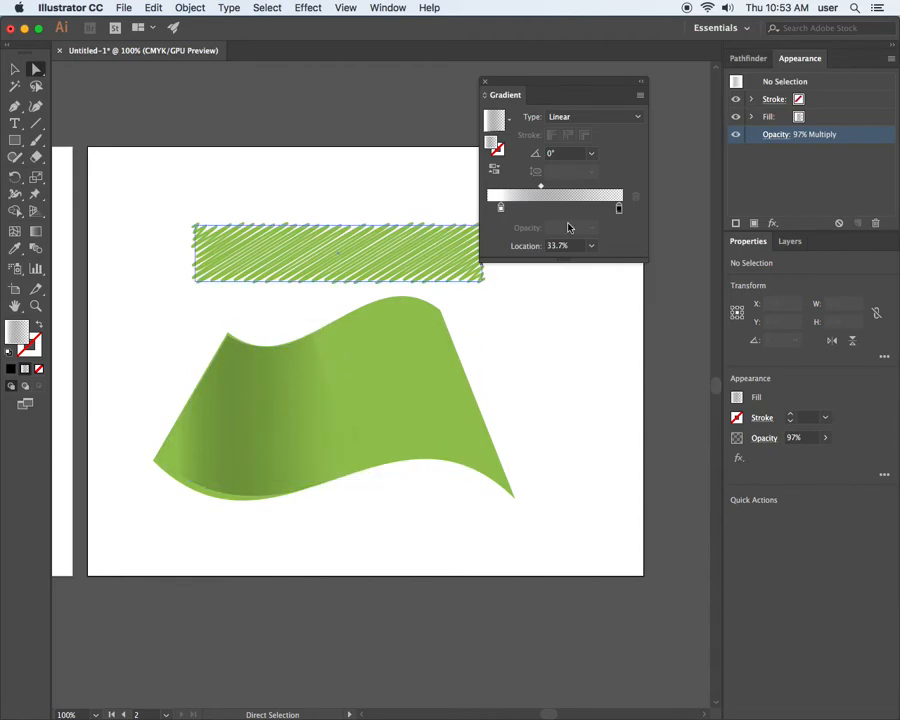
Try several directions for the shading with the Gradient tool, ending at about -22° from the shape's left edge, and deselect it.
click(297, 368)
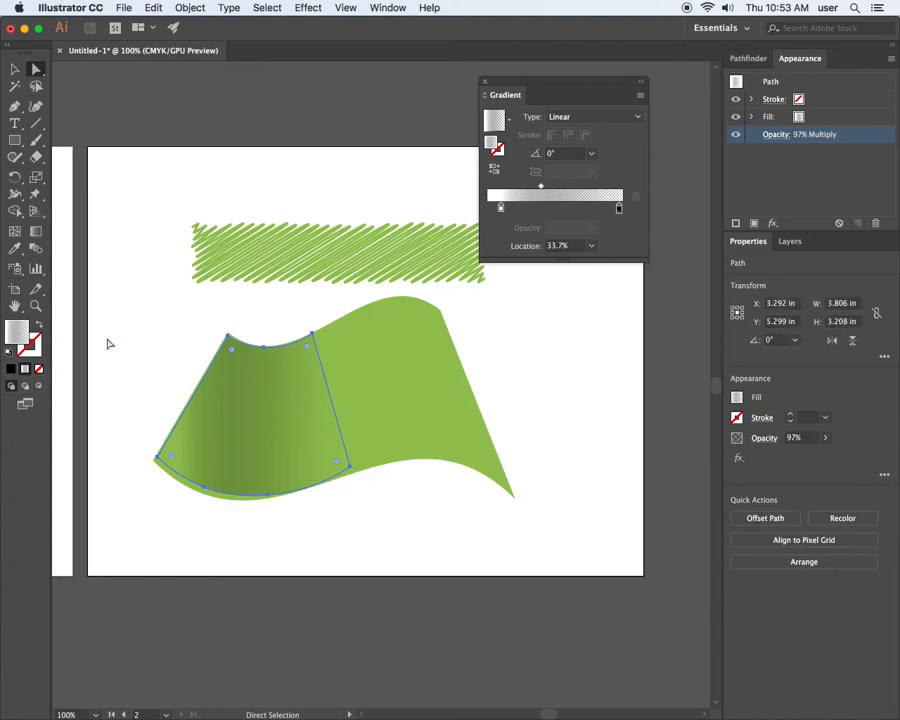
click(36, 233)
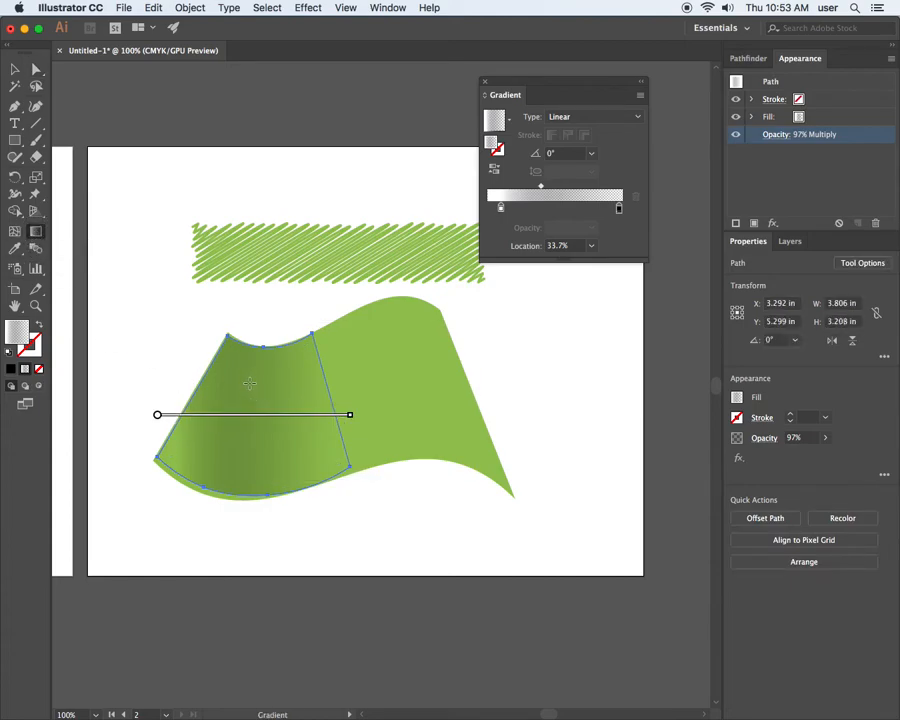
drag(229, 416, 331, 409)
drag(205, 378, 348, 376)
drag(176, 365, 362, 387)
drag(172, 403, 379, 426)
mouse_move(179, 352)
mouse_down()
mouse_move(321, 362)
mouse_move(196, 347)
mouse_move(288, 374)
mouse_move(166, 345)
mouse_move(287, 381)
mouse_move(287, 390)
mouse_up()
drag(177, 355, 295, 412)
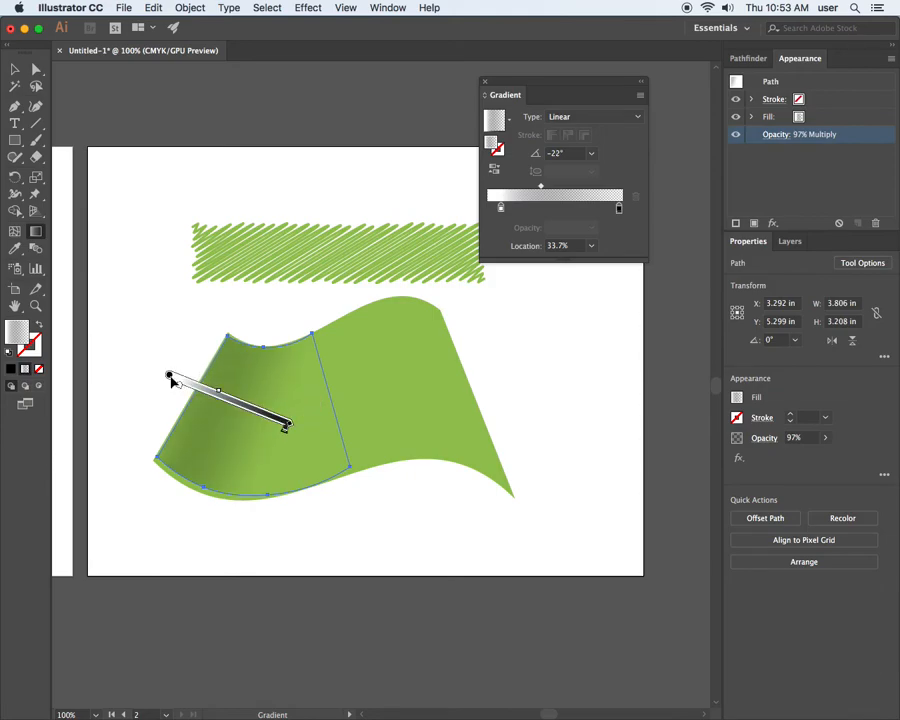
drag(168, 373, 190, 385)
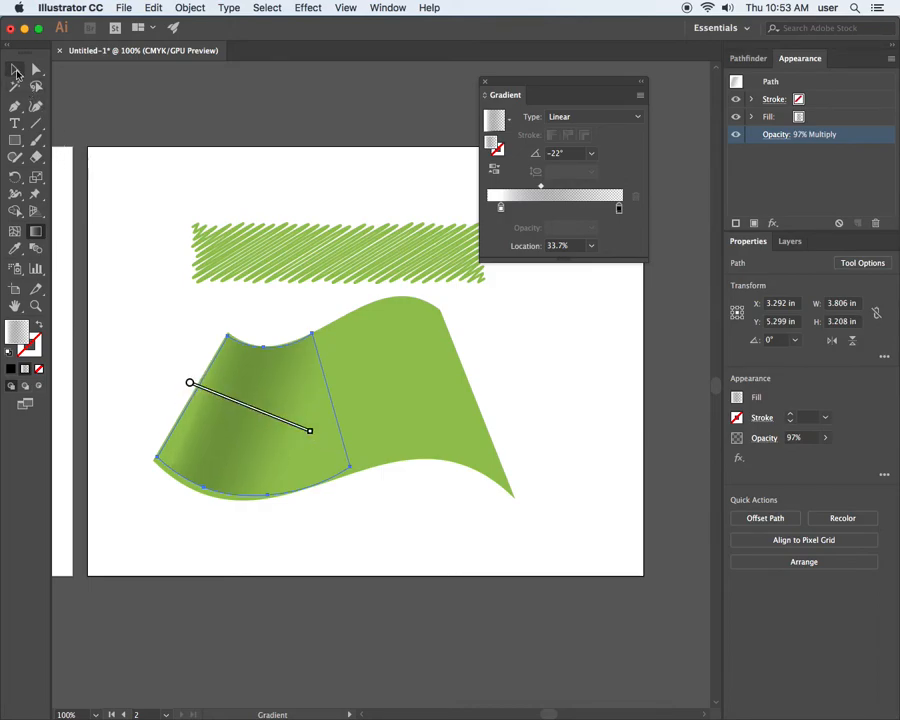
click(17, 74)
click(165, 143)
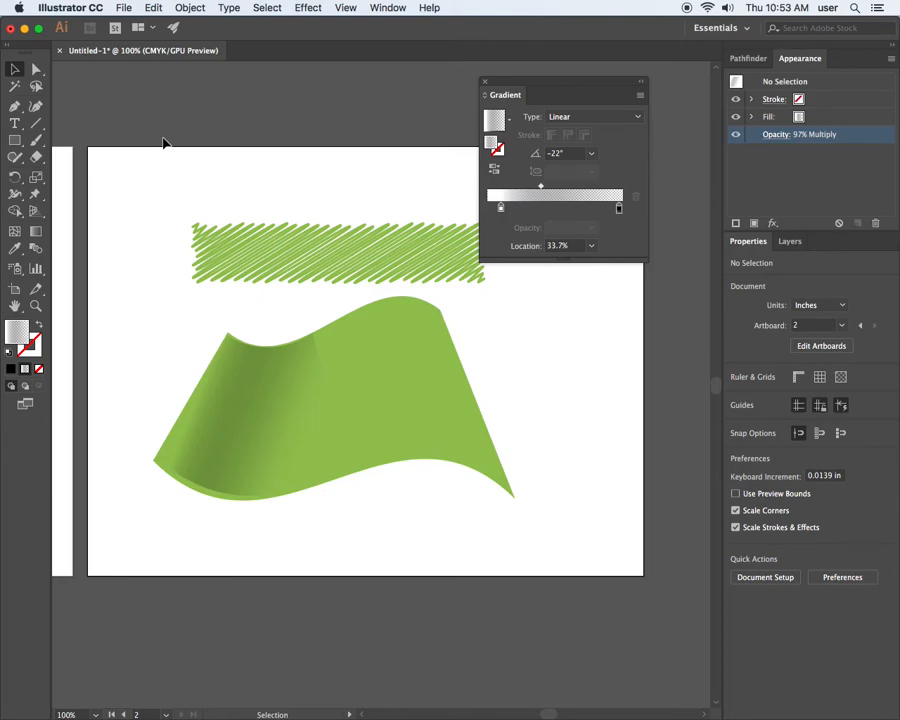
Redraw the shading gradient several times, settling on about -163° from beyond the shape's right edge towards its middle.
click(36, 69)
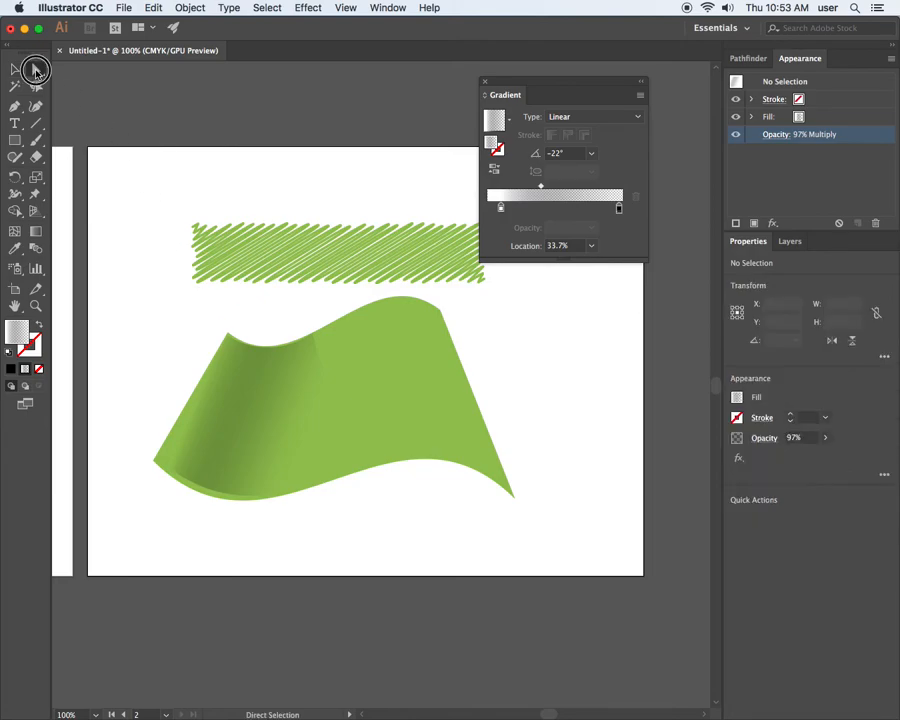
click(202, 488)
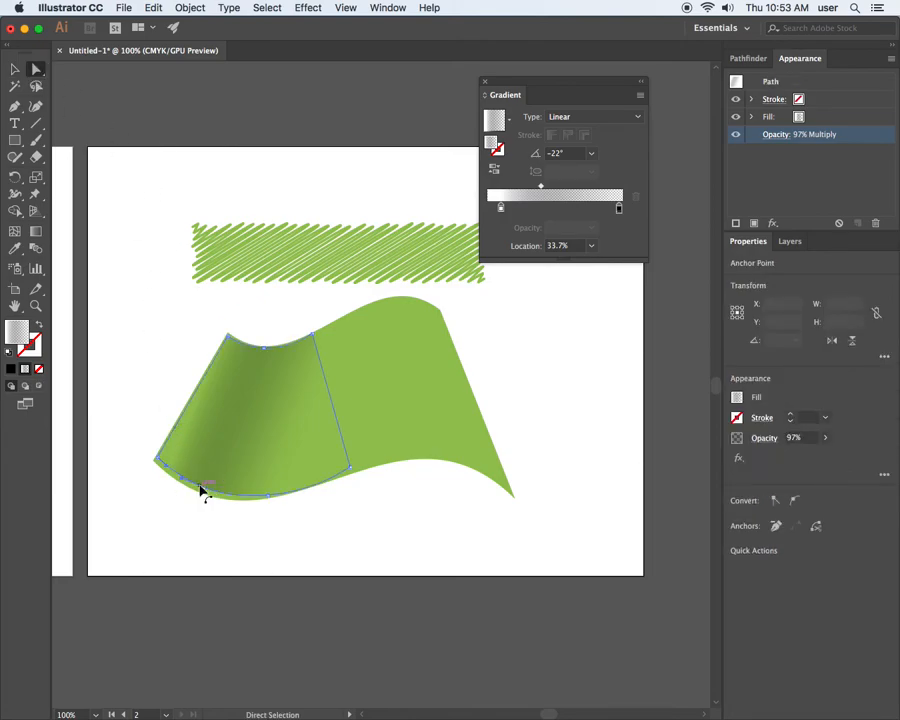
click(245, 381)
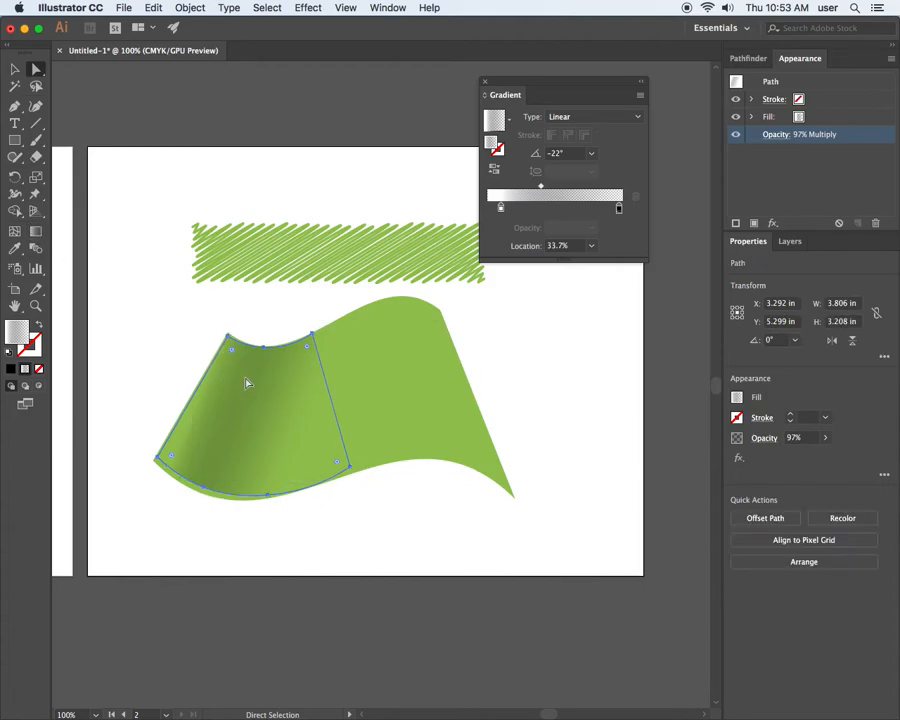
click(37, 232)
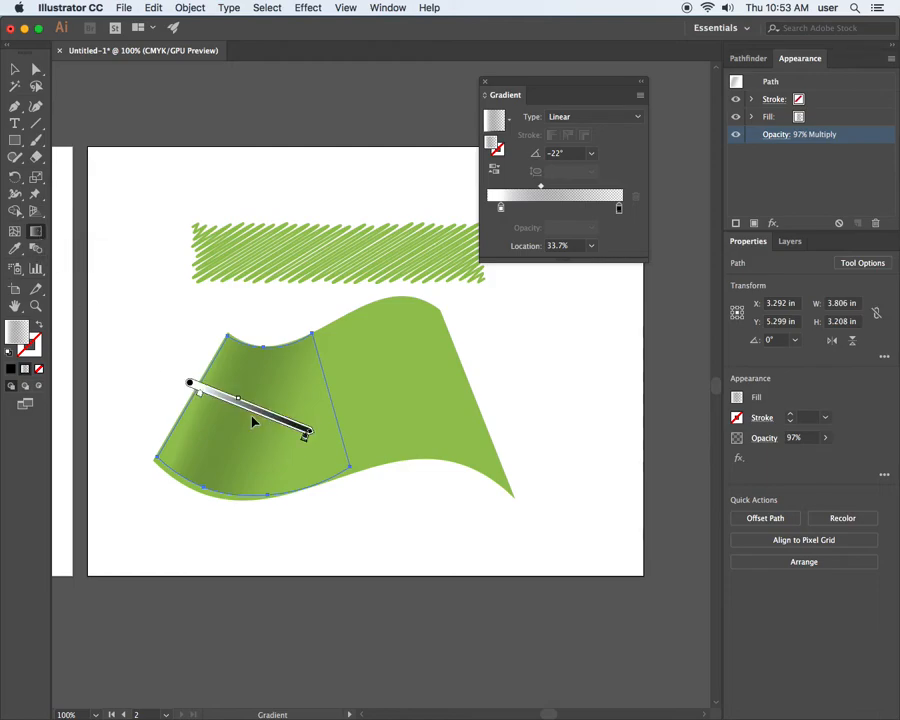
drag(189, 346, 301, 387)
drag(283, 385, 270, 416)
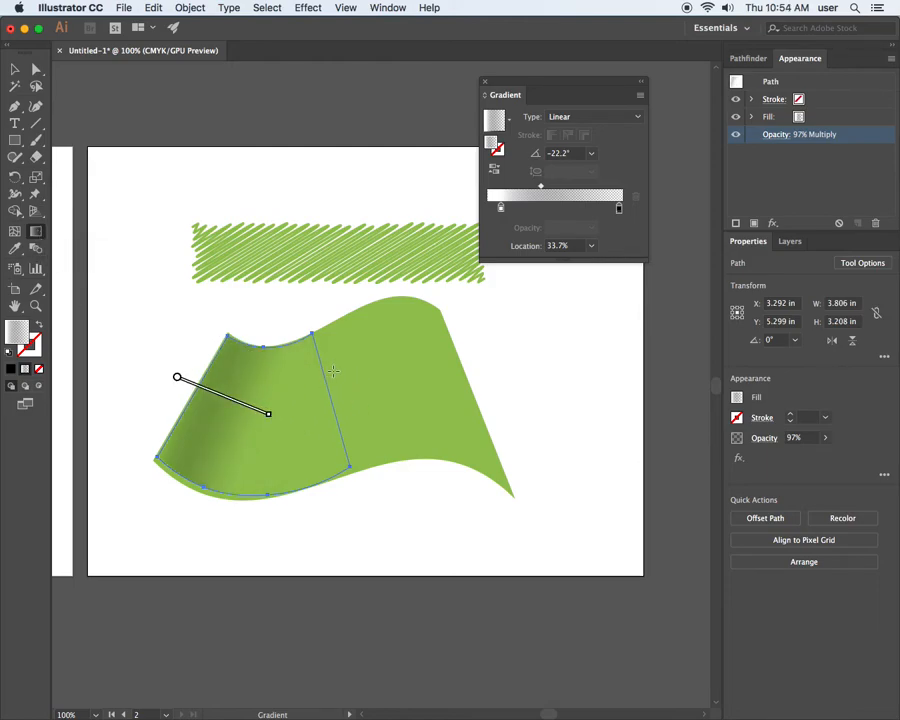
drag(360, 362, 260, 418)
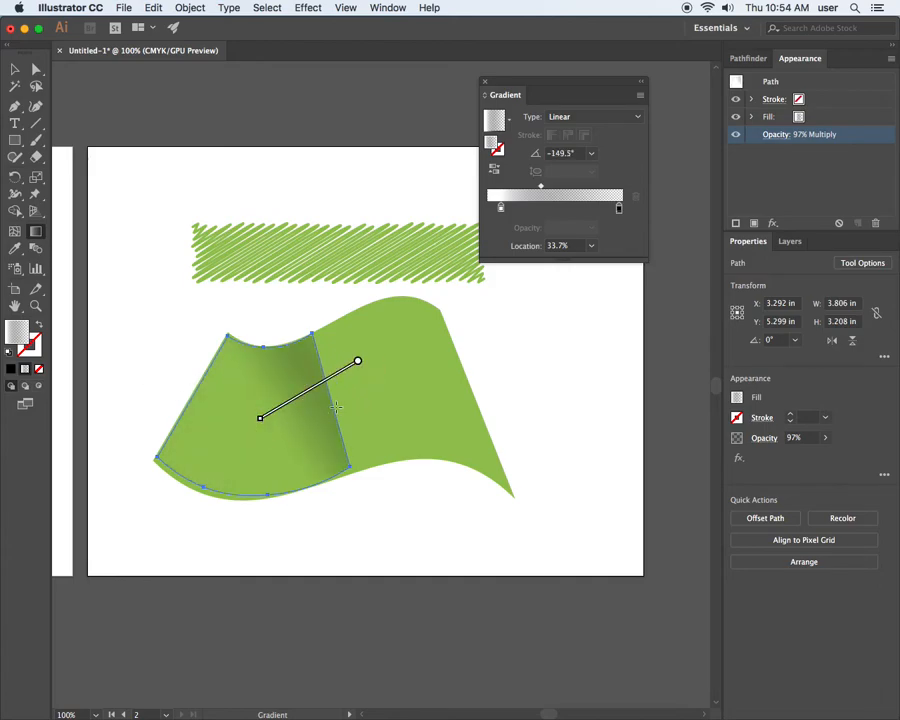
drag(358, 404, 211, 455)
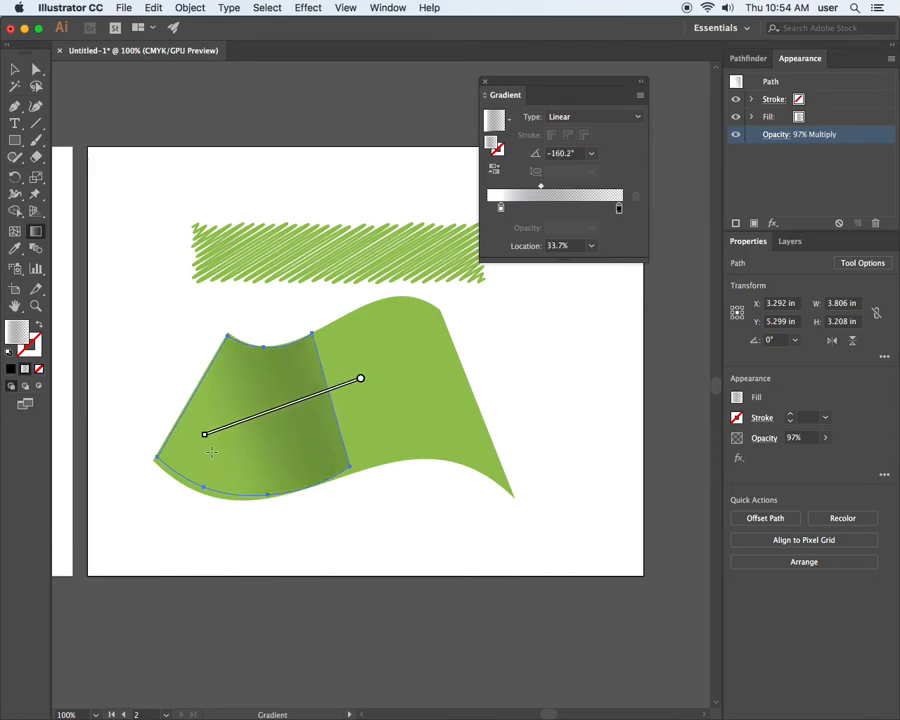
mouse_move(388, 417)
mouse_down()
mouse_move(333, 432)
mouse_move(321, 450)
mouse_up()
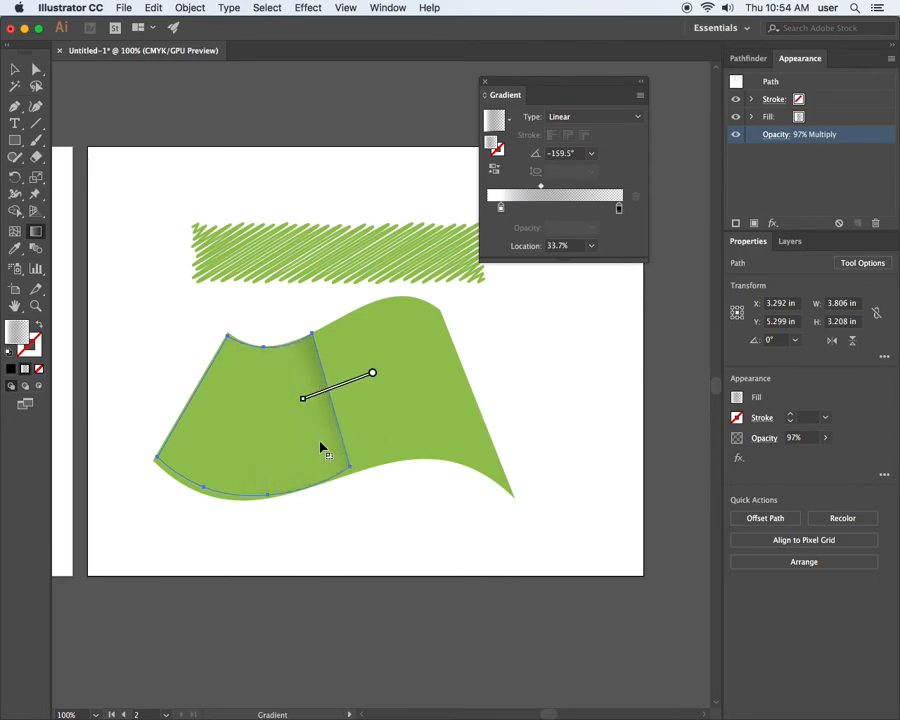
drag(379, 404, 259, 443)
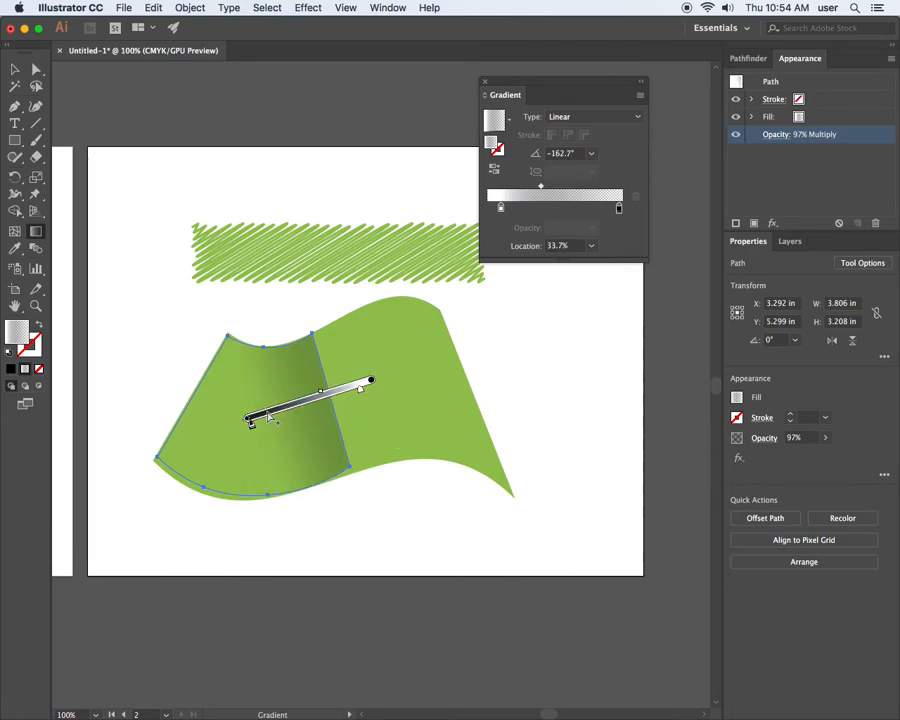
mouse_move(335, 393)
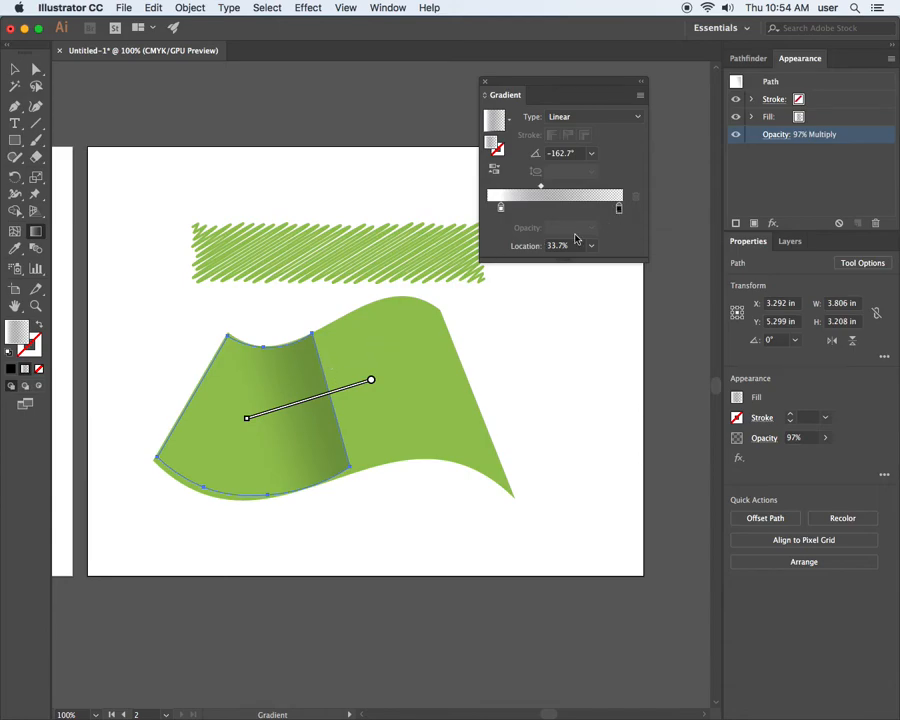
Try several green swatches on the shading gradient's black stop, ending on a bluish green.
click(618, 210)
double_click(619, 210)
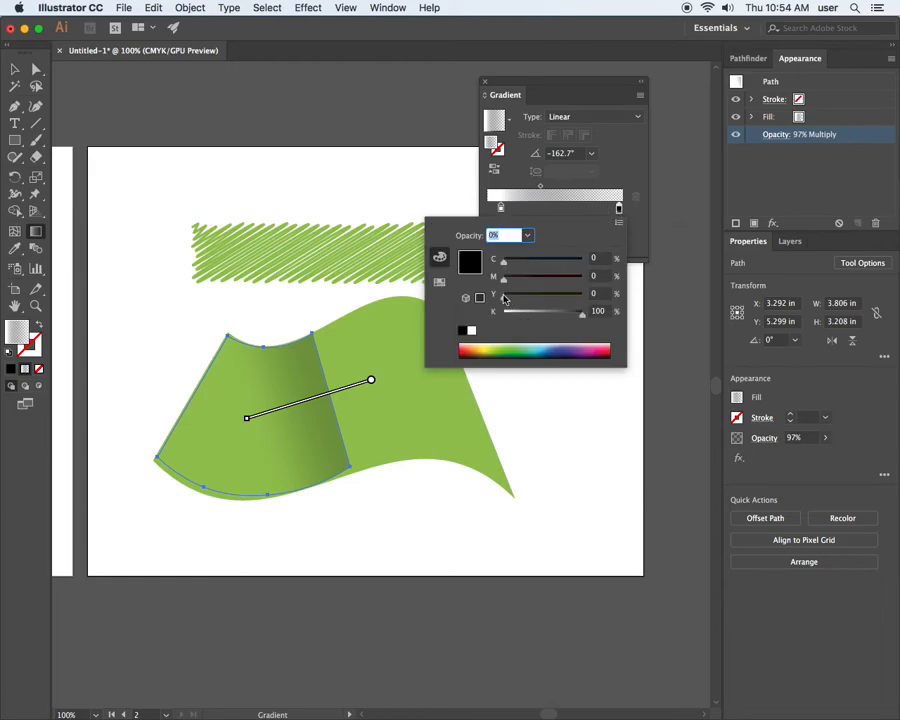
click(439, 281)
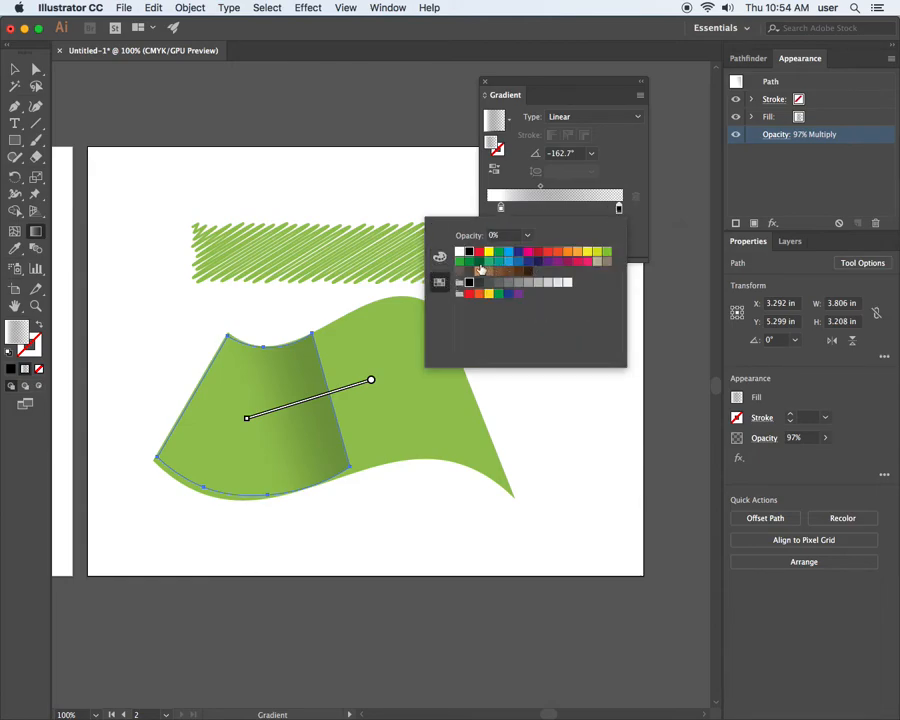
click(499, 252)
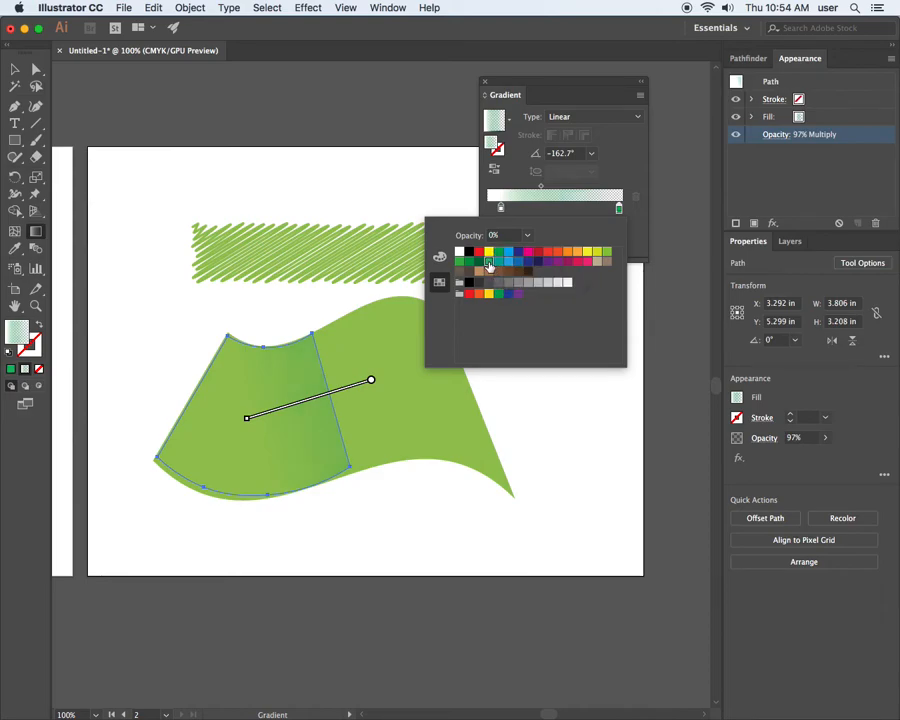
click(459, 262)
click(489, 263)
click(358, 389)
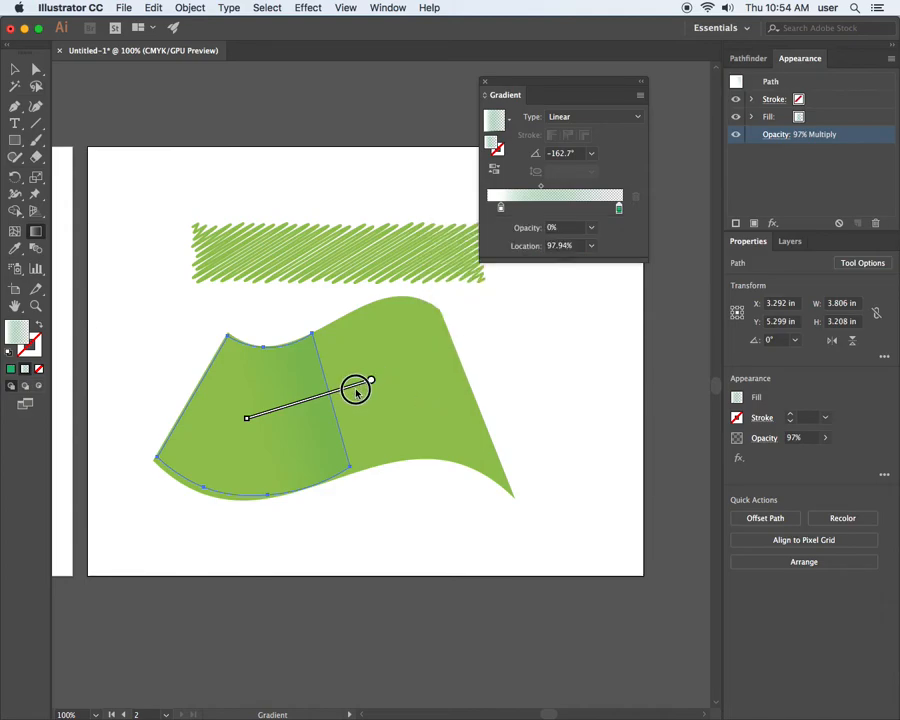
Redraw the shading gradient several times, ending at about 9° from inside the shape to well beyond its right edge.
drag(208, 429, 232, 431)
drag(372, 384, 203, 436)
drag(397, 408, 431, 394)
drag(235, 438, 433, 413)
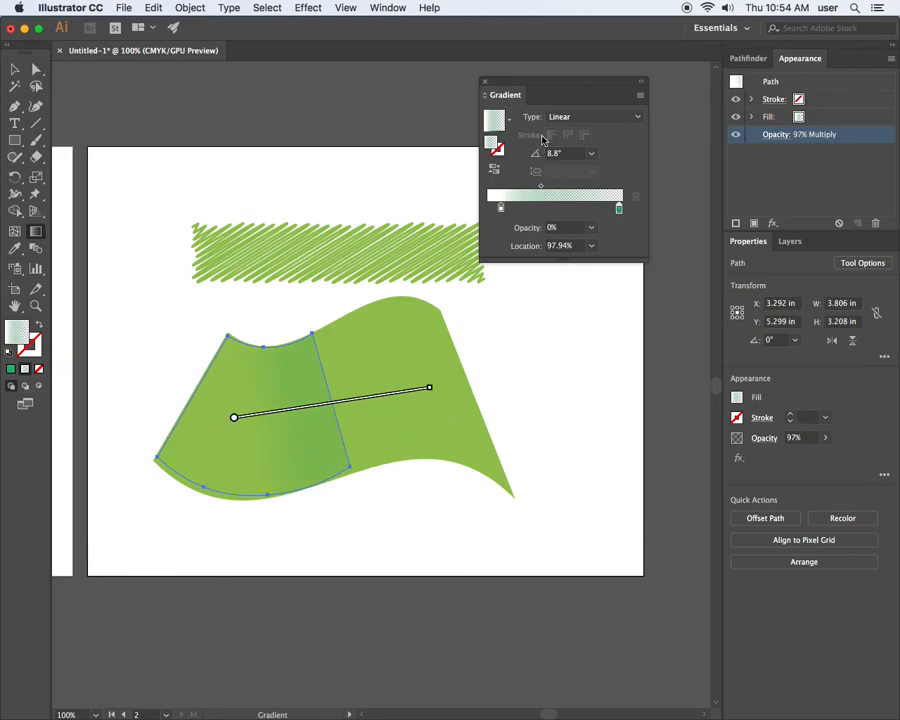
Change the shading shape's blending mode to Normal.
click(577, 117)
click(579, 118)
click(785, 136)
click(664, 162)
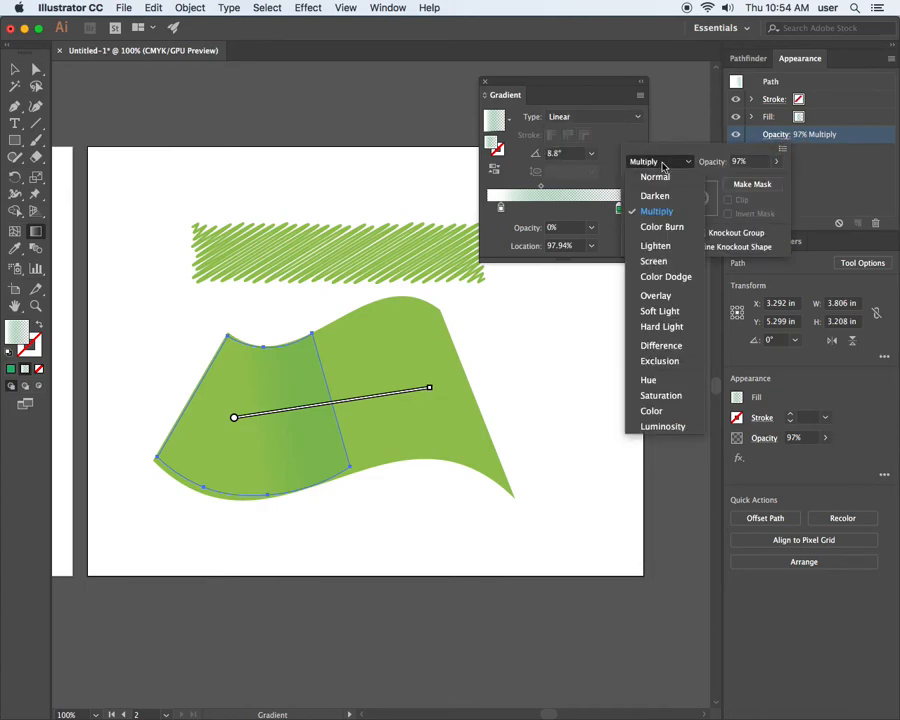
click(661, 177)
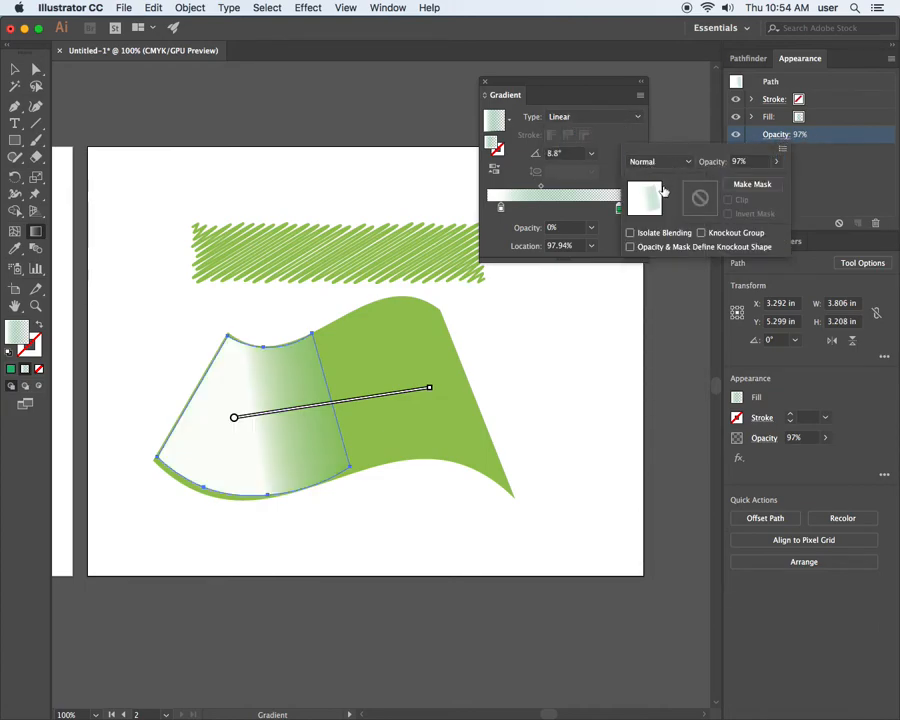
Set the green gradient stop's opacity to 100% and recolor it with the C=75 M=0 Y=100 K=0 swatch.
click(501, 209)
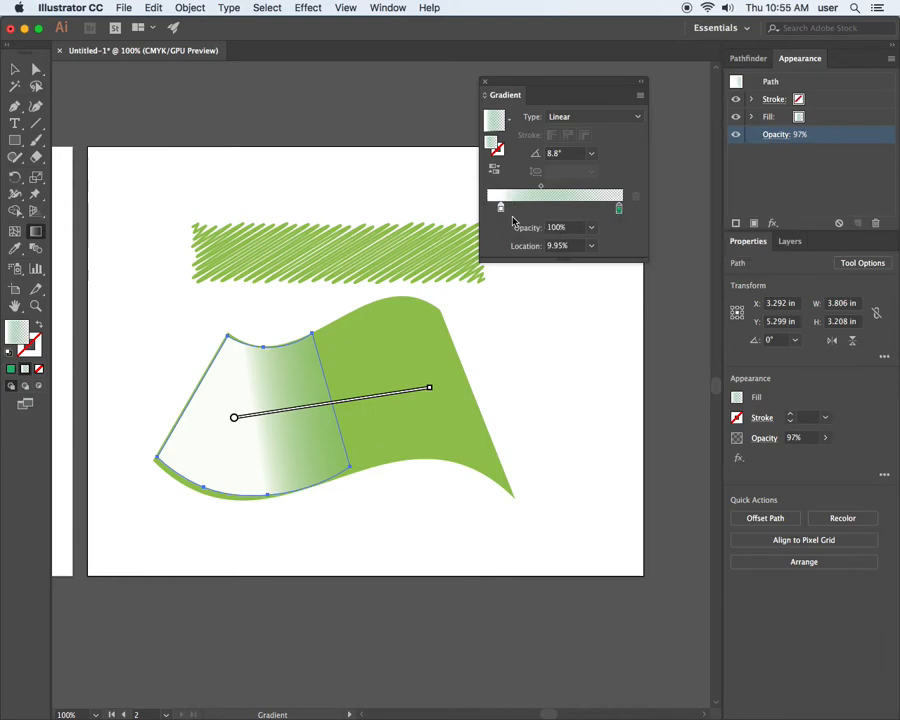
click(619, 208)
click(591, 232)
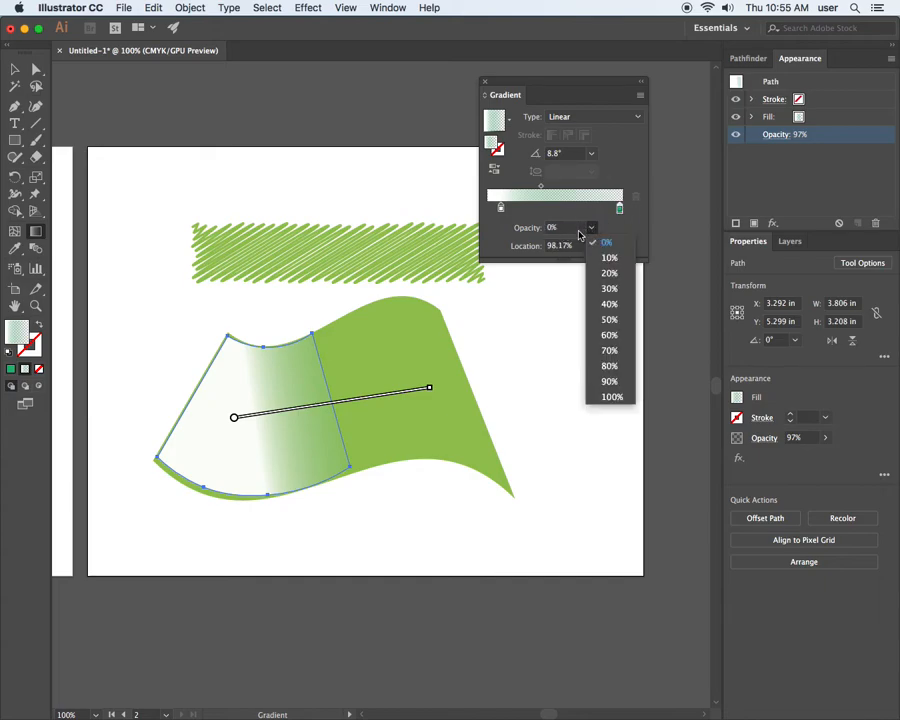
click(616, 397)
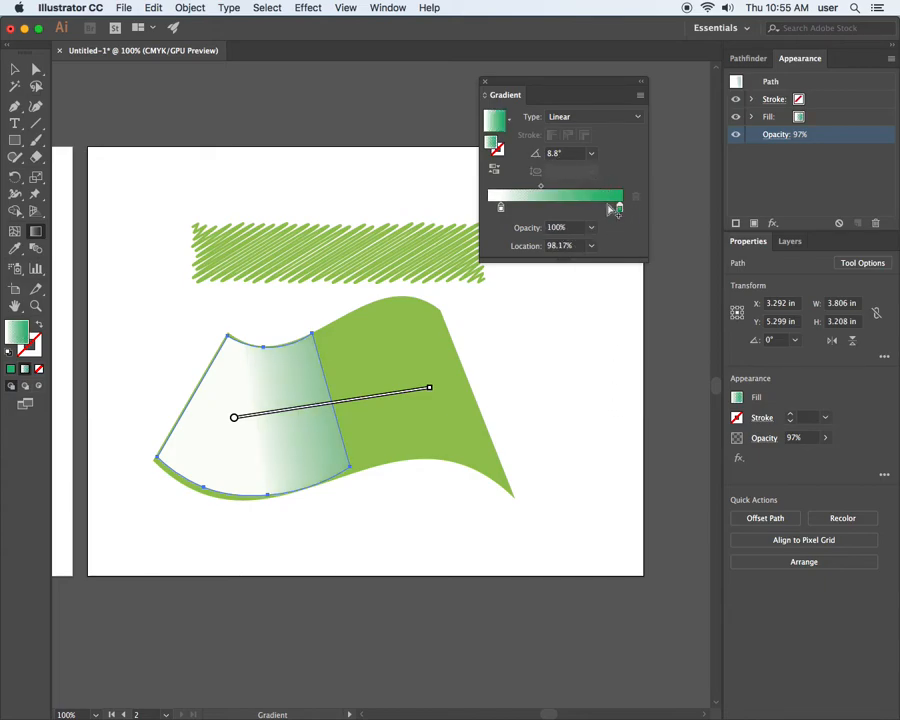
click(776, 134)
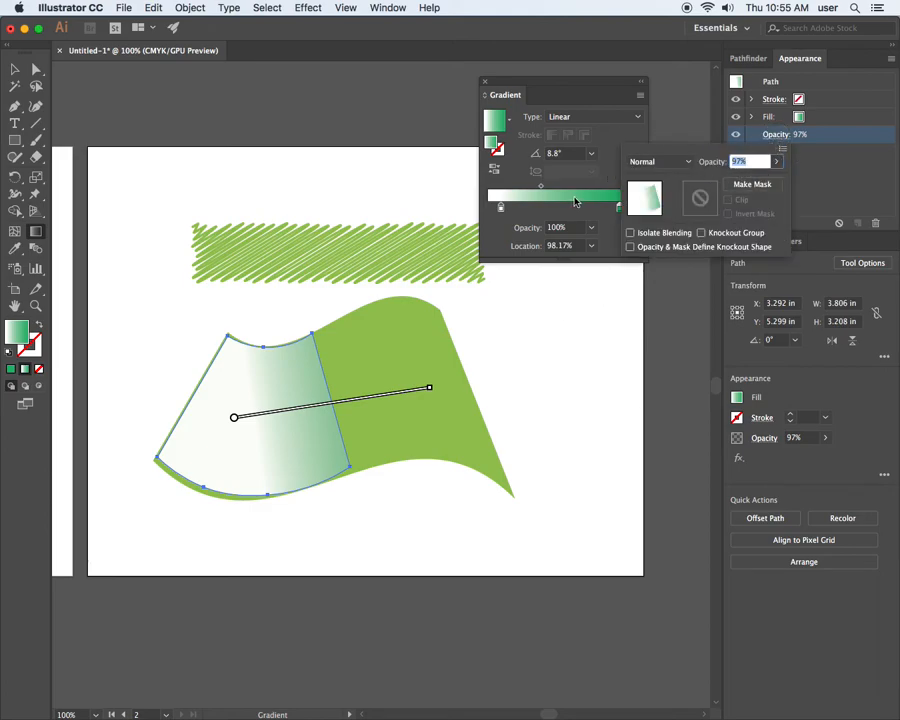
click(618, 209)
double_click(618, 207)
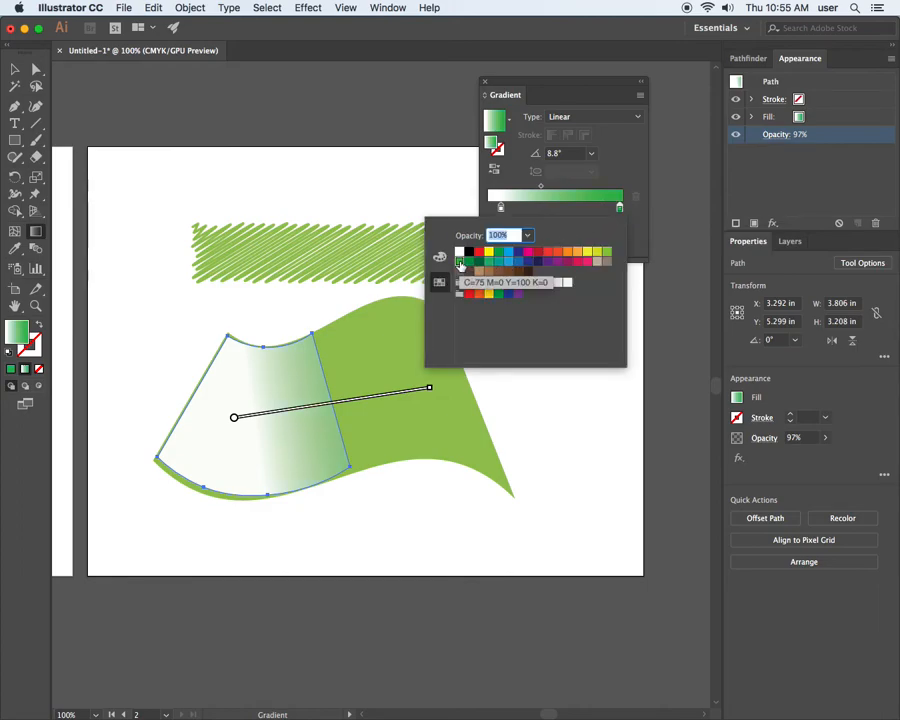
Set the white gradient stop's opacity to 0%.
click(501, 208)
double_click(501, 208)
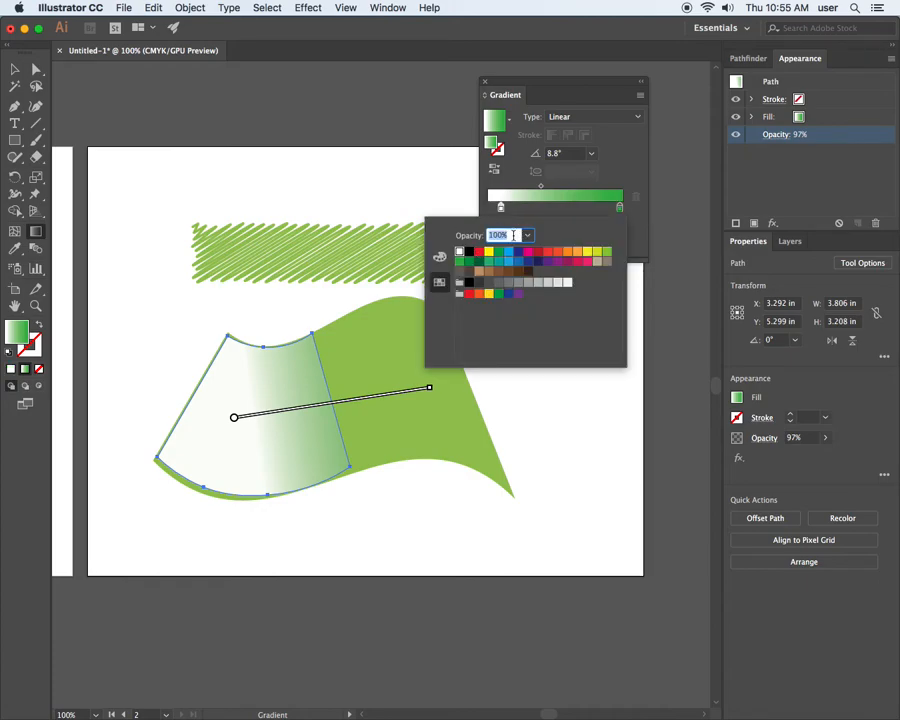
click(542, 215)
click(591, 227)
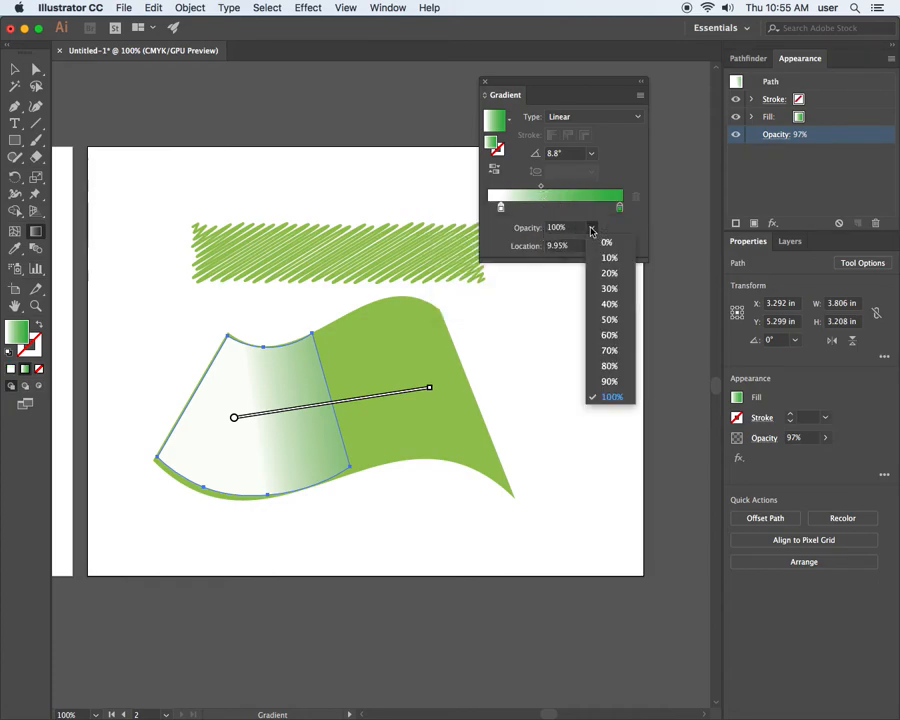
click(611, 244)
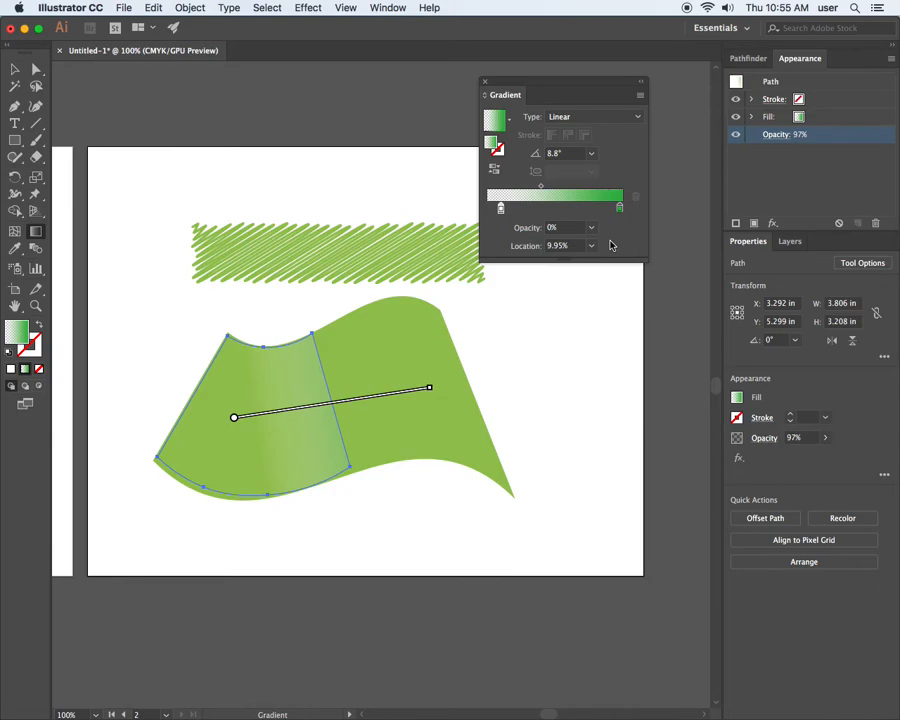
Redraw the gradient at about -18° from the shape's left edge and recolor its green stop with the light green swatch matching the flag.
drag(173, 385, 298, 422)
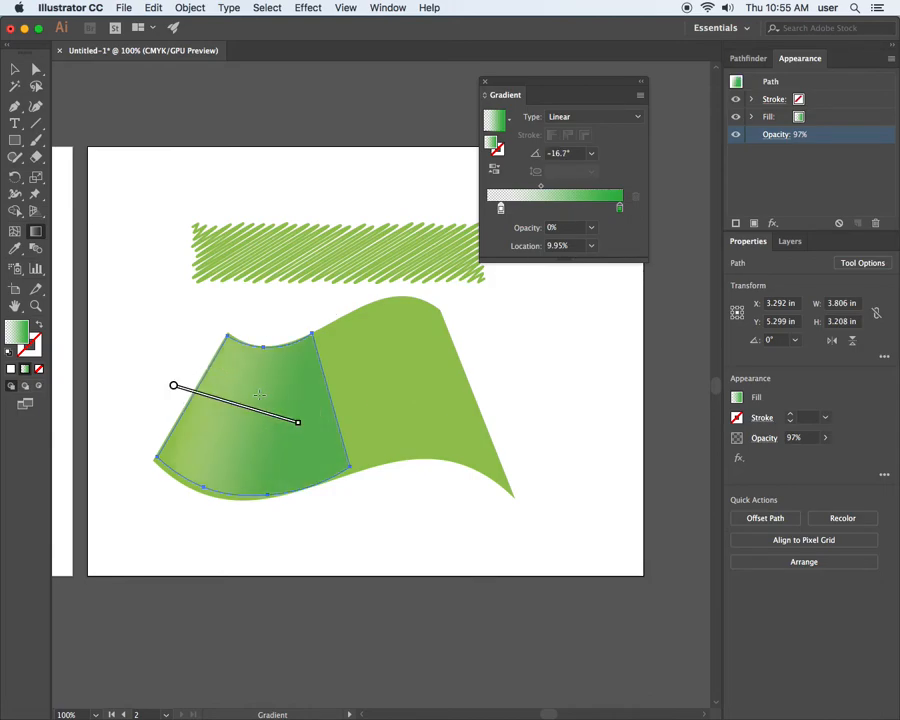
drag(201, 360, 363, 407)
drag(191, 385, 302, 426)
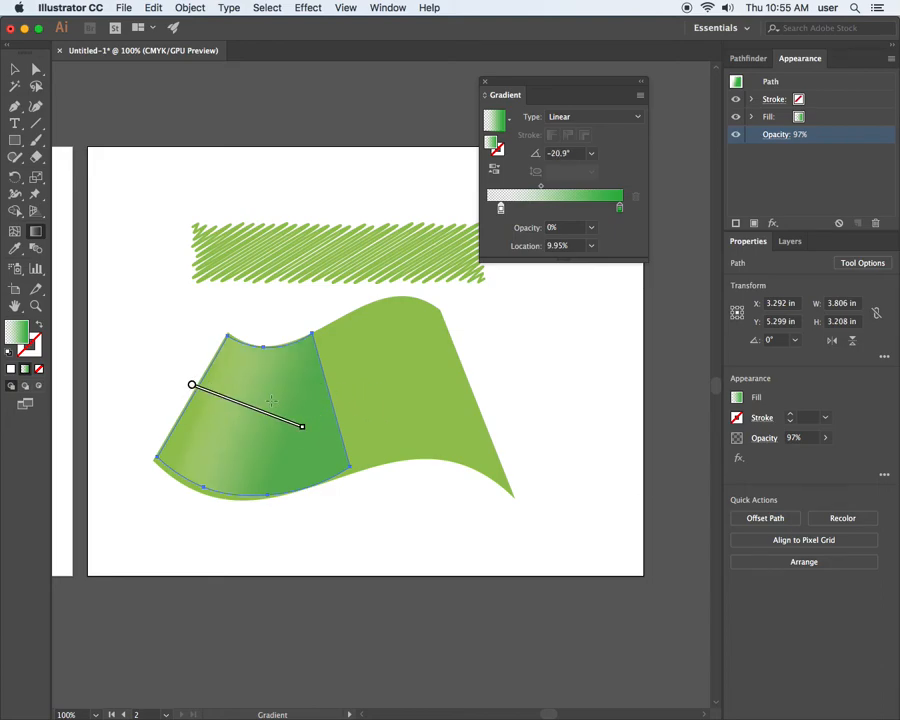
drag(211, 354, 300, 384)
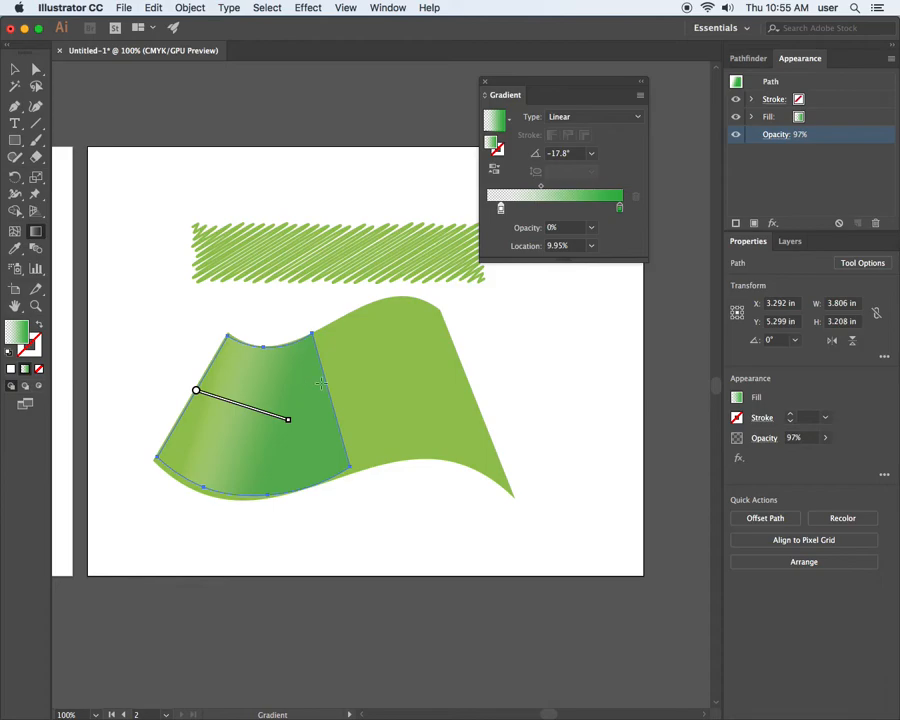
double_click(619, 207)
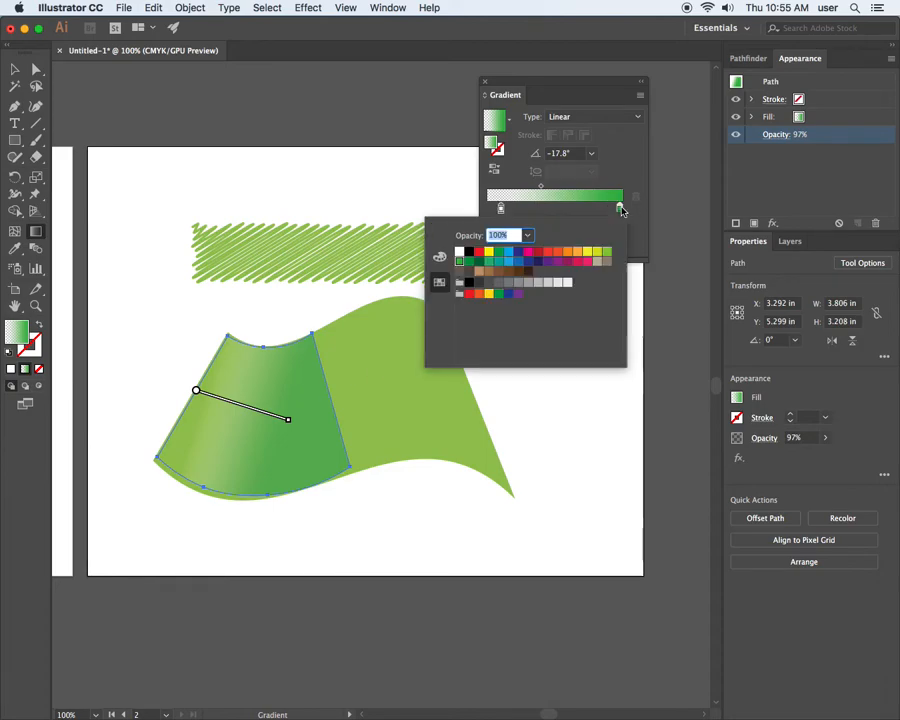
click(607, 254)
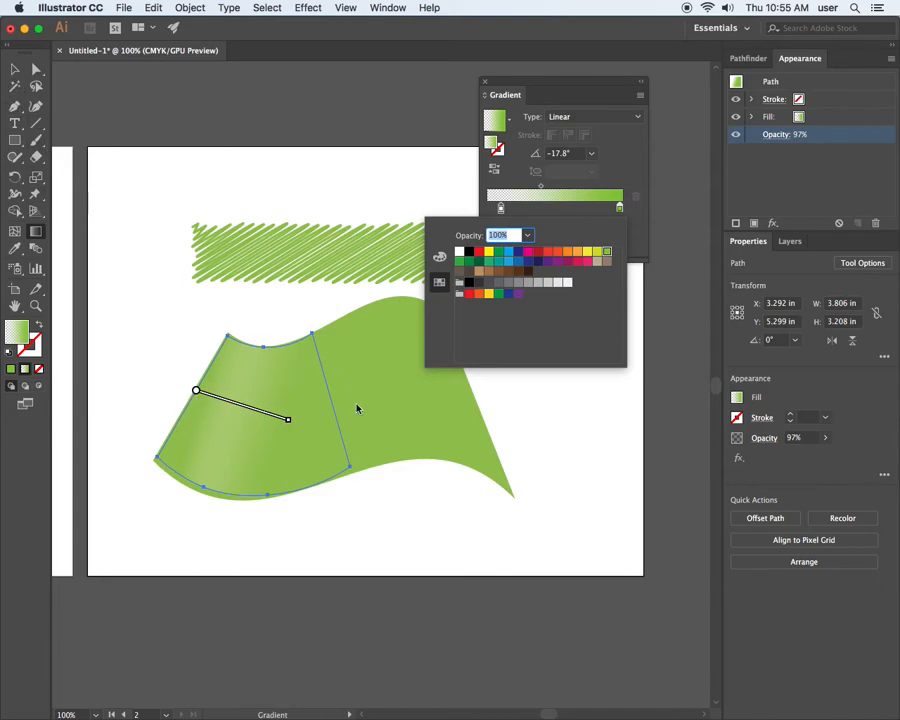
Try further gradient directions with the Gradient tool, settling on about -11.5° from beyond the shape's left edge to its middle.
click(36, 233)
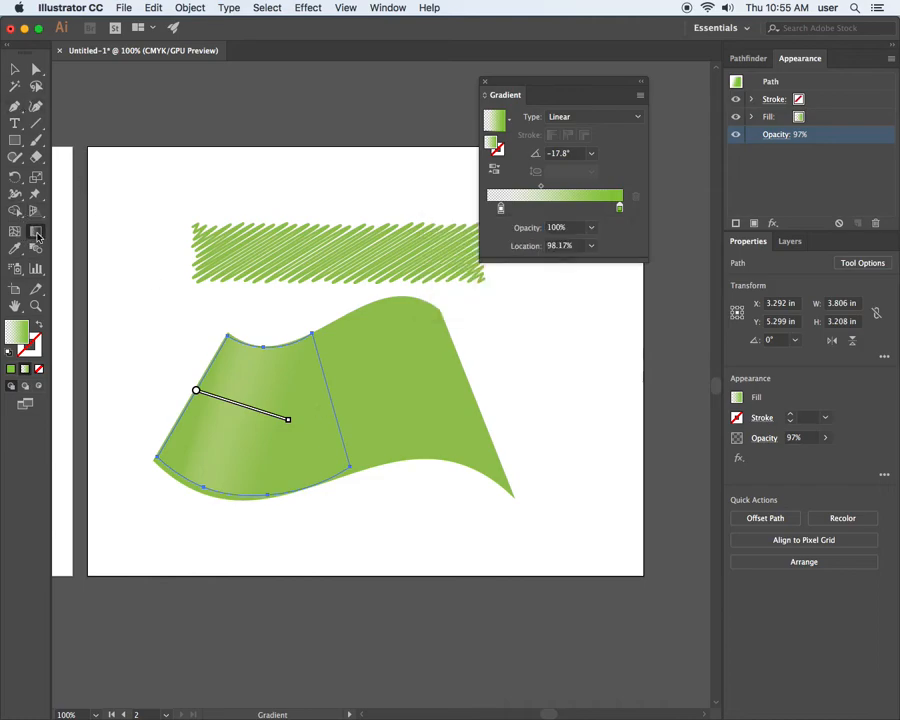
drag(214, 405, 382, 429)
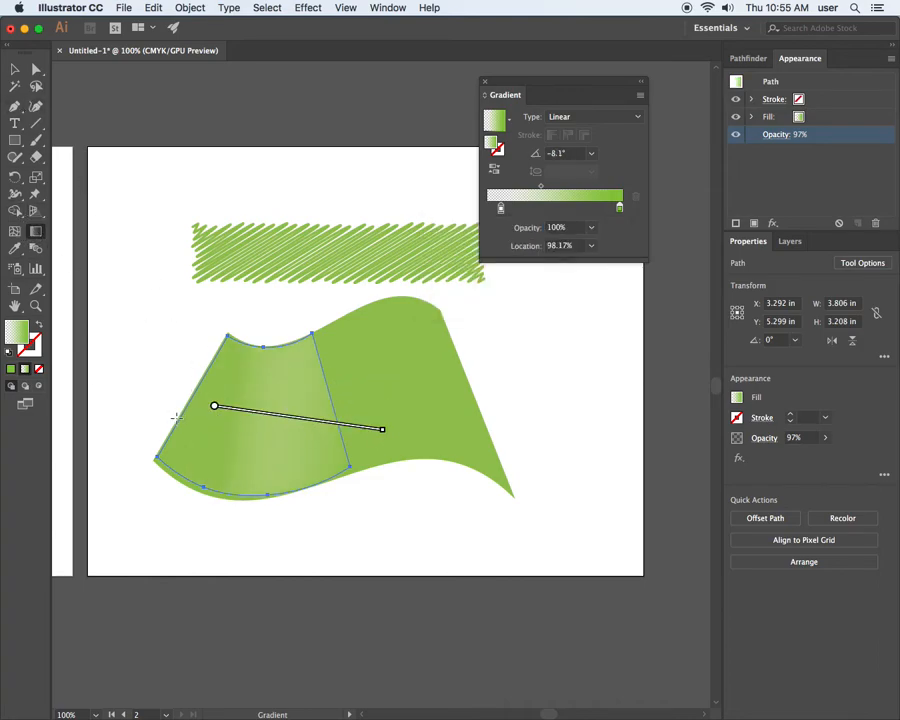
drag(157, 408, 384, 473)
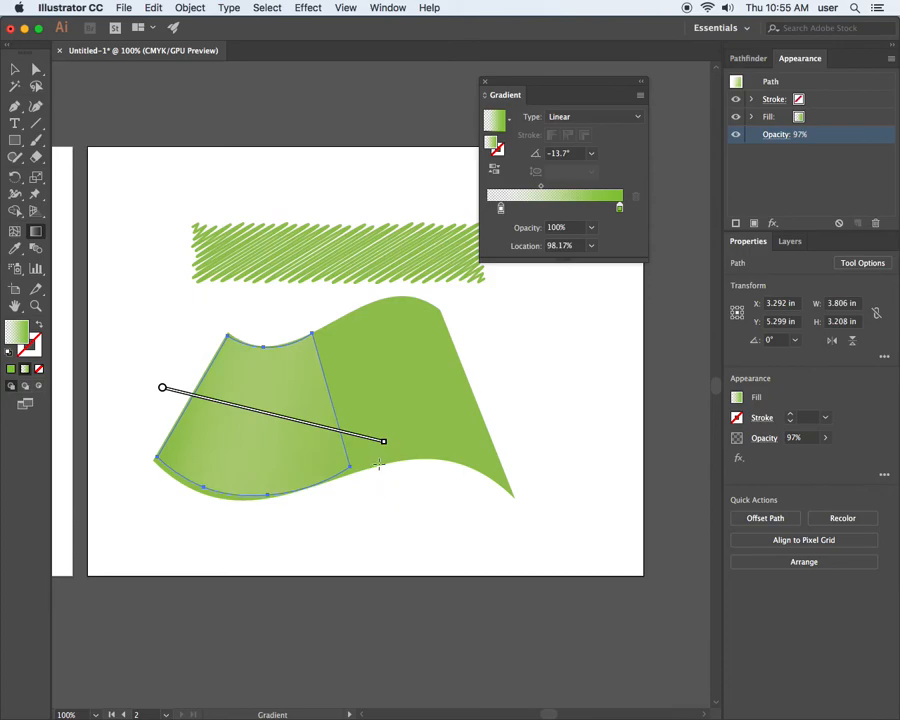
mouse_move(125, 423)
mouse_down()
mouse_move(396, 464)
mouse_move(273, 461)
mouse_up()
drag(370, 401, 204, 478)
drag(386, 353, 275, 423)
drag(362, 386, 136, 446)
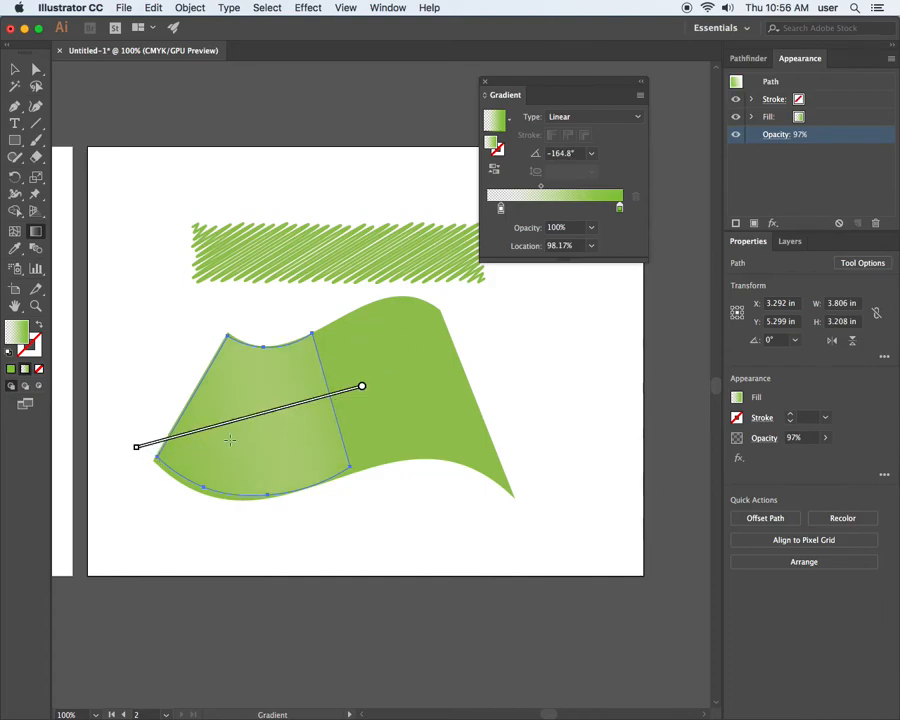
mouse_move(266, 412)
mouse_down()
mouse_move(174, 398)
mouse_move(180, 348)
mouse_move(240, 372)
mouse_move(239, 399)
mouse_up()
mouse_move(207, 344)
mouse_down()
mouse_move(255, 396)
mouse_move(249, 420)
mouse_up()
mouse_move(190, 367)
mouse_down()
mouse_move(273, 431)
mouse_move(300, 437)
mouse_move(230, 406)
mouse_move(195, 416)
mouse_move(275, 404)
mouse_move(292, 418)
mouse_up()
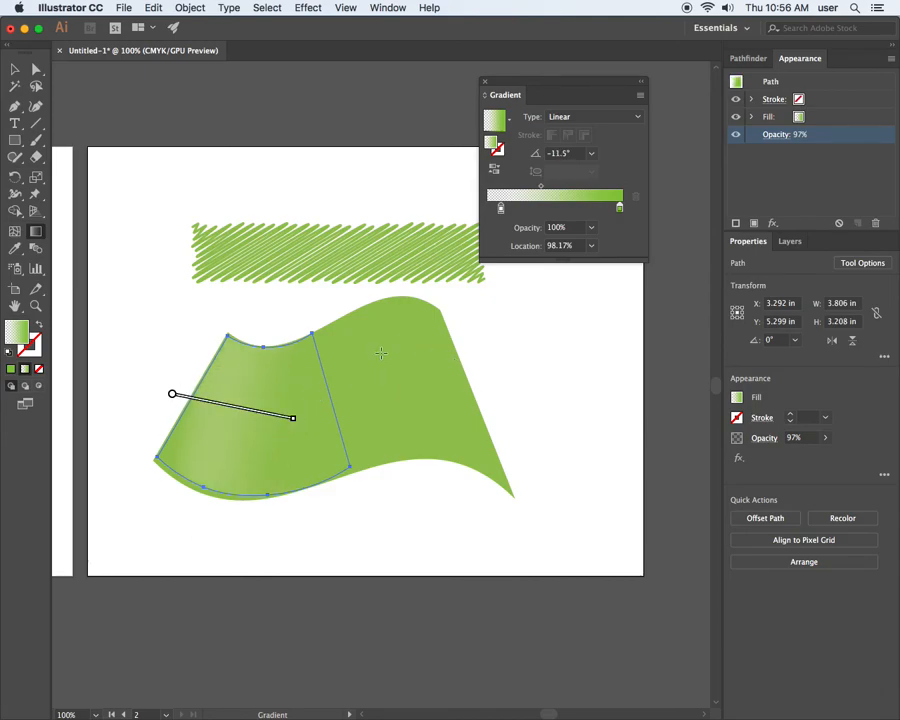
Fit the shading shape's upper-left anchor to the flag's corner with the Direct Selection tool and deselect it.
click(36, 69)
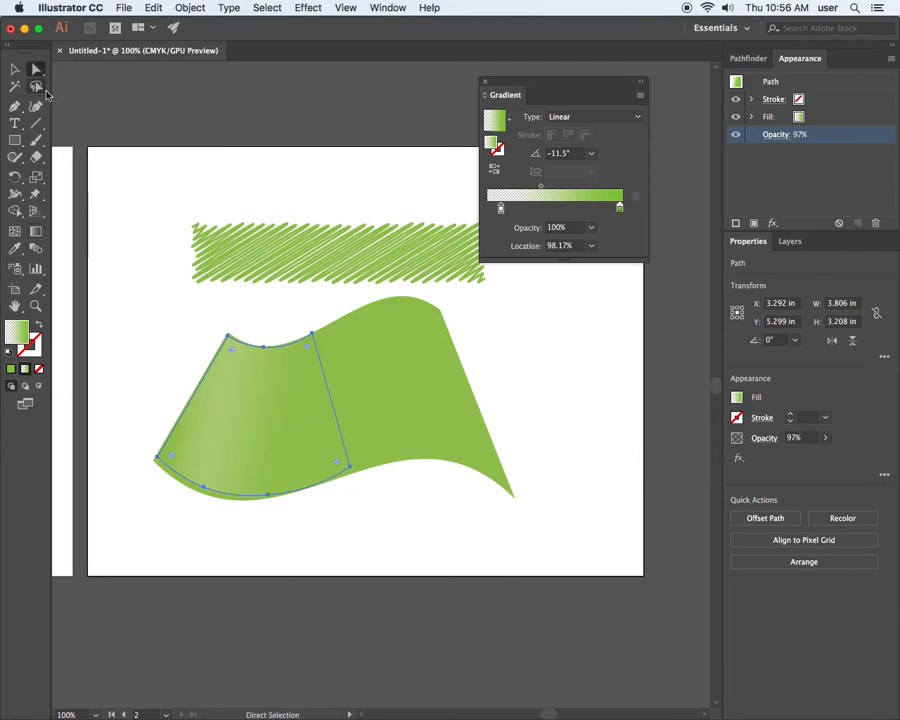
click(195, 539)
click(205, 487)
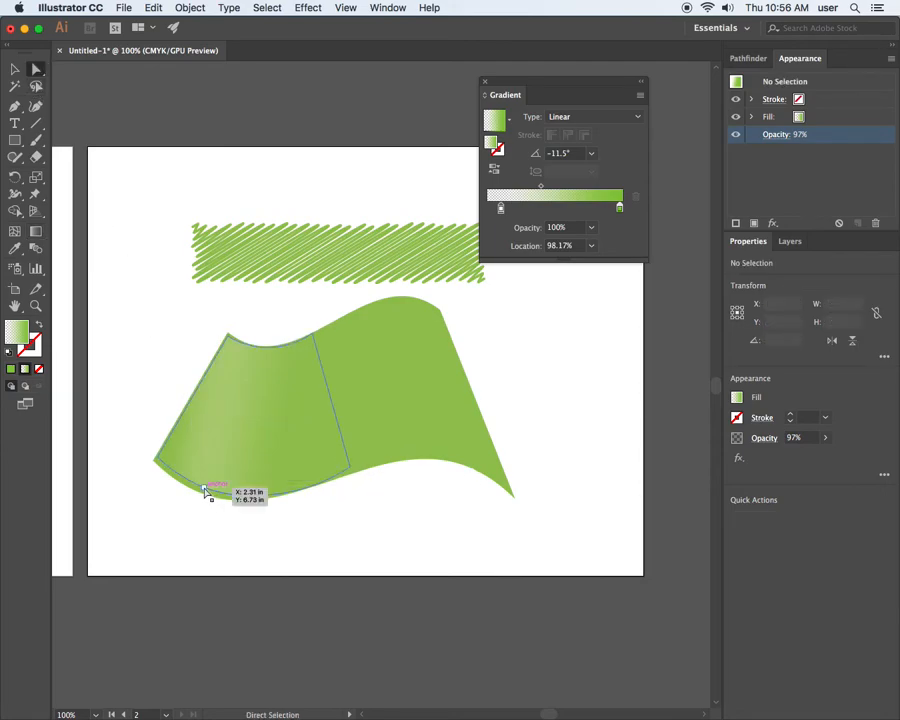
click(330, 518)
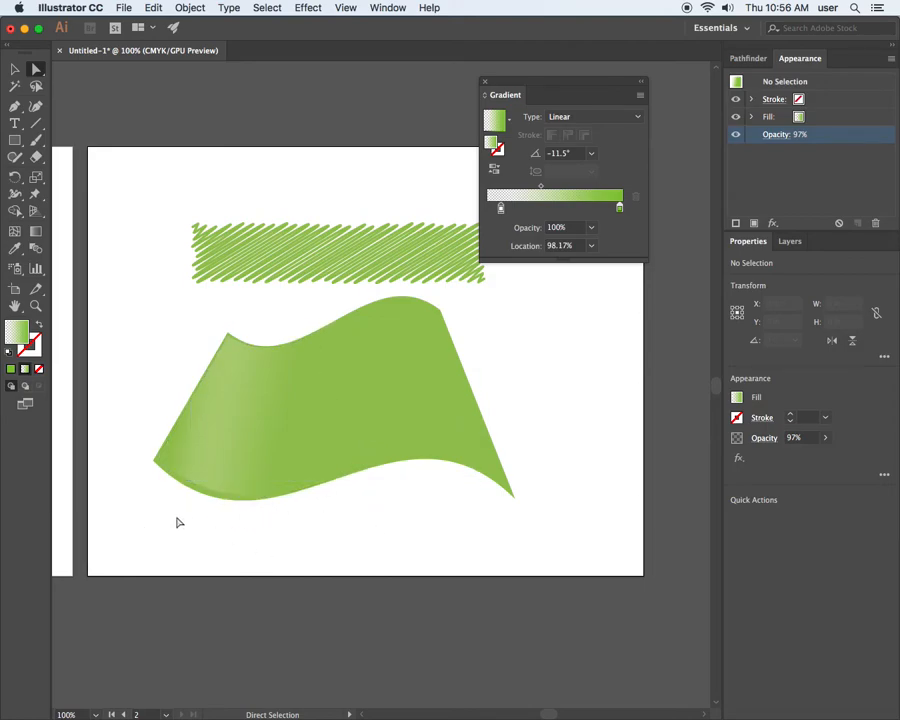
click(228, 336)
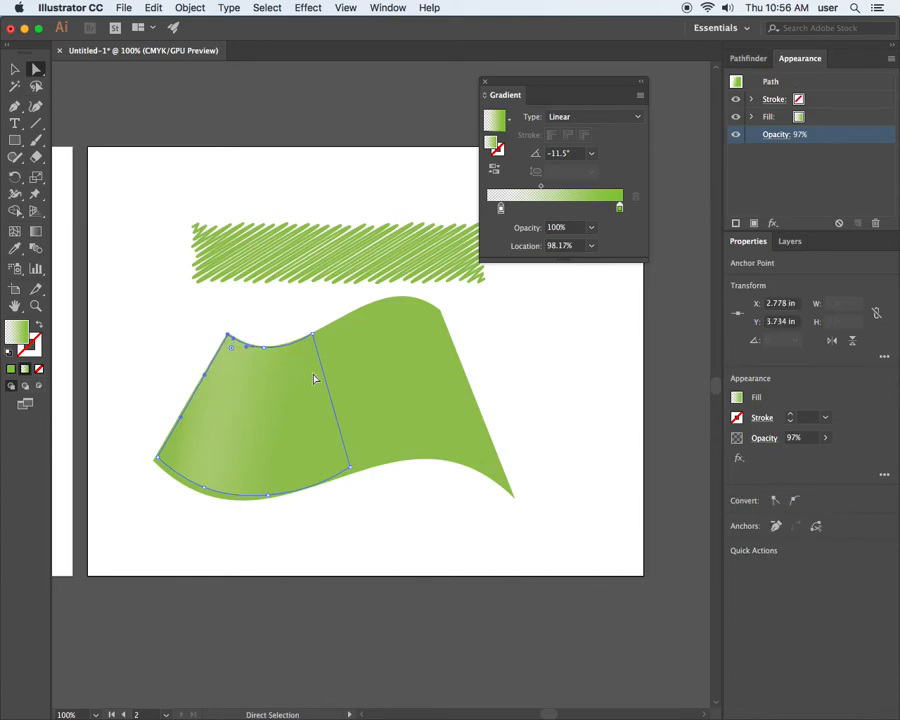
click(182, 351)
Extend the shading shape's lower-right anchor along the flag's bottom edge and adjust the adjoining curve handle to follow that edge.
key(z)
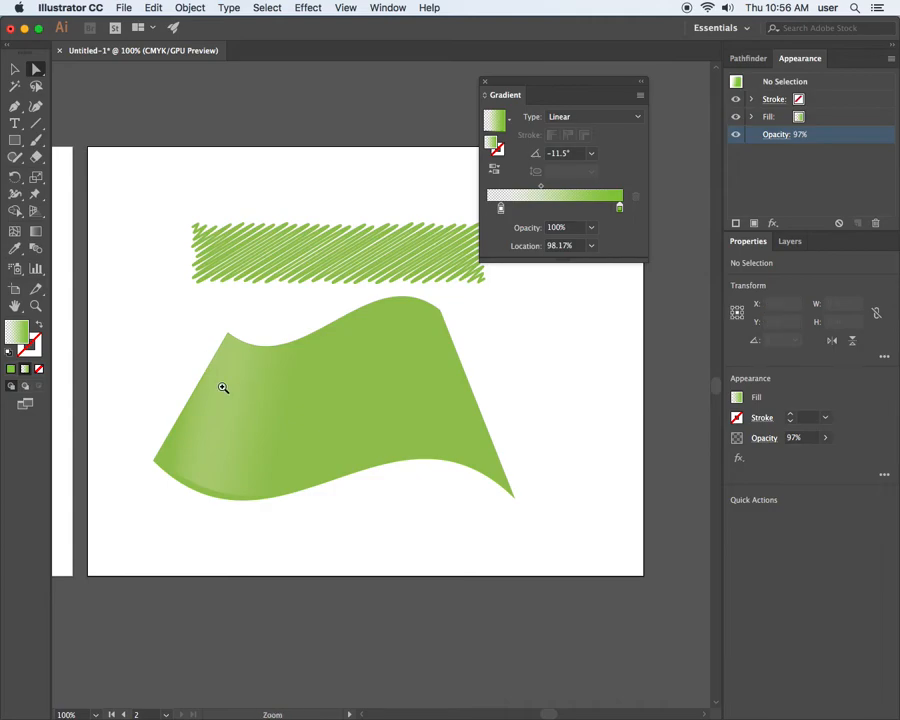
drag(133, 280, 289, 413)
drag(311, 486, 230, 319)
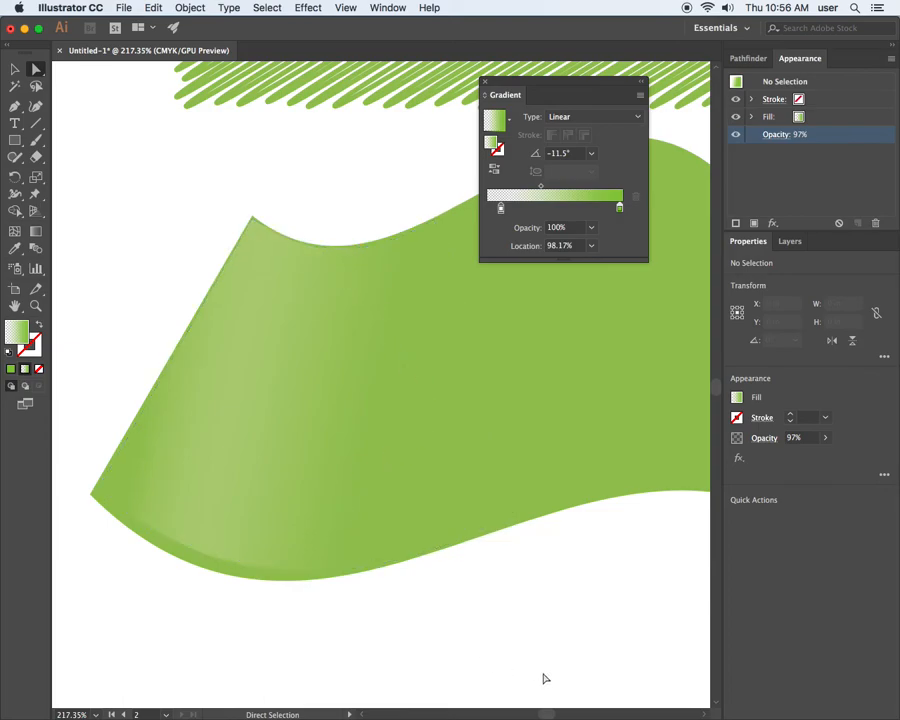
click(517, 508)
drag(517, 508, 488, 524)
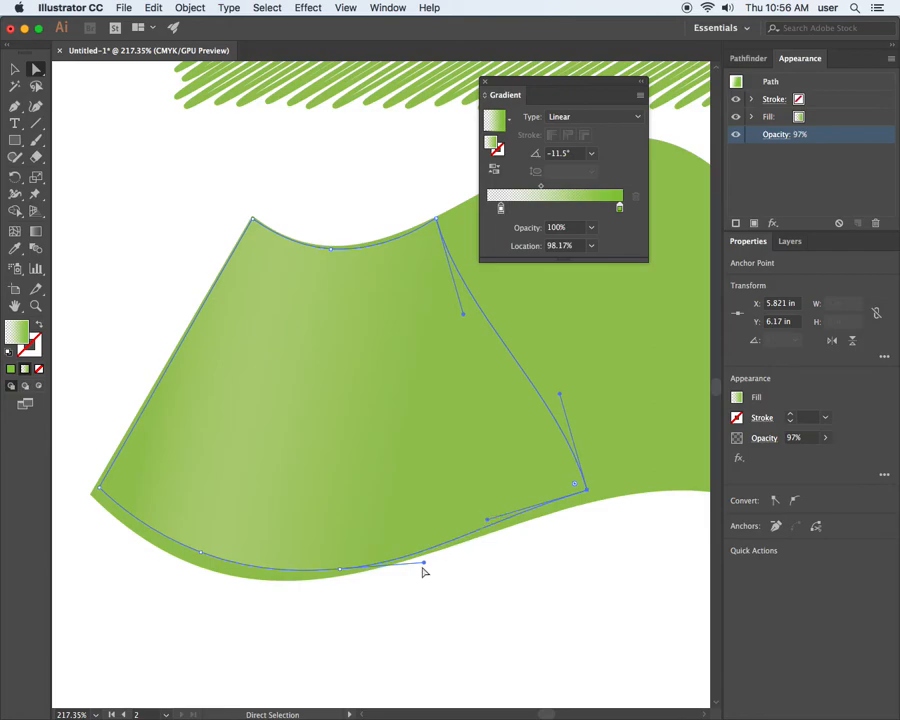
drag(425, 563, 437, 552)
click(482, 573)
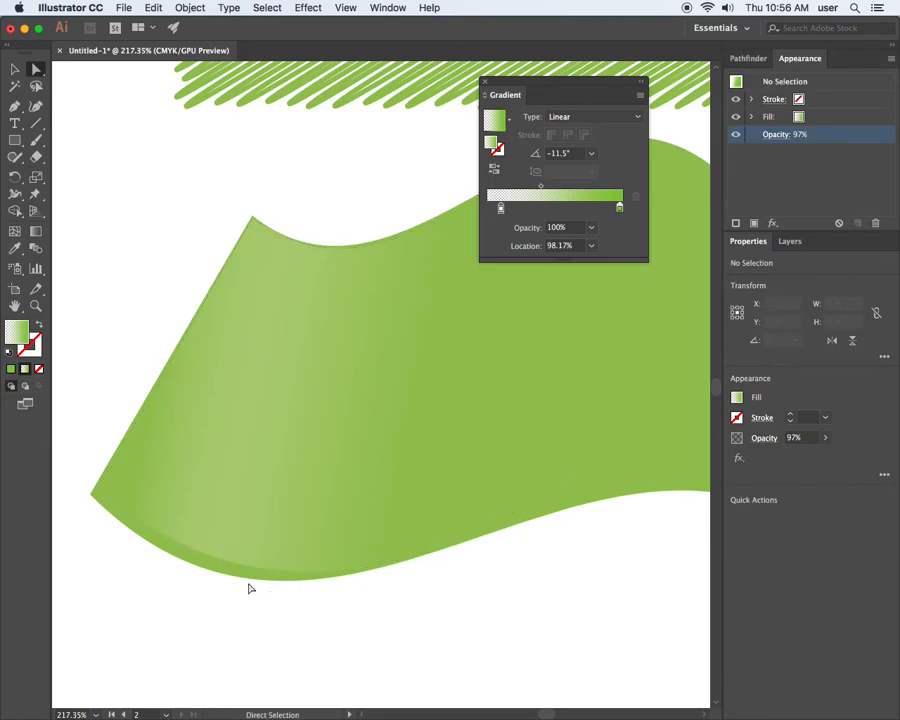
Reposition the two anchors at the shading shape's lower-left end slightly and deselect the shape.
click(223, 574)
drag(203, 555, 197, 556)
click(279, 620)
drag(96, 490, 103, 488)
click(143, 590)
Examine the shaded flag and the scribbled rectangle above it at several magnifications.
key(super+minus)
key(super+minus)
key(space)
drag(369, 497, 264, 519)
click(388, 586)
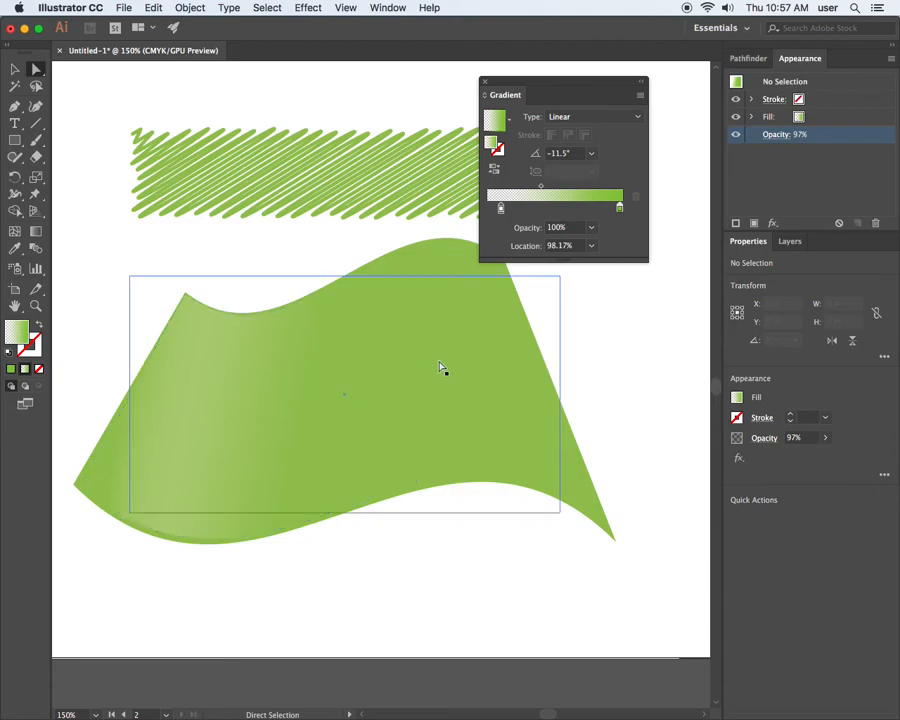
key(super+minus)
key(super+minus)
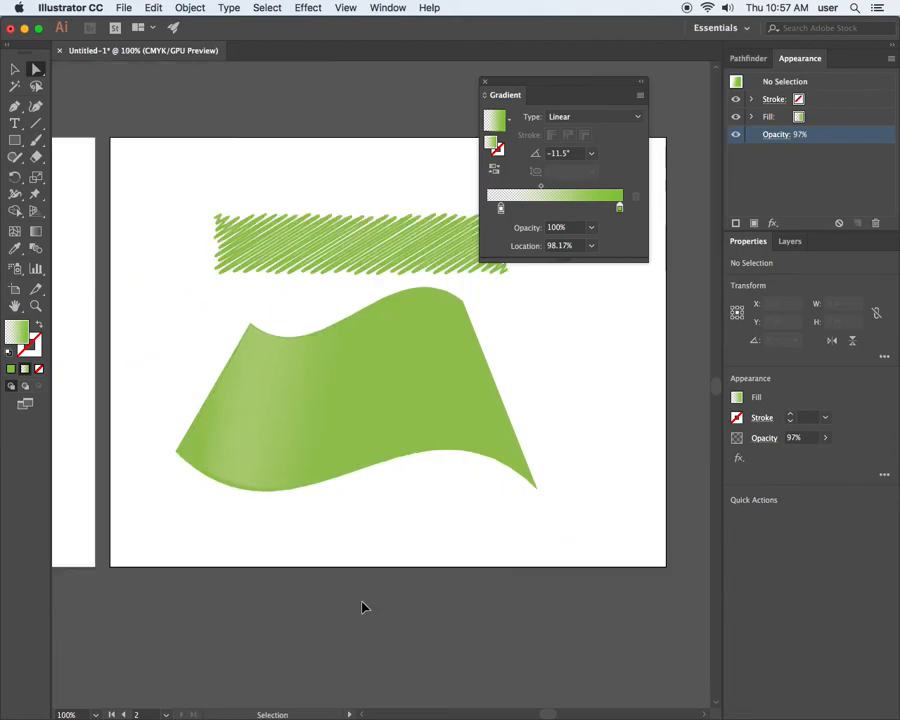
key(space)
drag(374, 458, 316, 524)
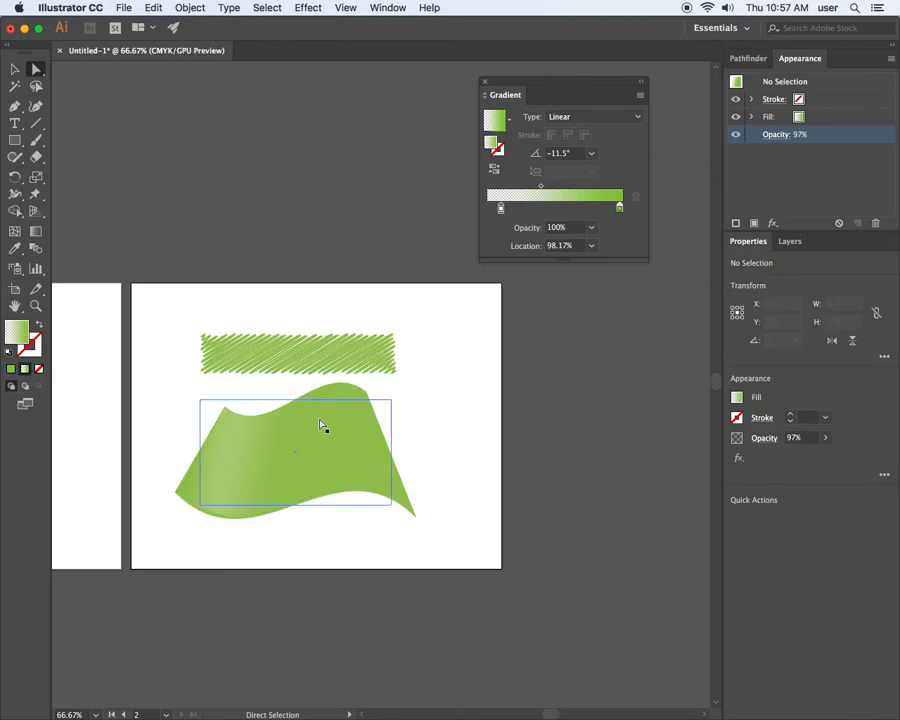
mouse_move(155, 315)
mouse_down()
mouse_move(209, 339)
mouse_move(378, 468)
mouse_up()
scroll(375, 470, down, 10)
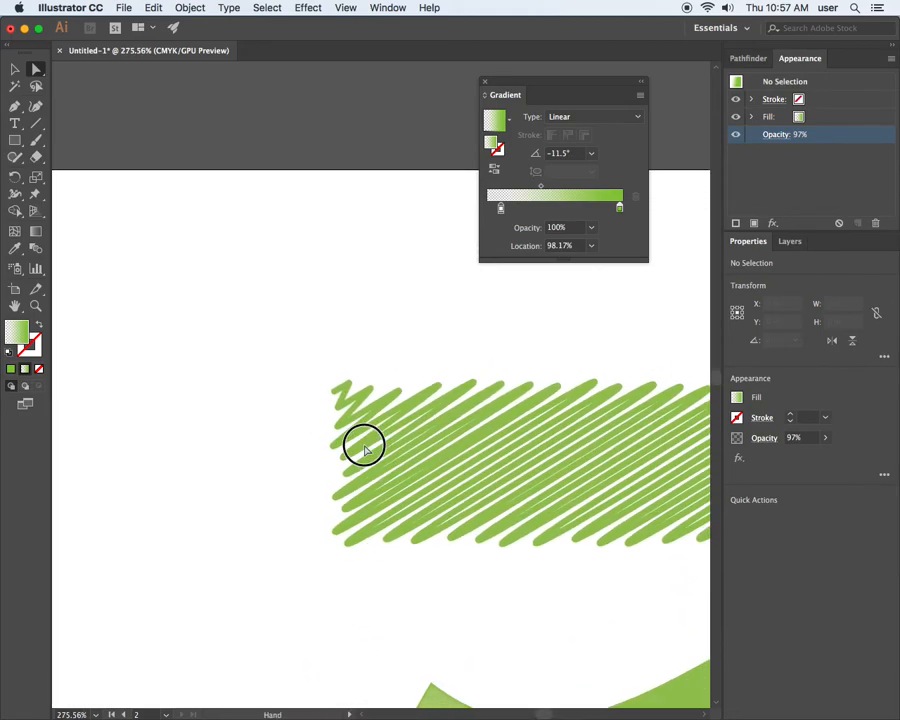
scroll(362, 454, down, 2)
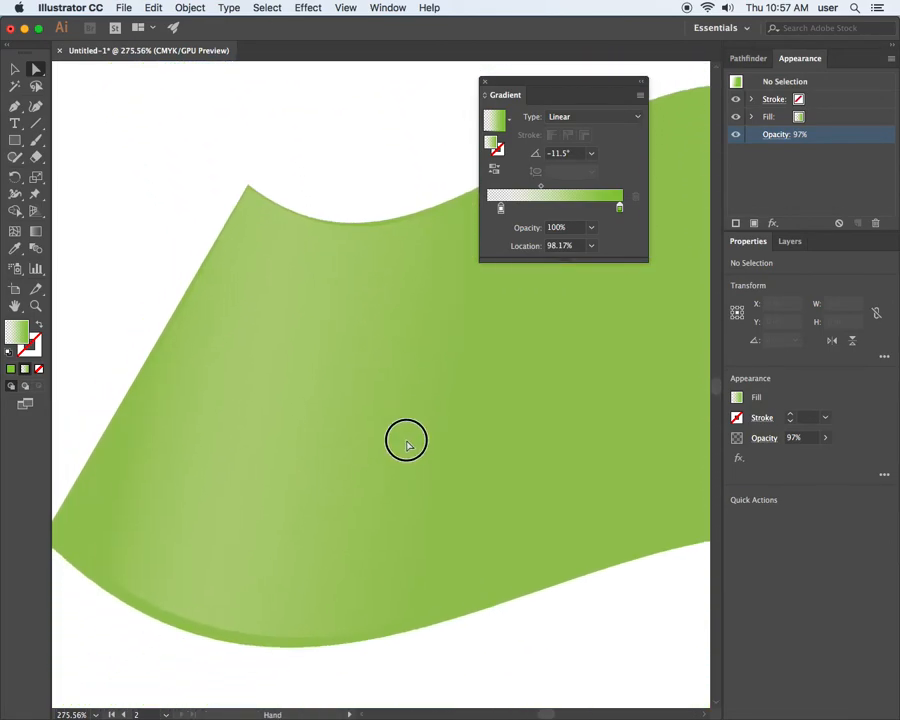
key(super+minus)
key(super+minus)
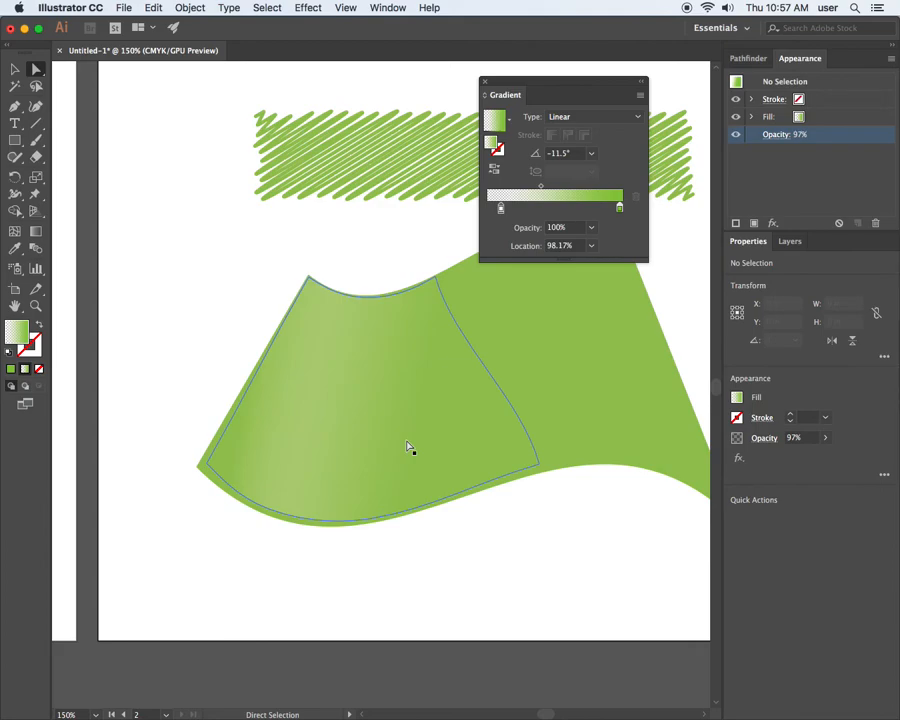
key(super+minus)
key(super+minus)
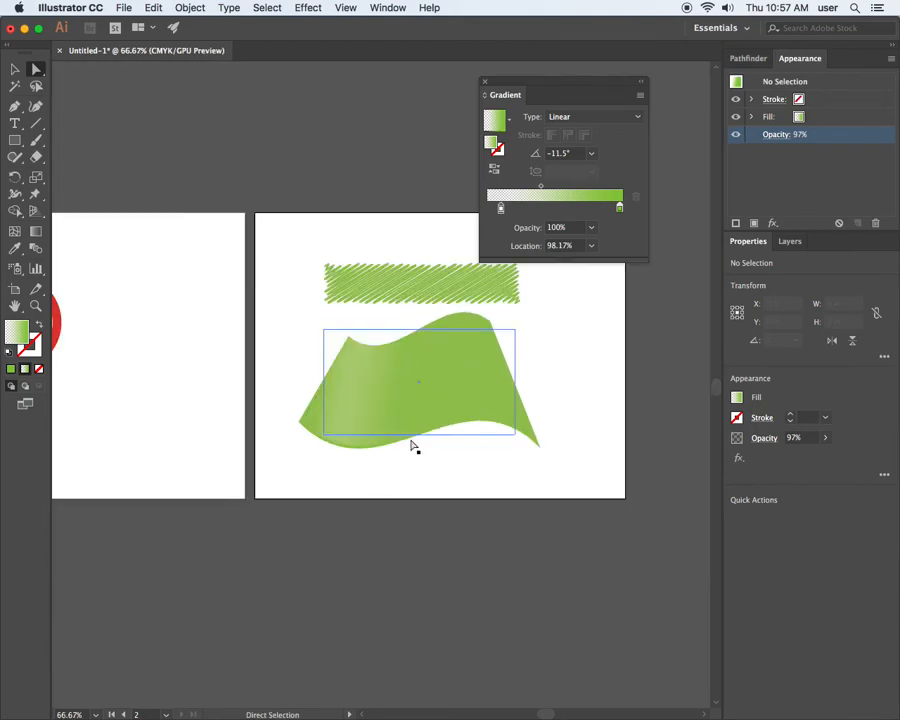
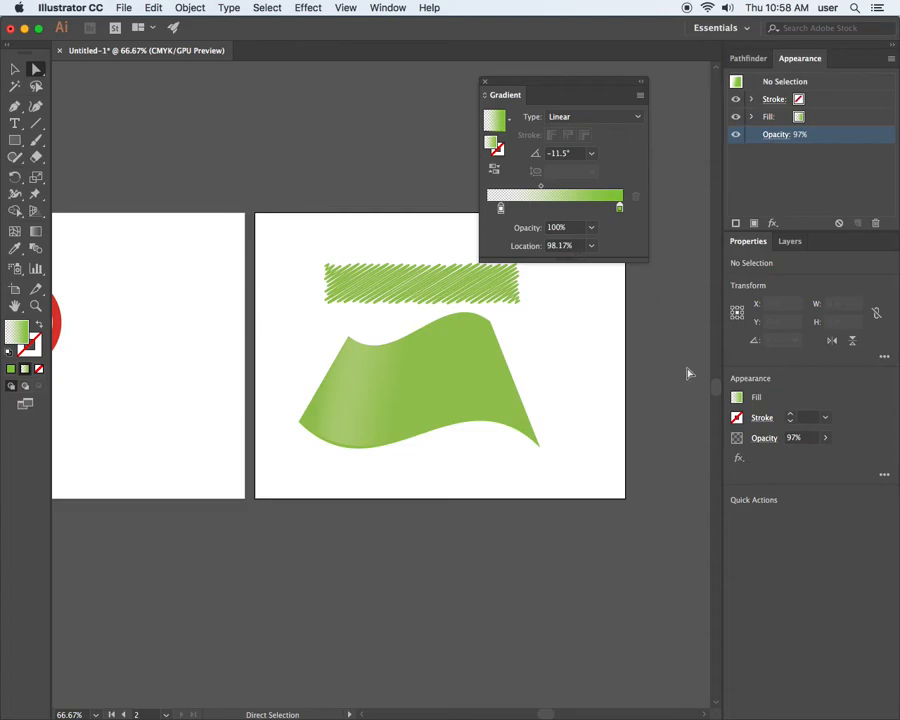
Display the artwork's layers in a wider list and move the Gradient settings clear of the flag's artboard.
click(789, 243)
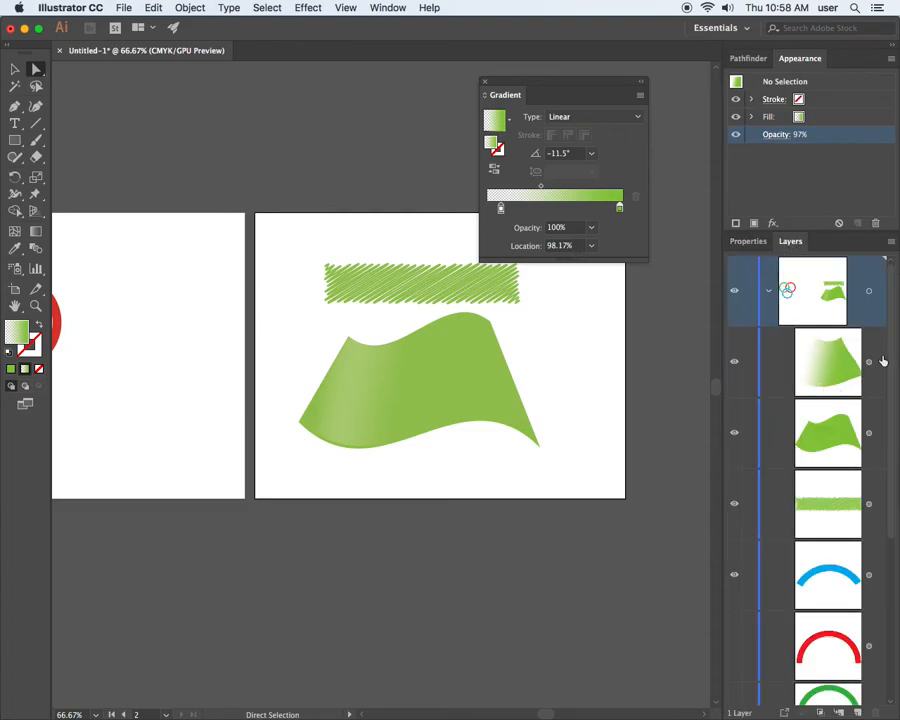
mouse_move(890, 305)
mouse_down()
mouse_move(895, 477)
mouse_move(888, 280)
mouse_up()
drag(721, 352, 689, 356)
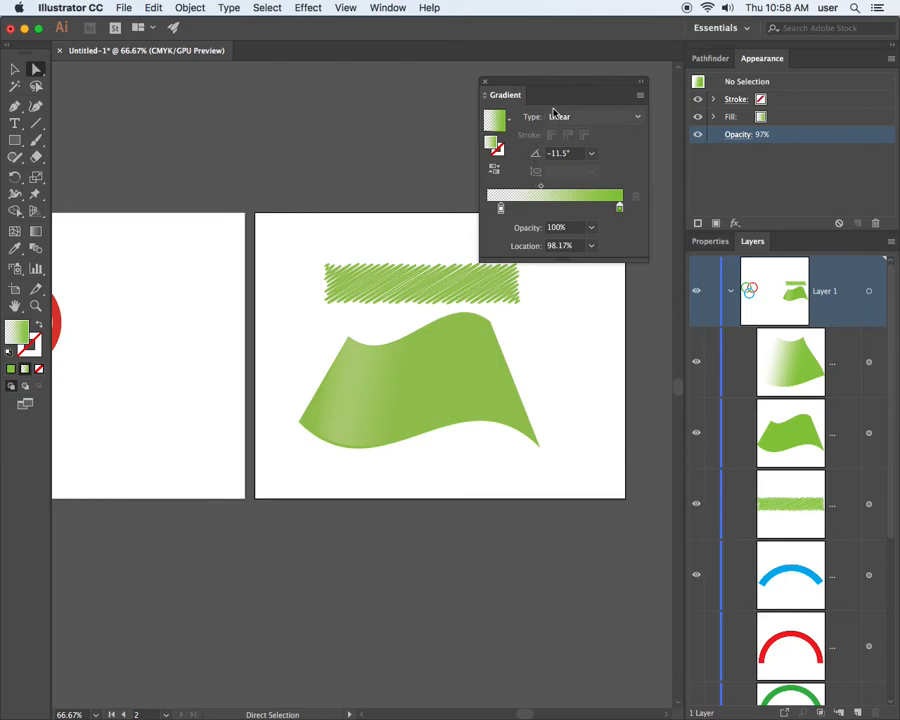
drag(521, 84, 166, 80)
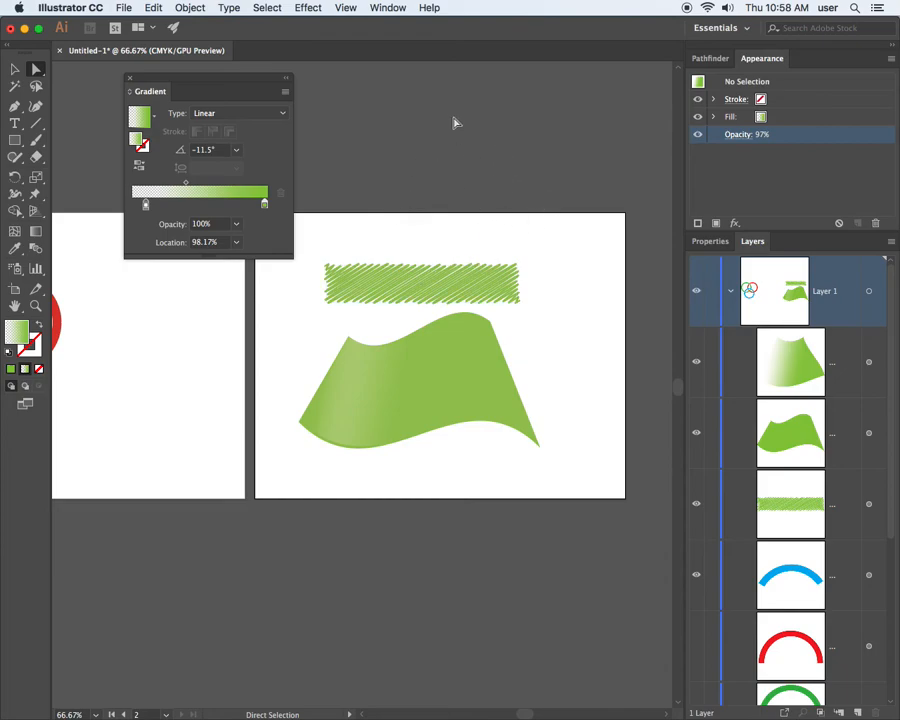
click(307, 8)
mouse_move(350, 219)
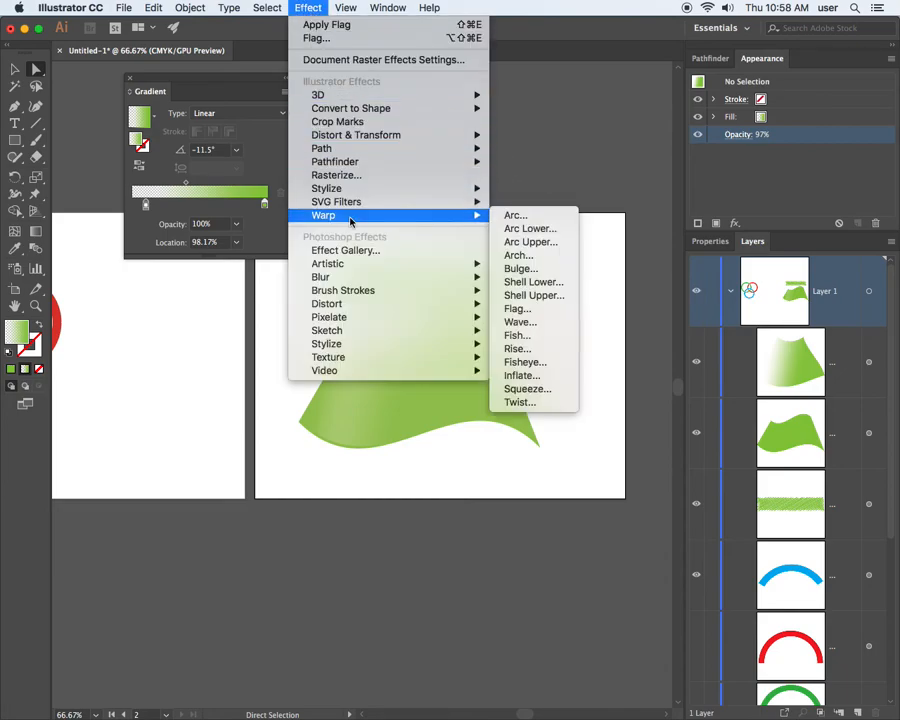
mouse_move(400, 189)
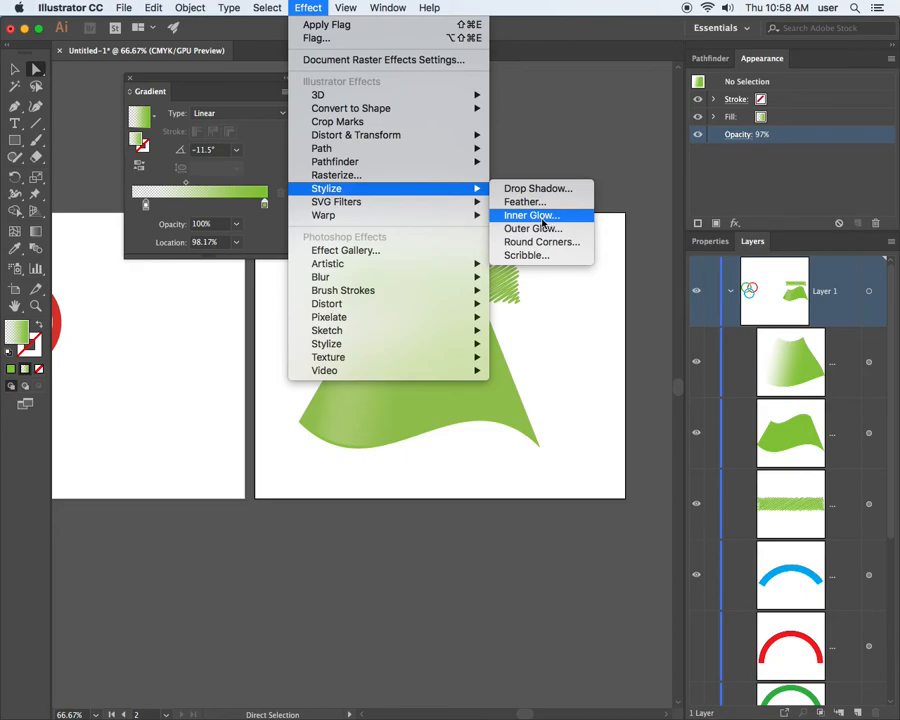
click(18, 74)
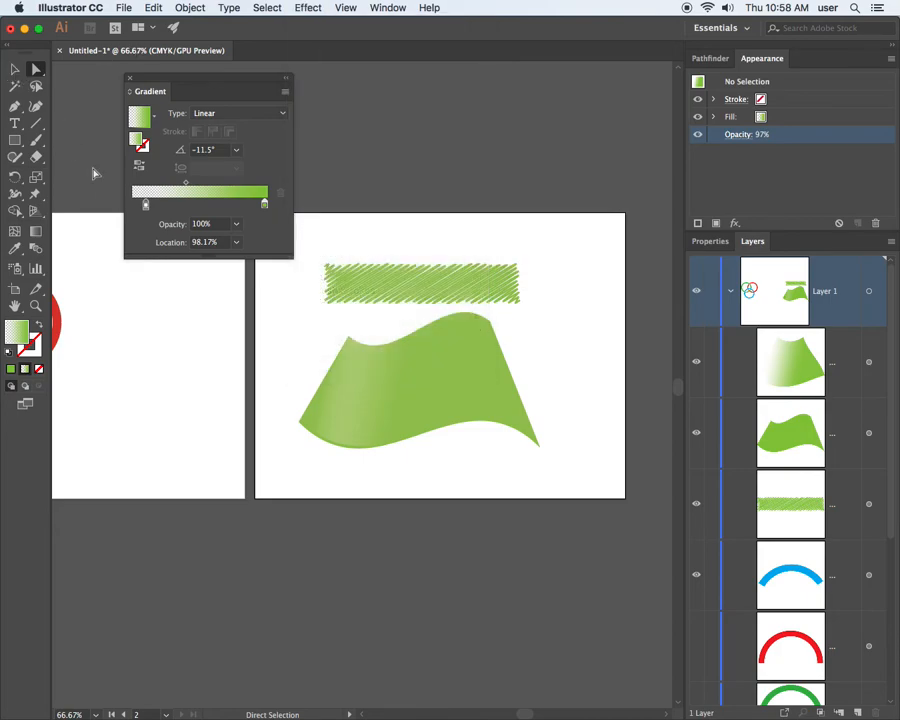
Delete the gradient shading shape lying over the lower-left part of the green flag.
click(360, 413)
click(343, 398)
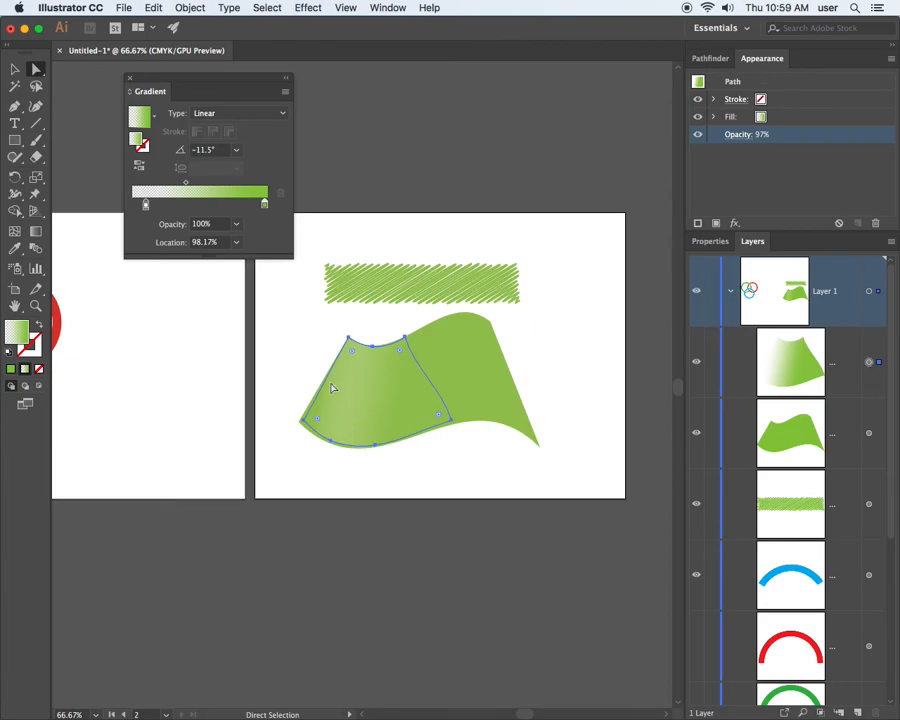
click(15, 69)
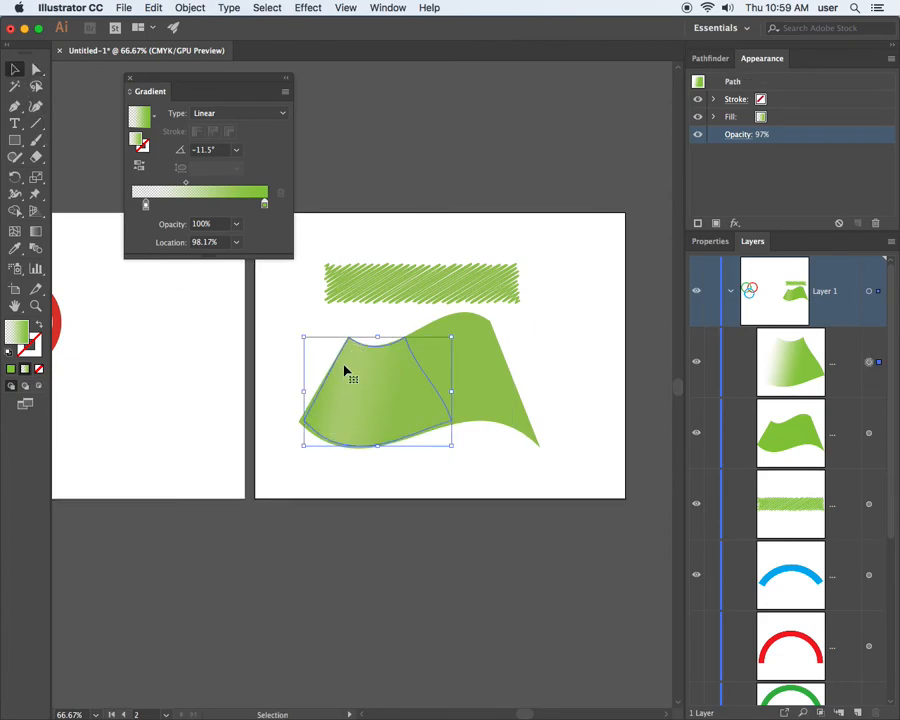
key(Delete)
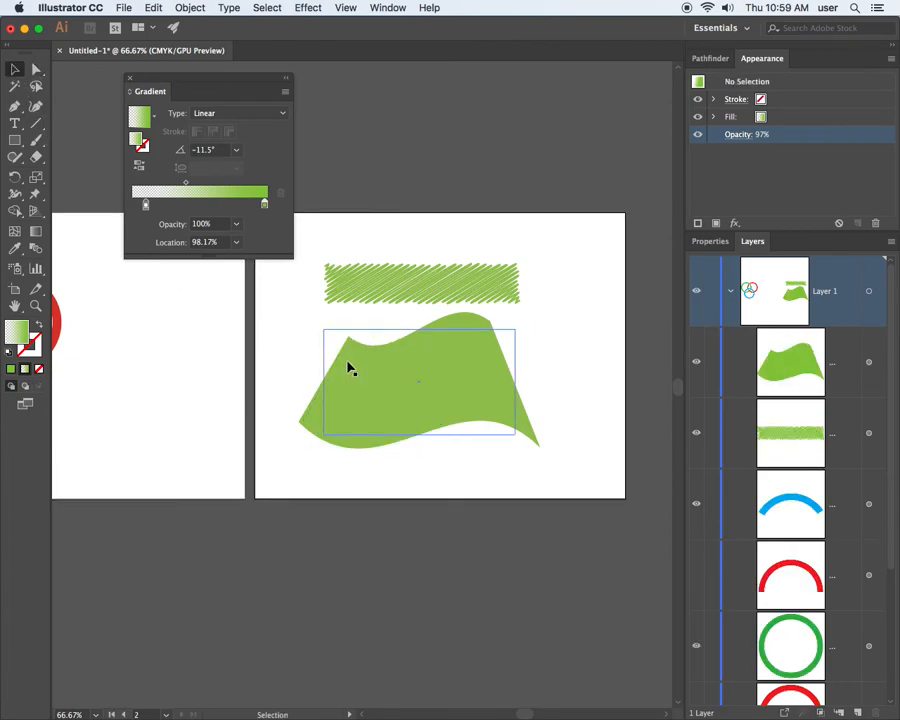
Apply a Feather effect with a 0.6 in radius to the green flag, with the preview turned on.
click(432, 386)
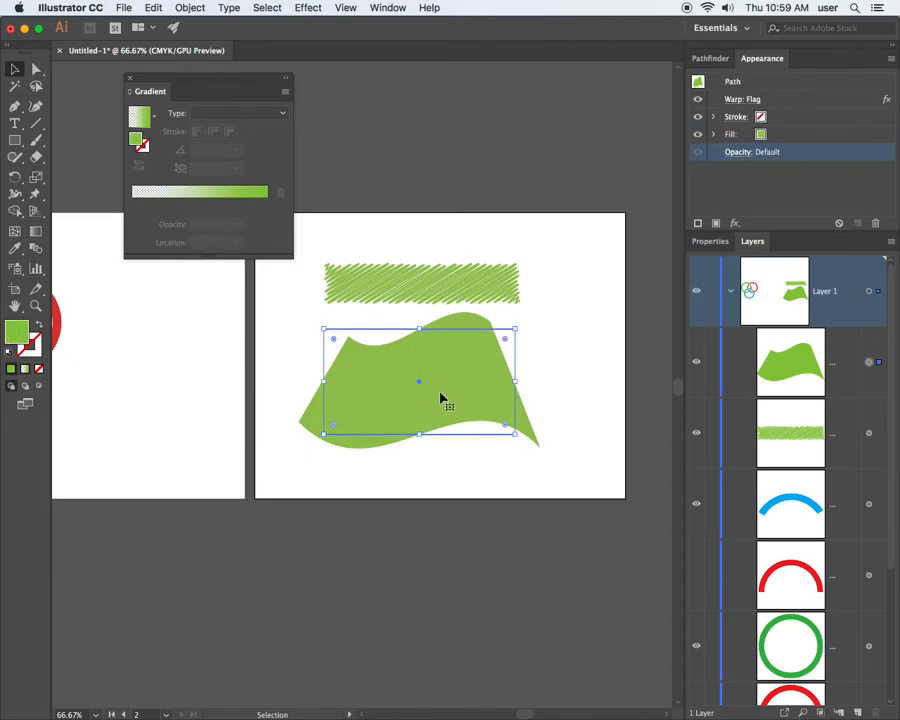
click(309, 8)
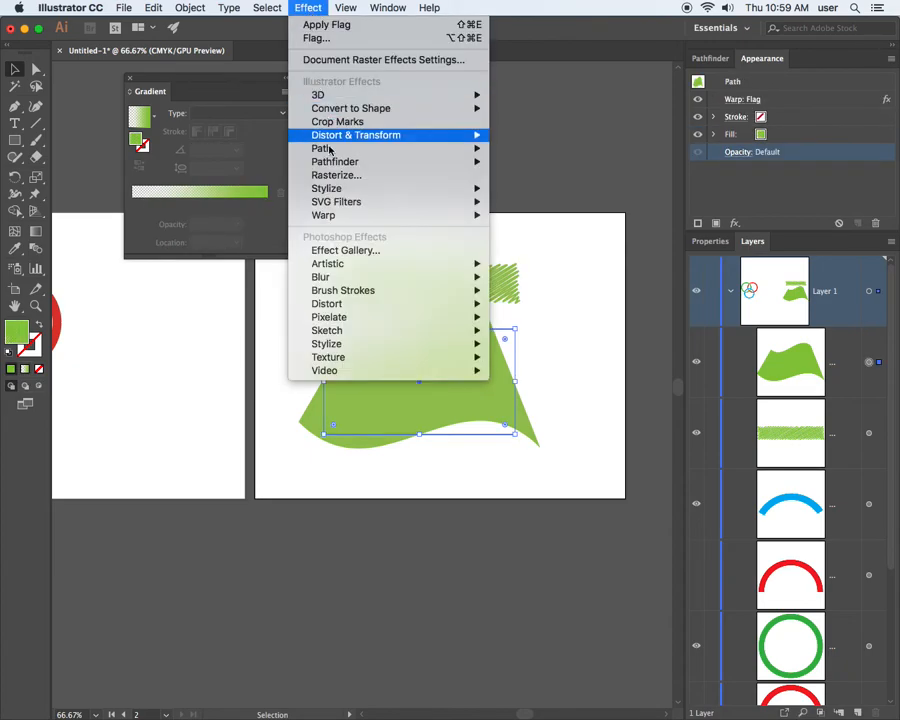
mouse_move(342, 187)
click(558, 204)
drag(422, 328, 186, 322)
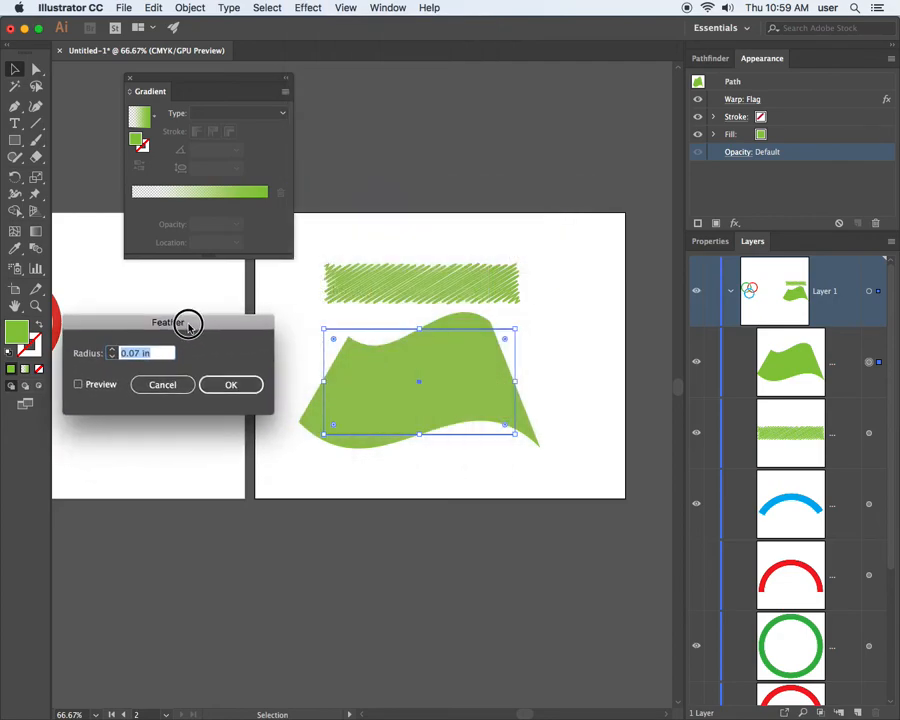
click(78, 385)
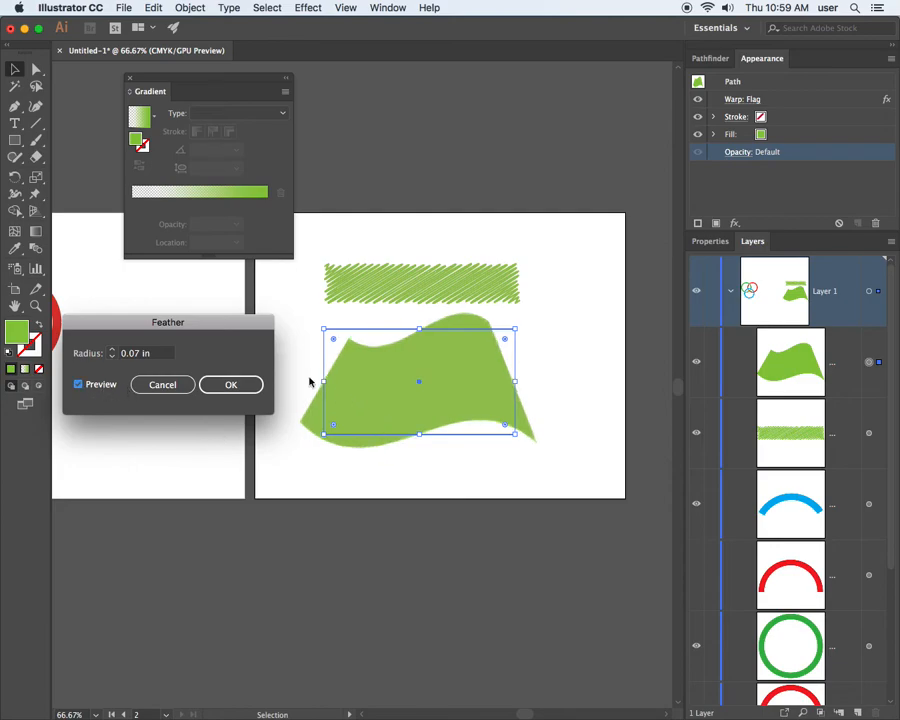
click(113, 350)
click(113, 350)
click(113, 350)
click(113, 350)
click(113, 350)
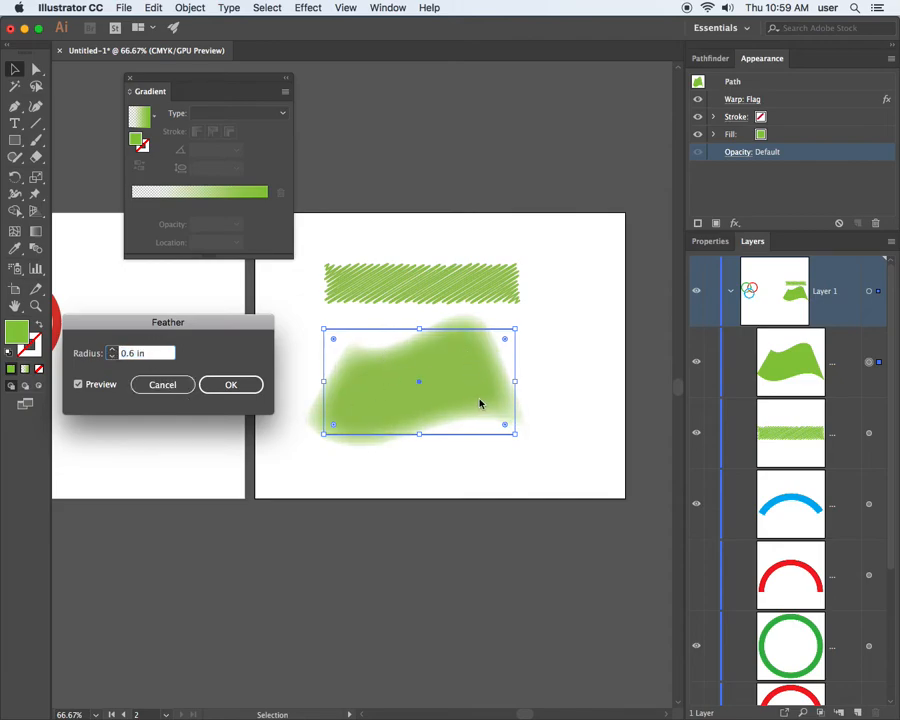
click(231, 384)
Set the document raster effects resolution to Screen (72 ppi).
key(super+space)
click(310, 303)
drag(484, 390, 304, 372)
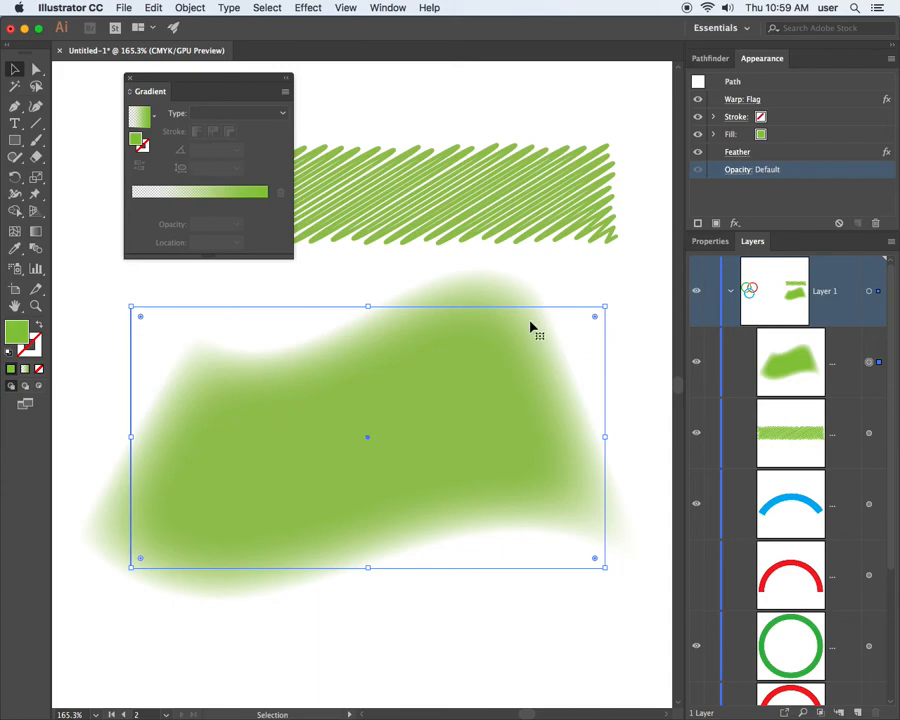
click(309, 8)
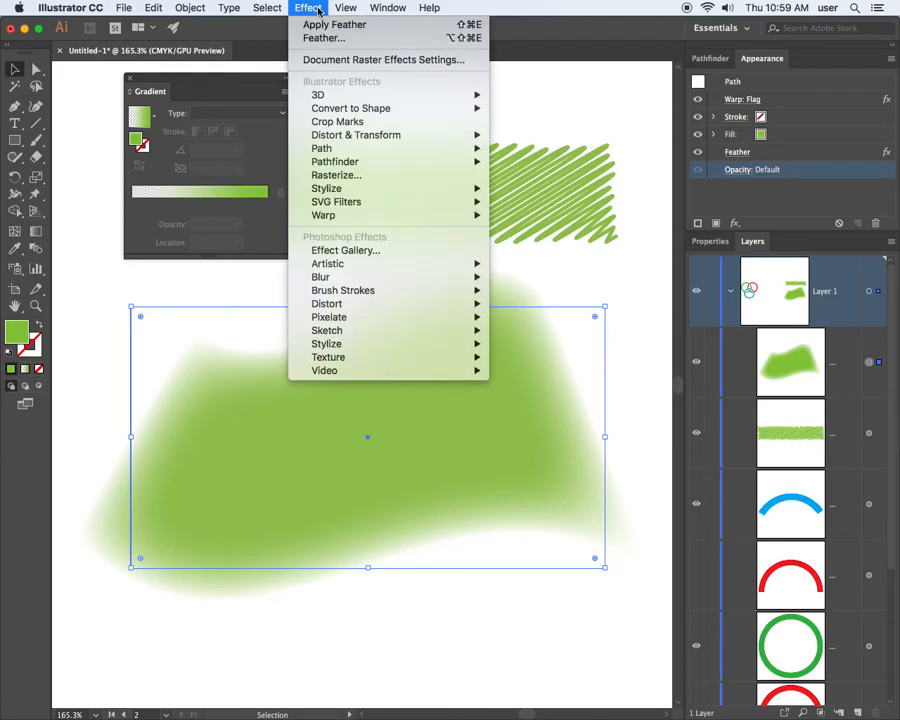
click(363, 60)
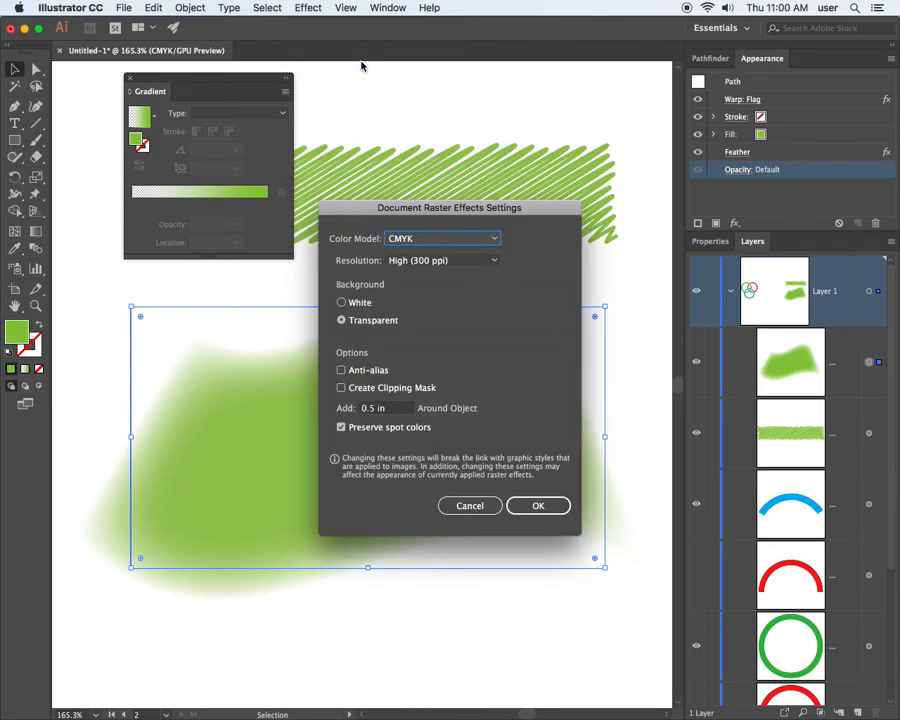
drag(466, 207, 573, 117)
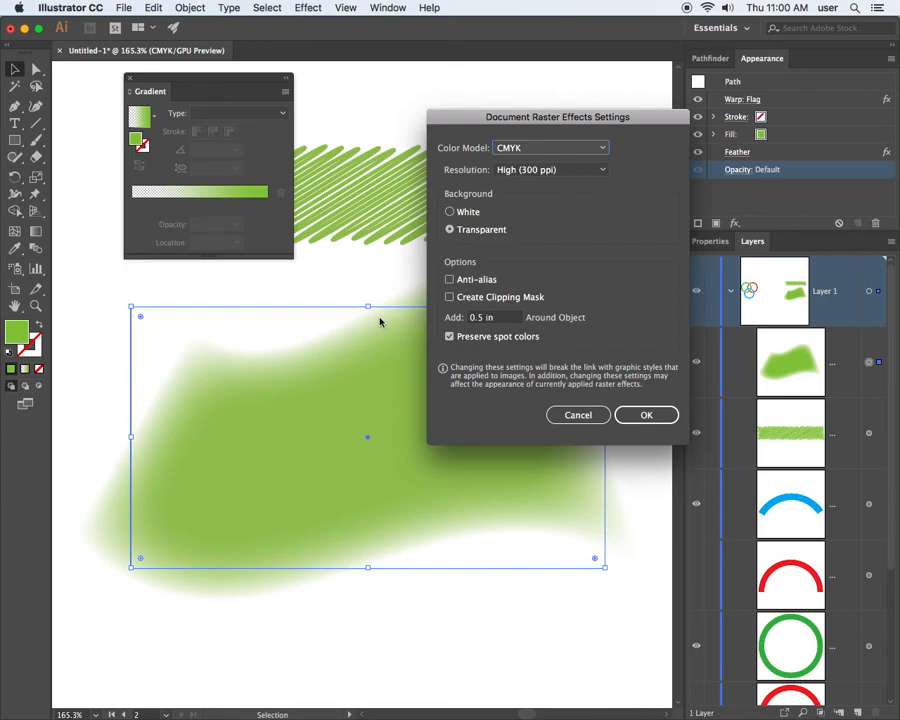
click(543, 170)
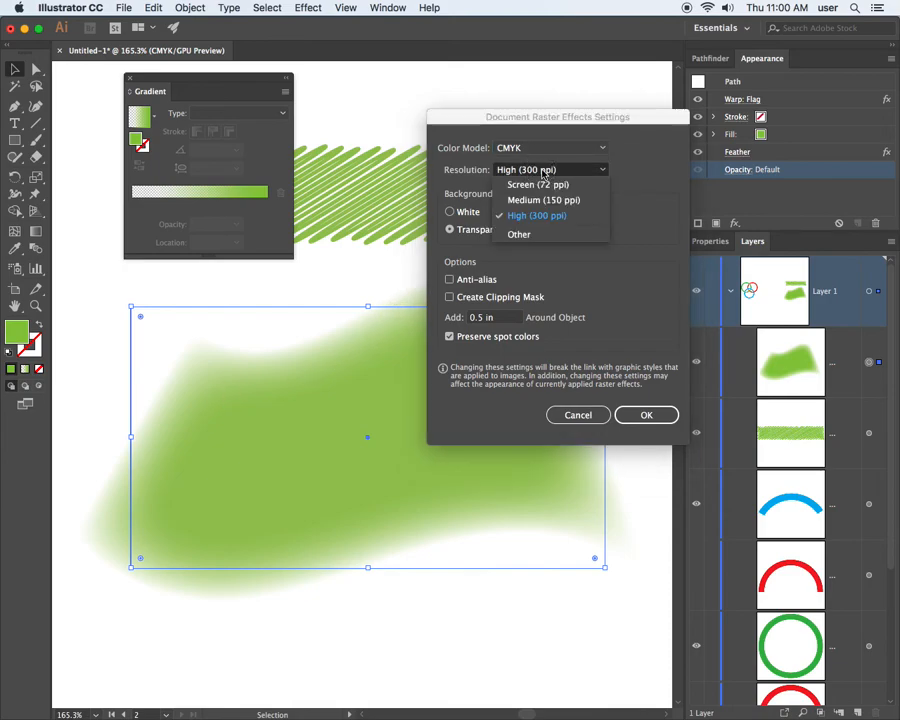
click(546, 185)
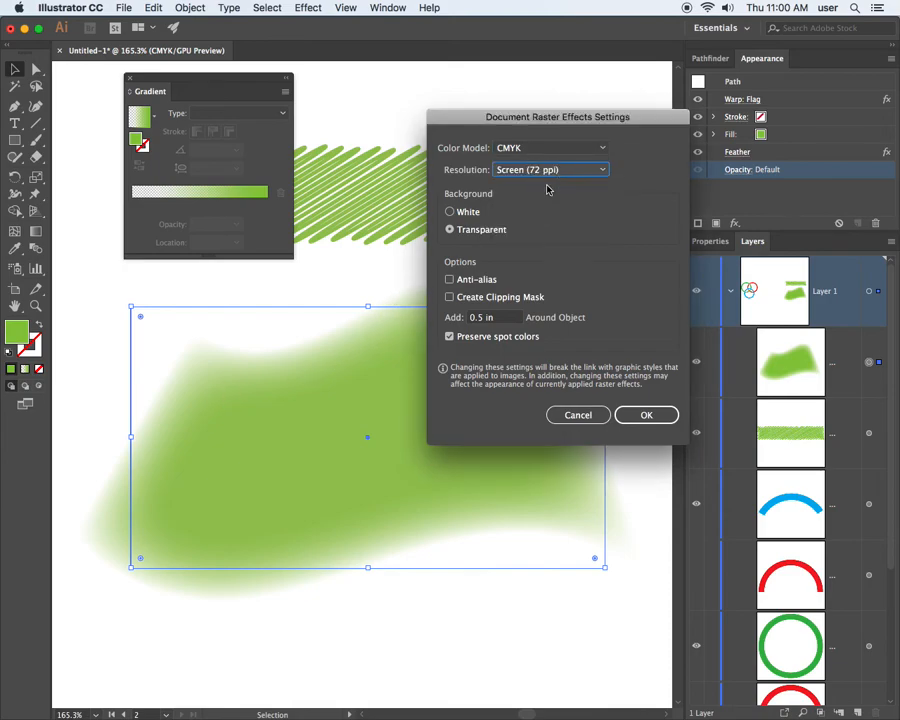
click(646, 414)
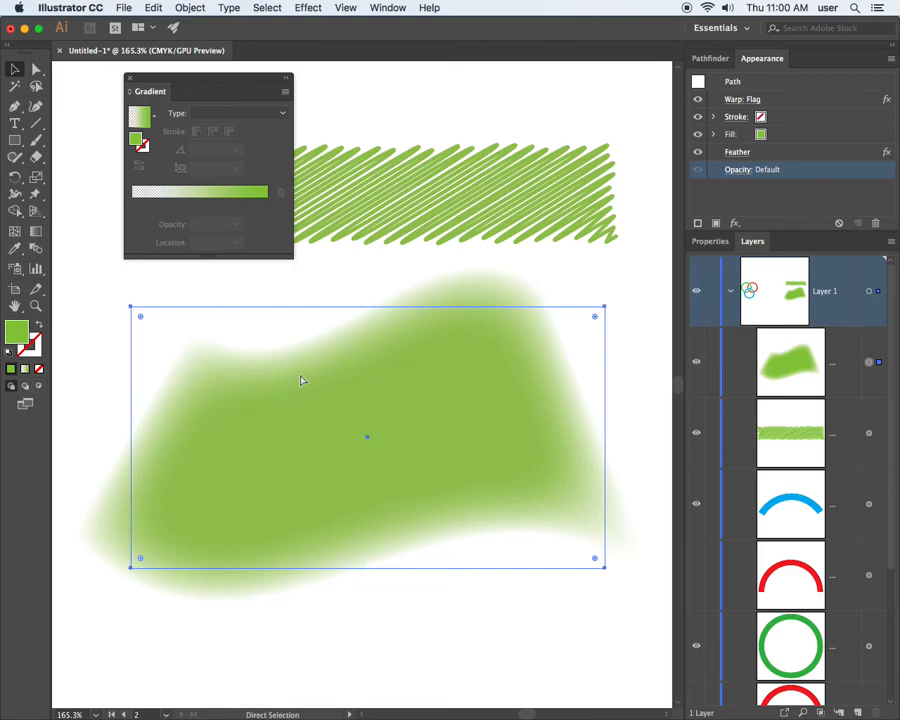
Examine the feathered flag's soft edges at actual size and at high magnification.
key(super+1)
key(v)
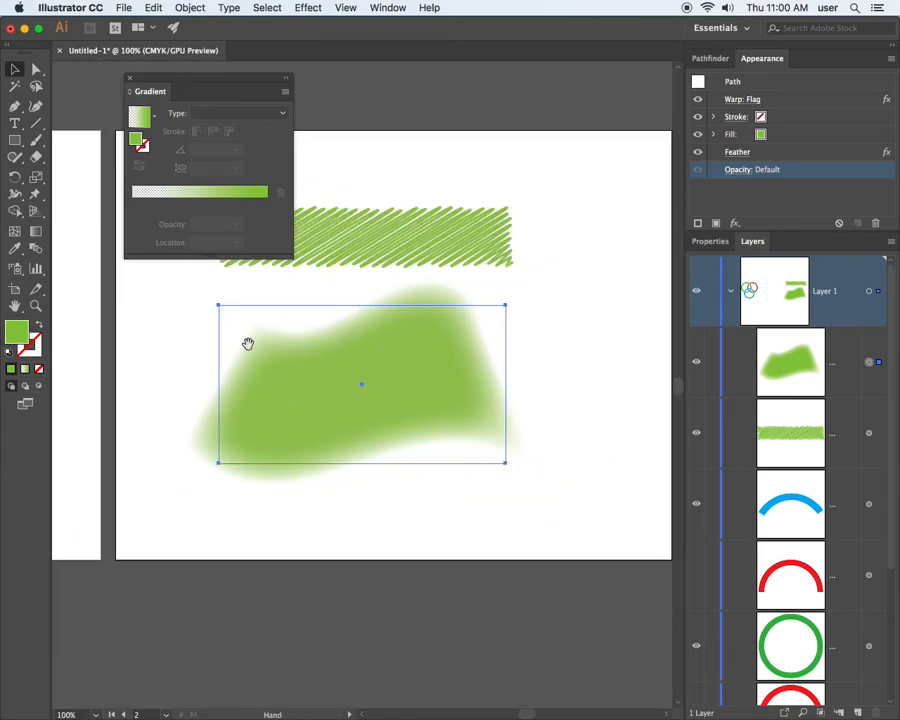
drag(519, 295, 360, 340)
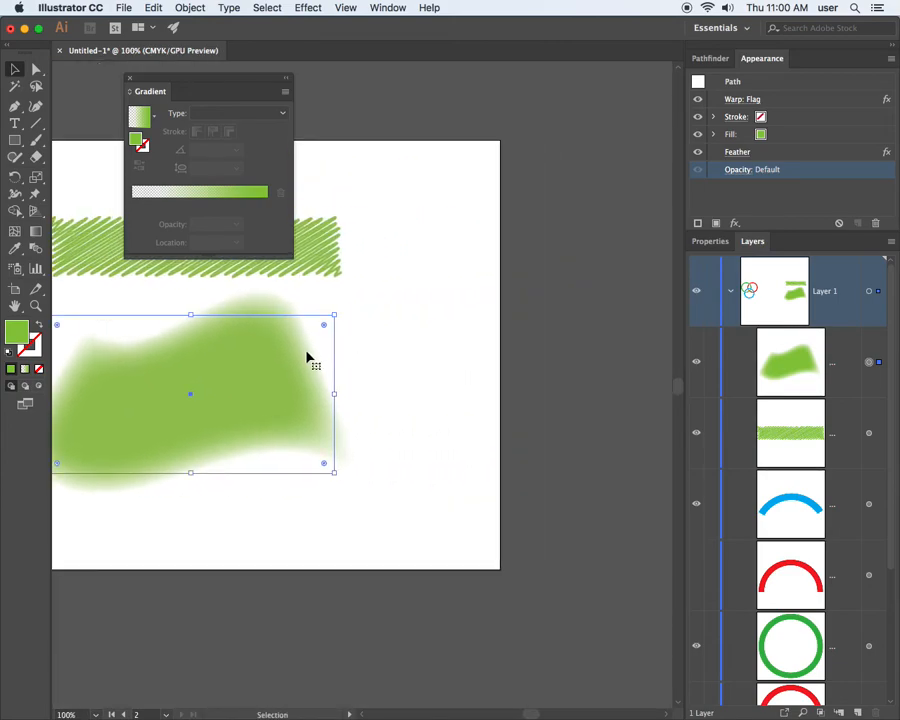
drag(187, 368, 412, 390)
drag(340, 421, 271, 424)
mouse_move(177, 418)
mouse_down()
mouse_move(335, 432)
mouse_move(235, 437)
mouse_up()
drag(292, 450, 264, 380)
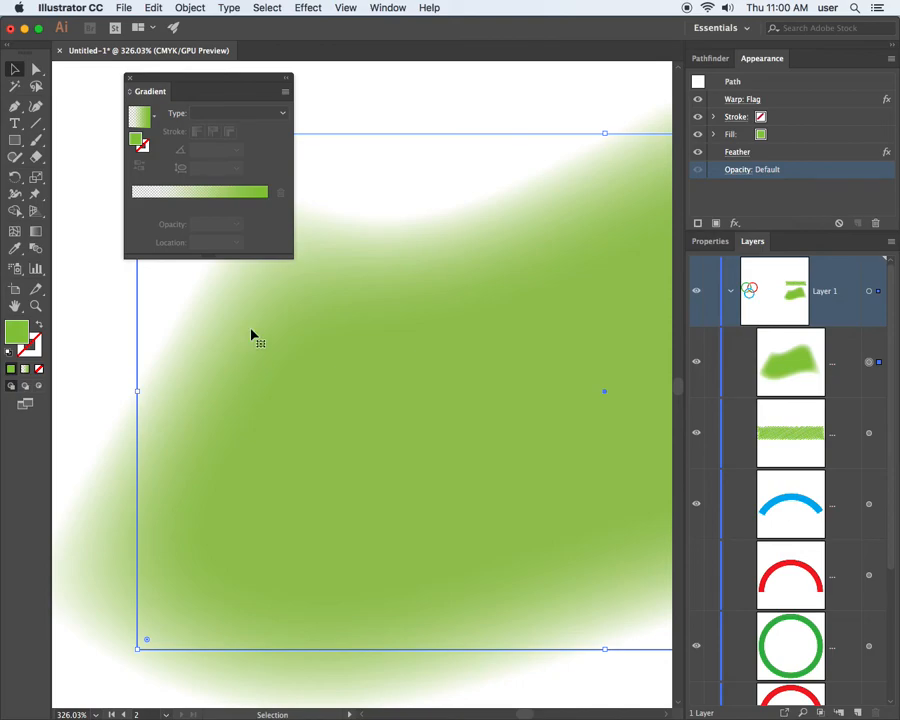
Set the document raster effects resolution to Medium (150 ppi).
click(296, 10)
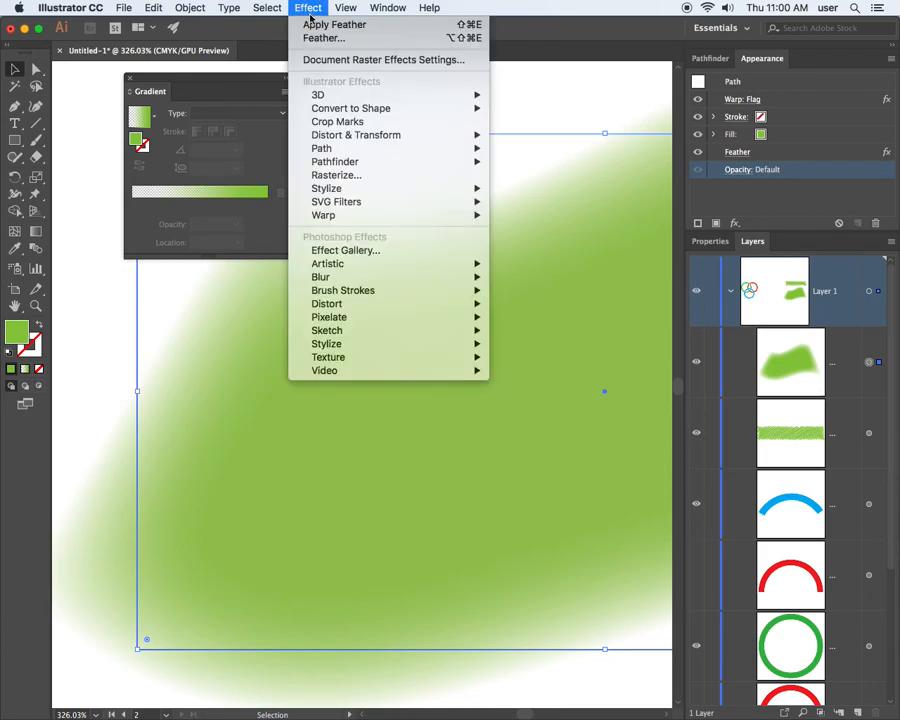
click(334, 60)
drag(507, 120, 443, 105)
click(462, 157)
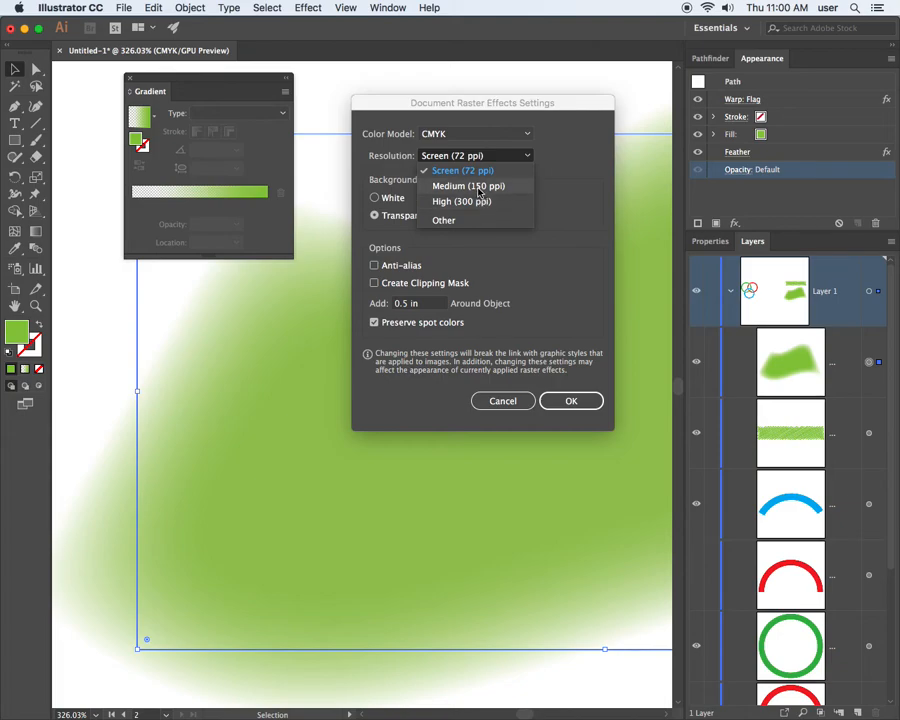
click(468, 186)
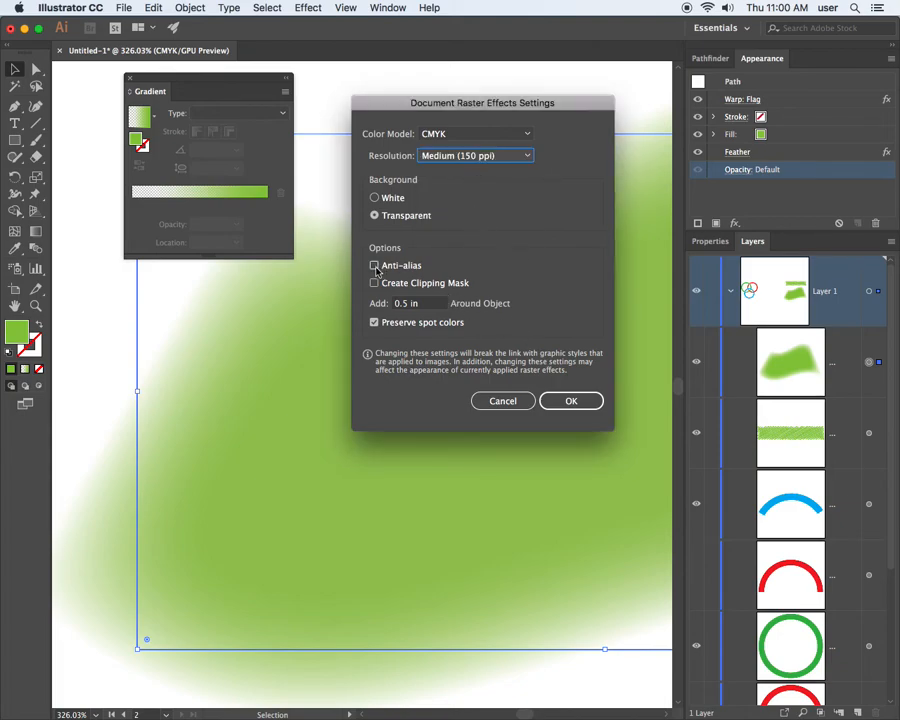
click(565, 402)
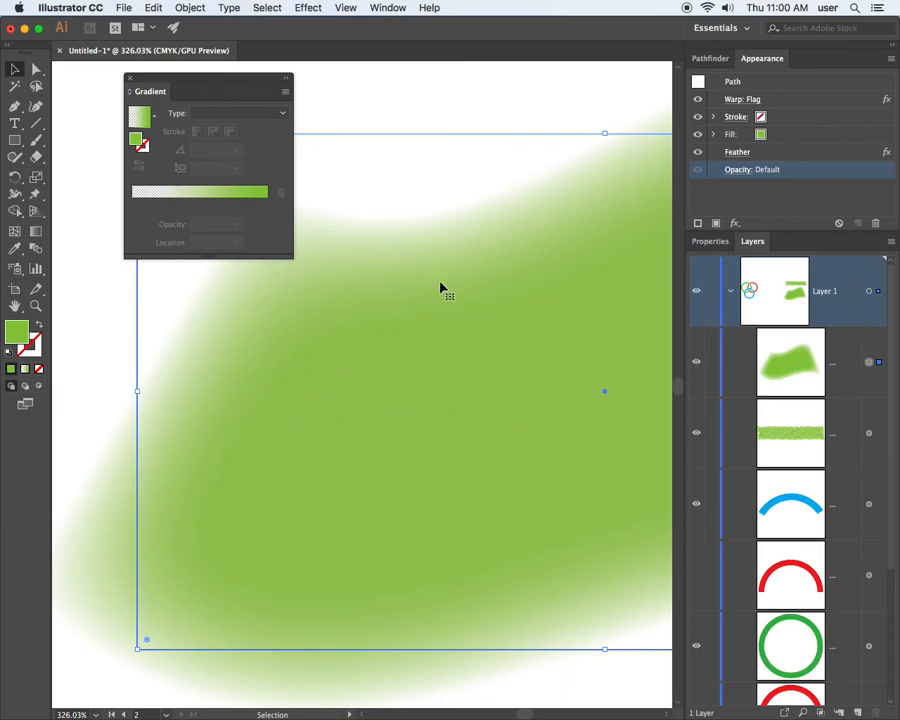
Set the document raster effects resolution to High (300 ppi).
click(308, 8)
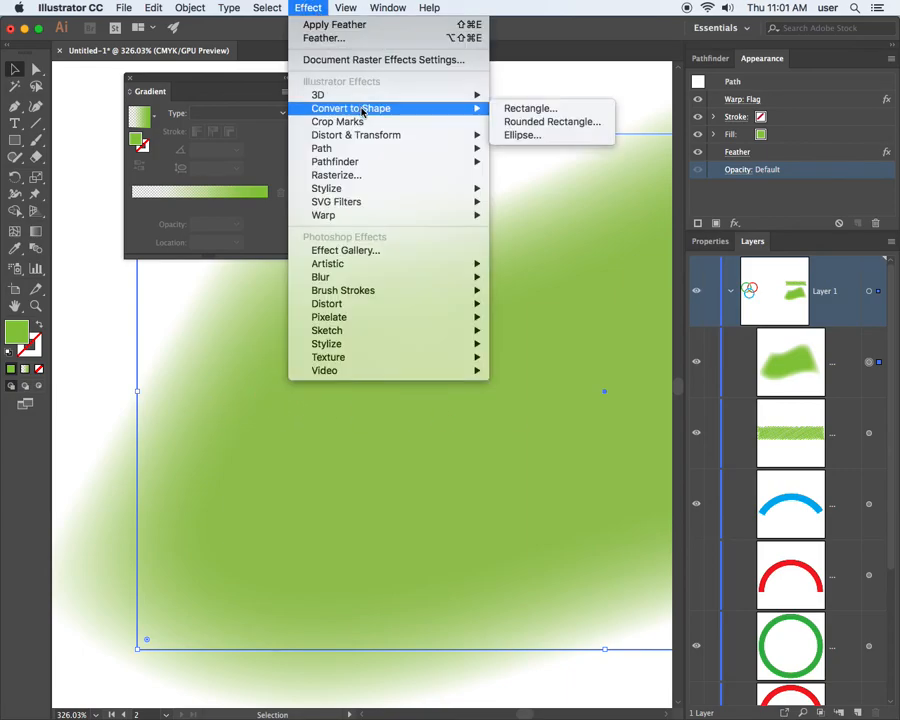
click(382, 60)
click(452, 157)
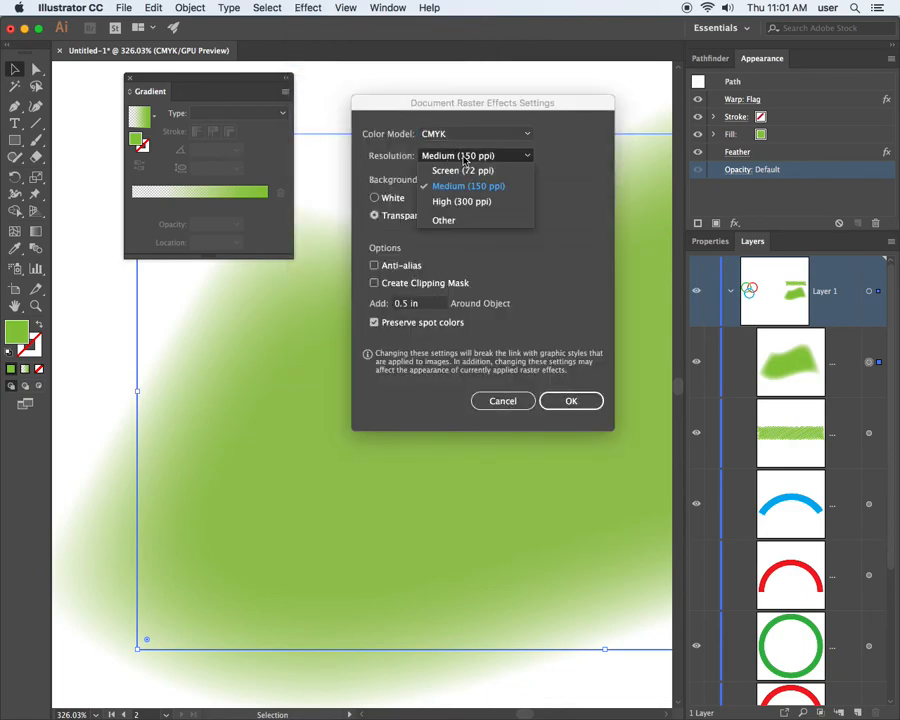
click(470, 201)
click(568, 400)
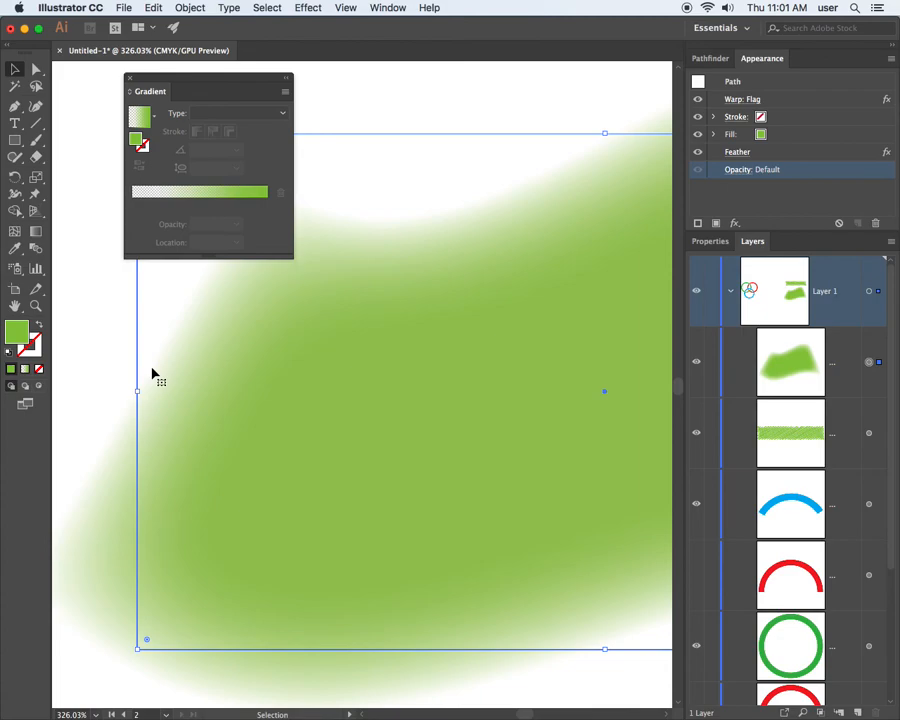
Toggle the visibility of the flag's Feather effect to compare it with the plain shape, leaving the effect hidden.
scroll(150, 370, down, 5)
key(super+minus)
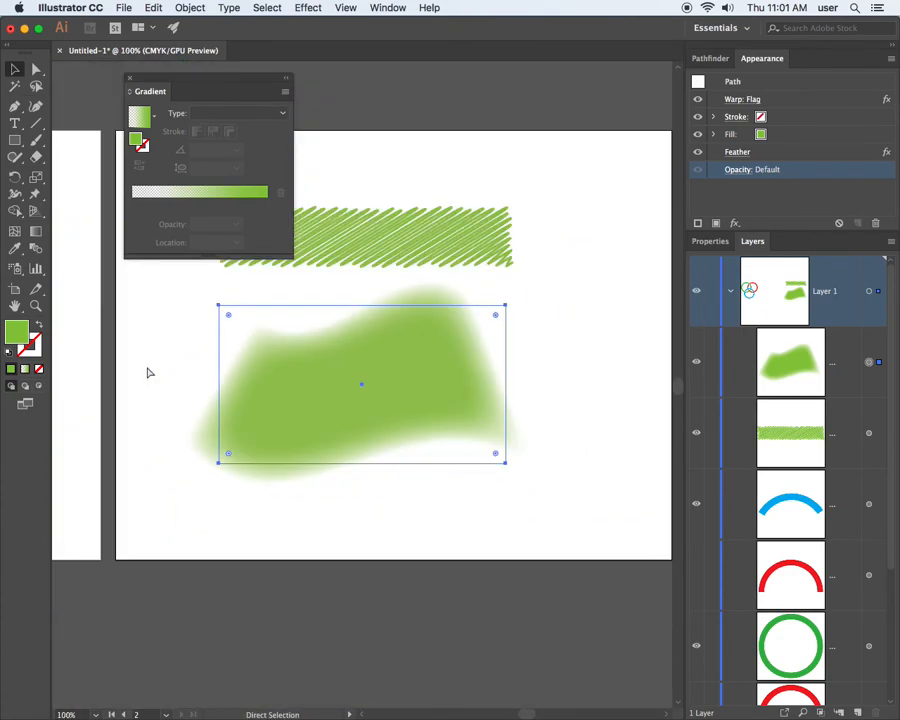
click(310, 9)
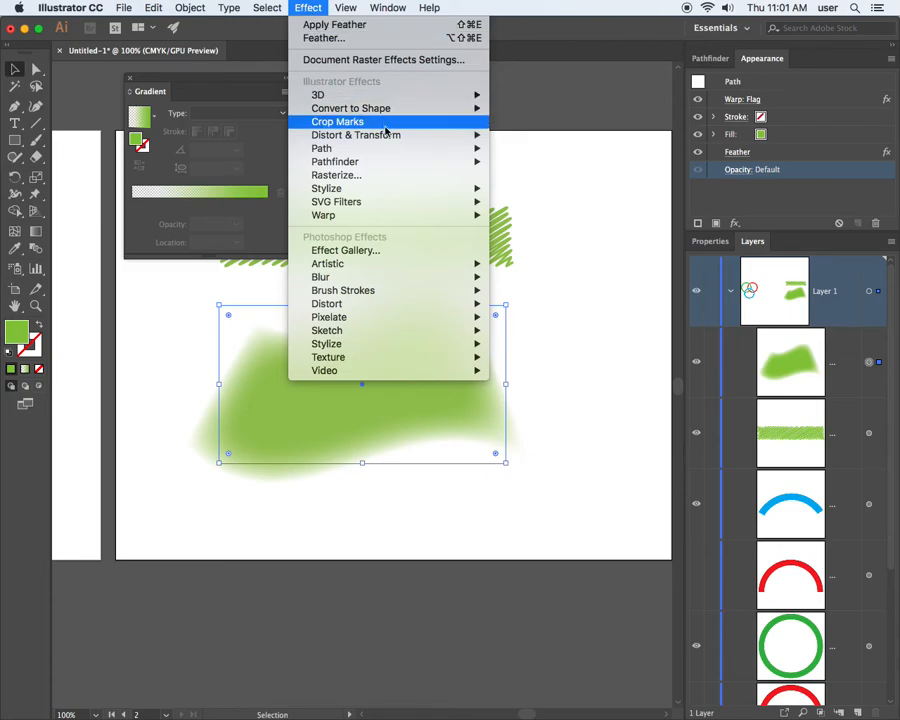
click(784, 186)
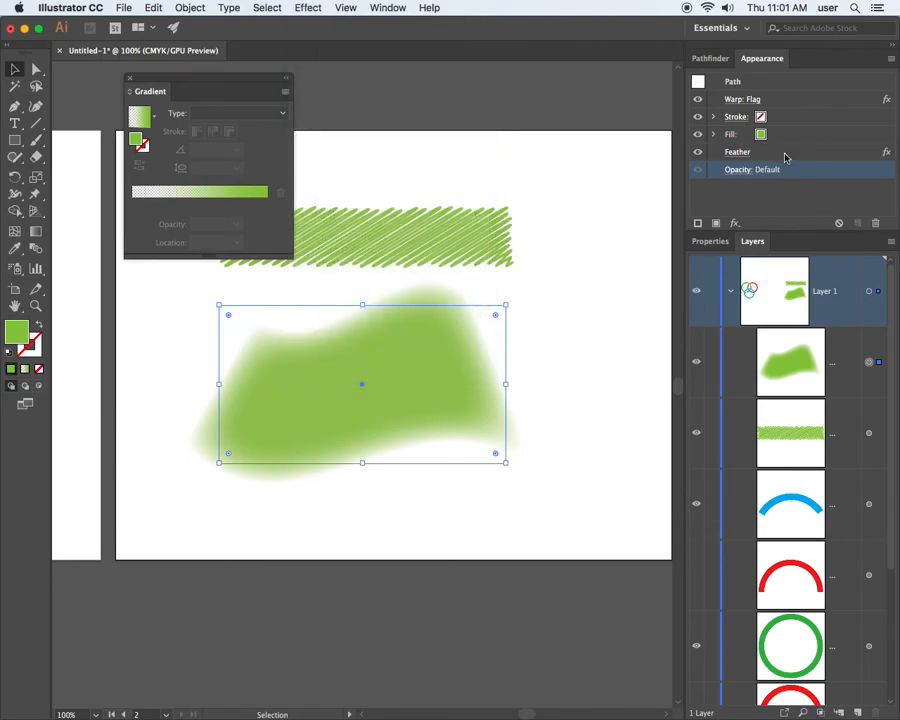
click(699, 153)
click(698, 153)
click(698, 153)
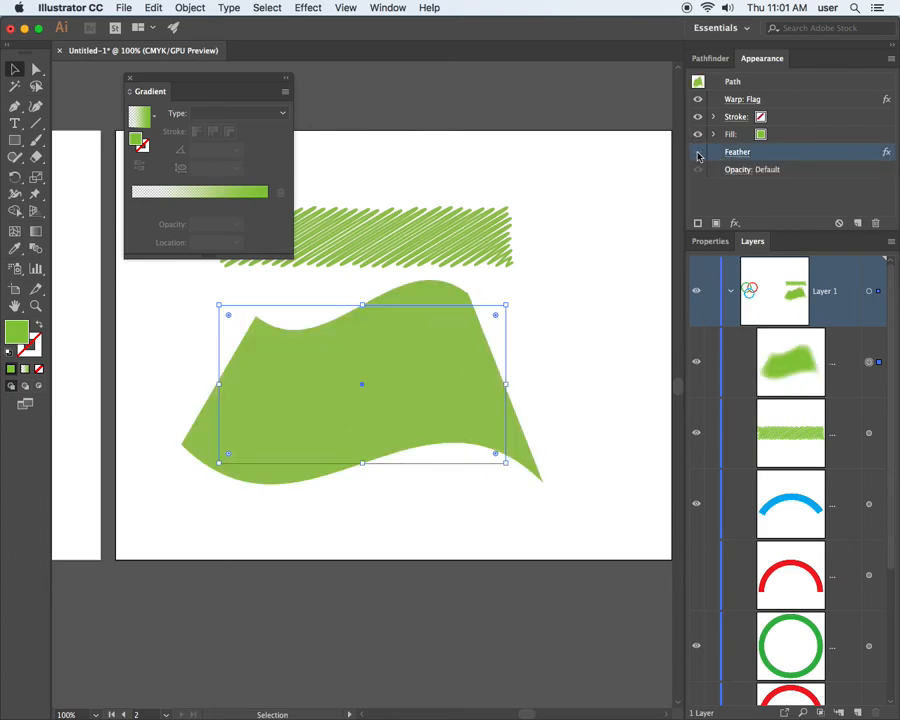
Toggle the visibility of the flag's Feather effect again, and delete the effect from the flag's appearance.
click(698, 153)
click(698, 153)
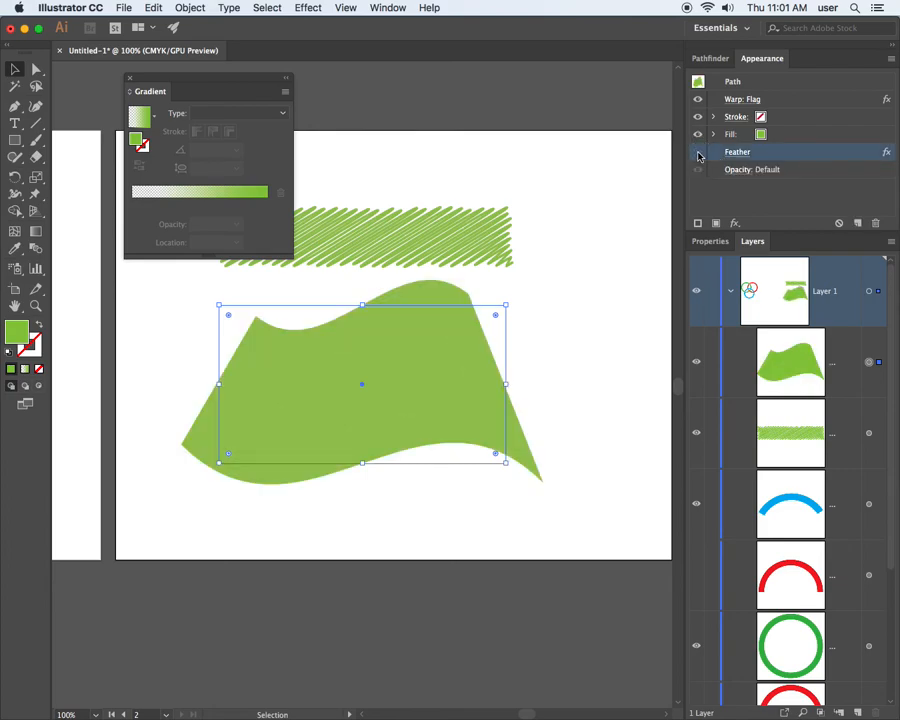
click(698, 153)
drag(846, 151, 877, 224)
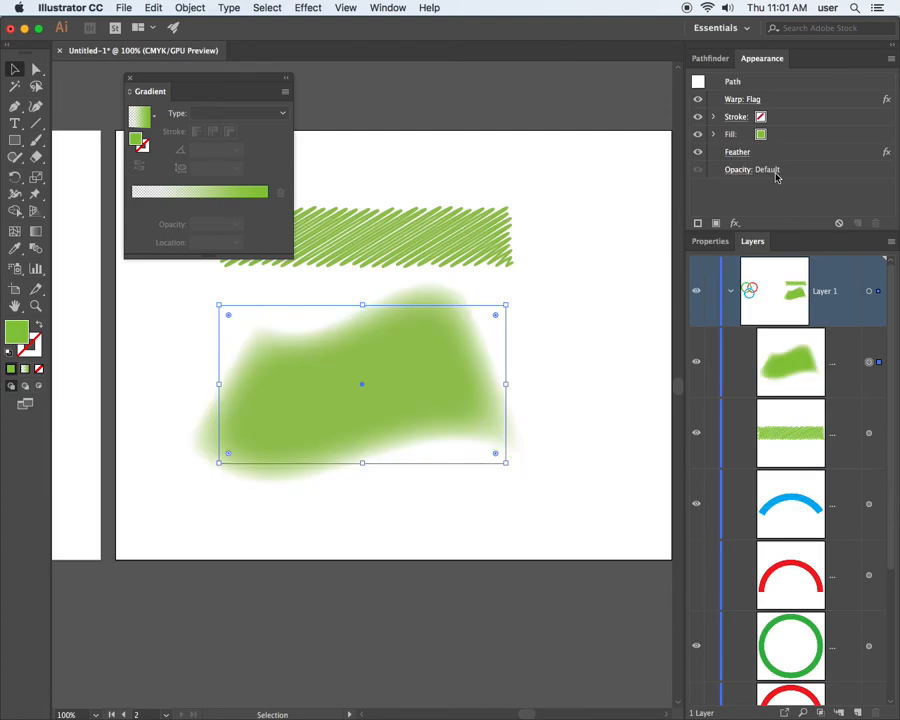
Move the Feather effect above the stroke in the flag's appearance stack, and return it below the fill.
click(773, 152)
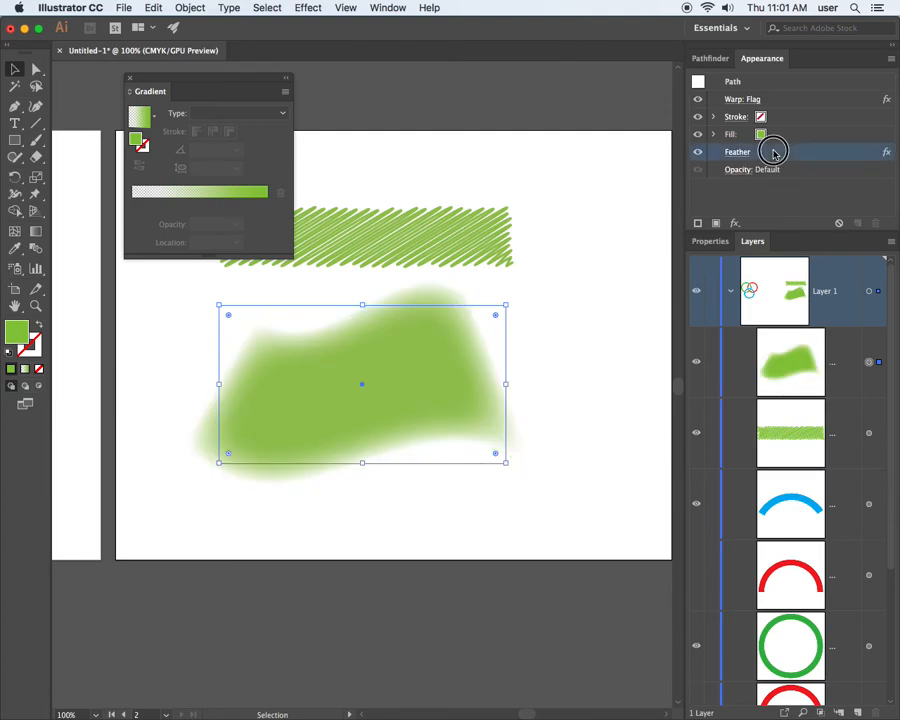
mouse_move(773, 152)
mouse_down()
mouse_move(778, 101)
mouse_move(770, 116)
mouse_up()
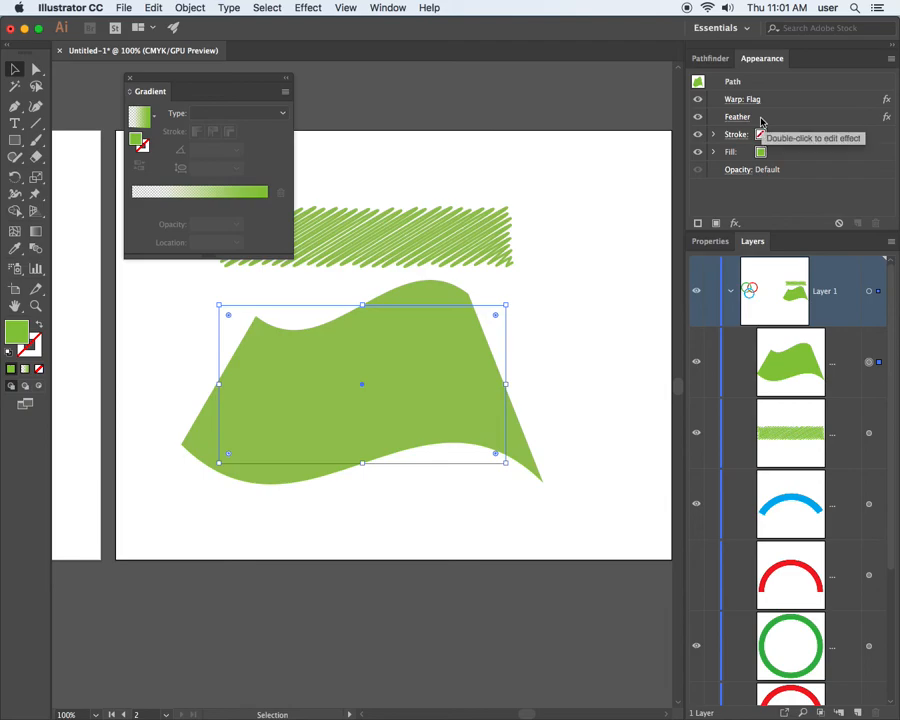
click(758, 117)
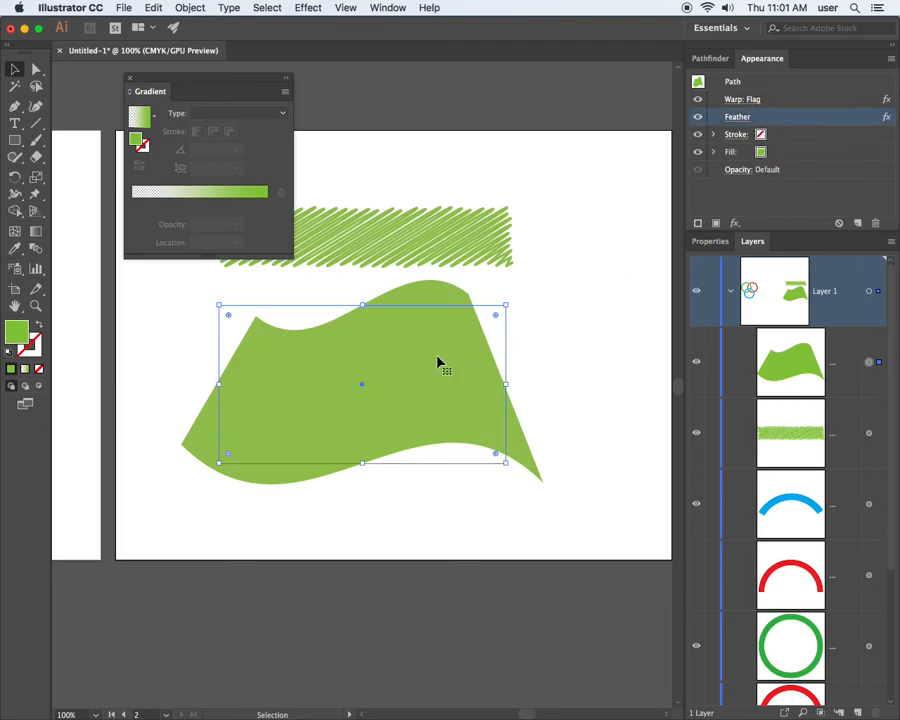
mouse_move(762, 120)
mouse_down()
mouse_move(770, 117)
mouse_move(780, 160)
mouse_move(770, 160)
mouse_up()
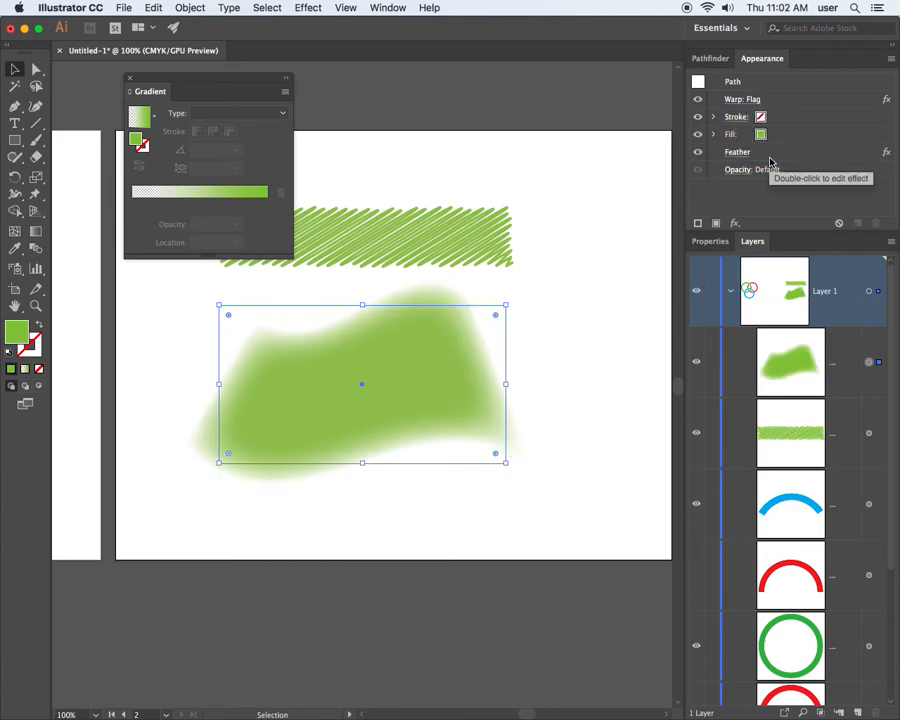
Move the Warp: Flag effect below the Feather effect in the flag's appearance stack.
drag(772, 99, 775, 160)
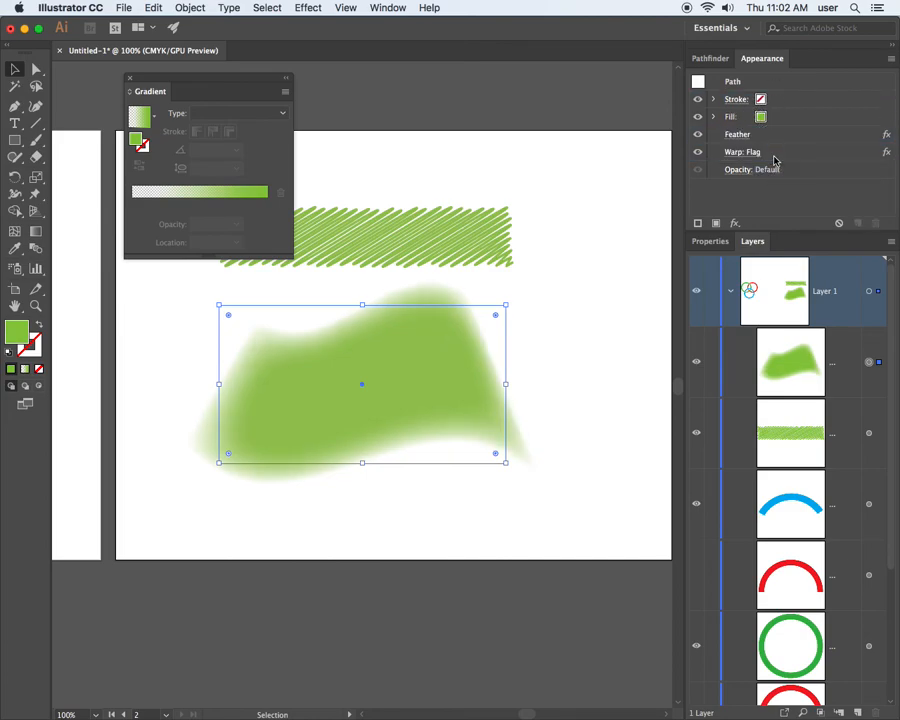
mouse_move(780, 153)
mouse_down()
mouse_move(769, 94)
mouse_move(778, 162)
mouse_up()
Add a stroke to the flag and raise its weight to 18 pt.
click(736, 99)
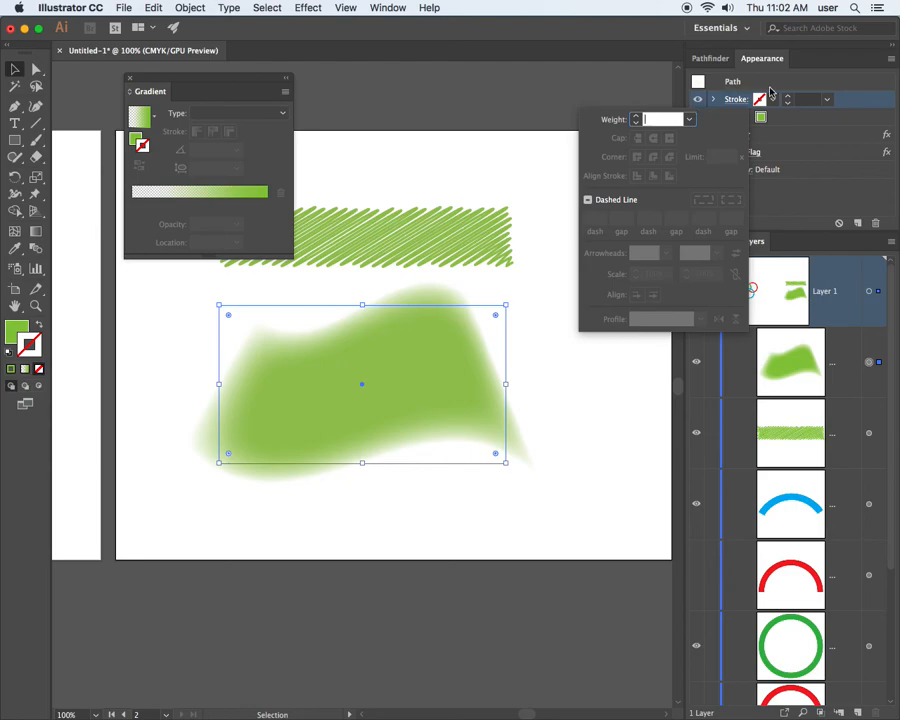
click(770, 92)
click(736, 99)
click(636, 116)
click(636, 116)
click(637, 117)
click(637, 117)
click(637, 117)
click(637, 117)
click(637, 117)
click(637, 117)
click(637, 117)
click(637, 117)
click(637, 117)
click(637, 117)
click(637, 117)
click(637, 117)
click(637, 117)
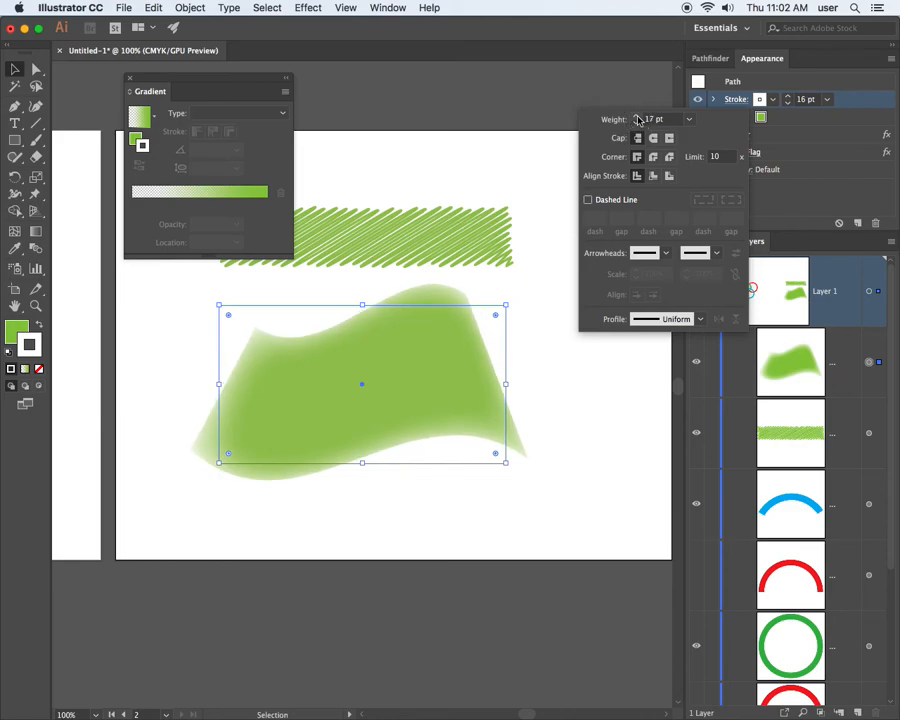
click(803, 144)
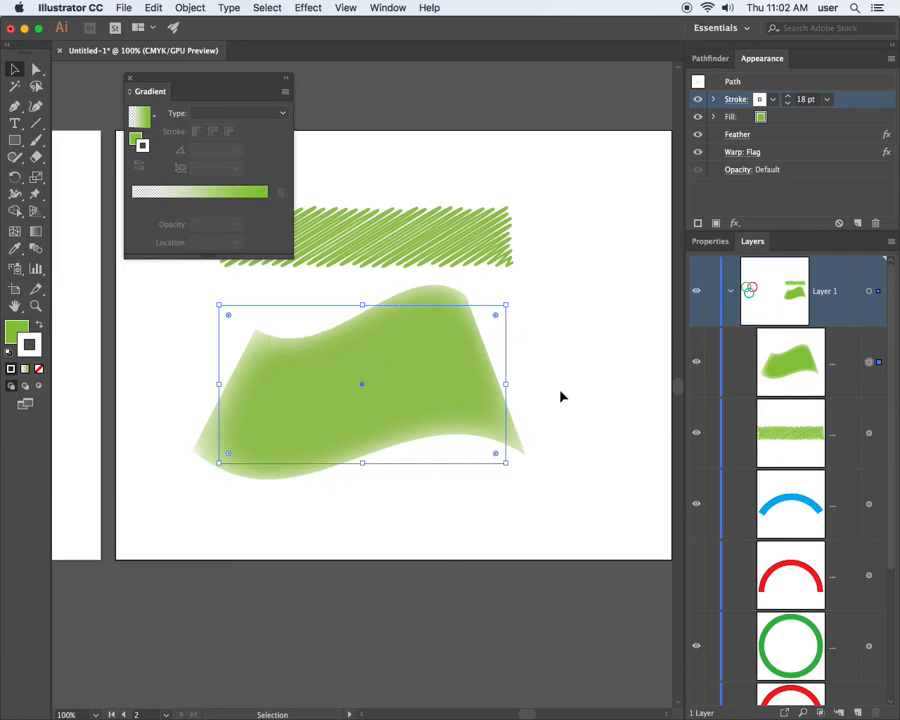
Colour the flag's stroke bright blue using the swatches.
click(772, 99)
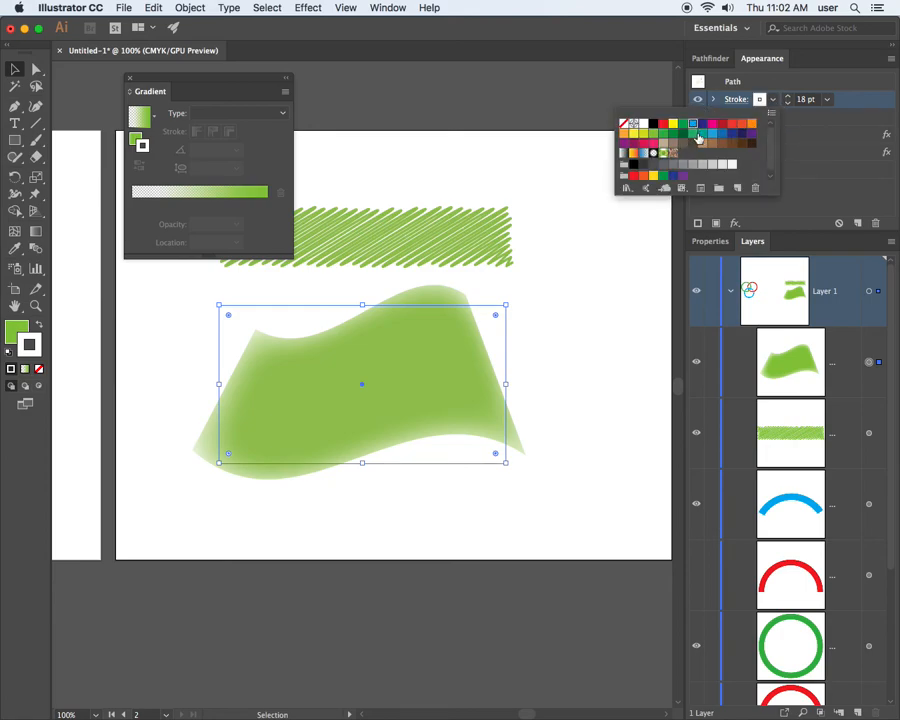
click(692, 124)
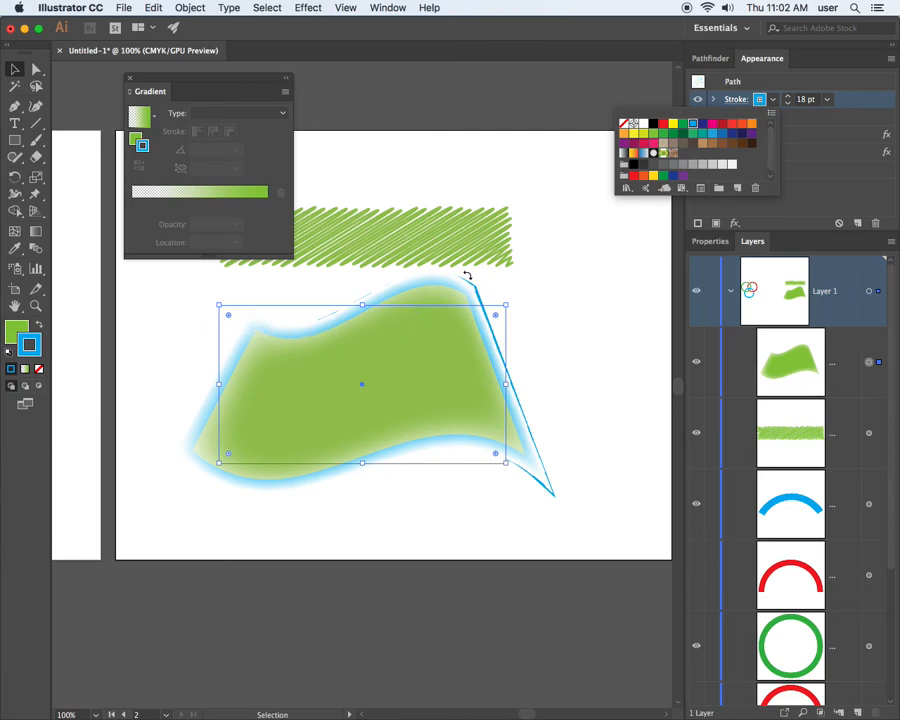
click(795, 172)
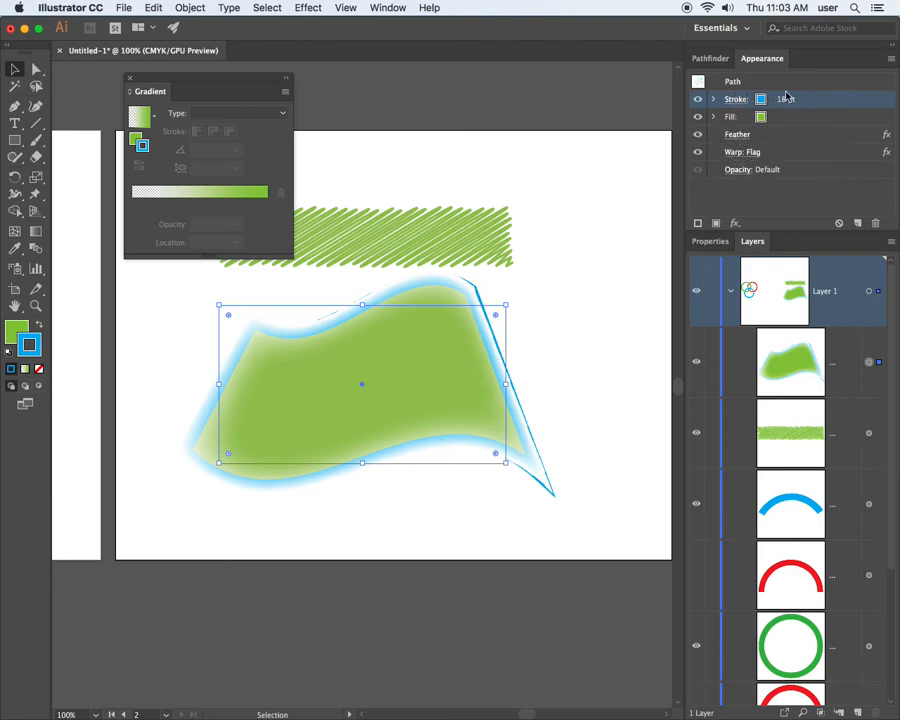
Place Feather above the flag's stroke, and reorder the stack with Warp: Flag above the stroke and Feather below the fill.
mouse_move(758, 139)
mouse_down()
mouse_move(782, 90)
mouse_move(766, 92)
mouse_up()
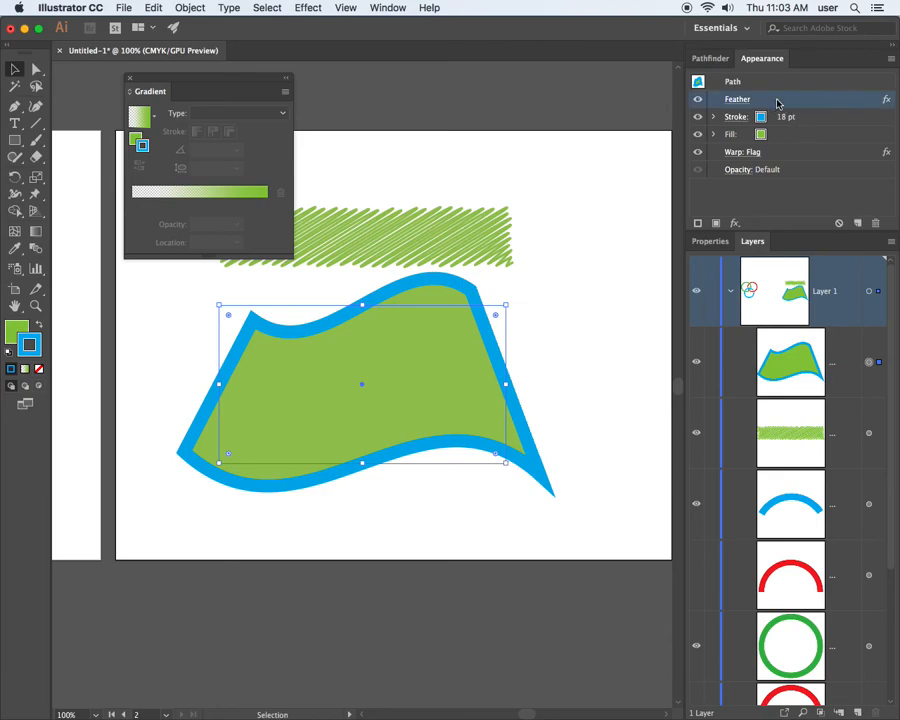
click(778, 118)
mouse_move(778, 120)
mouse_down()
mouse_move(777, 129)
mouse_move(739, 123)
mouse_move(733, 146)
mouse_move(780, 148)
mouse_move(772, 96)
mouse_up()
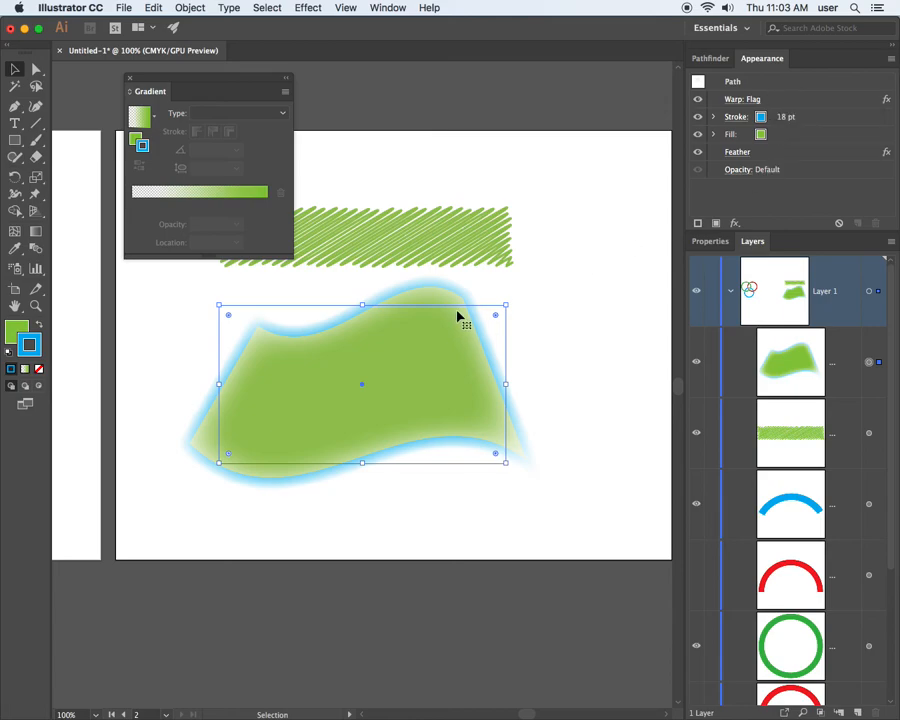
drag(179, 83, 140, 91)
click(293, 376)
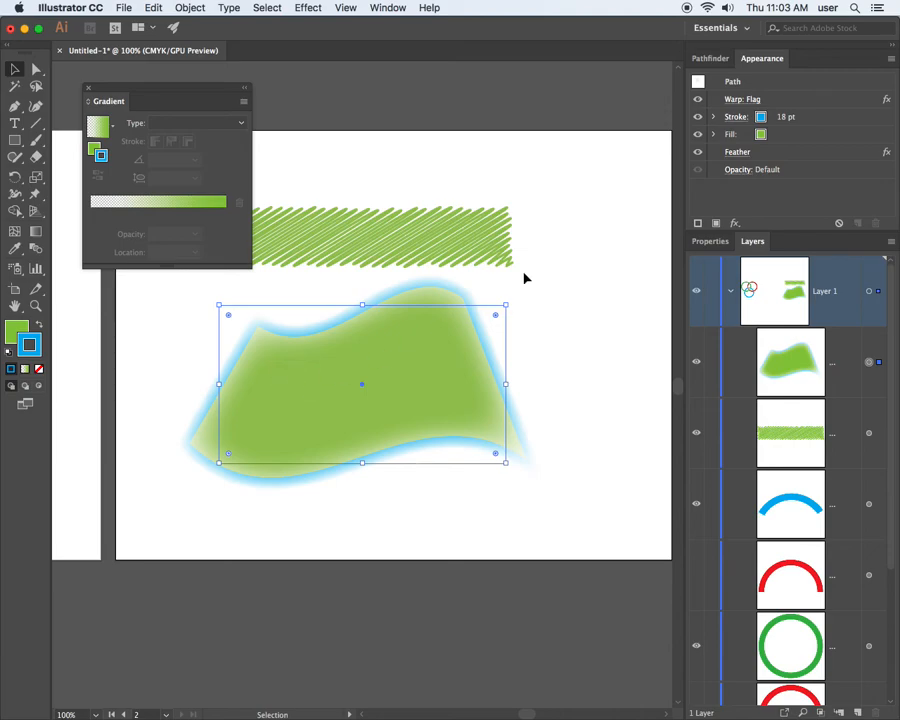
Try to delete the Warp: Flag effect from the flag's appearance, and undo the deletion.
click(788, 100)
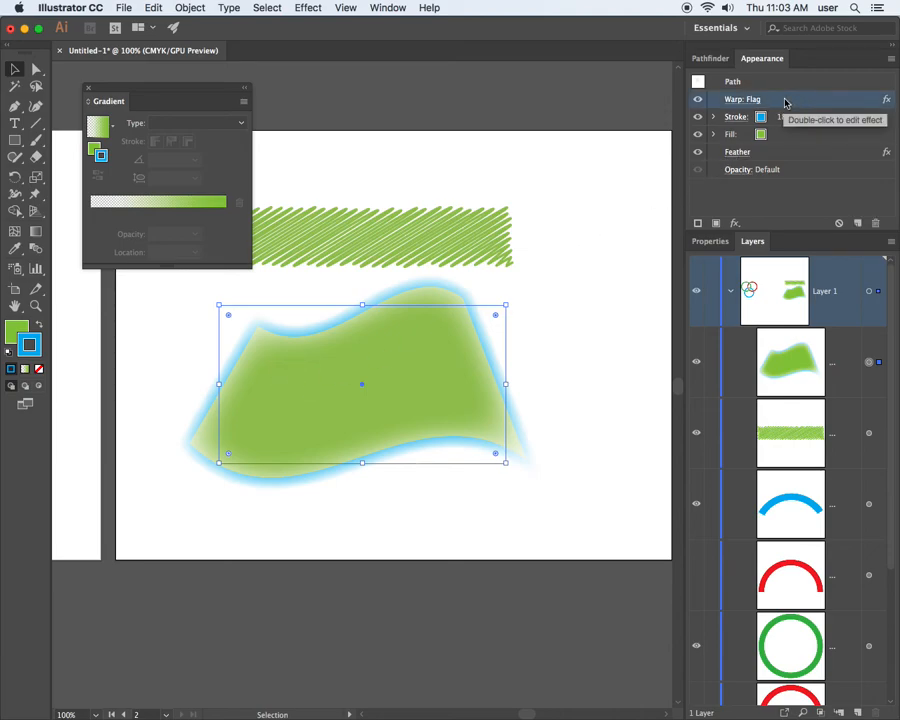
key(Delete)
click(790, 101)
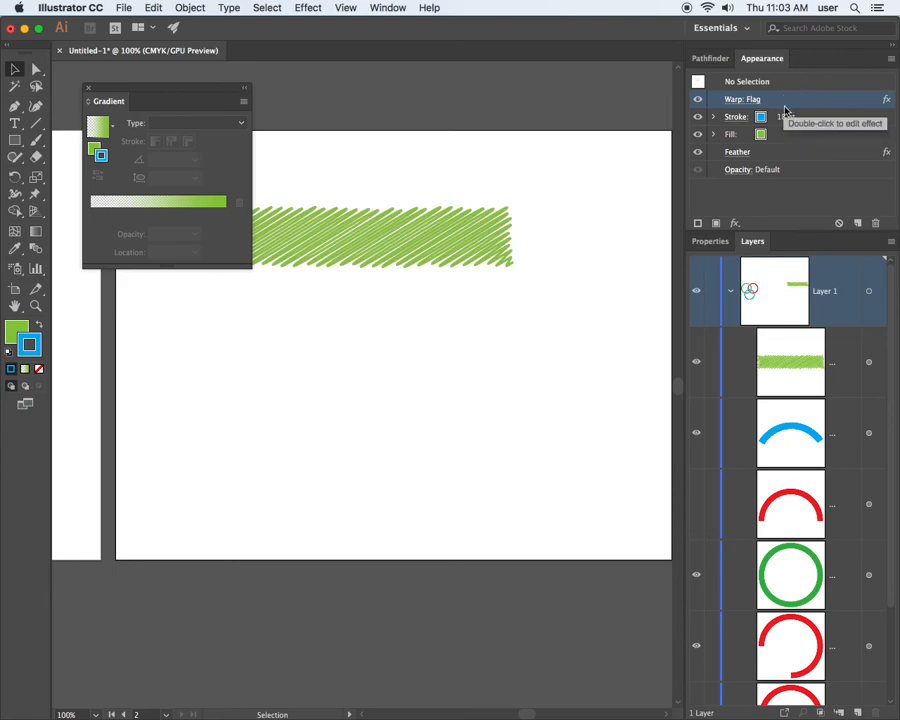
key(ctrl+z)
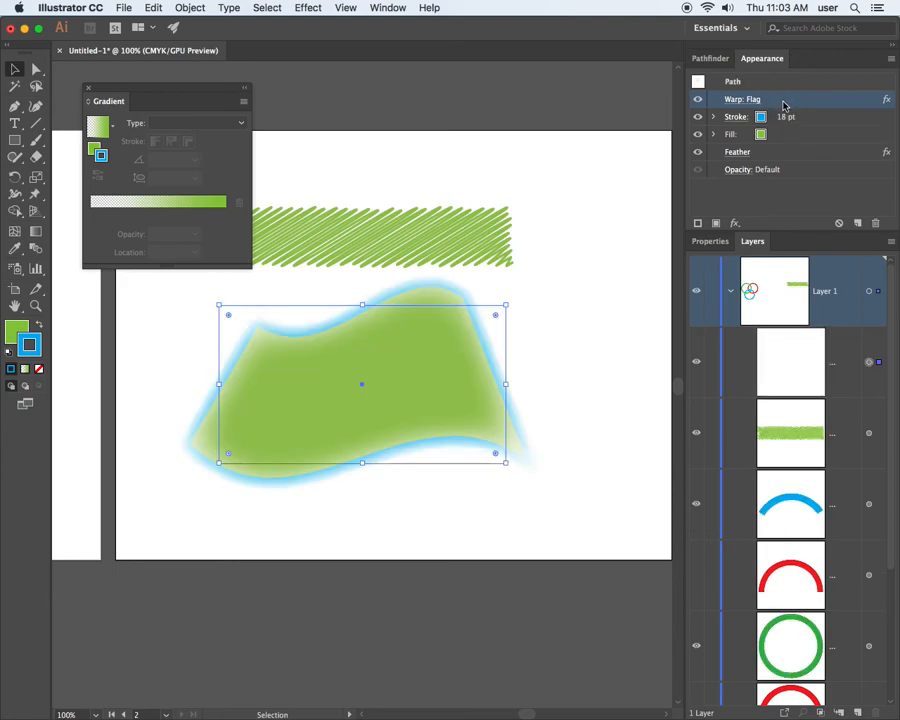
Remove the Warp: Flag and Feather effects from the flag's appearance.
click(802, 115)
click(860, 203)
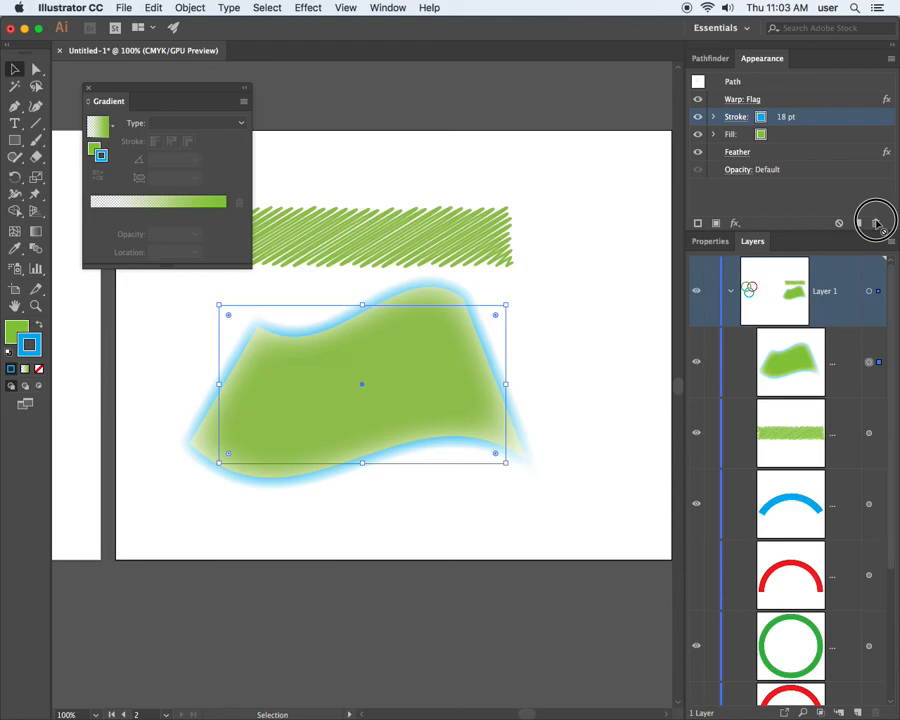
click(778, 100)
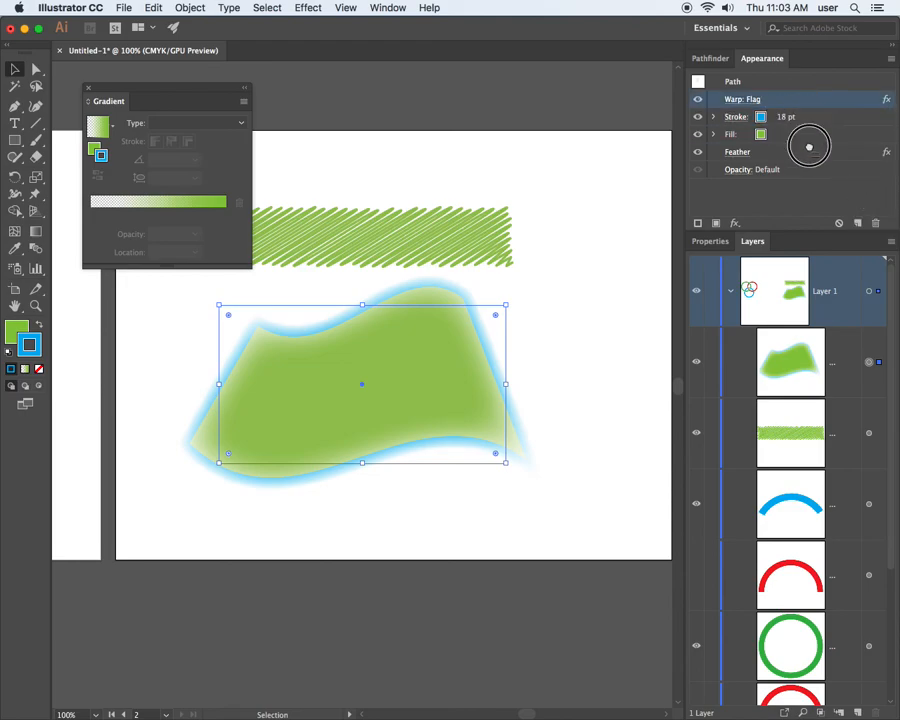
click(876, 222)
drag(784, 138, 874, 221)
click(496, 340)
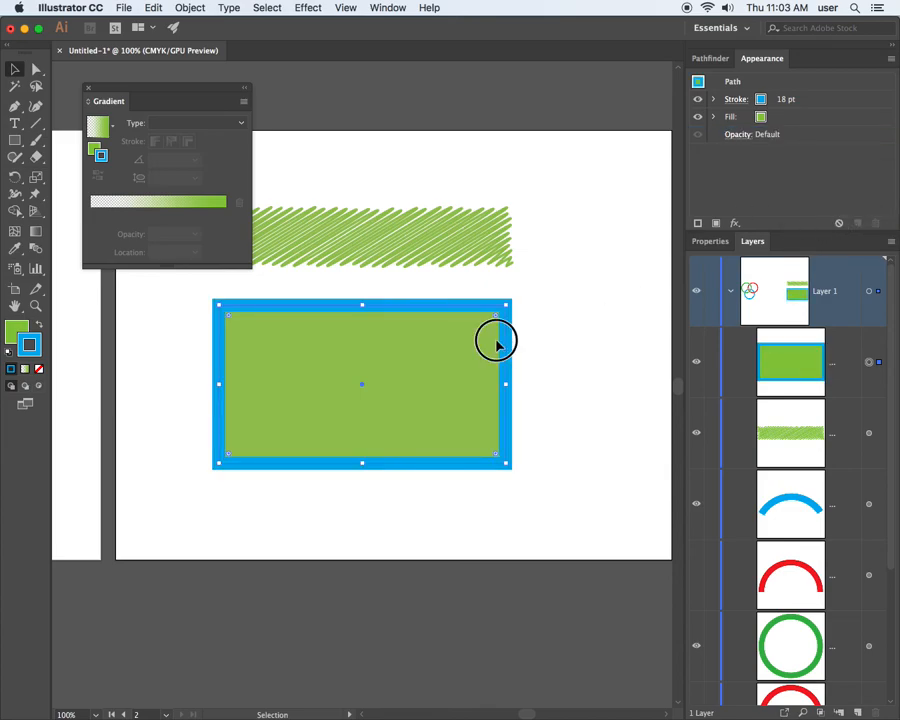
Set the green rectangle's stroke colour to None.
click(738, 100)
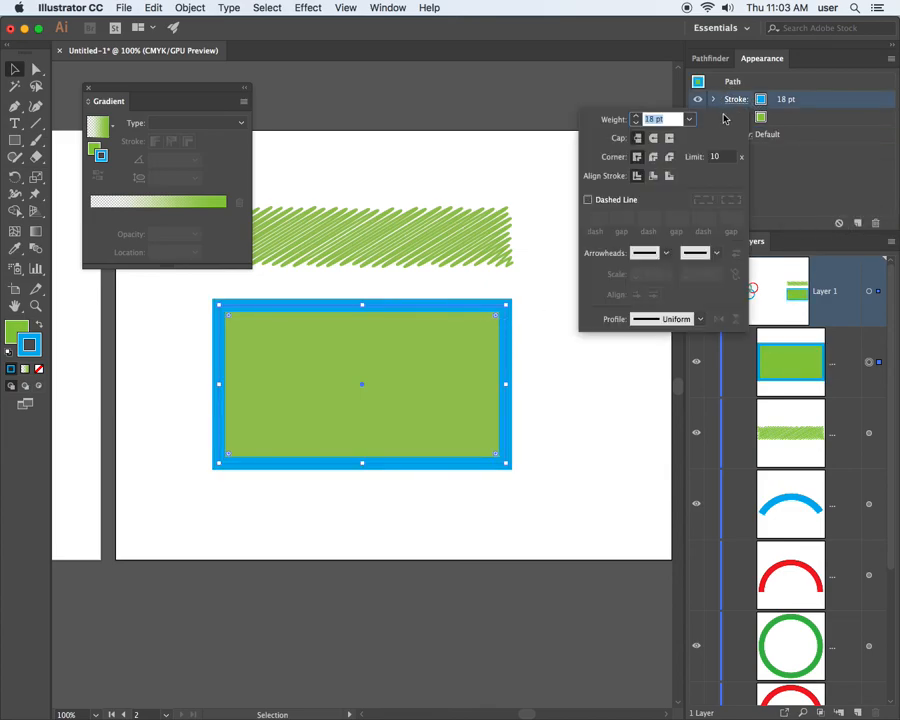
click(735, 104)
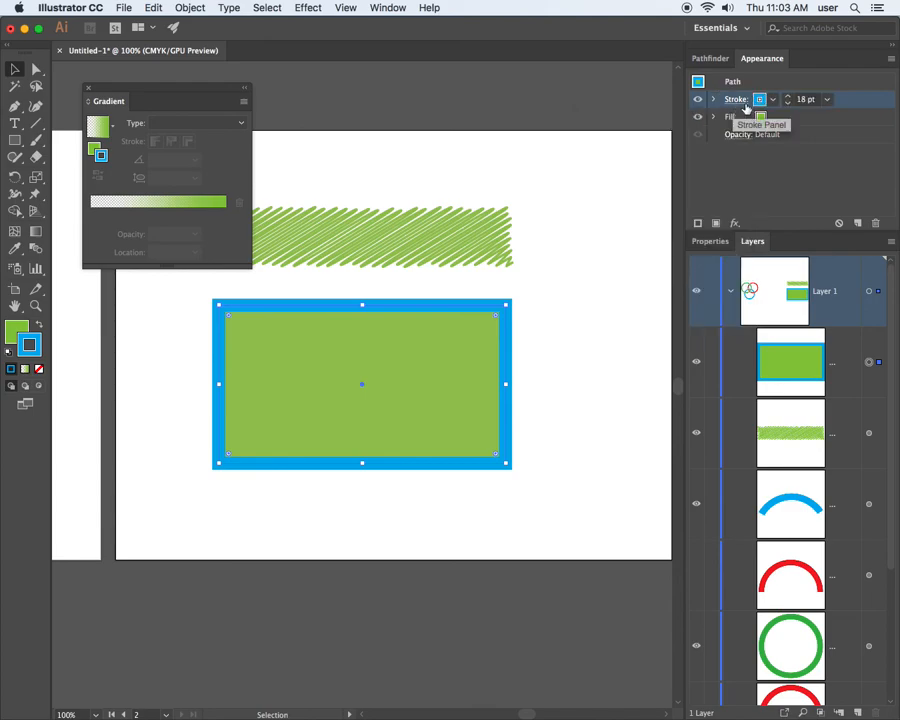
click(760, 99)
click(612, 123)
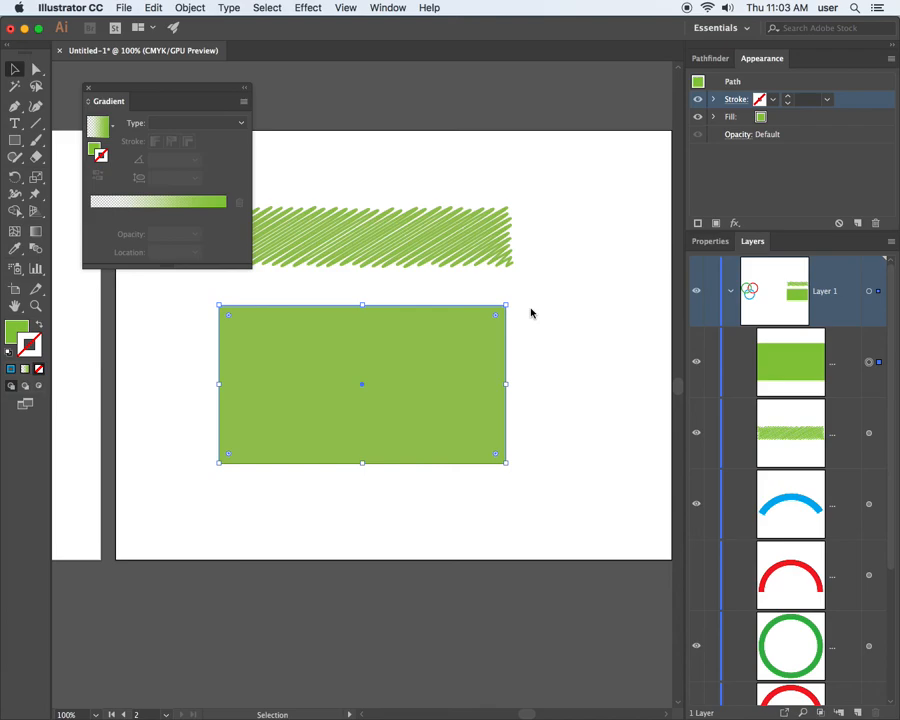
Try to apply the Mosaic Tiles texture effect to the green rectangle.
click(308, 8)
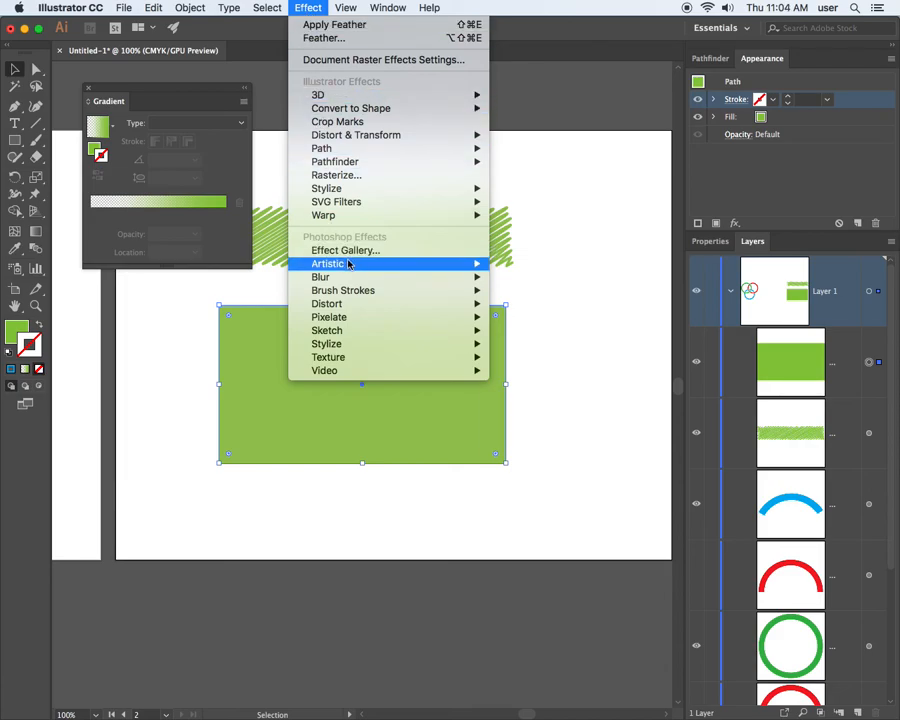
mouse_move(348, 264)
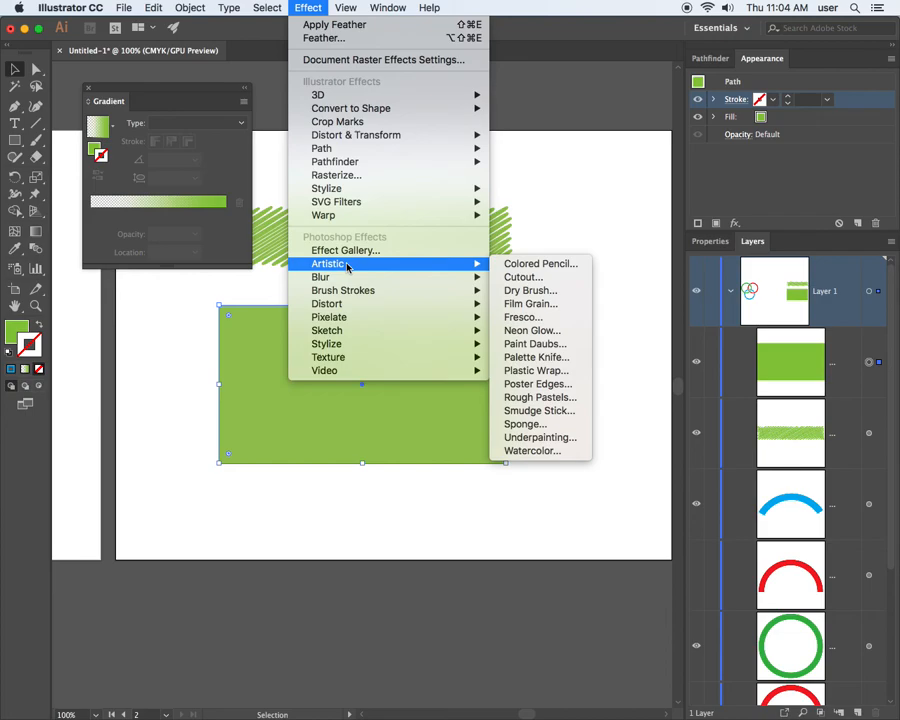
mouse_move(354, 319)
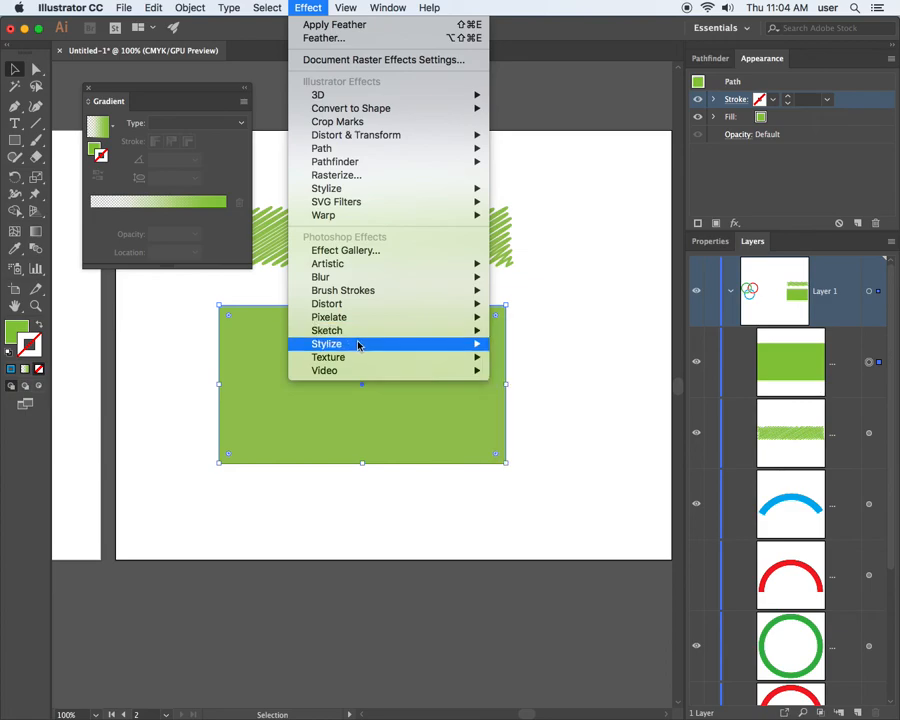
mouse_move(438, 357)
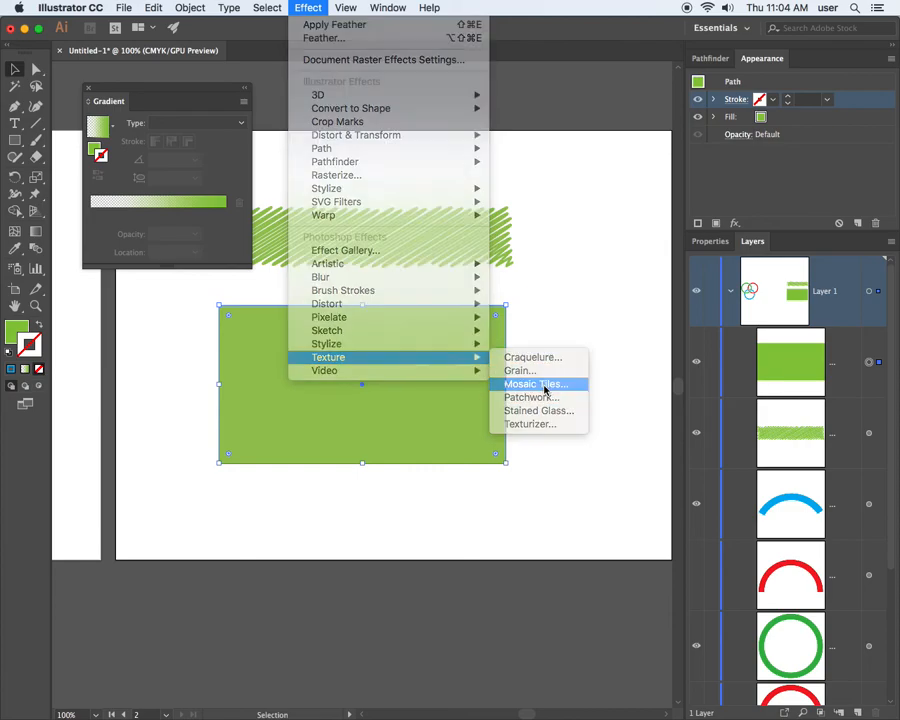
click(540, 384)
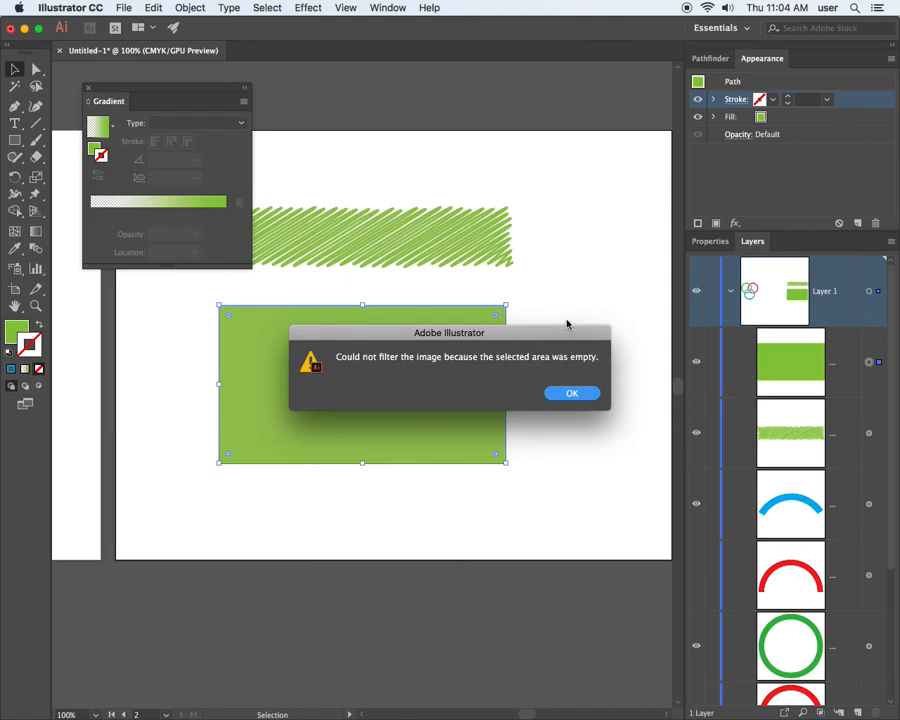
click(572, 396)
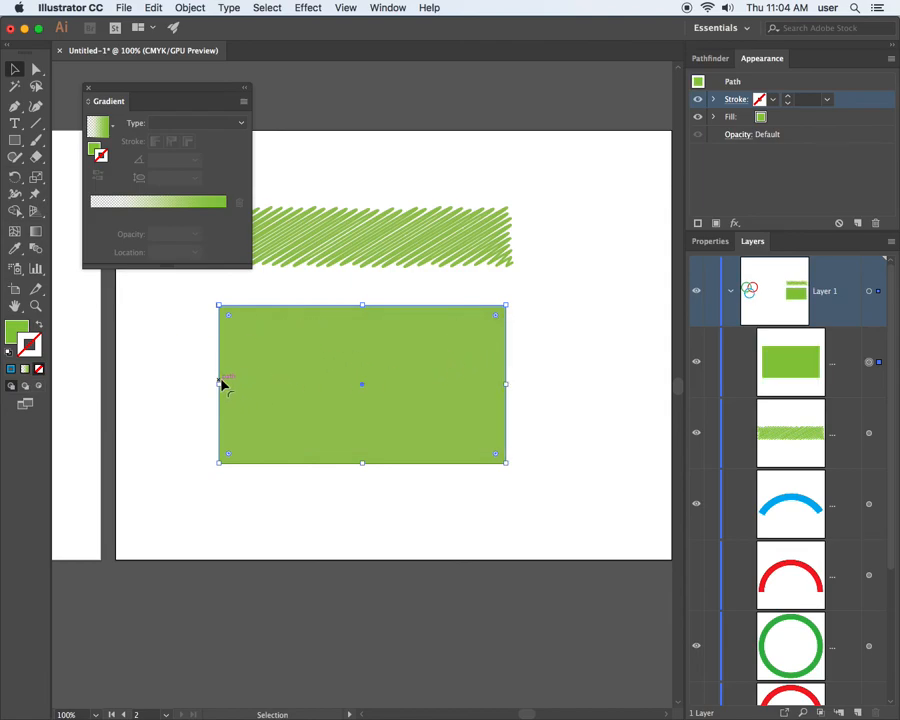
Try to apply the Pointillize pixelate effect to the green rectangle.
click(308, 8)
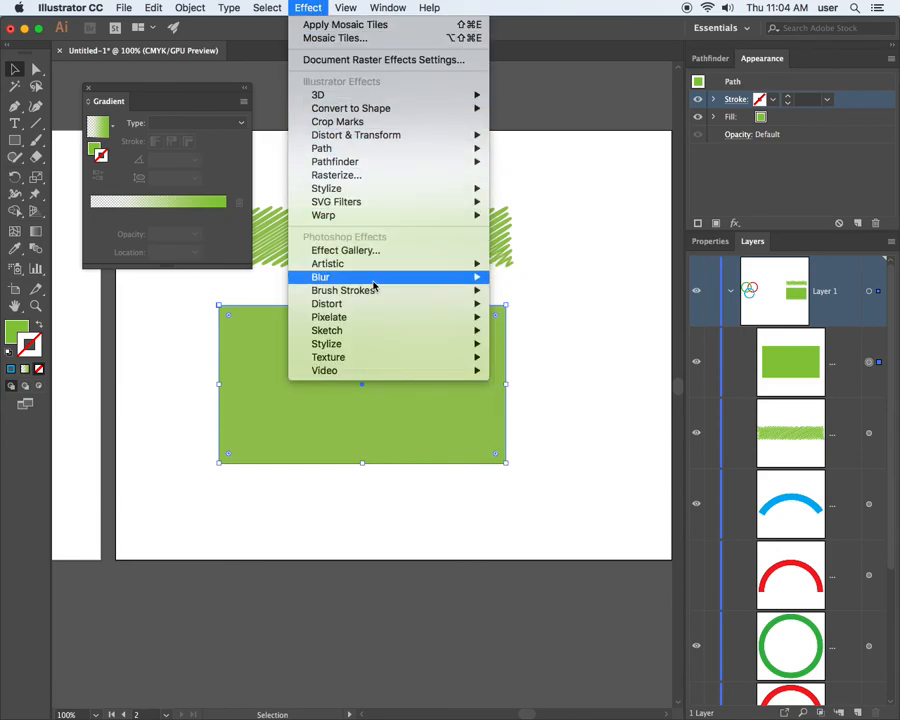
mouse_move(377, 266)
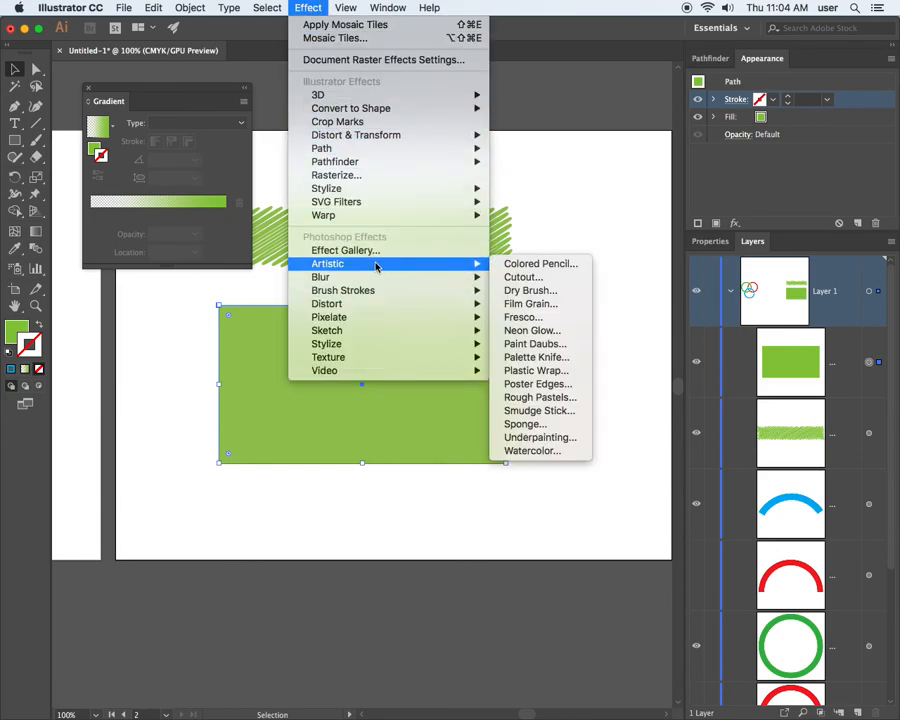
mouse_move(381, 291)
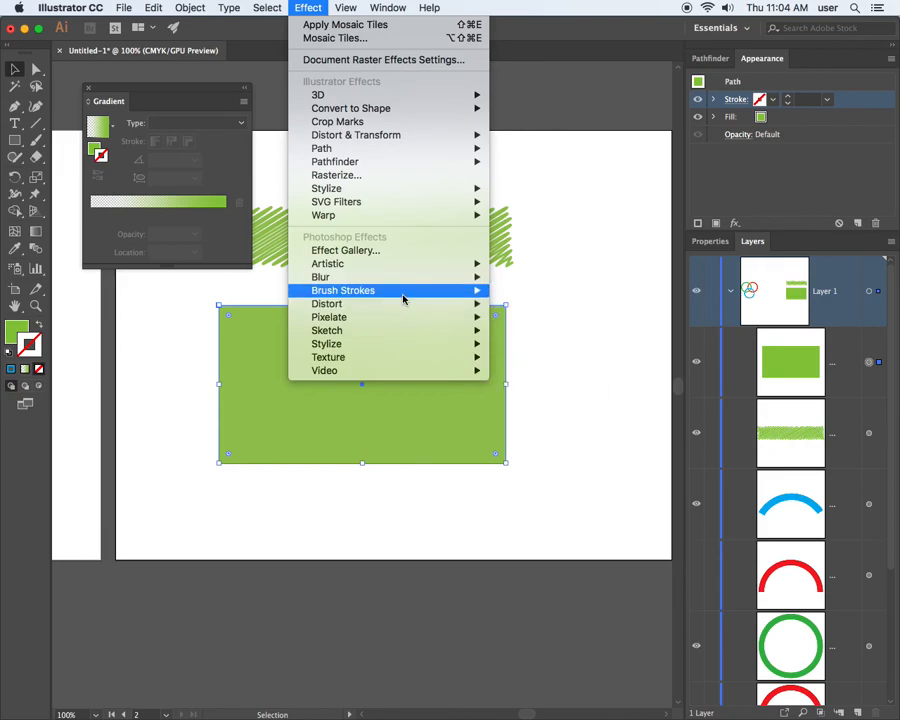
mouse_move(405, 306)
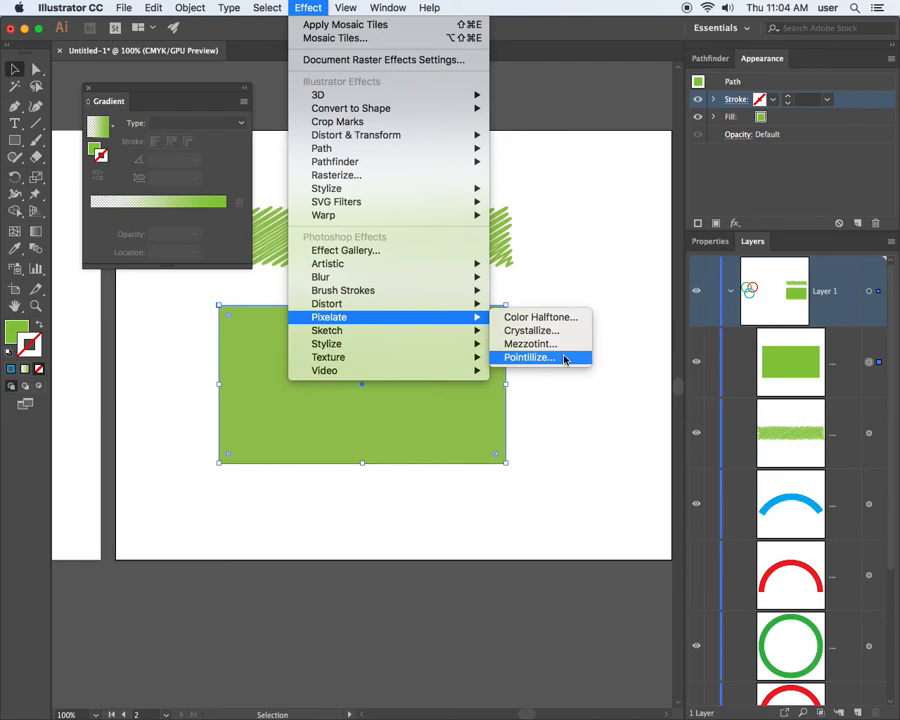
click(566, 358)
click(571, 392)
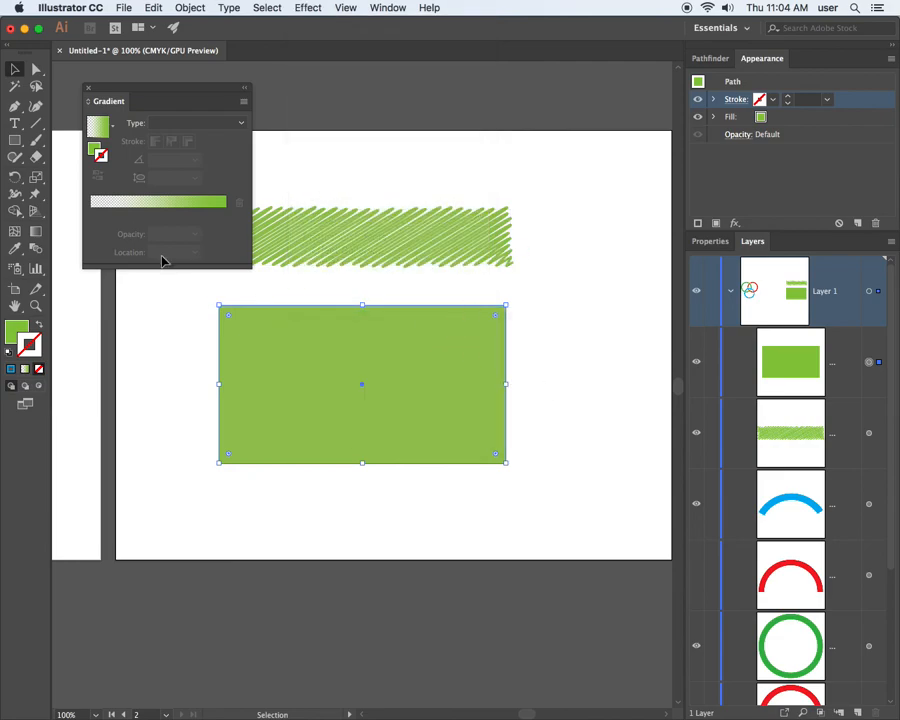
Try to apply the Crystallize effect to the green rectangle's fill with an increased cell size.
click(20, 330)
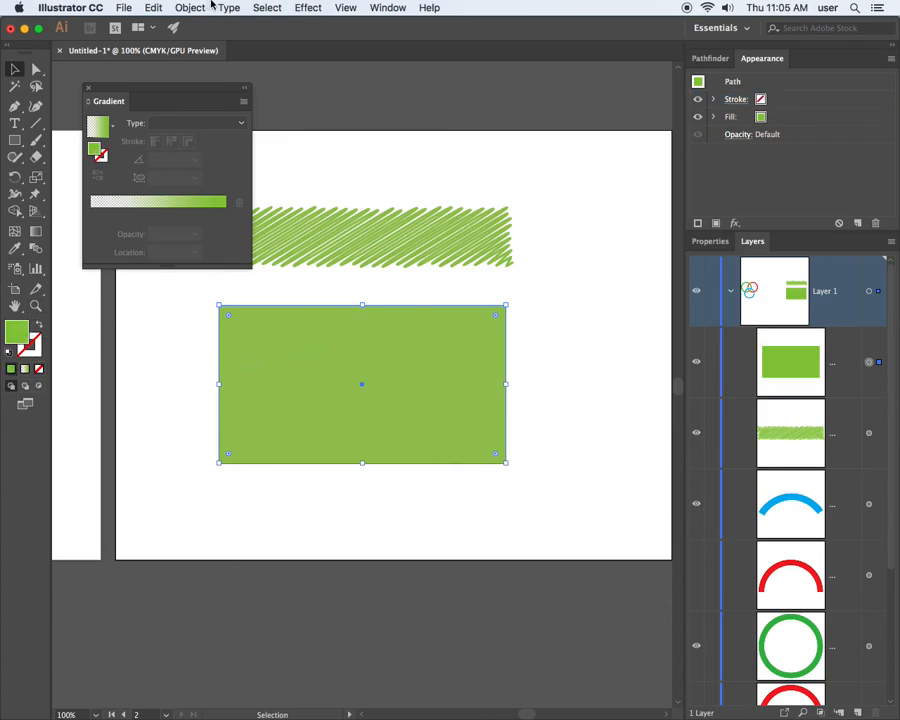
click(306, 7)
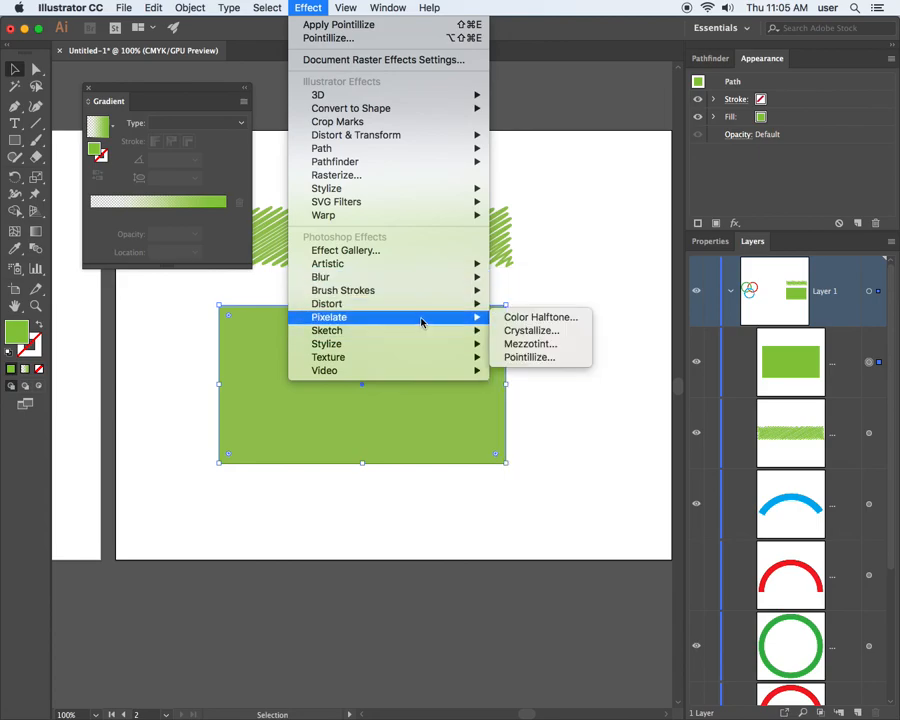
click(539, 327)
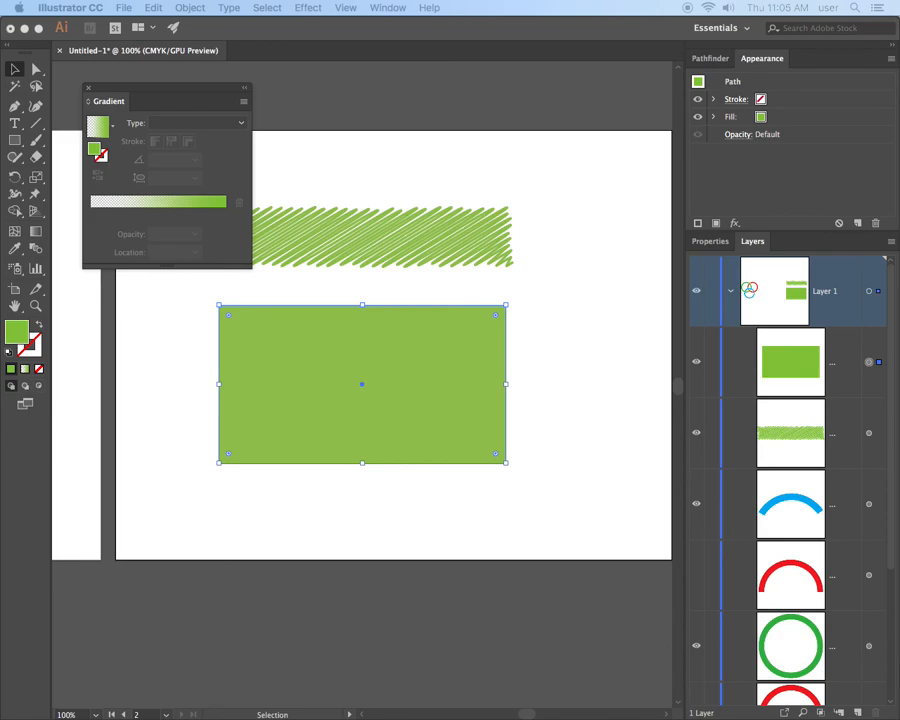
drag(382, 62, 522, 187)
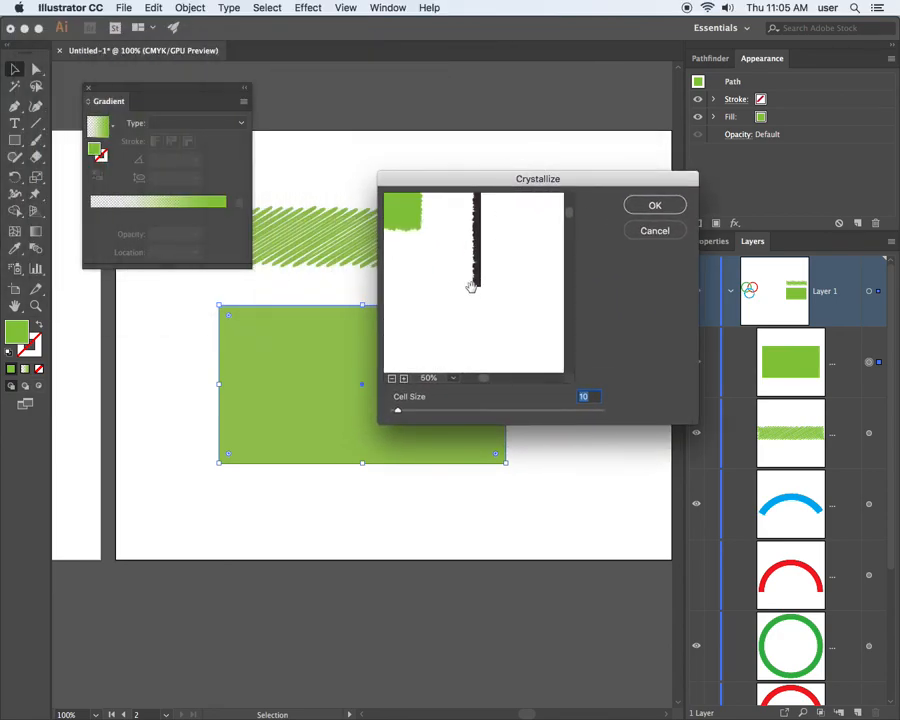
drag(436, 242, 452, 261)
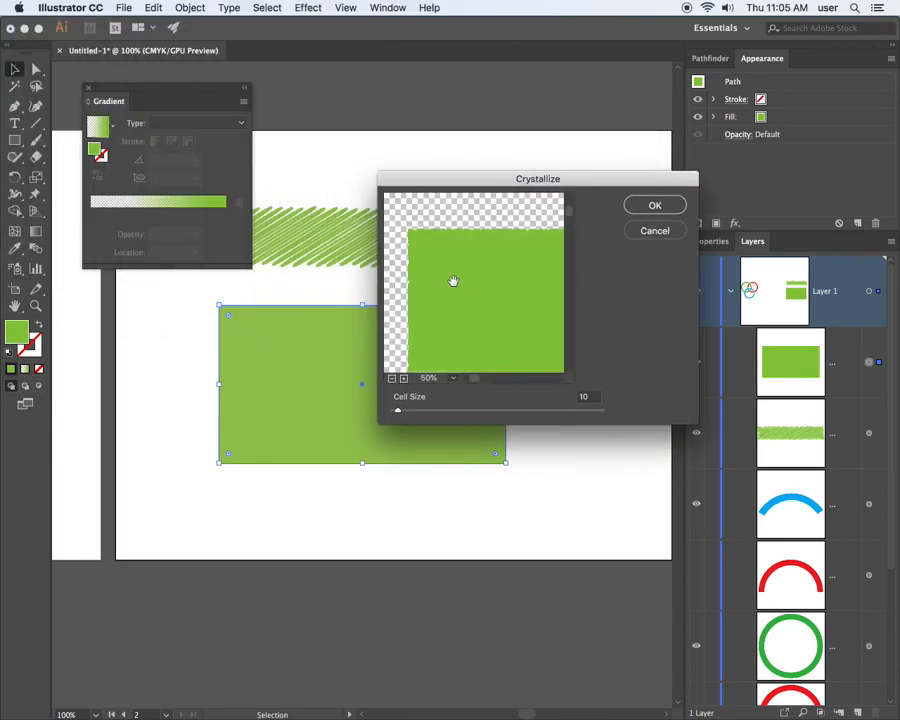
drag(433, 413, 545, 410)
click(648, 205)
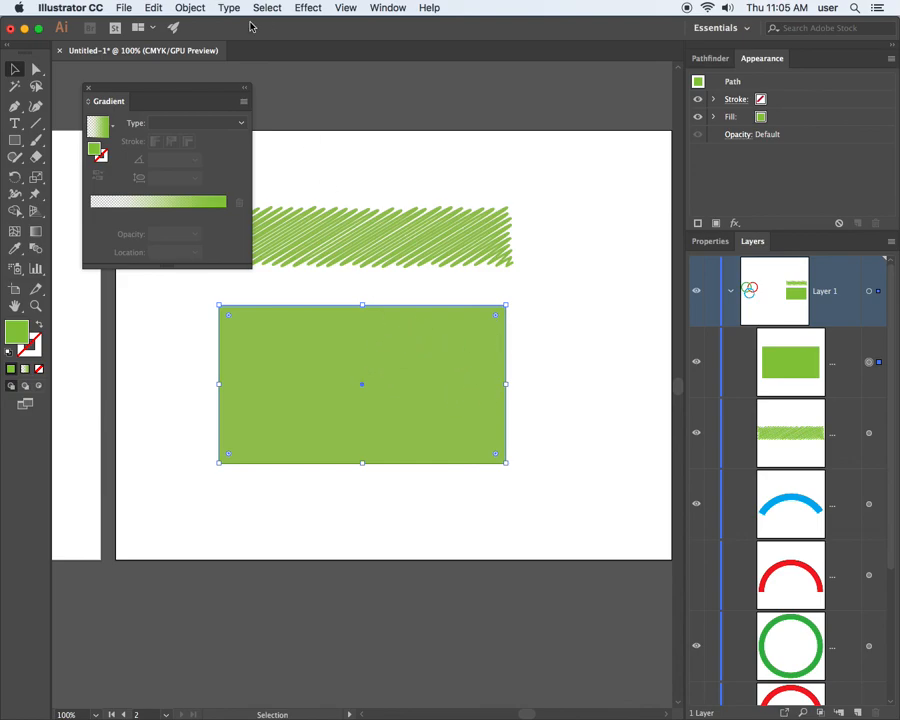
Open the Halftone Pattern sketch effect for the green rectangle and reposition its dialog so the effect settings are reachable.
click(305, 8)
mouse_move(390, 202)
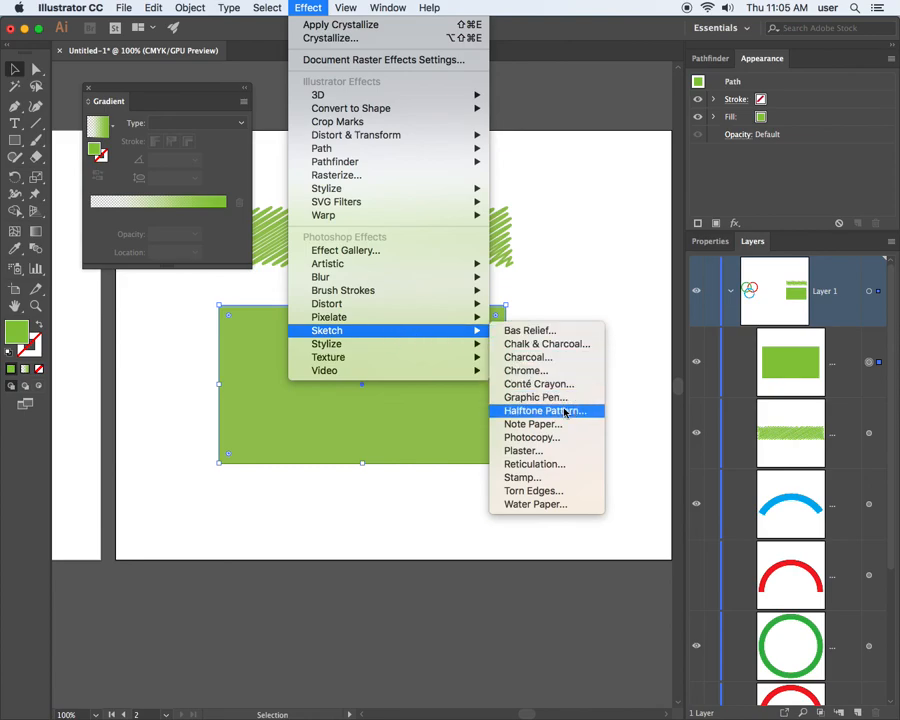
click(566, 411)
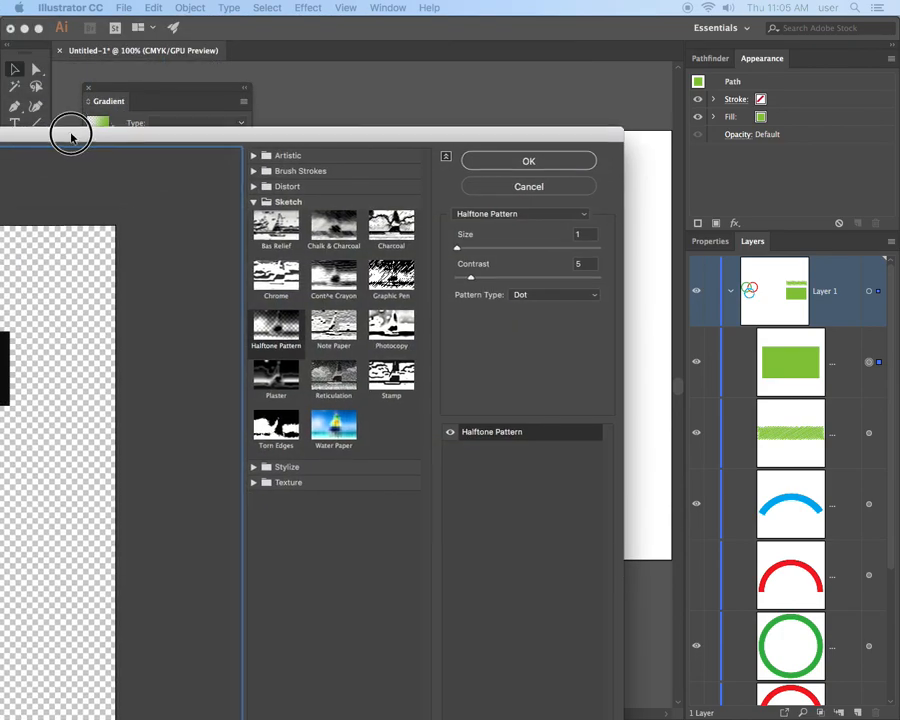
drag(72, 132, 185, 74)
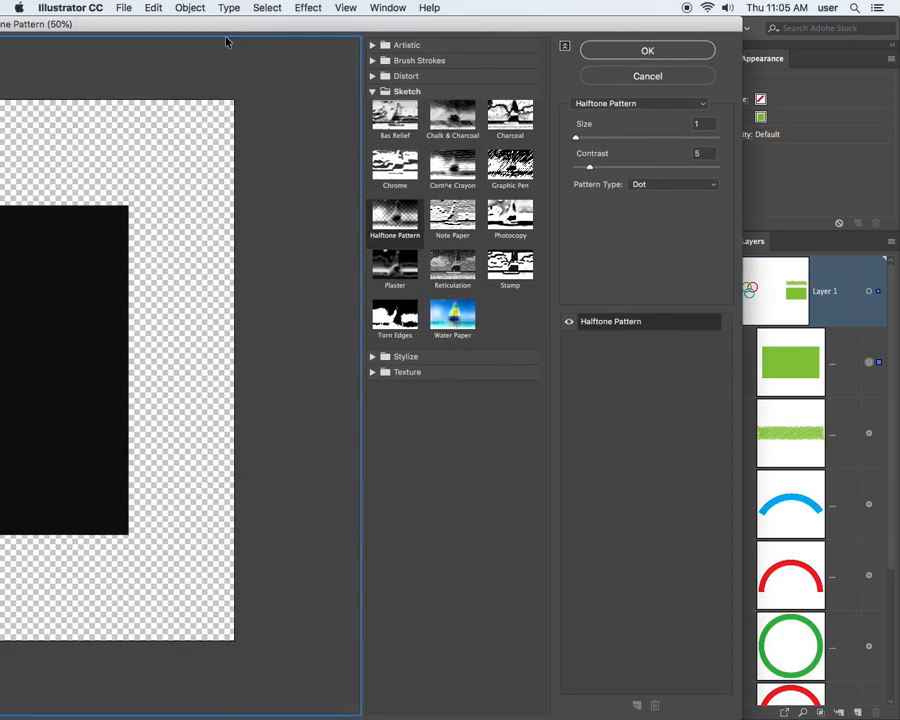
drag(227, 26, 435, 25)
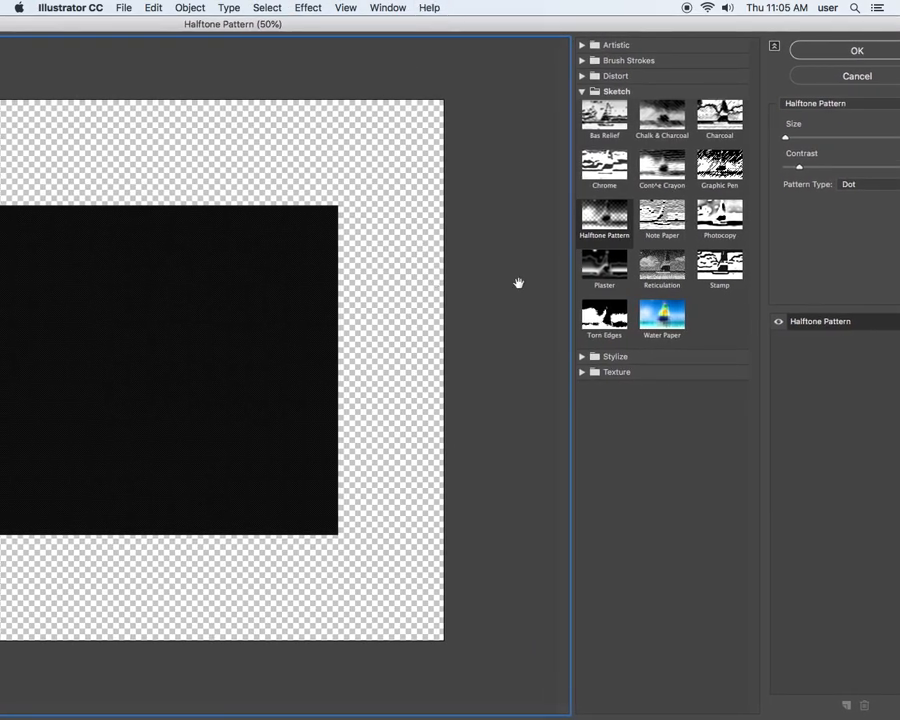
Preview sketch effects including Note Paper, Graphic Pen, Chrome, Bas Relief, Reticulation, Plaster and Stamp on the rectangle.
click(607, 225)
click(662, 214)
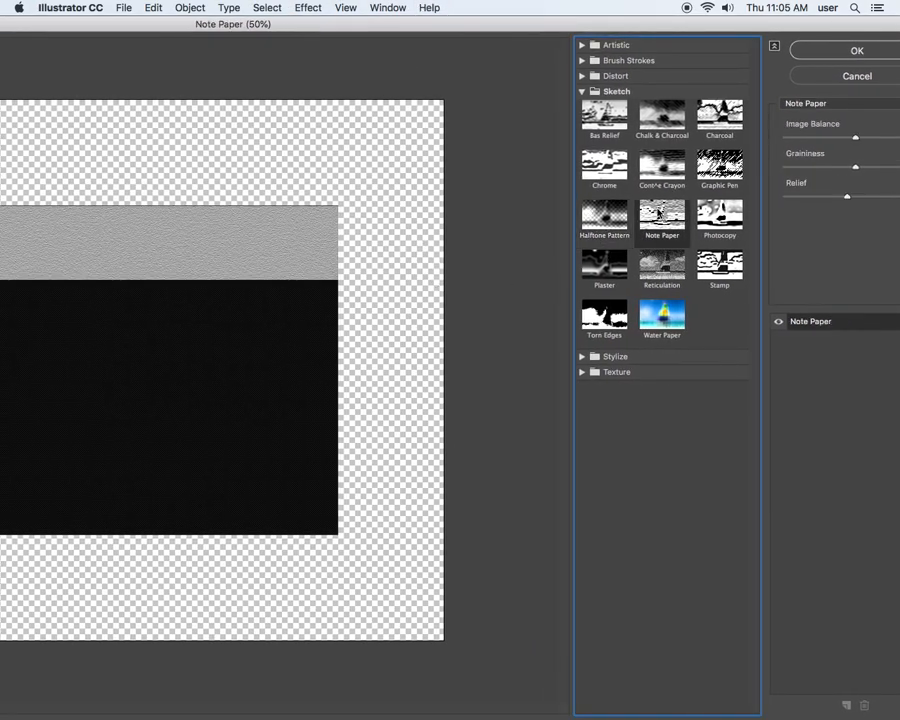
click(668, 174)
click(714, 167)
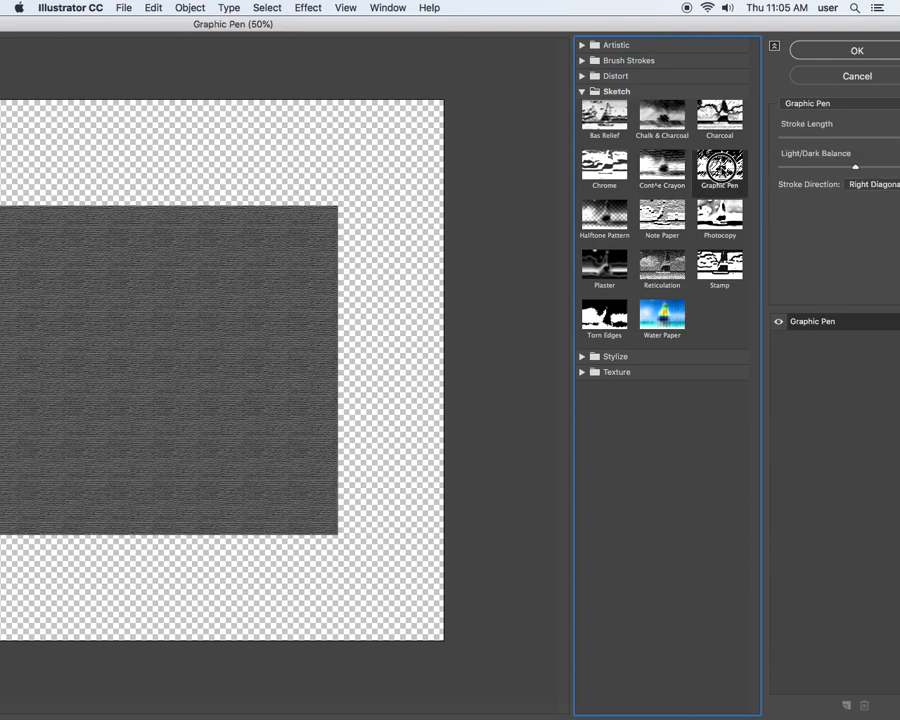
click(605, 165)
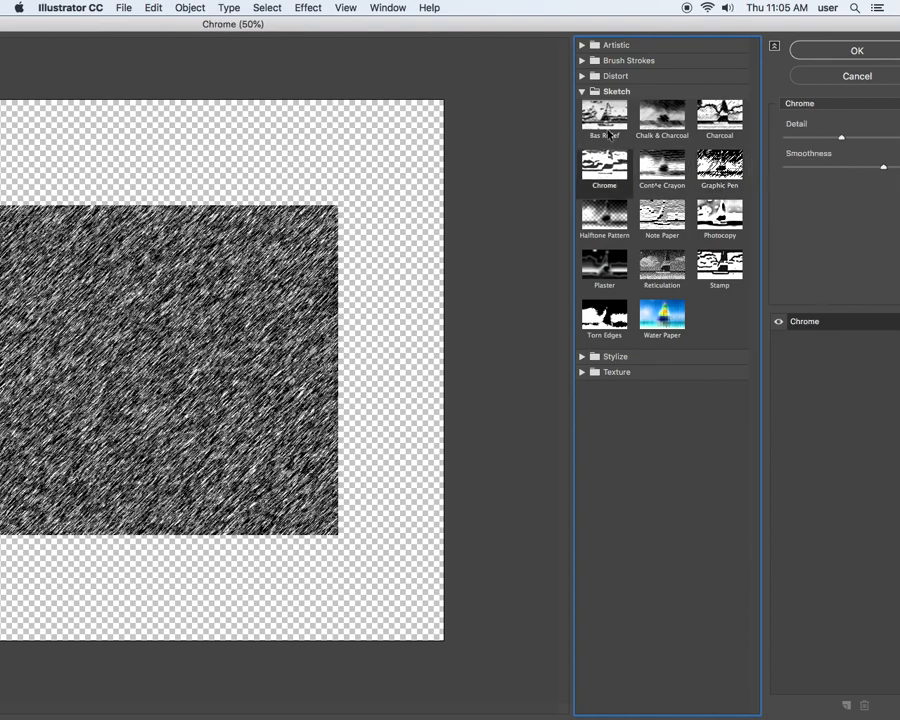
click(605, 117)
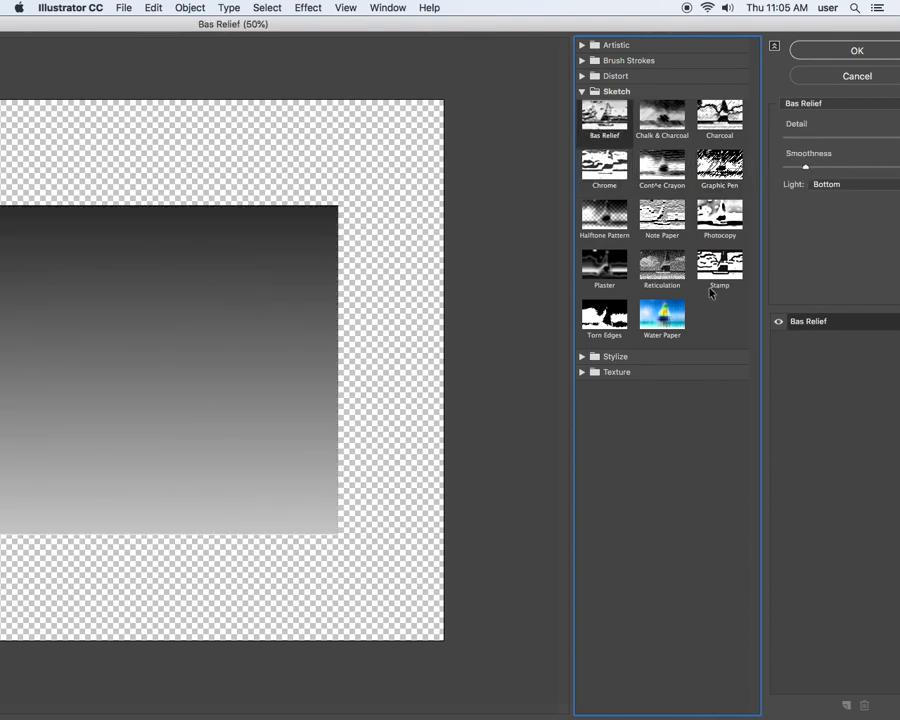
click(662, 265)
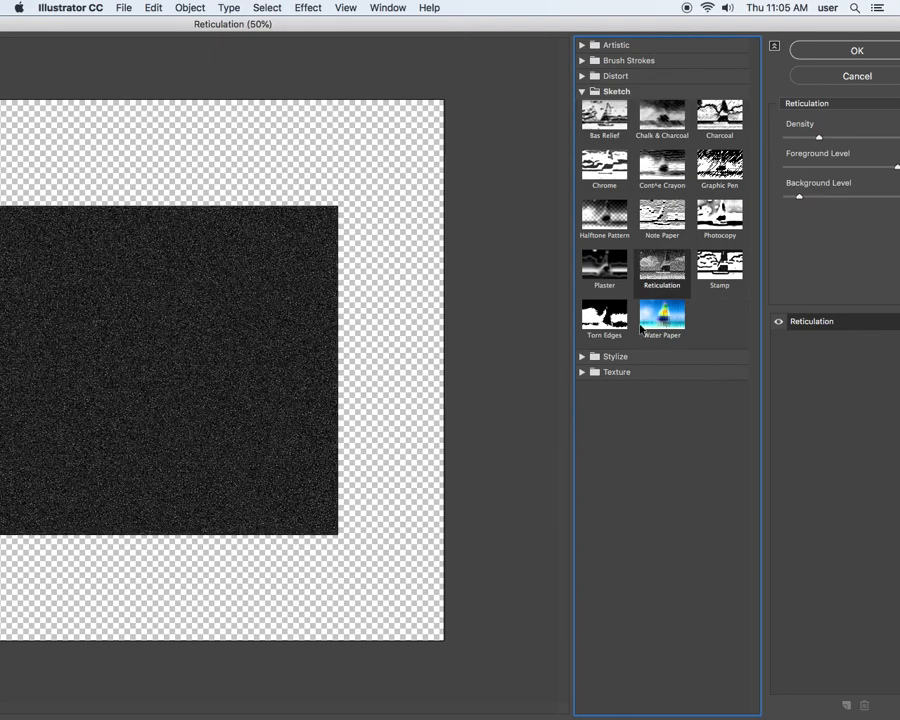
click(604, 316)
click(606, 266)
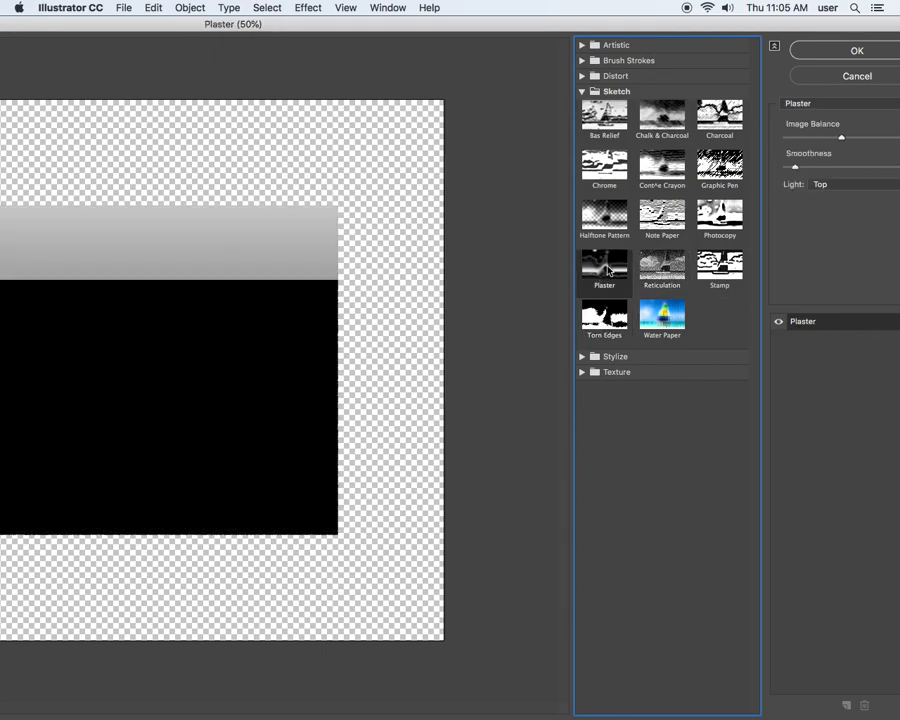
click(712, 268)
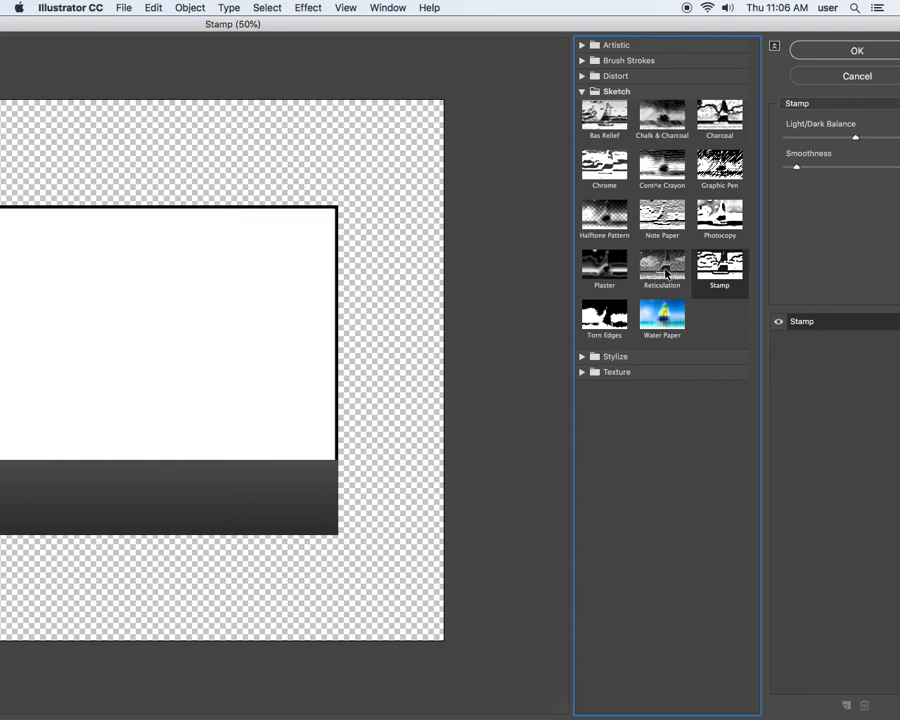
Apply the Reticulation sketch effect to the green rectangle, and undo it after viewing it deselected.
click(664, 268)
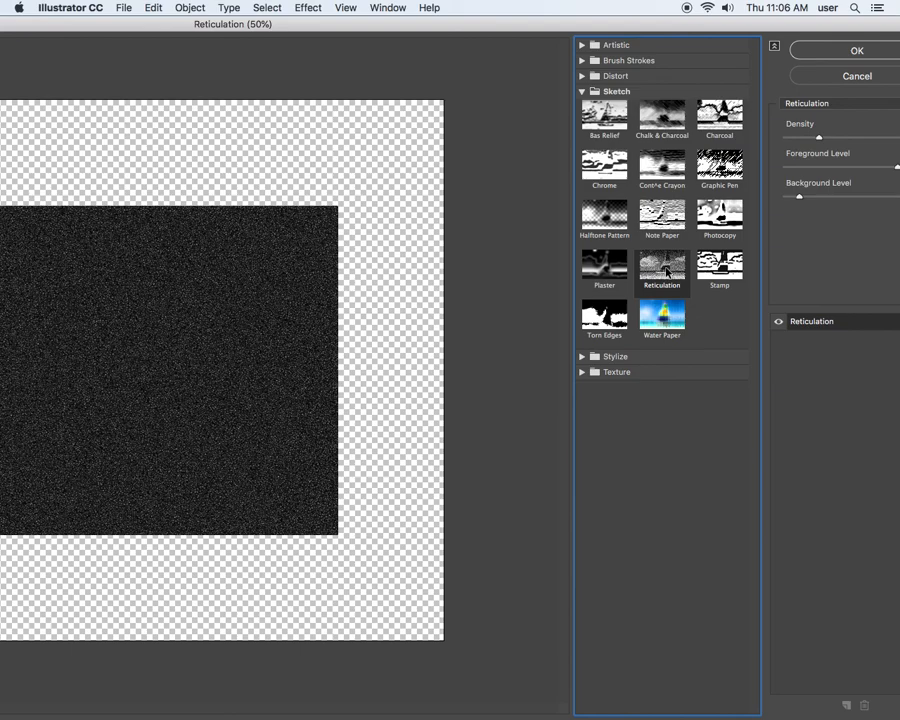
click(853, 53)
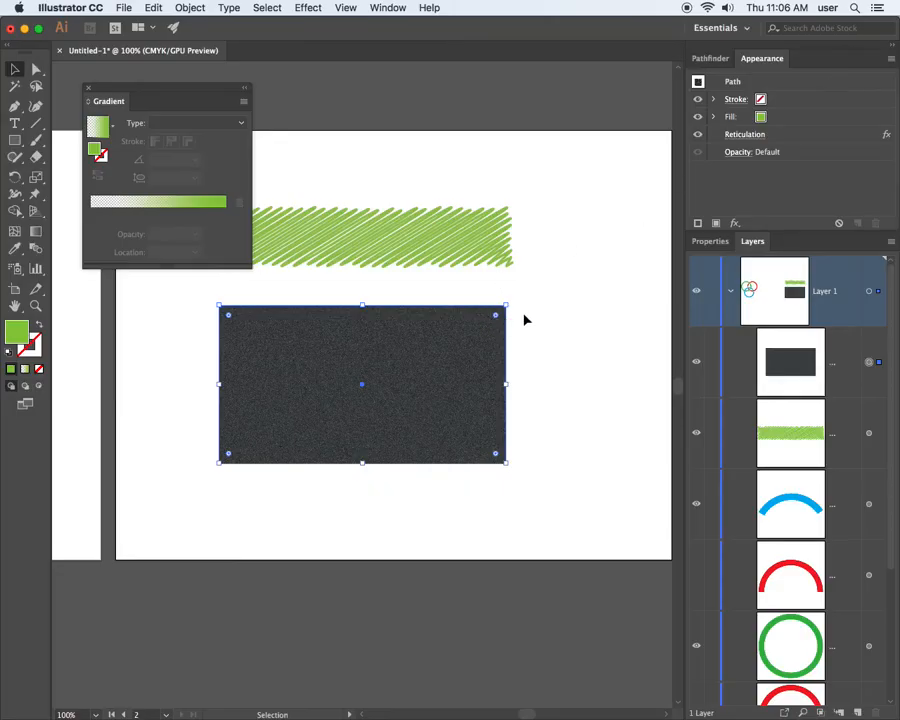
click(526, 319)
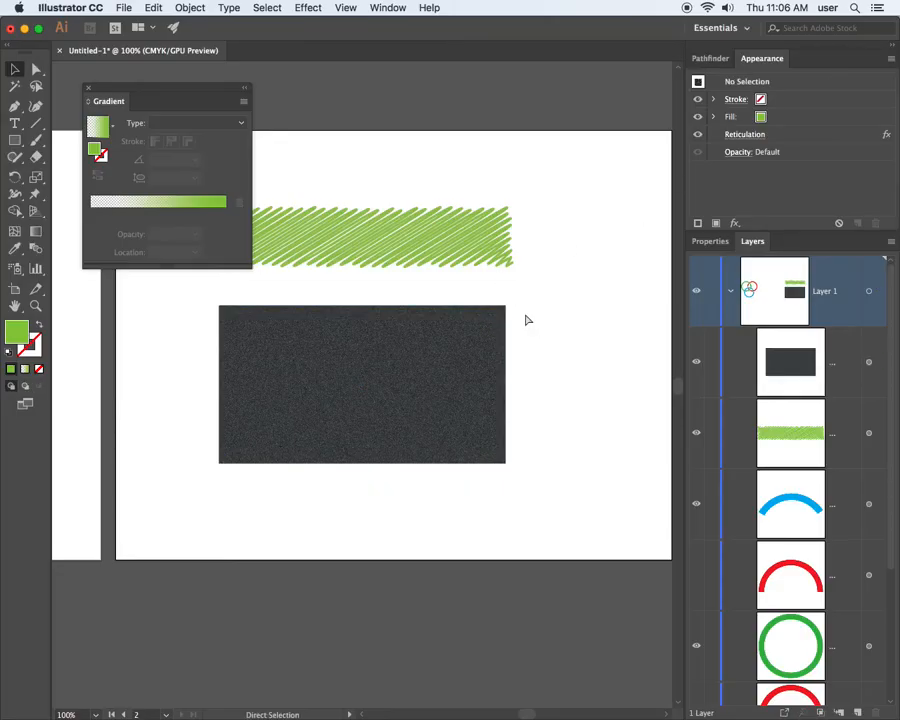
key(super+z)
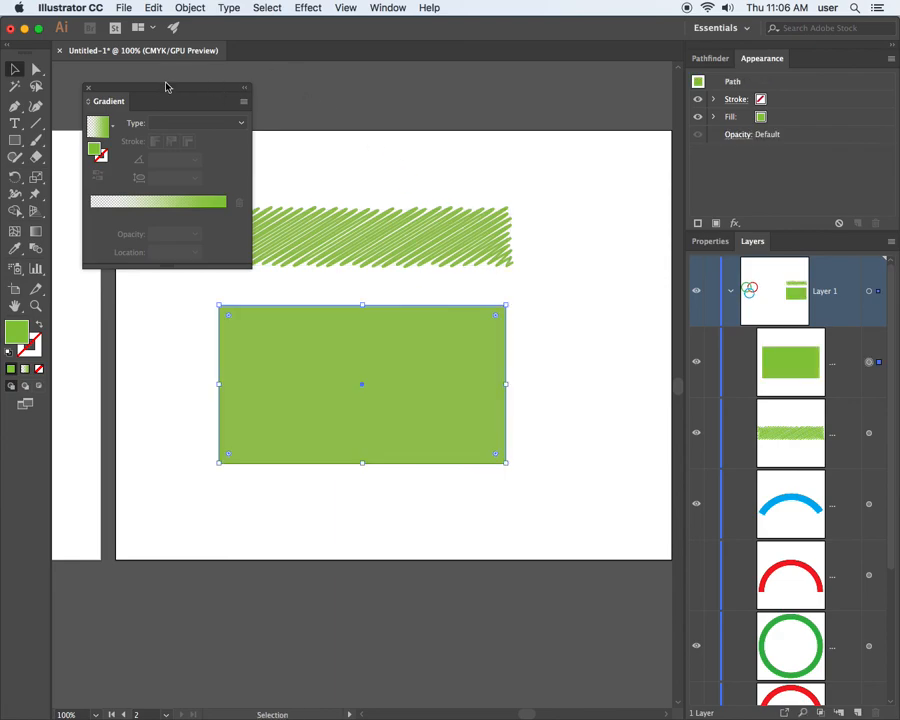
Close the Gradient panel and move the green rectangle up to just below the scribbled green bar.
click(88, 88)
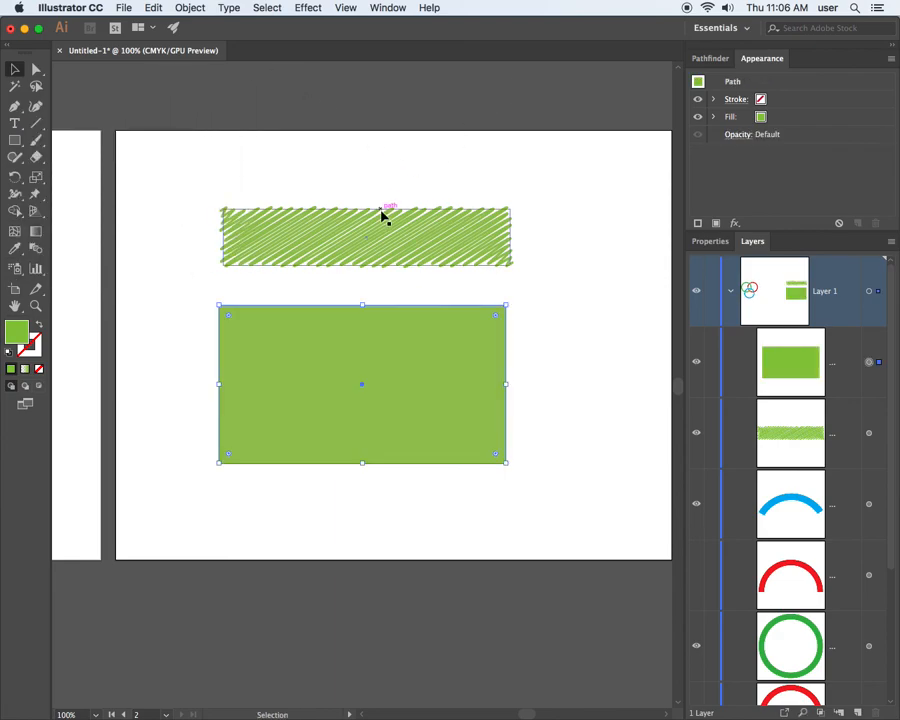
click(310, 8)
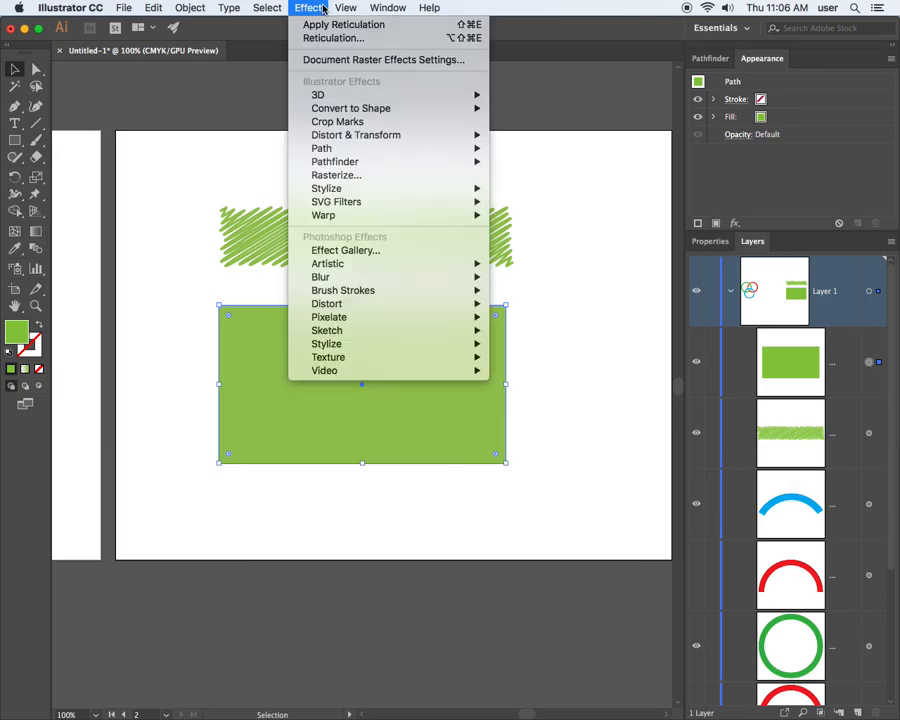
click(321, 8)
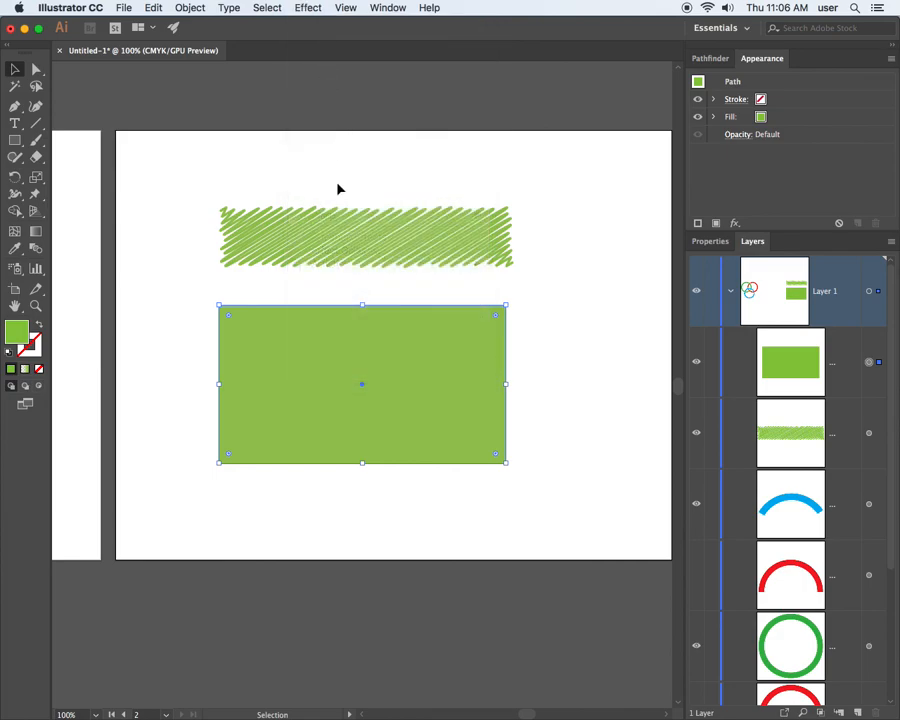
drag(361, 328, 366, 293)
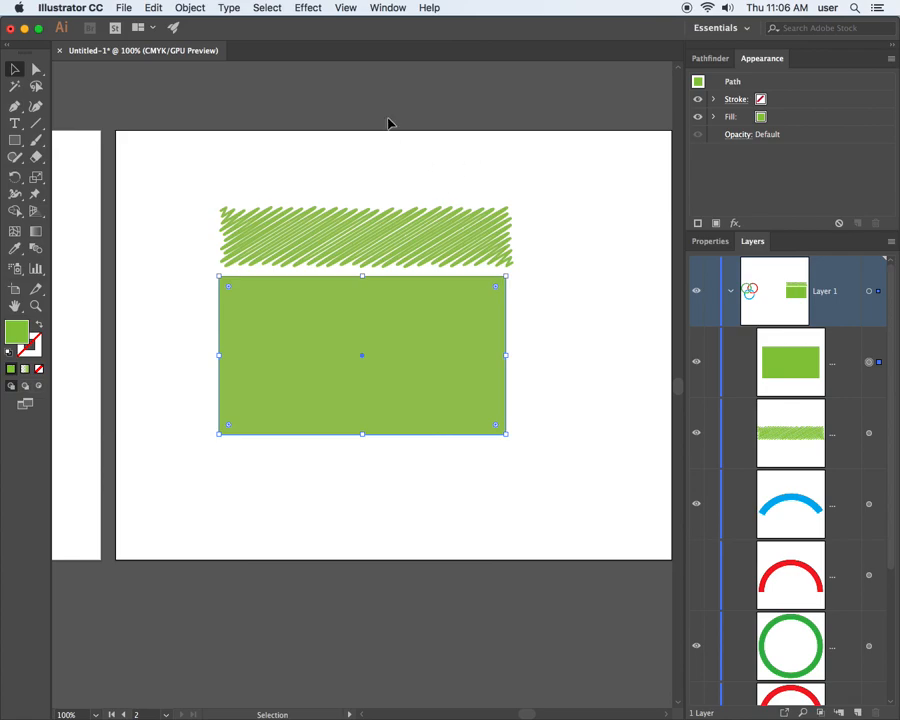
click(123, 7)
click(123, 7)
Add the point text "Stylized Type" on the artboard above the scribbled green bar.
click(15, 123)
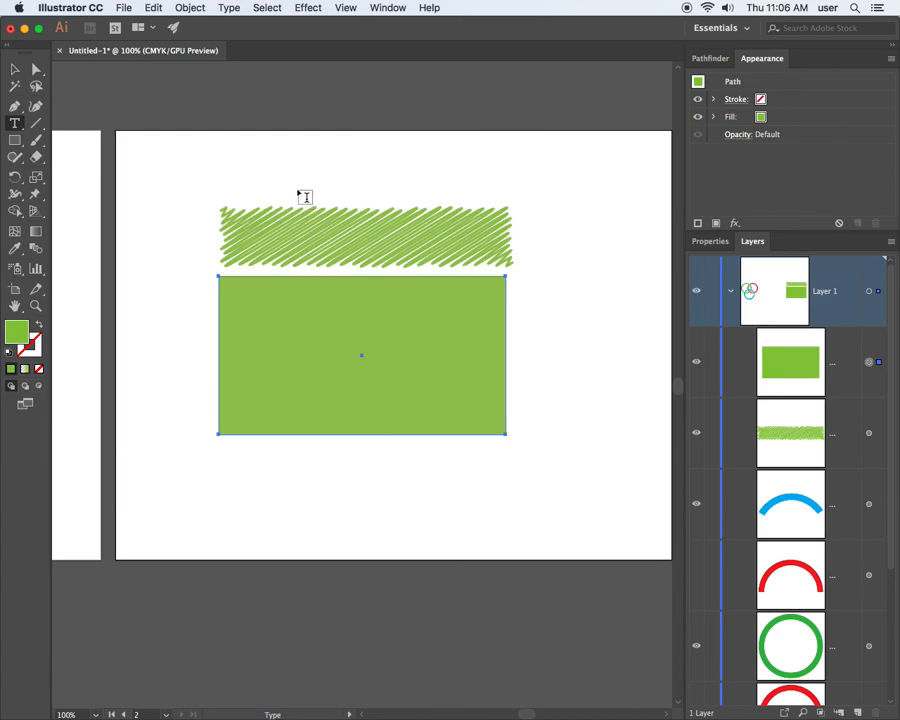
click(231, 157)
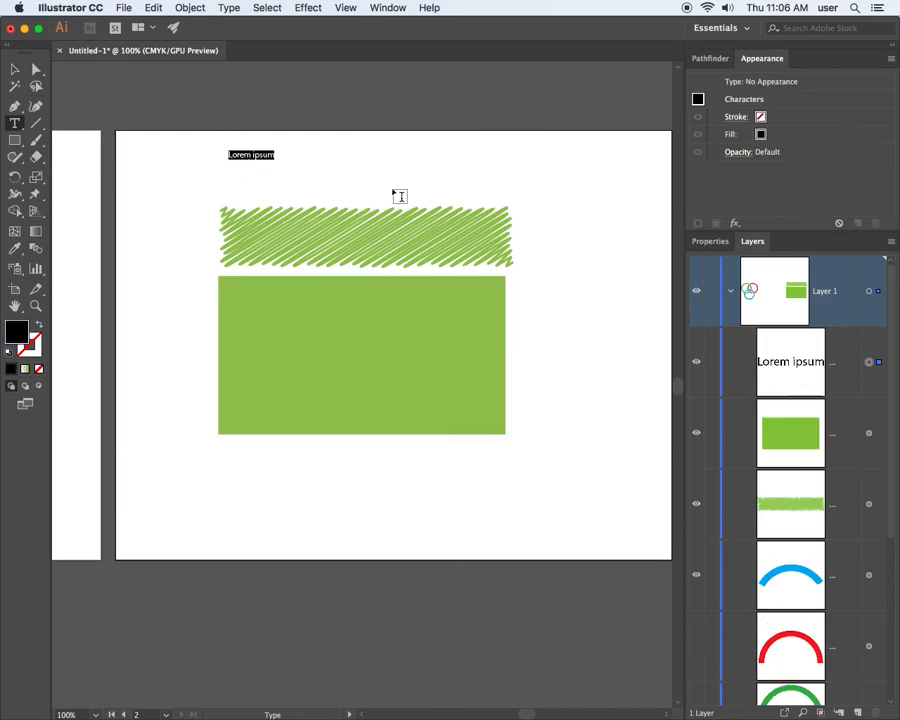
text(Styl)
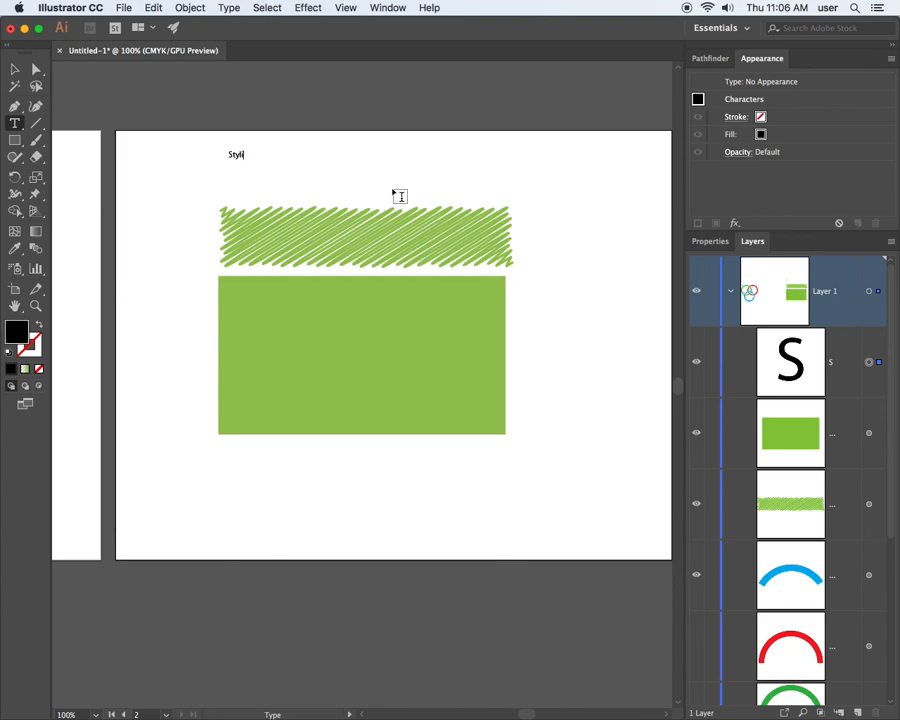
text(ized T)
click(15, 69)
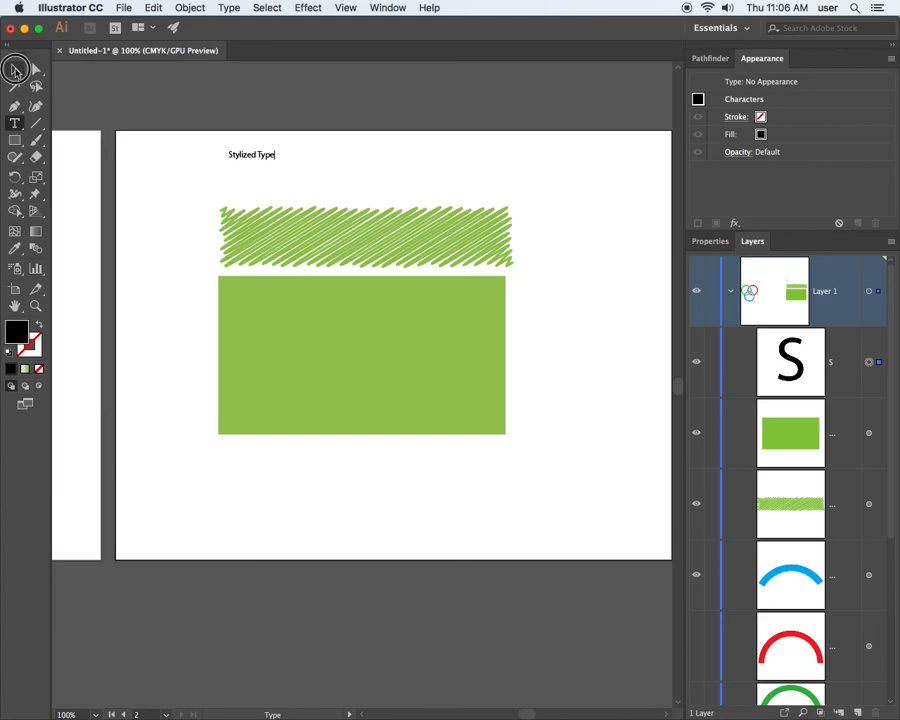
Enlarge the "Stylized Type" text and place it within the upper part of the green rectangle.
click(256, 155)
drag(276, 161, 525, 256)
drag(434, 185, 412, 318)
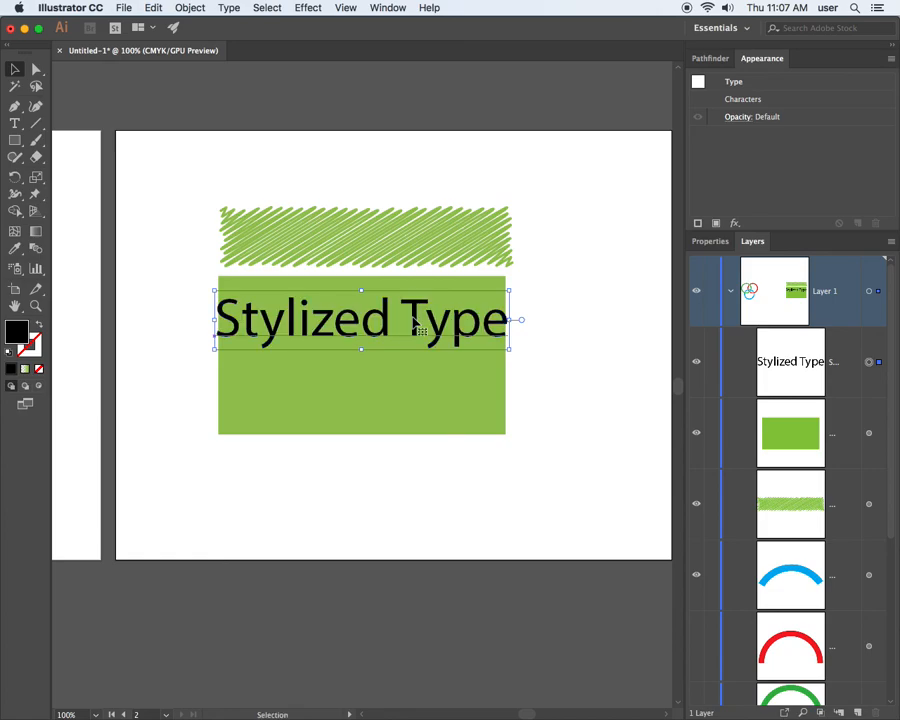
drag(509, 347, 441, 335)
drag(355, 323, 384, 318)
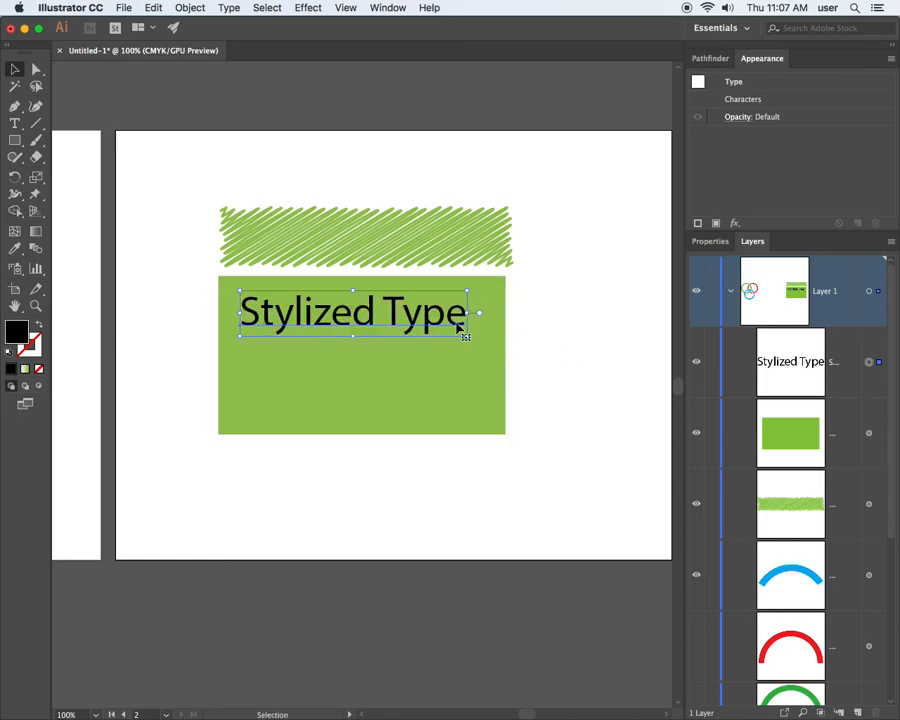